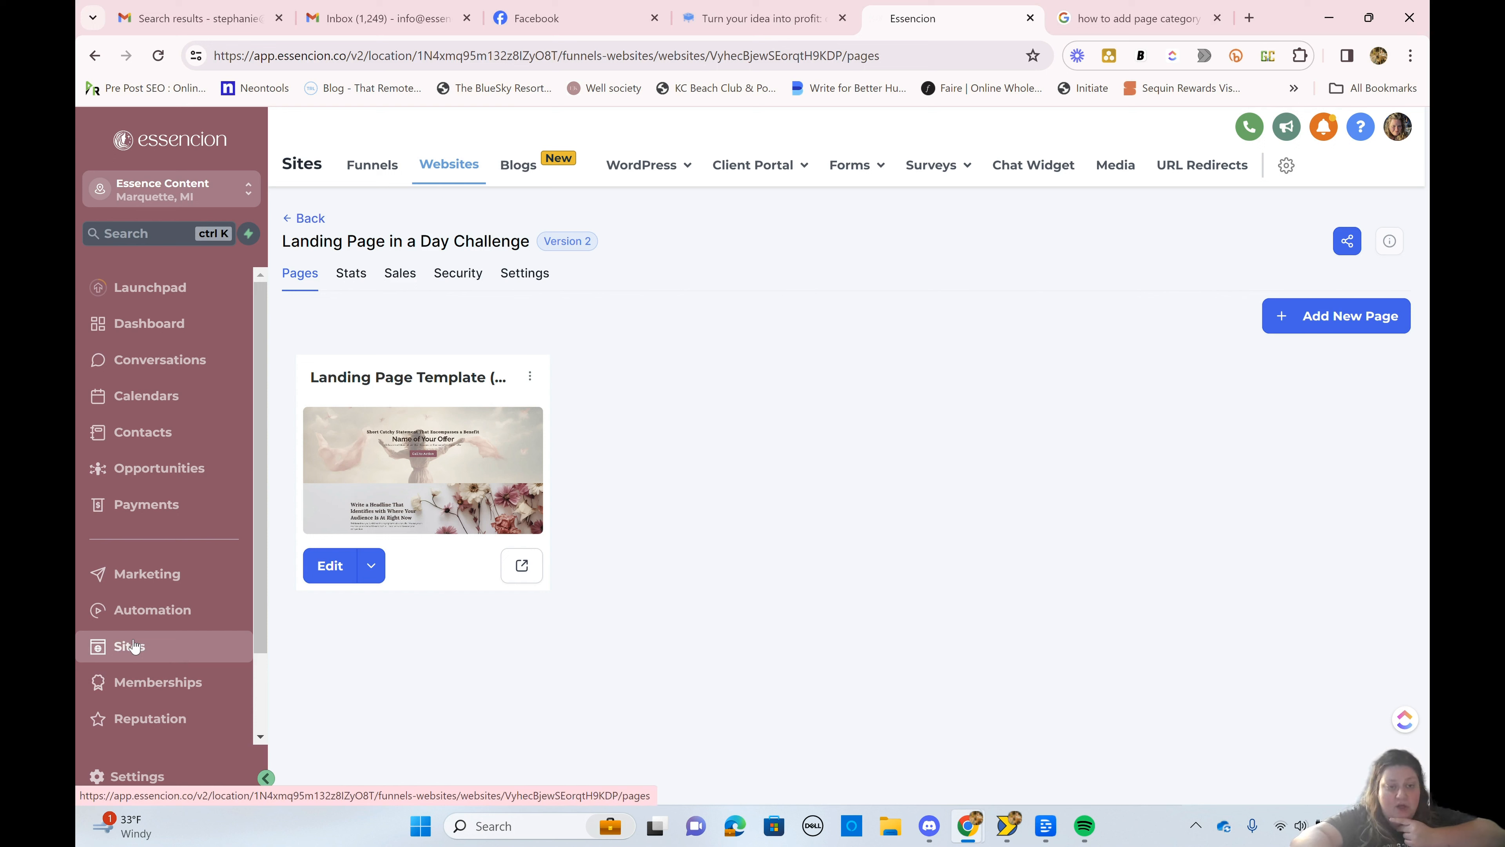
Step: Compare the Funnels and Websites lists, and look at the pages of the Landing Page in a Day Challenge website
{"action": "left_click", "coordinate": [373, 160]}
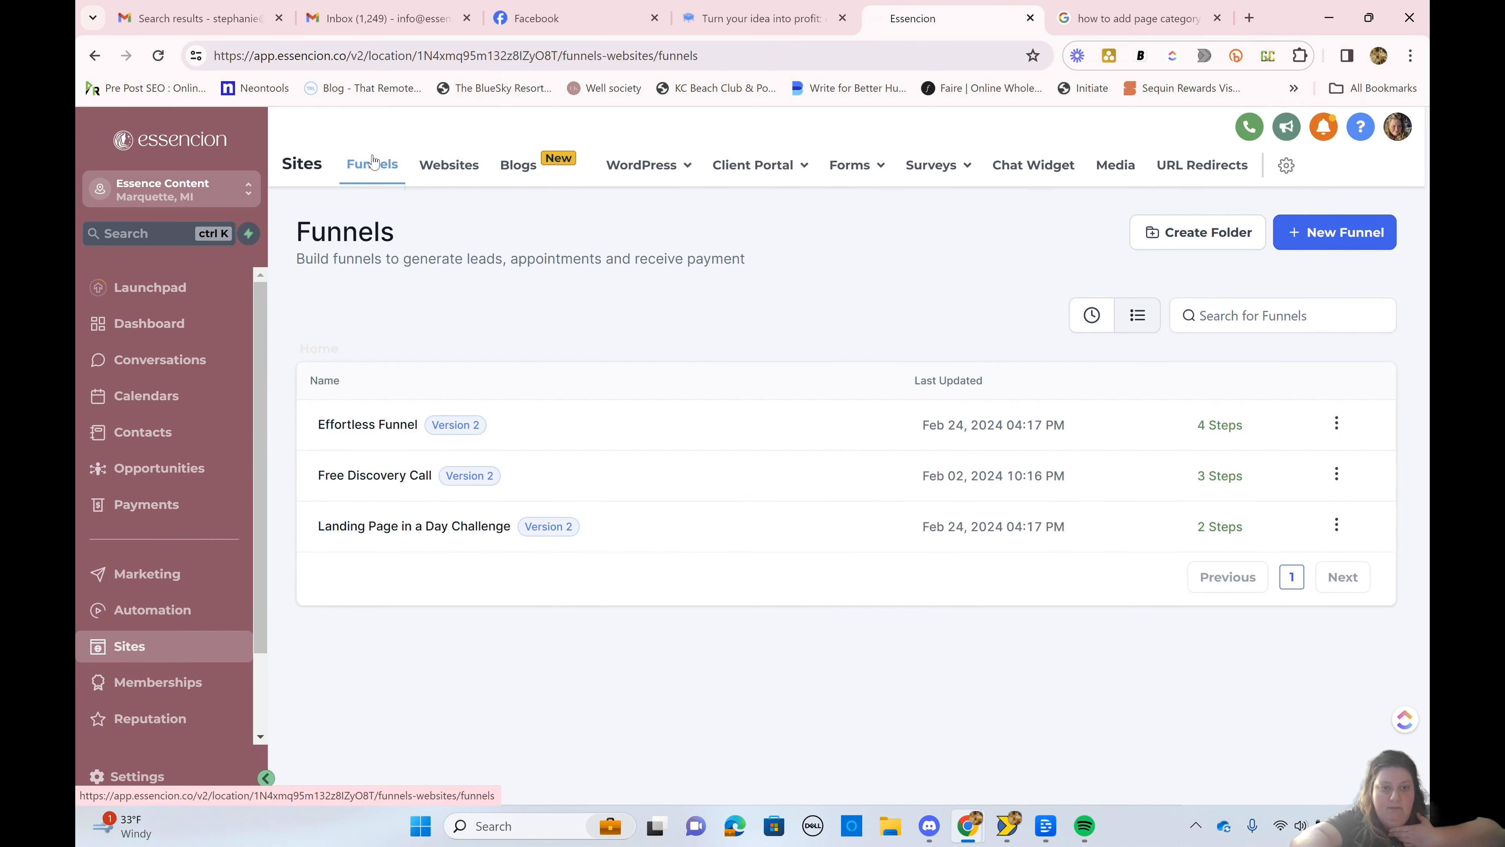
{"action": "left_click", "coordinate": [462, 166]}
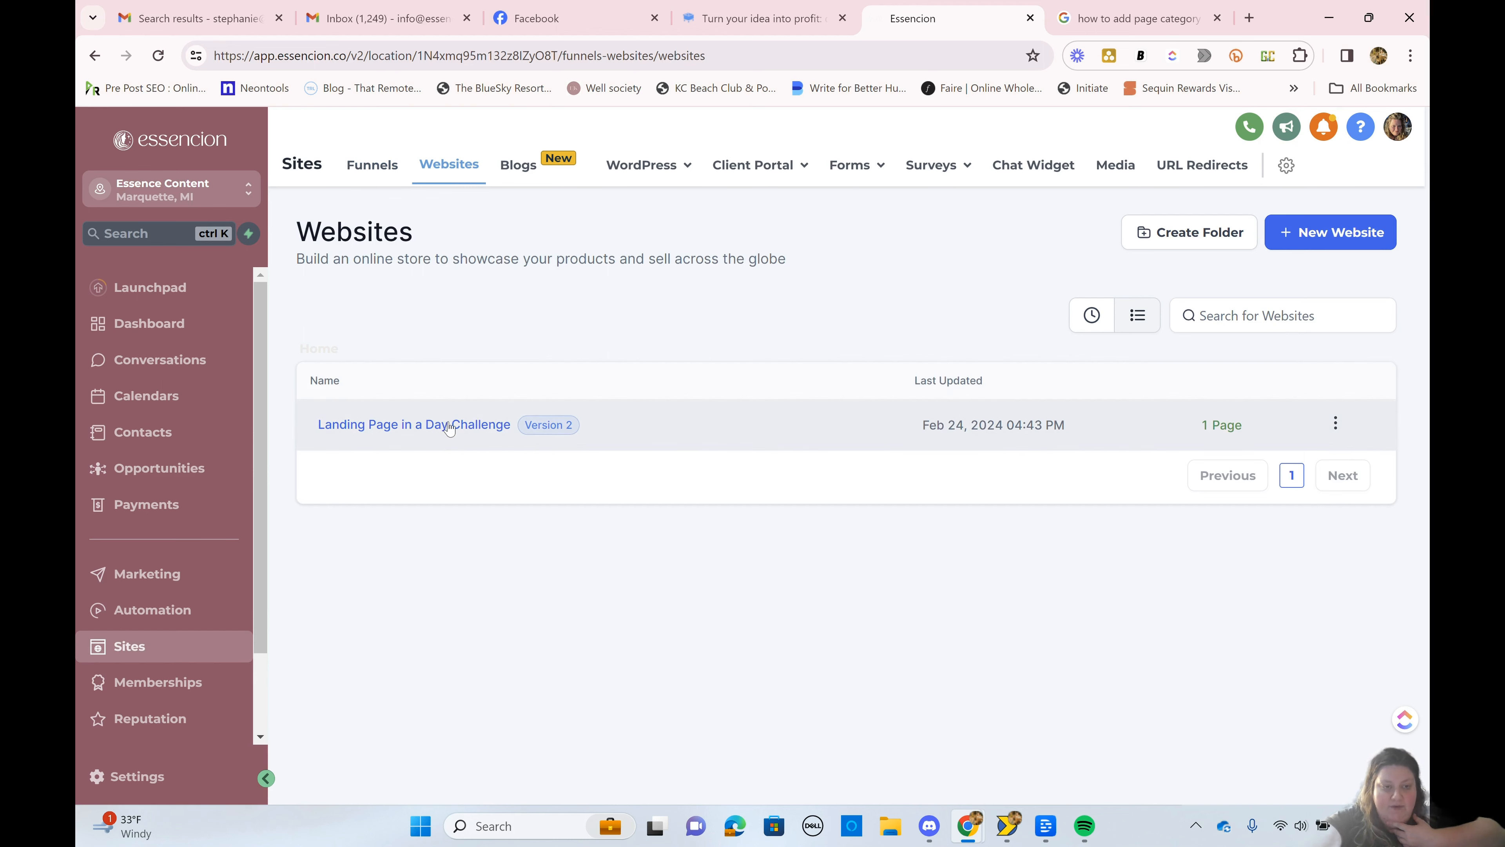
{"action": "left_click", "coordinate": [370, 174]}
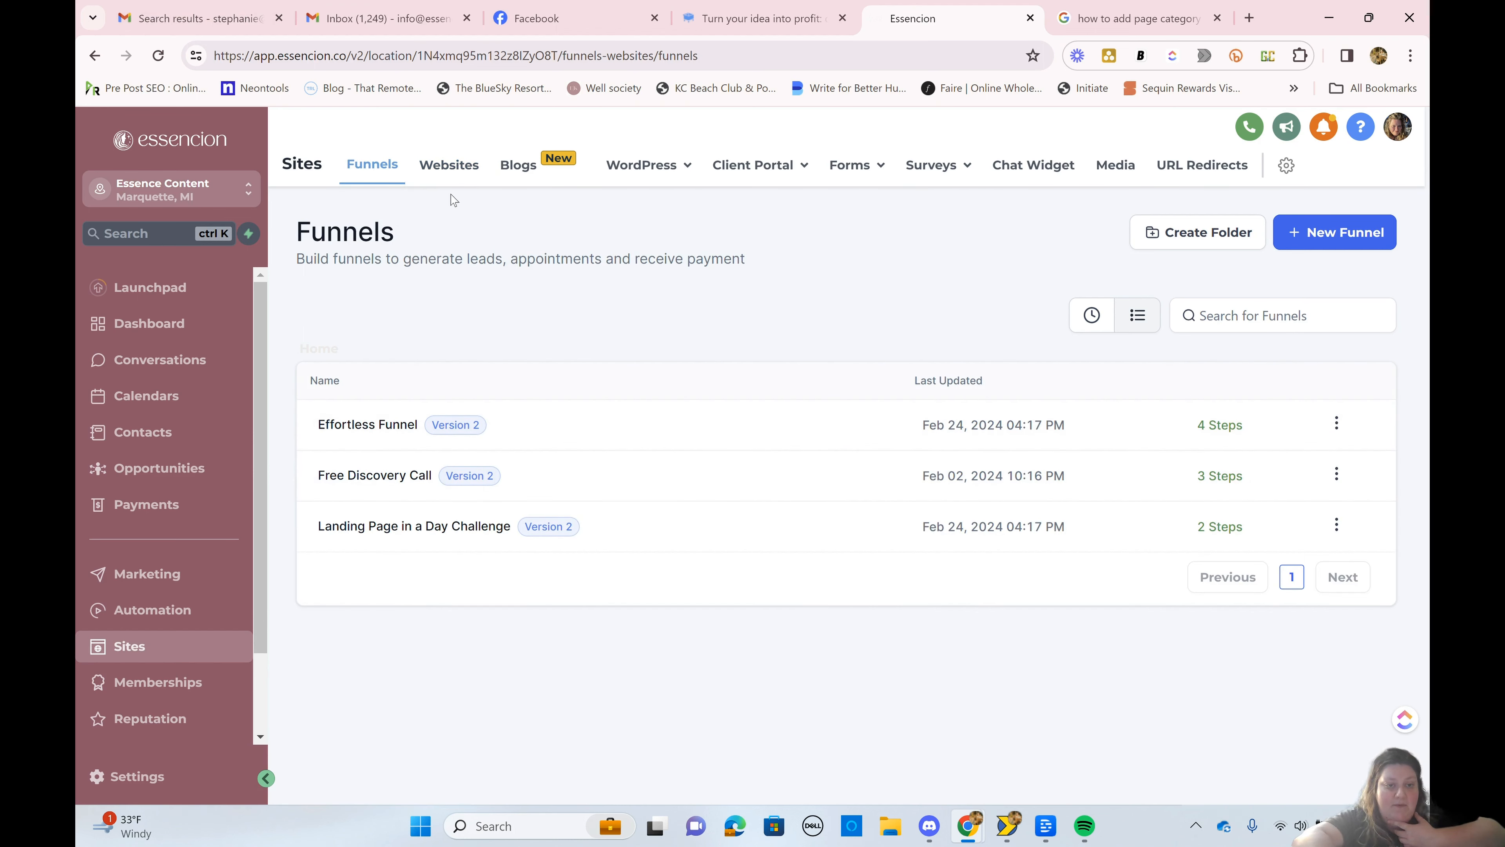
{"action": "left_click", "coordinate": [445, 174]}
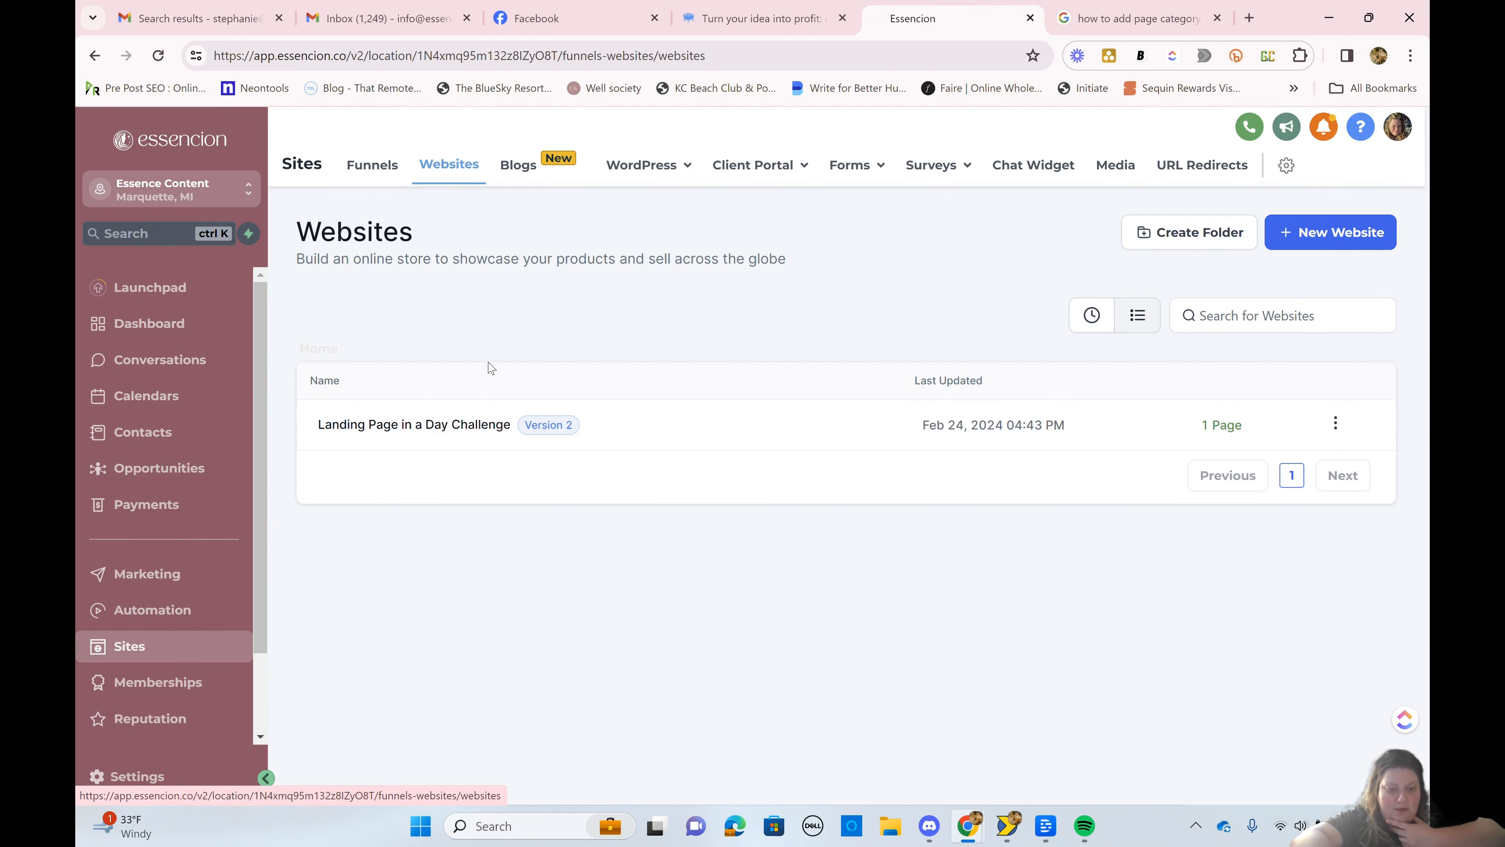
{"action": "left_click", "coordinate": [491, 425]}
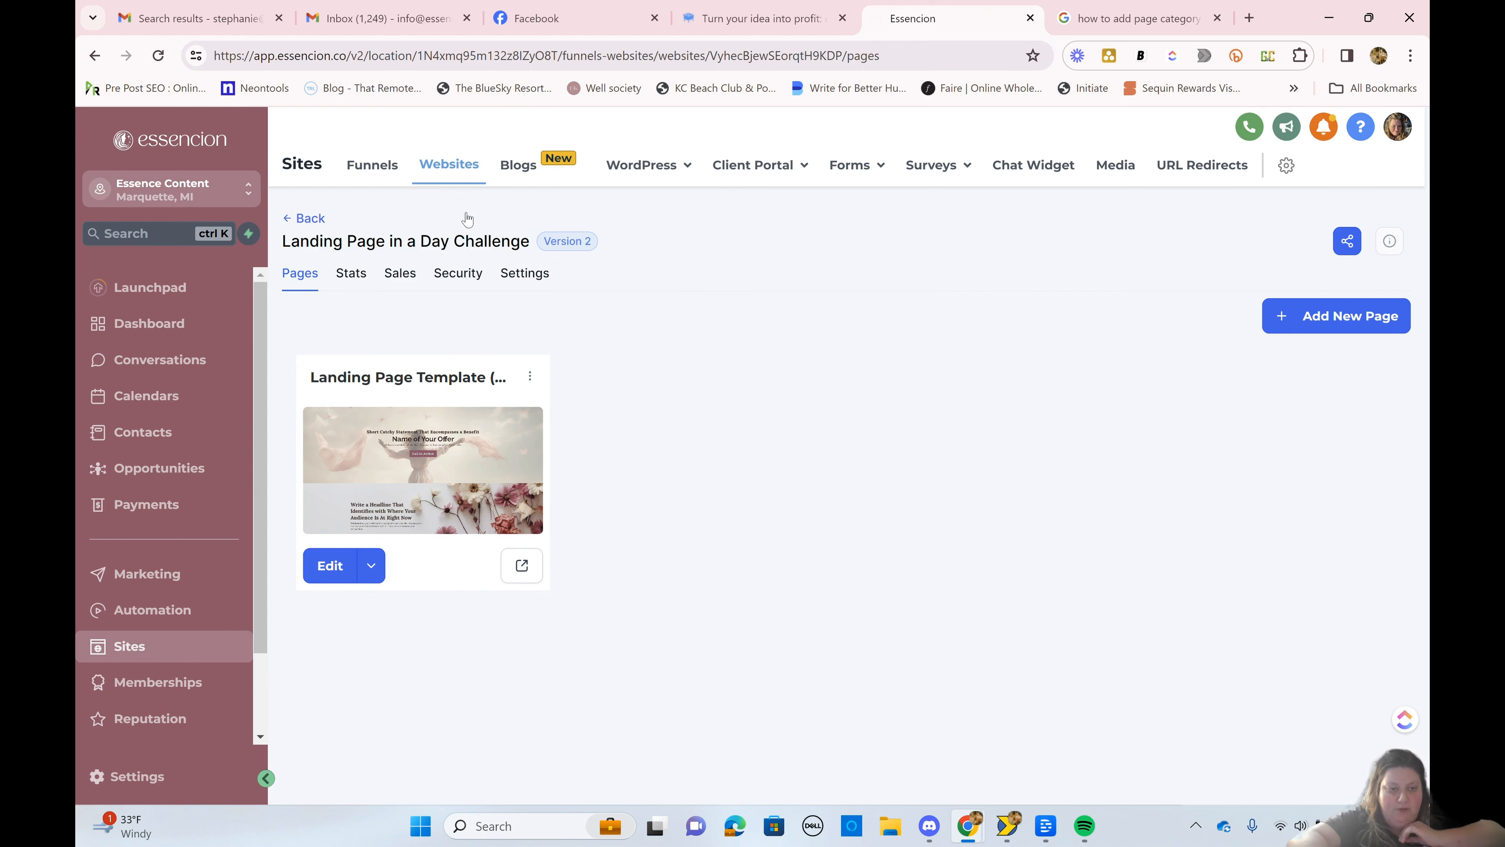
{"action": "left_click", "coordinate": [301, 224]}
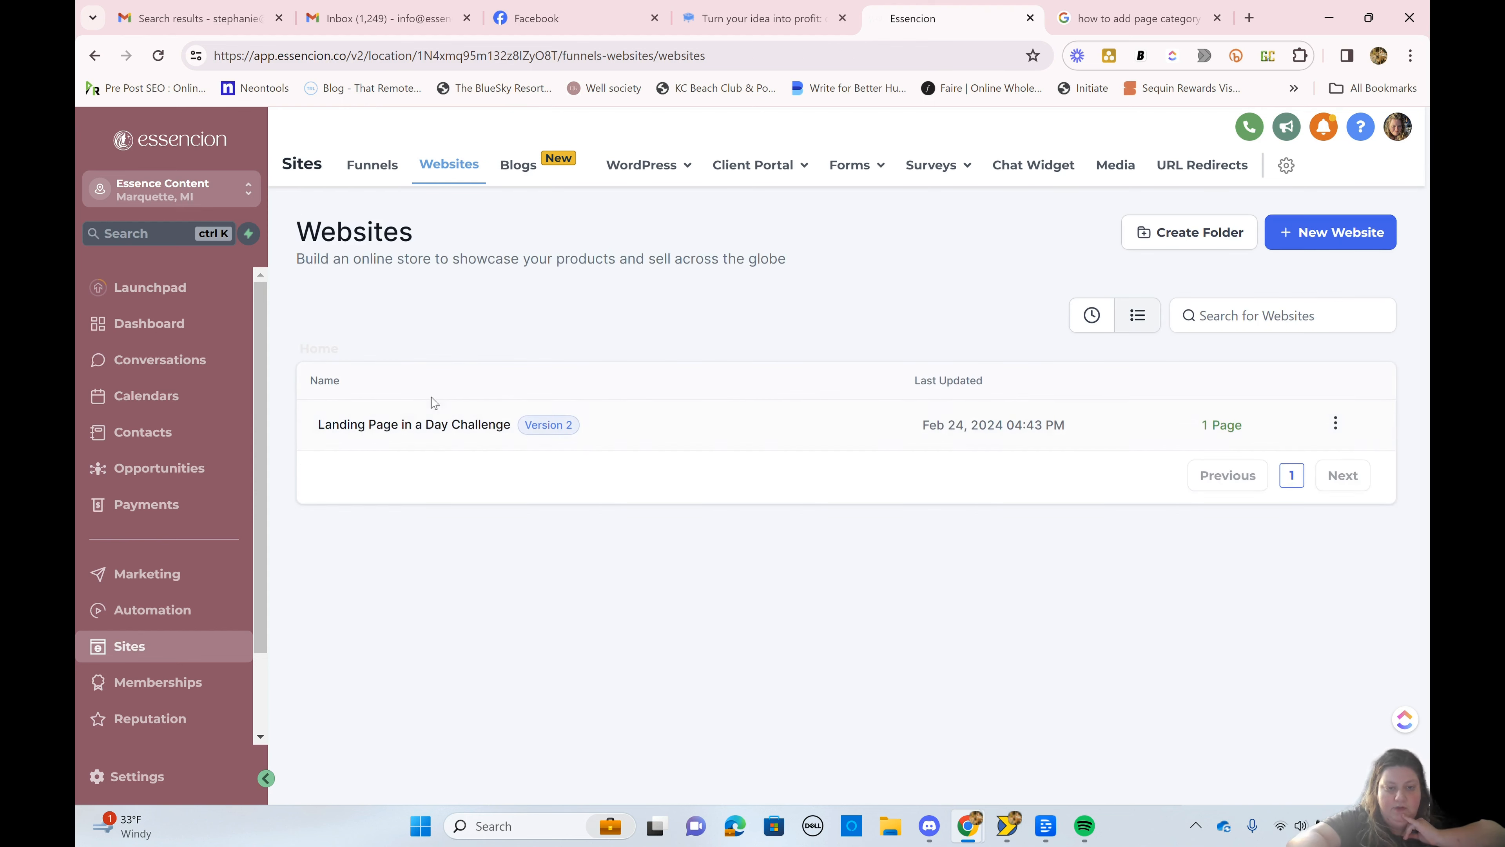
{"action": "left_click", "coordinate": [1348, 233]}
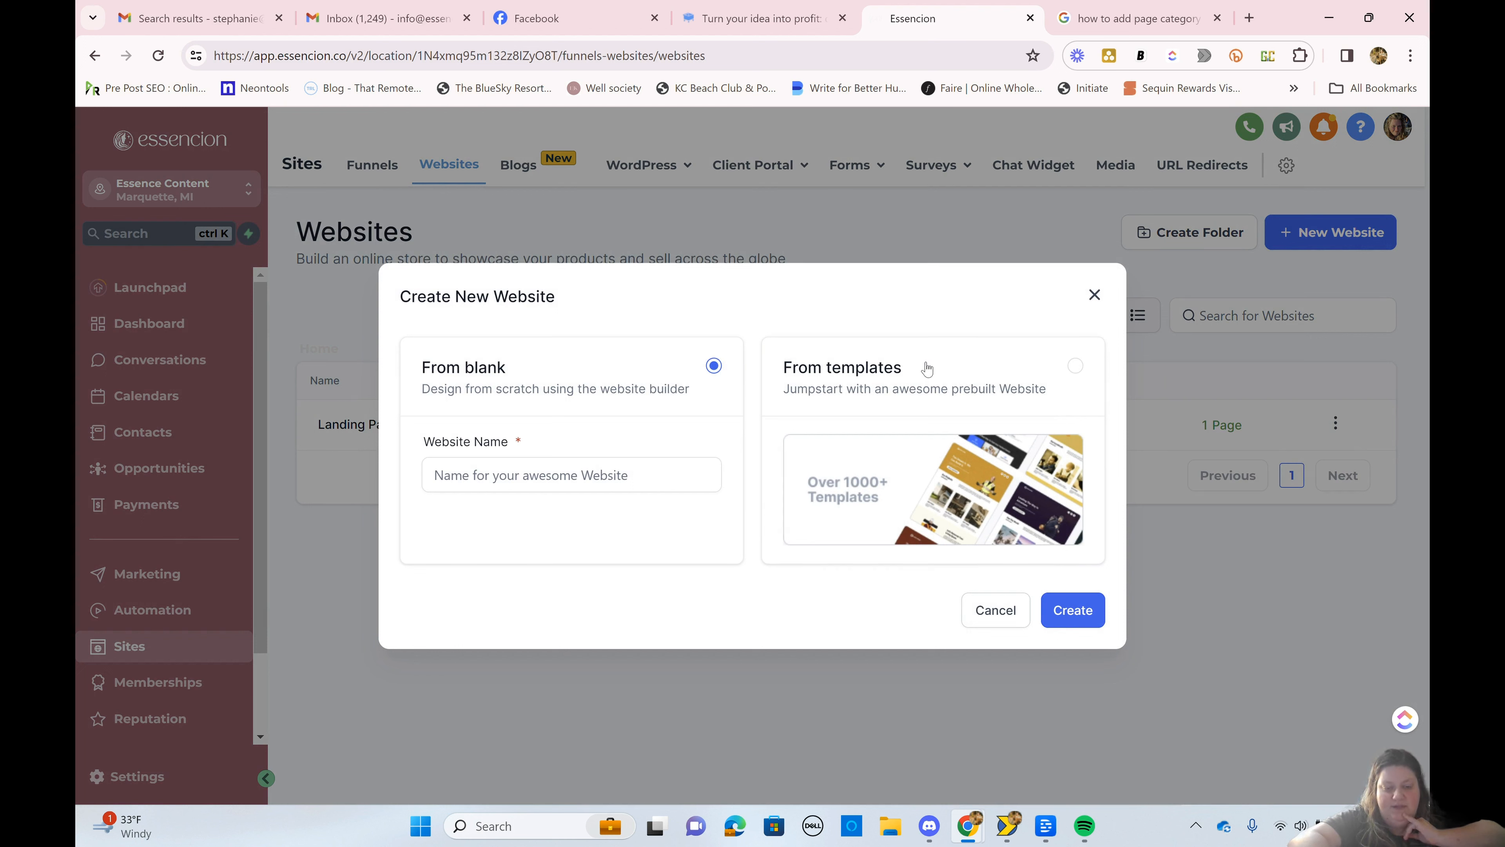
{"action": "left_click", "coordinate": [447, 480]}
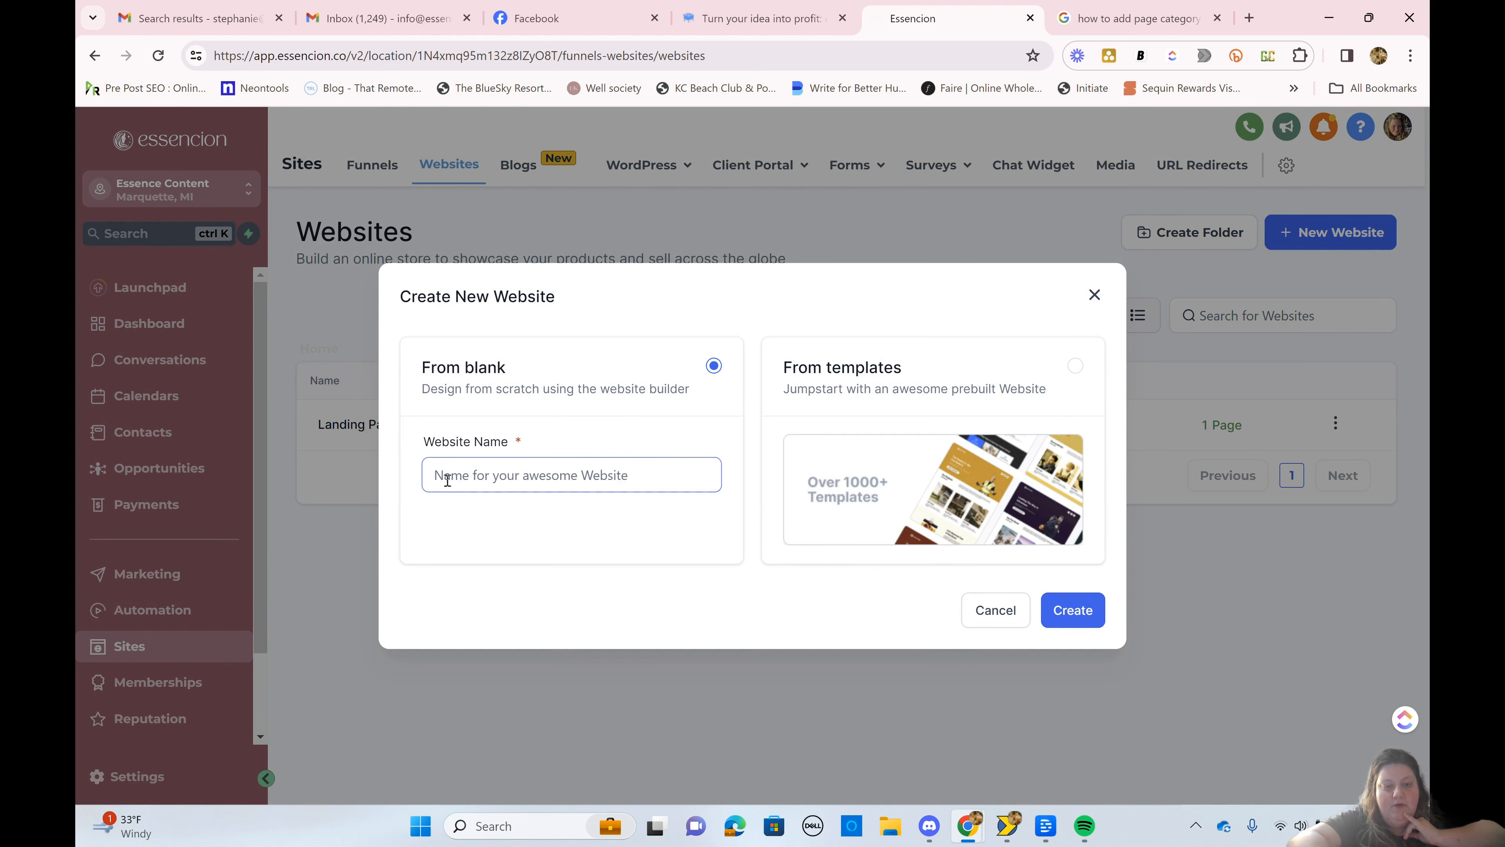
{"action": "left_click", "coordinate": [1094, 295]}
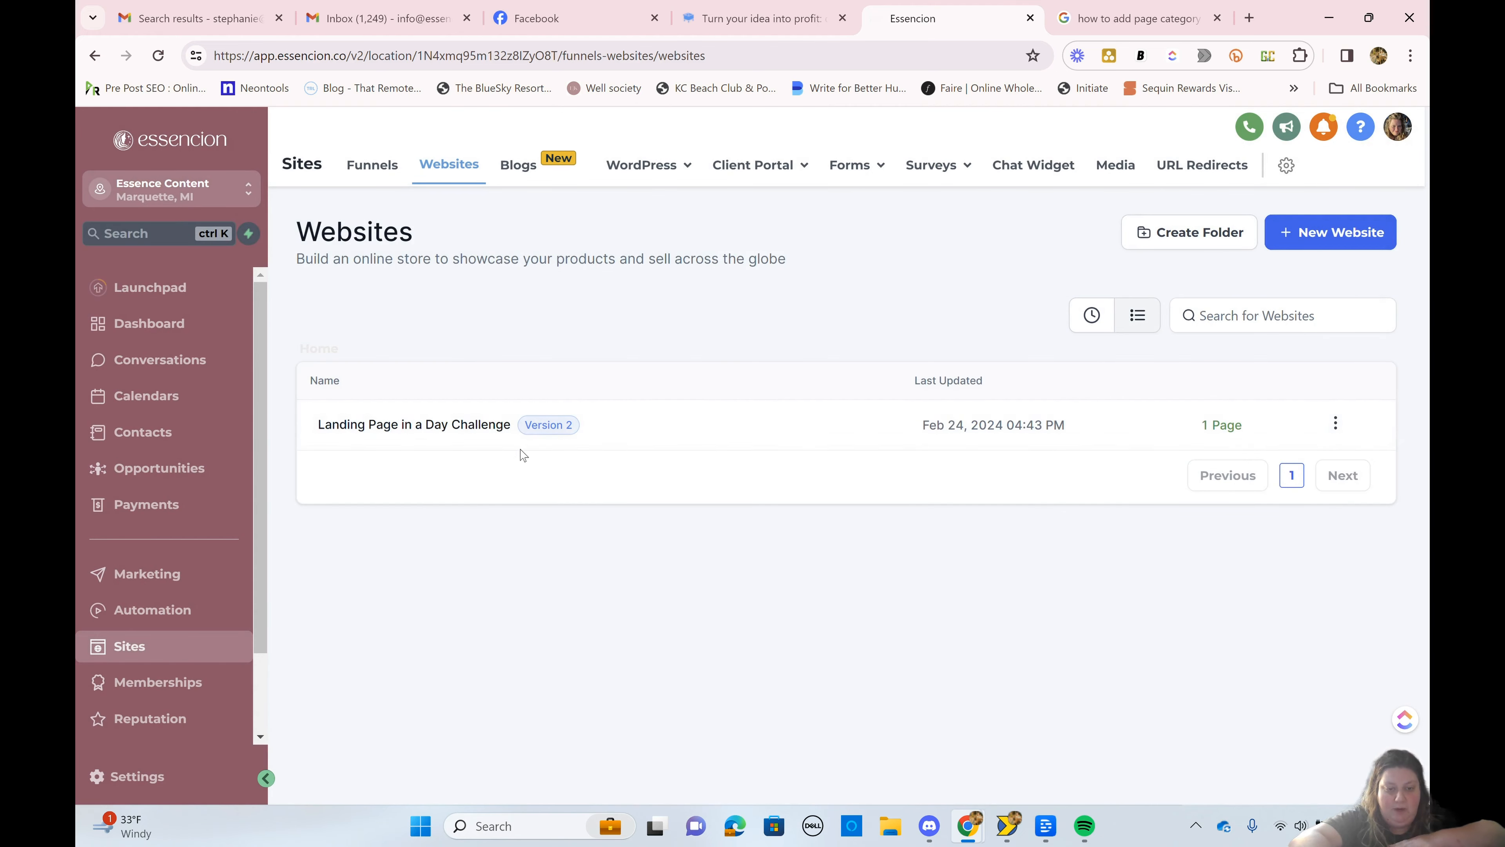
Step: Open the Landing Page Template page of the Landing Page in a Day Challenge website for editing
{"action": "left_click", "coordinate": [513, 428]}
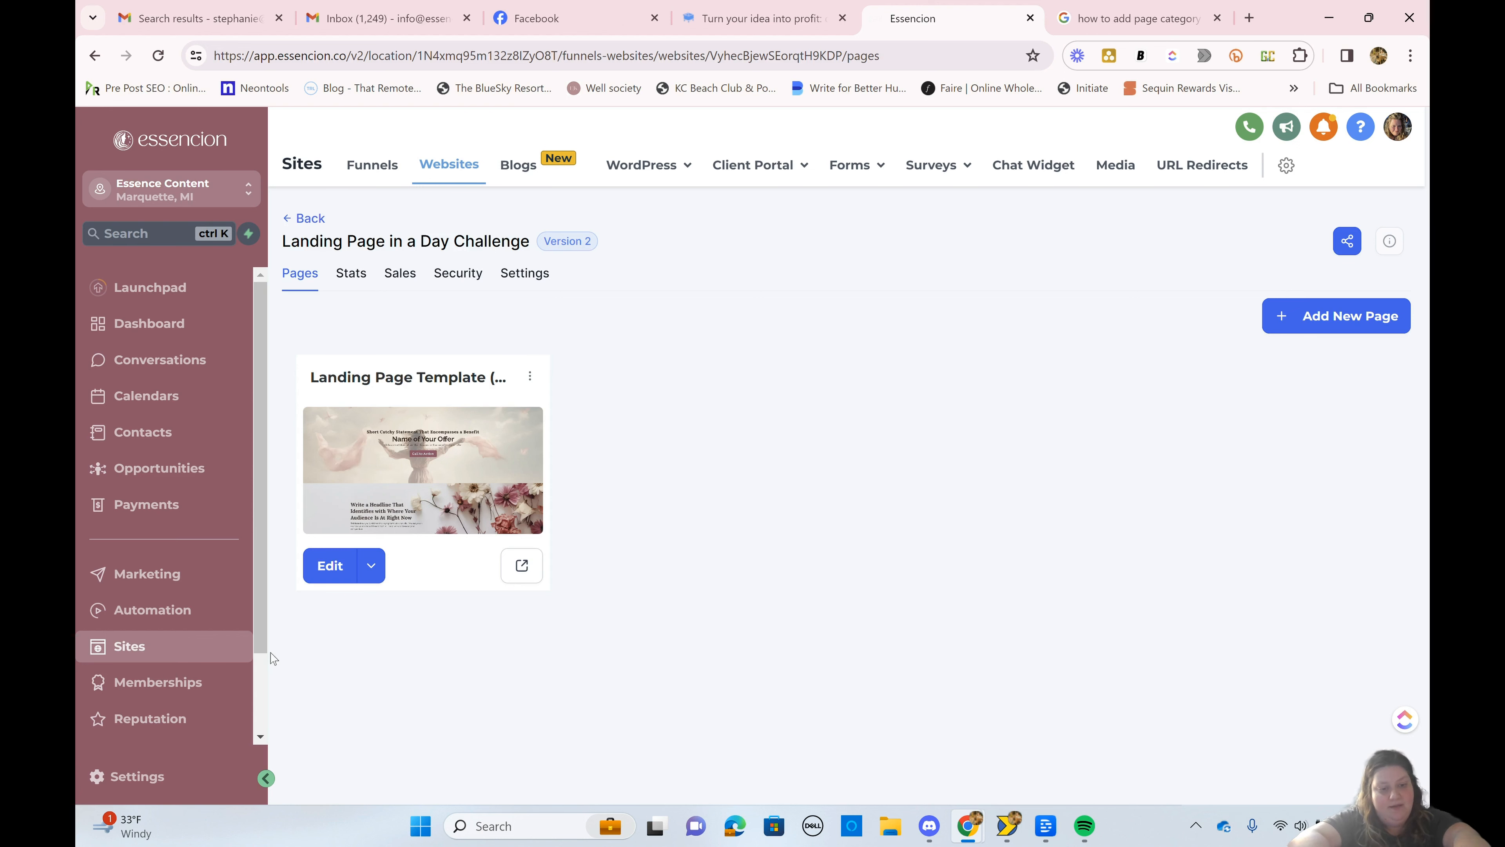
{"action": "left_click", "coordinate": [332, 569]}
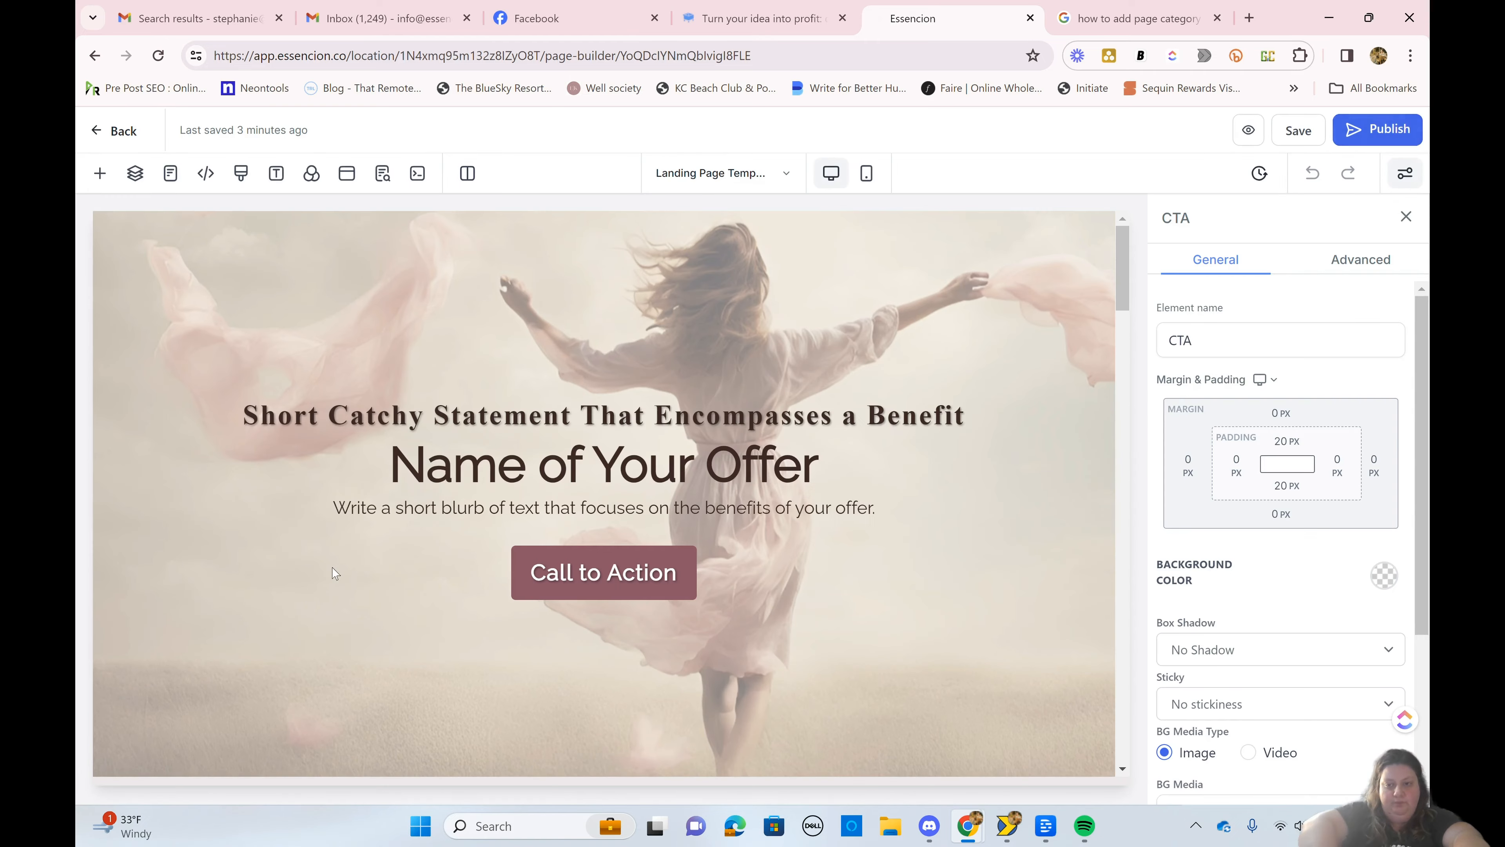
Step: Review all sections of the landing page template, from the hero section to the closing call to action
{"action": "scroll", "coordinate": [333, 574], "scroll_direction": "down", "scroll_amount": 15}
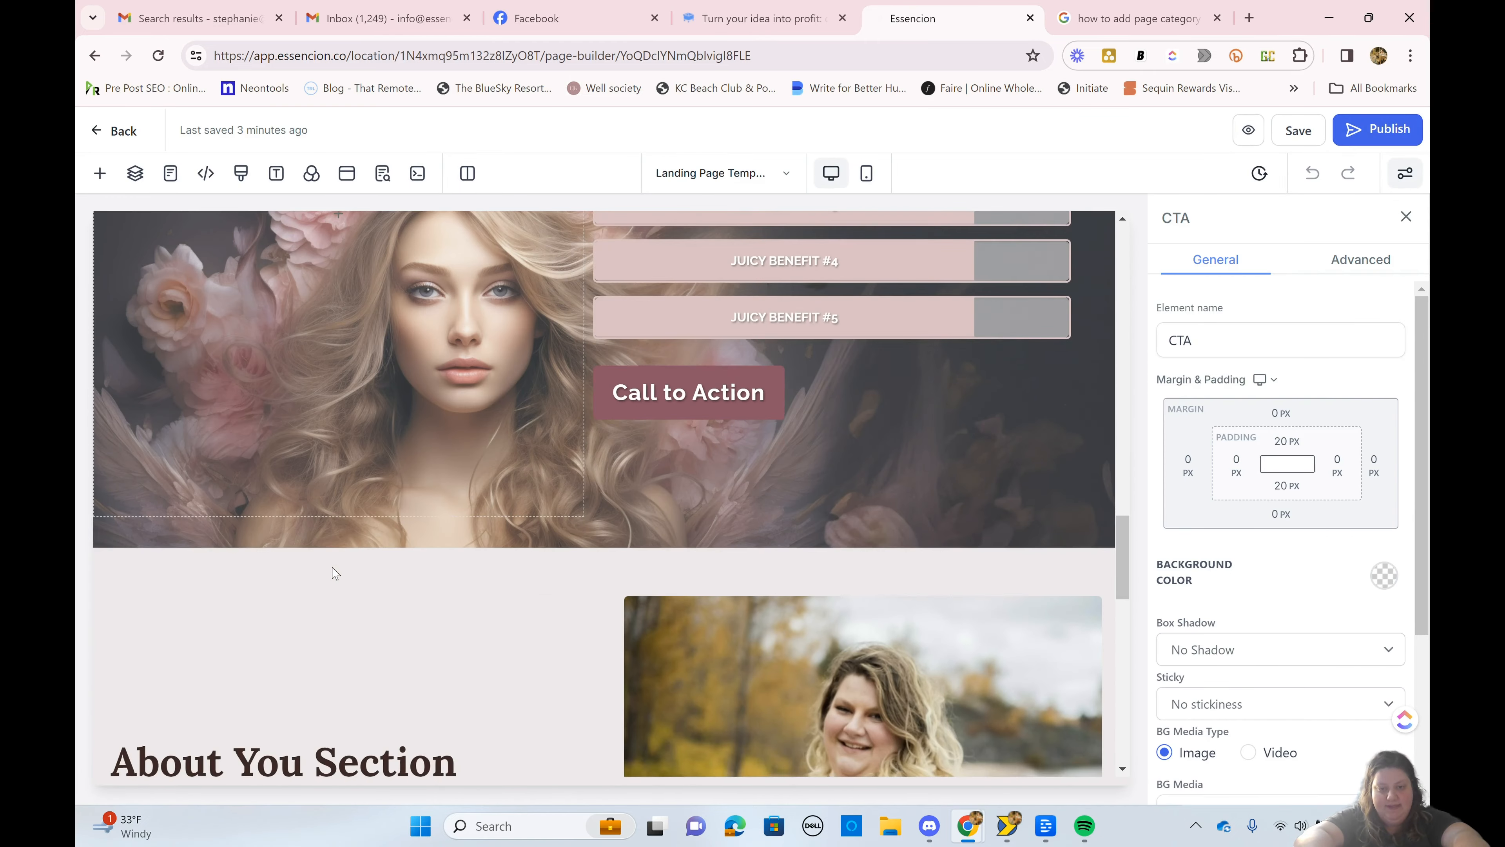
{"action": "scroll", "coordinate": [334, 573], "scroll_direction": "down", "scroll_amount": 8}
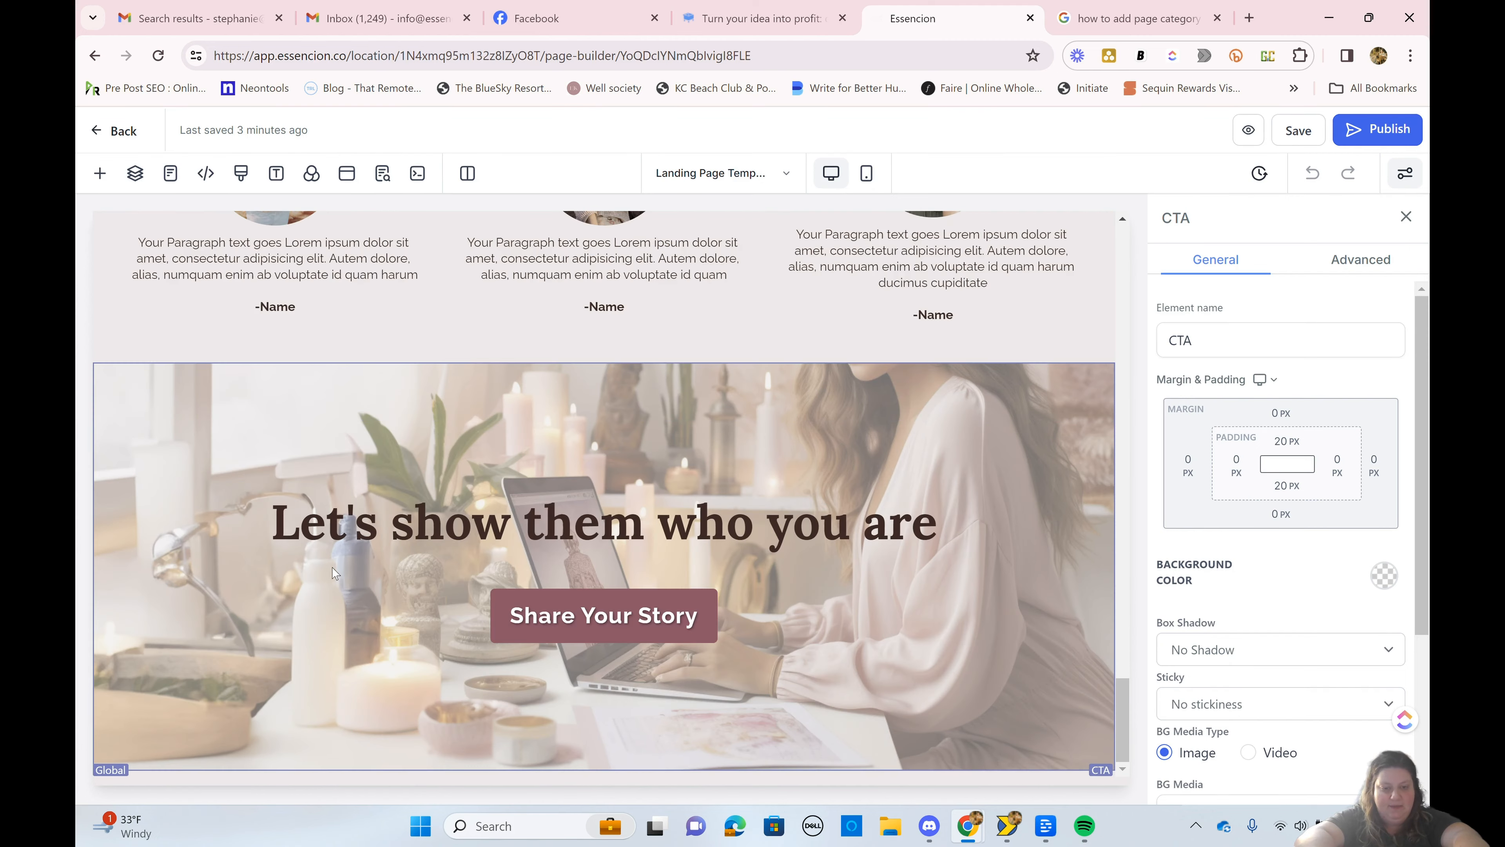
{"action": "scroll", "coordinate": [333, 573], "scroll_direction": "up", "scroll_amount": 18}
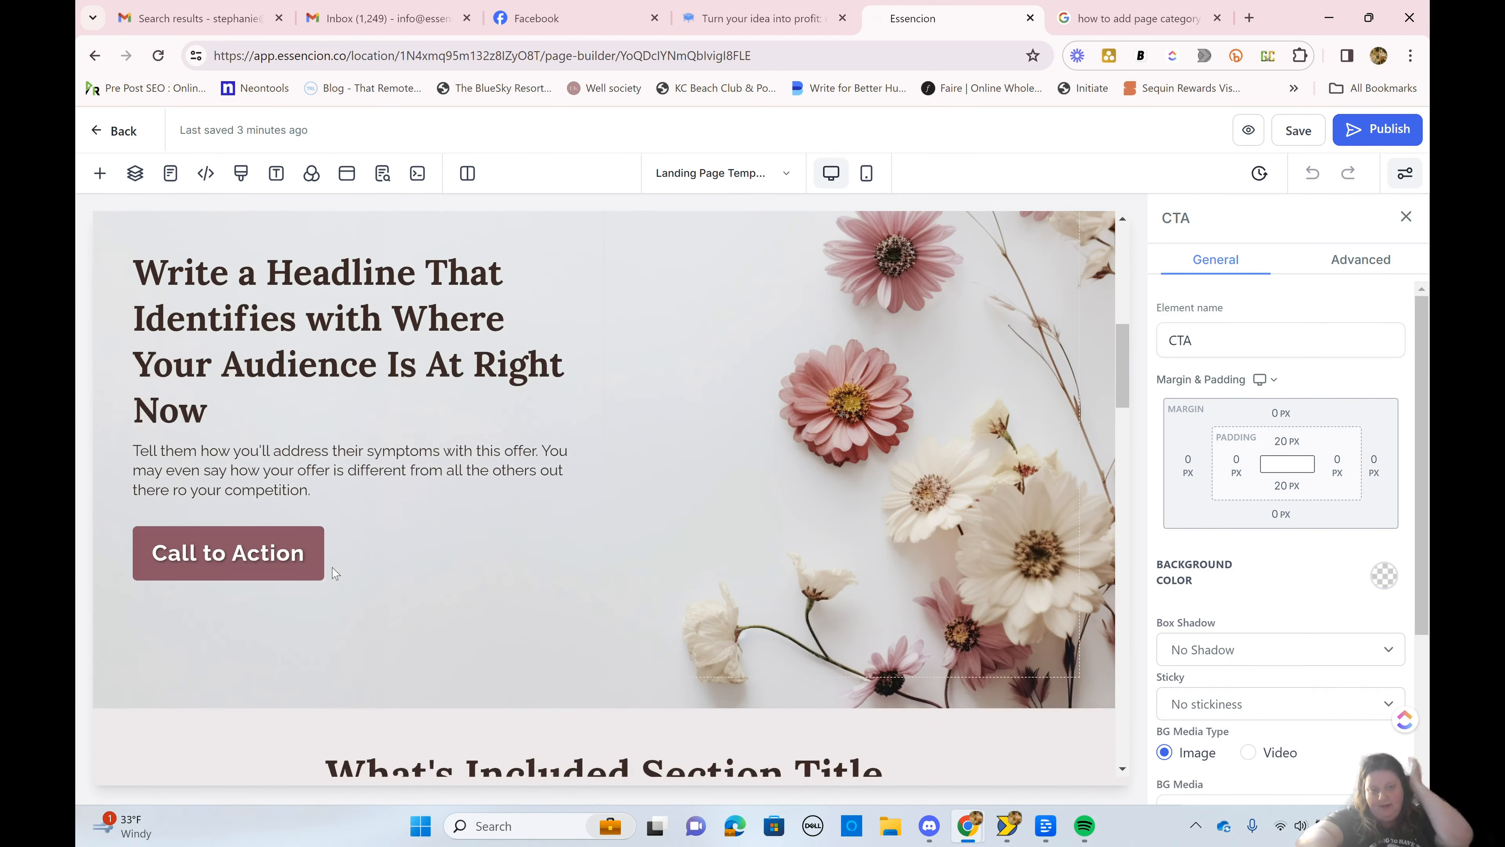
{"action": "scroll", "coordinate": [334, 574], "scroll_direction": "up", "scroll_amount": 5}
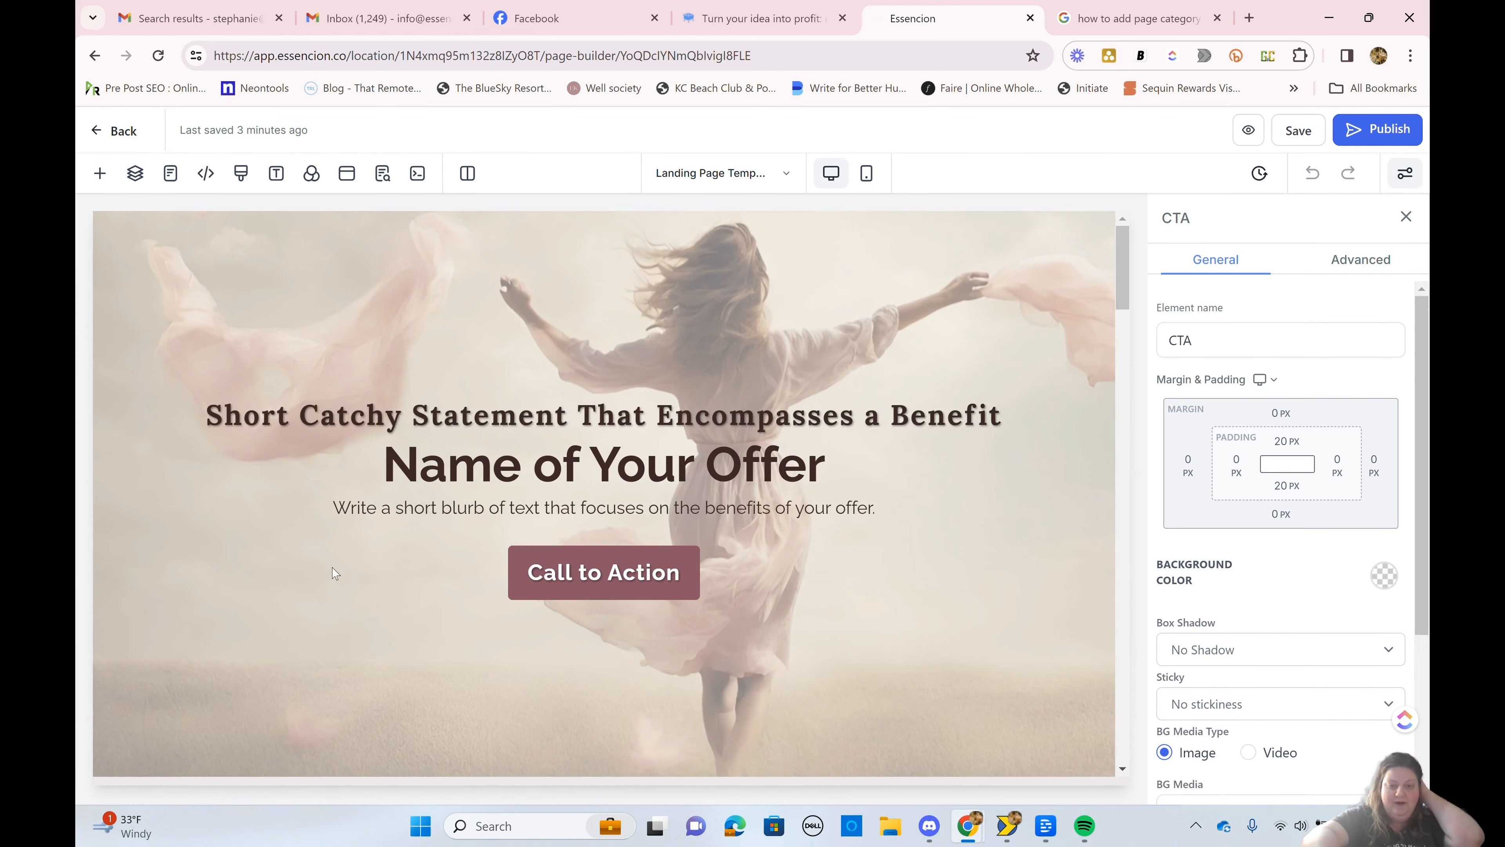
{"action": "scroll", "coordinate": [334, 574], "scroll_direction": "down", "scroll_amount": 10}
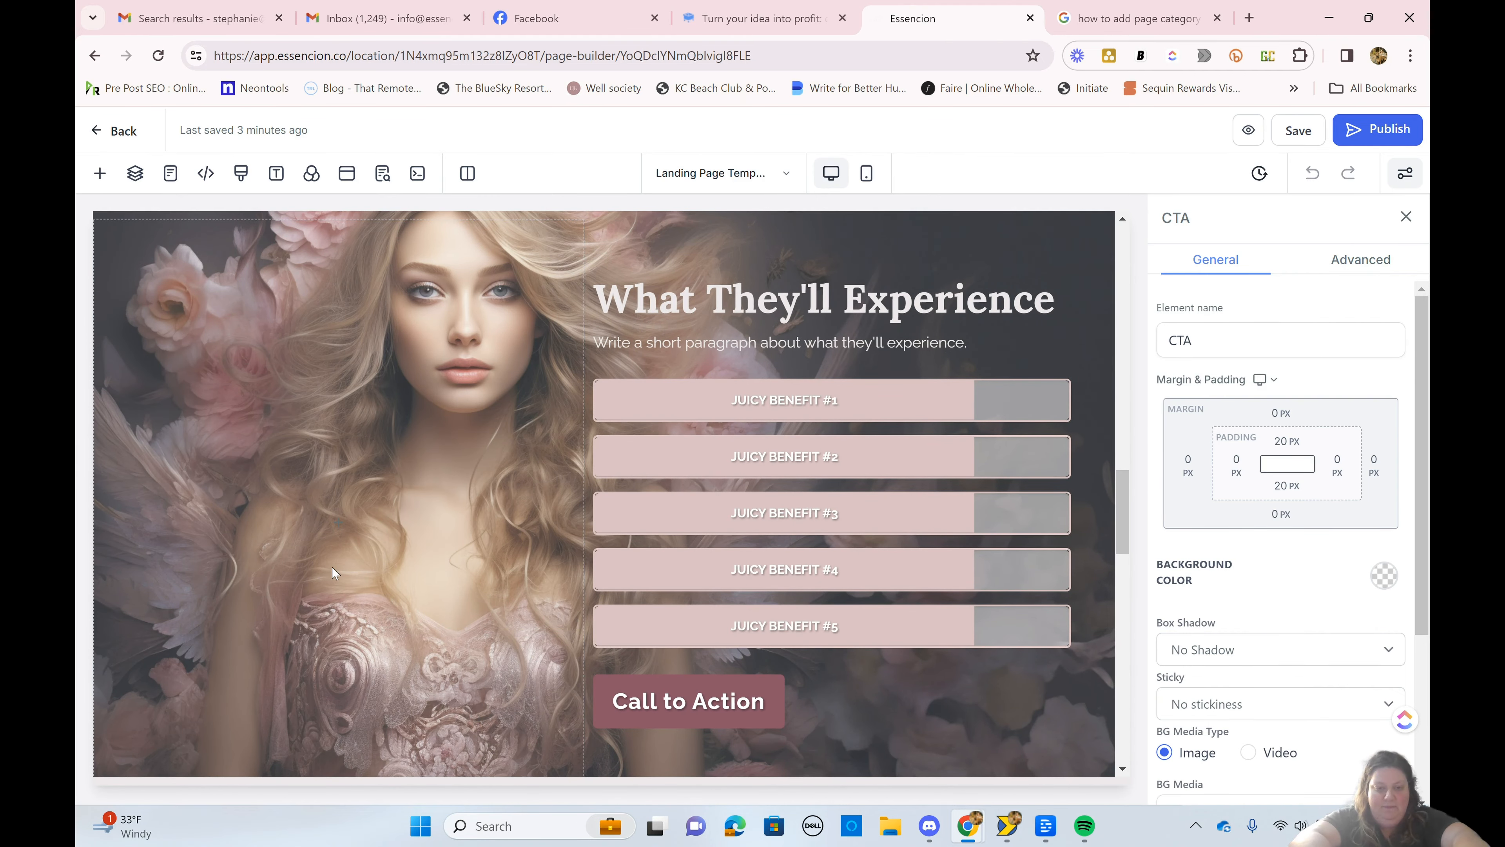
{"action": "scroll", "coordinate": [385, 540], "scroll_direction": "up", "scroll_amount": 8}
{"action": "scroll", "coordinate": [386, 540], "scroll_direction": "up", "scroll_amount": 10}
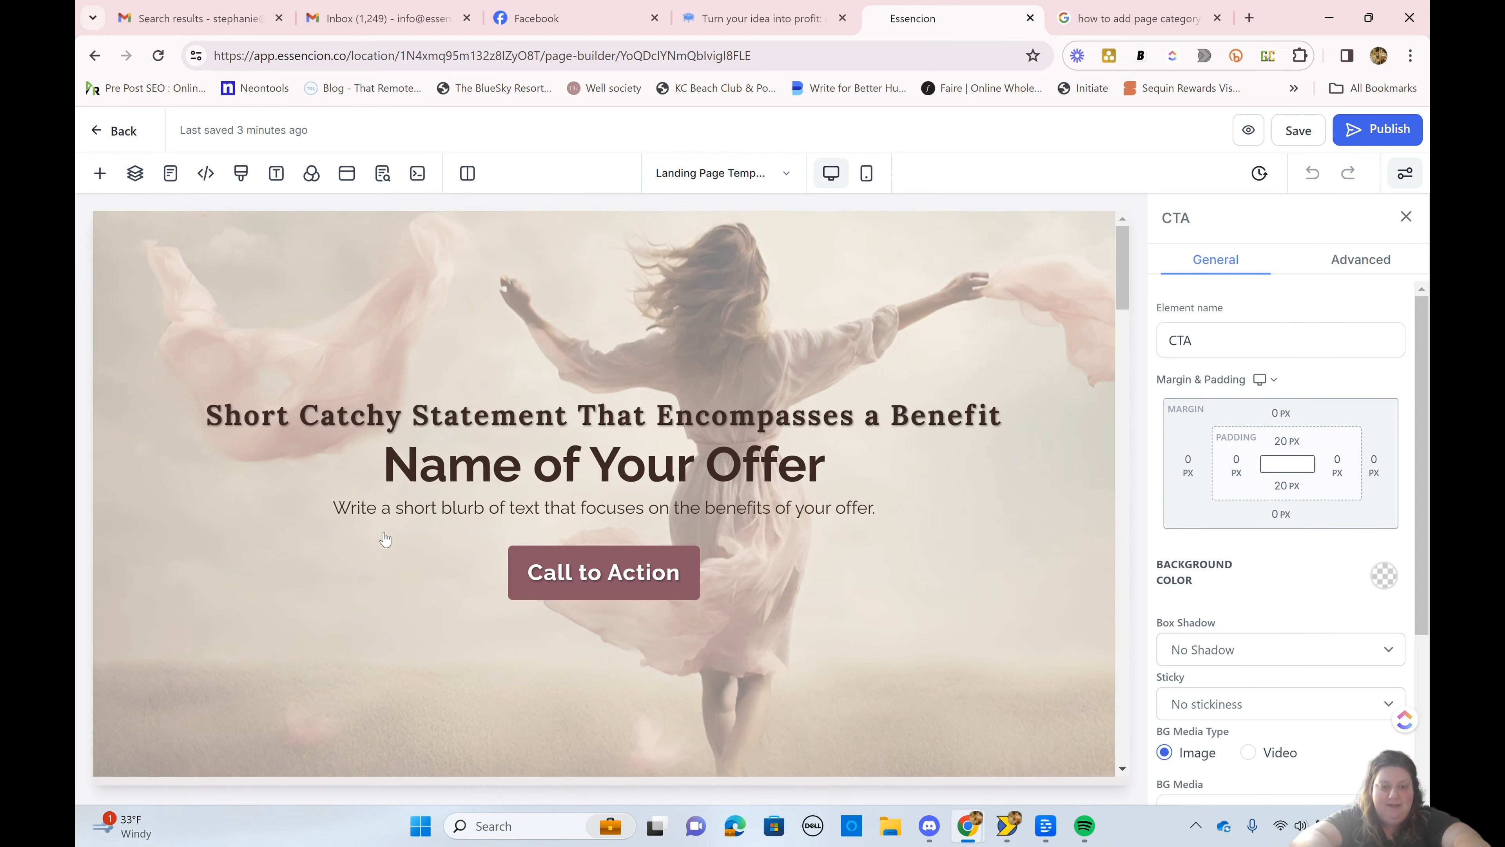
{"action": "scroll", "coordinate": [385, 539], "scroll_direction": "down", "scroll_amount": 7}
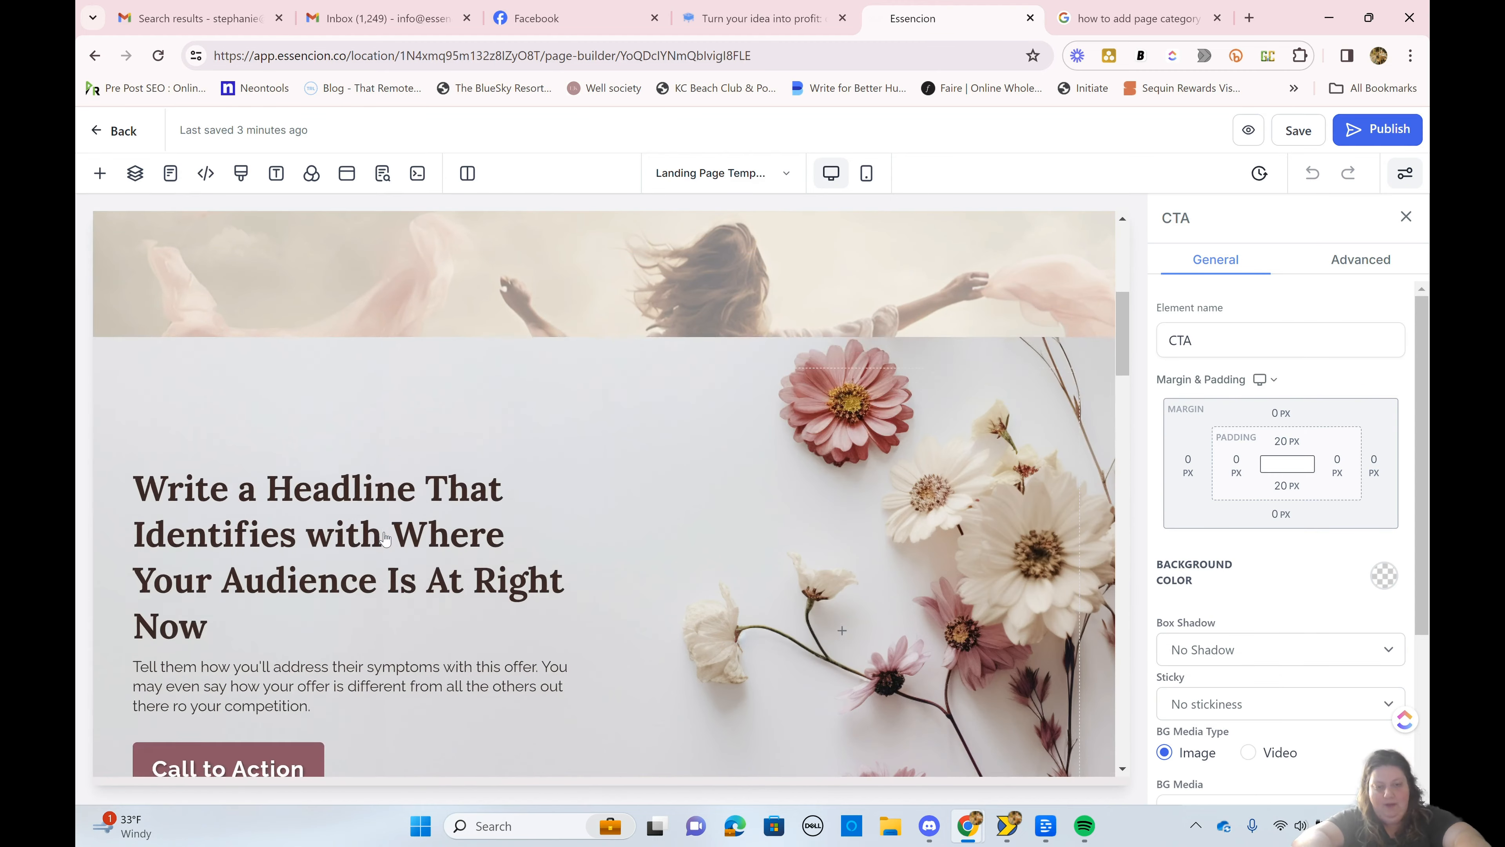
{"action": "scroll", "coordinate": [385, 540], "scroll_direction": "up", "scroll_amount": 5}
Step: Add a full-width section below the hero section and move it up to the top of the page
{"action": "scroll", "coordinate": [385, 540], "scroll_direction": "down", "scroll_amount": 1}
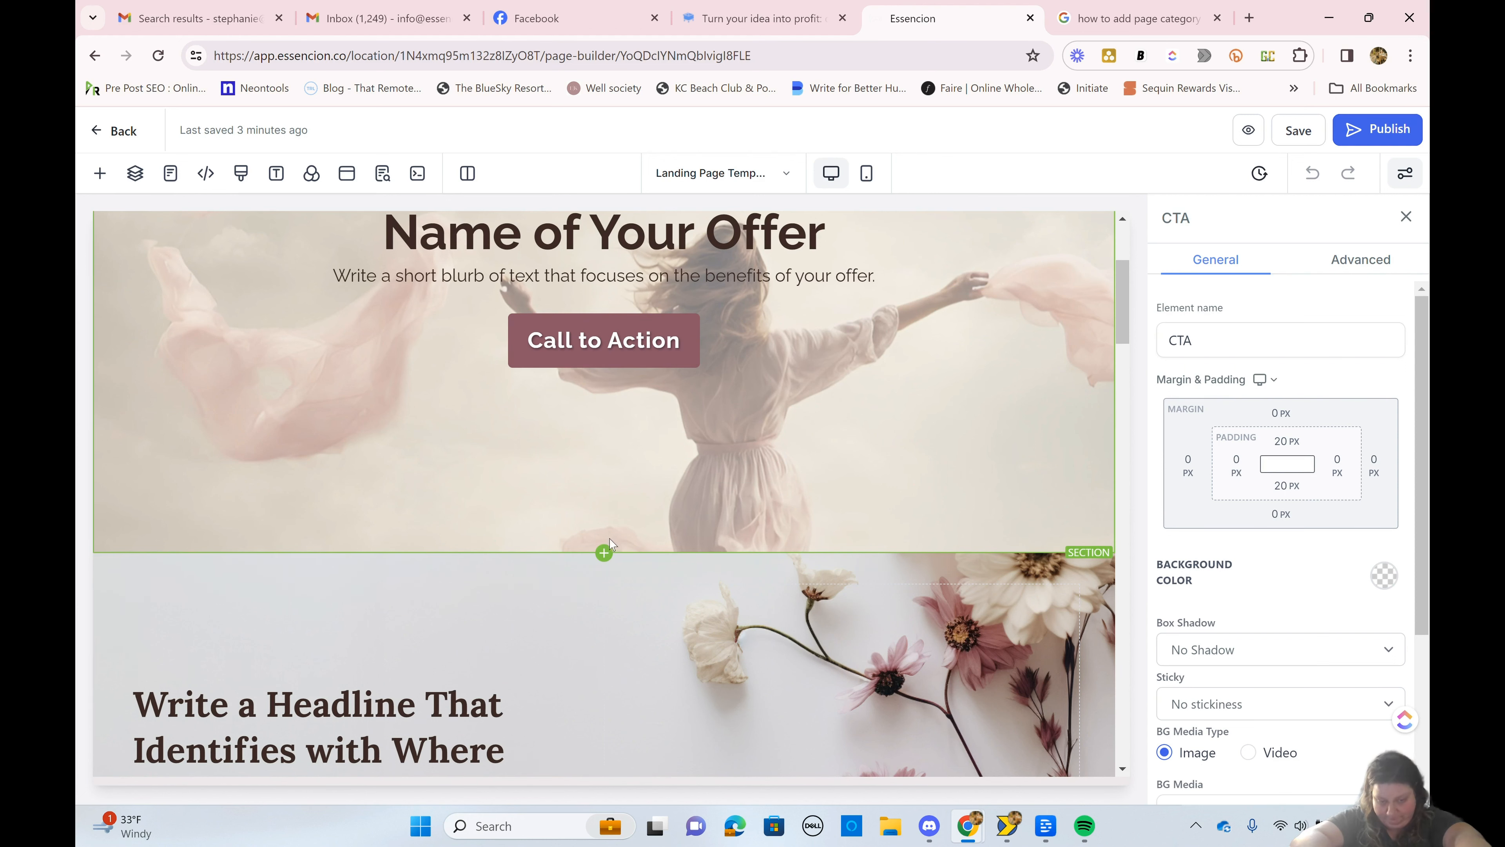
{"action": "left_click", "coordinate": [605, 554]}
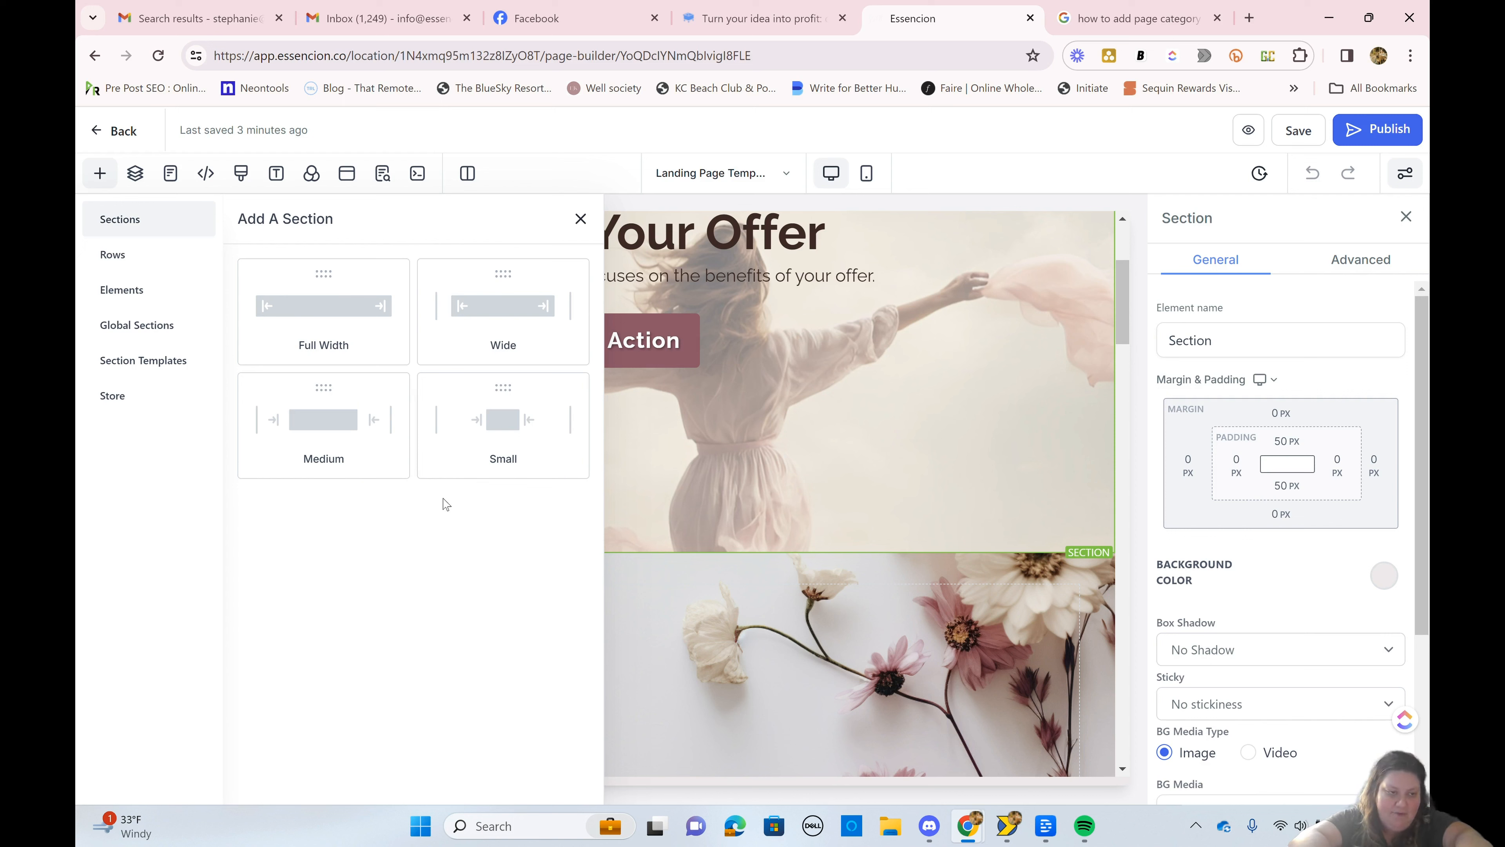
{"action": "left_click", "coordinate": [127, 257]}
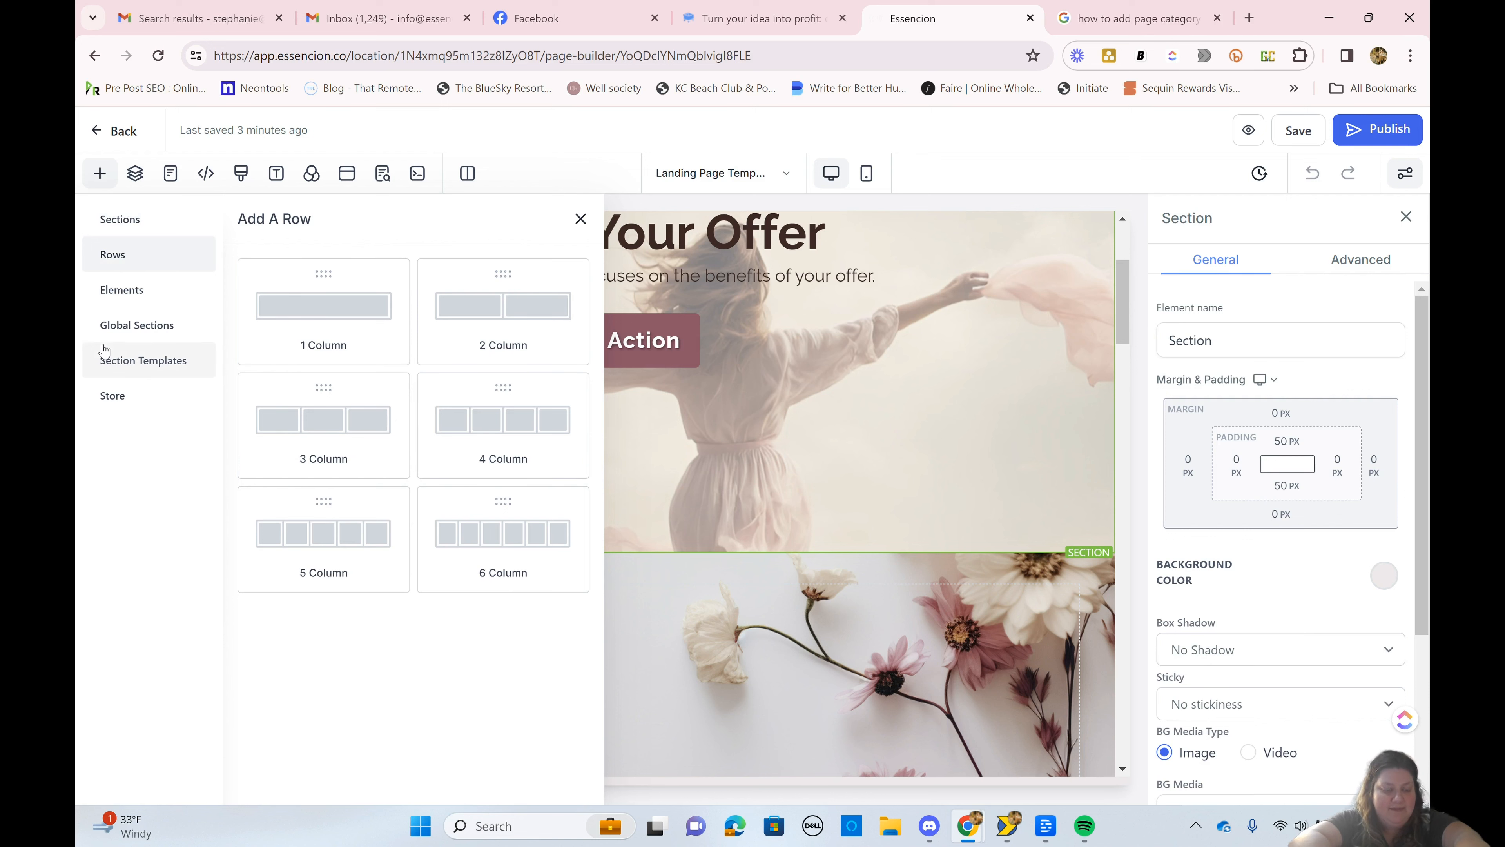
{"action": "left_click", "coordinate": [115, 221]}
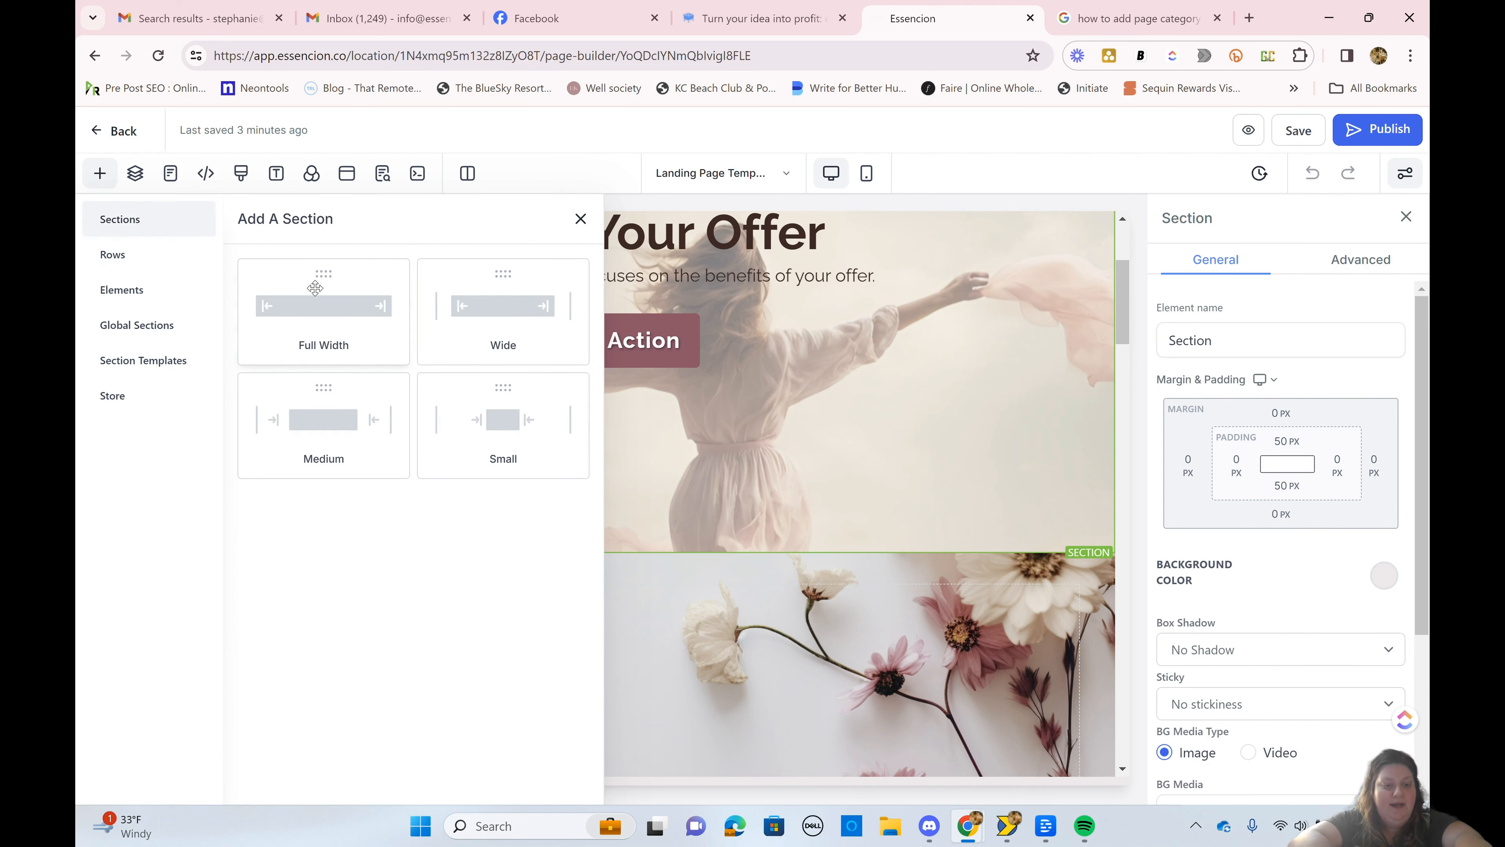
{"action": "left_click_drag", "start_coordinate": [319, 301], "coordinate": [602, 609]}
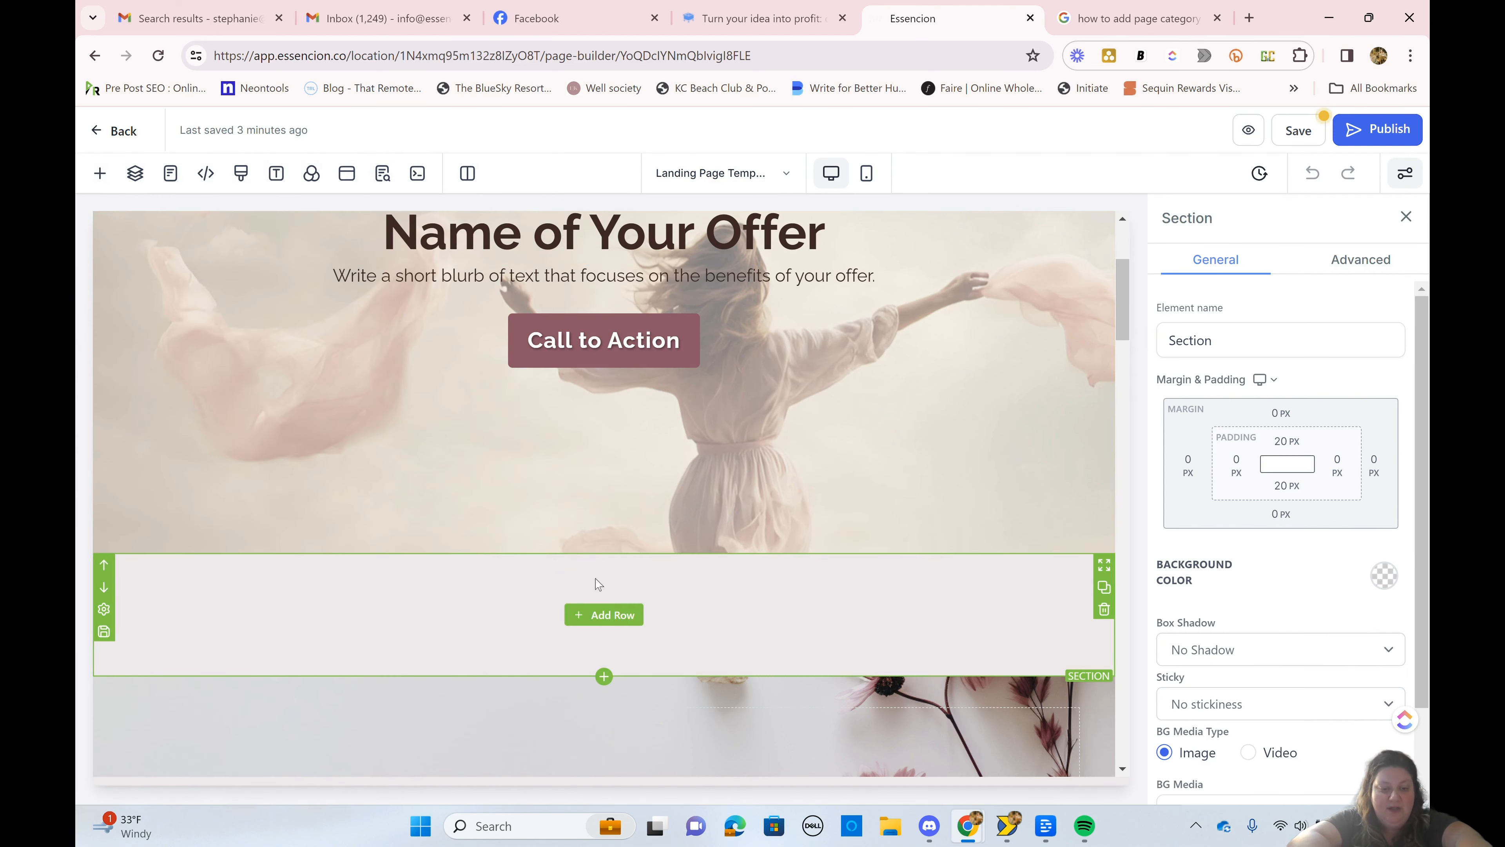
{"action": "left_click", "coordinate": [104, 565]}
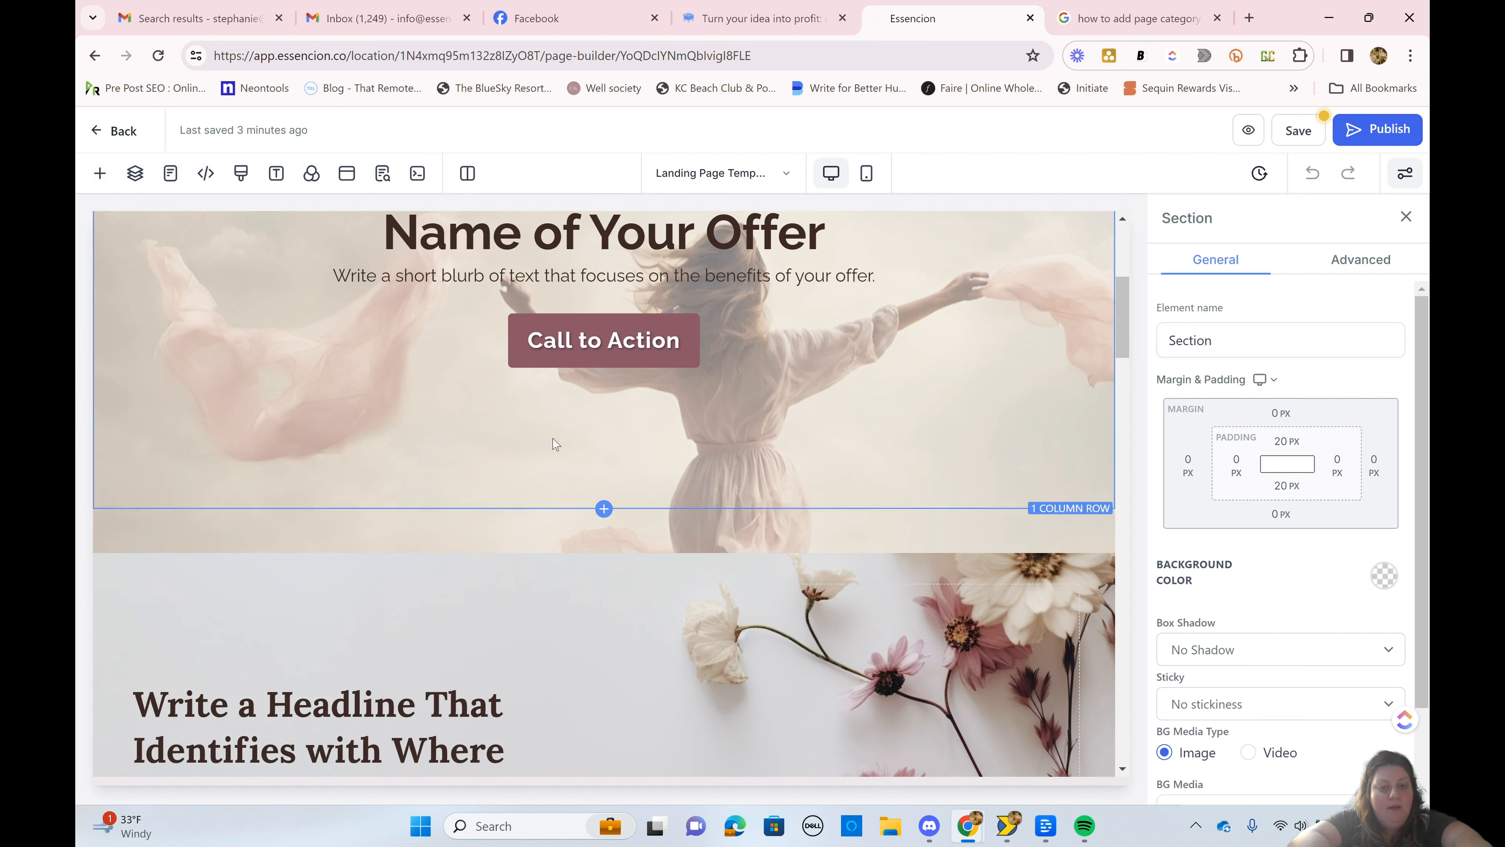
Step: Add a 1-column row to the new empty section at the top of the page
{"action": "scroll", "coordinate": [569, 385], "scroll_direction": "up", "scroll_amount": 5}
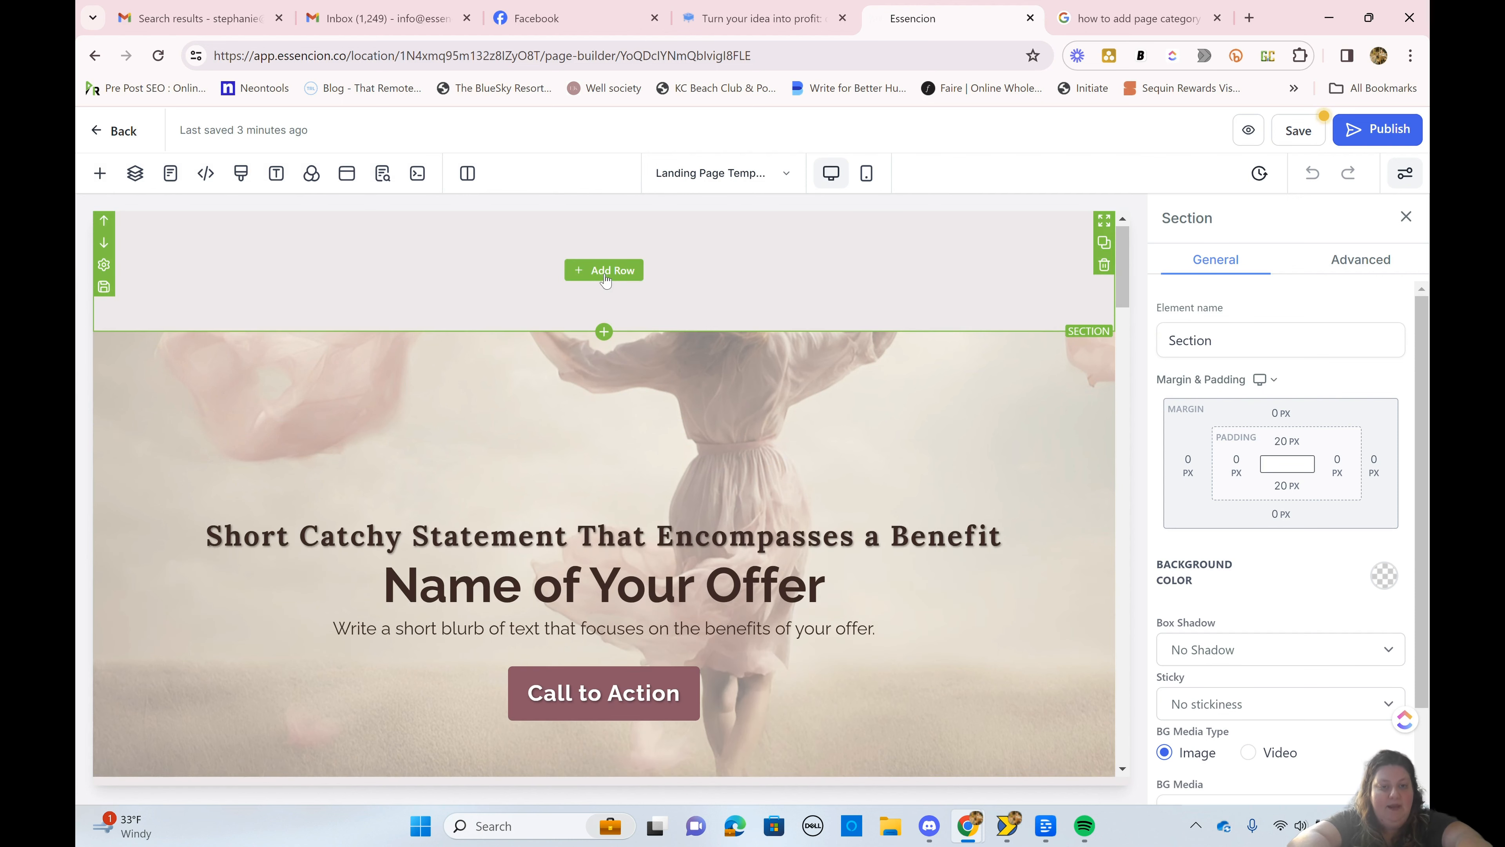
{"action": "left_click", "coordinate": [606, 272]}
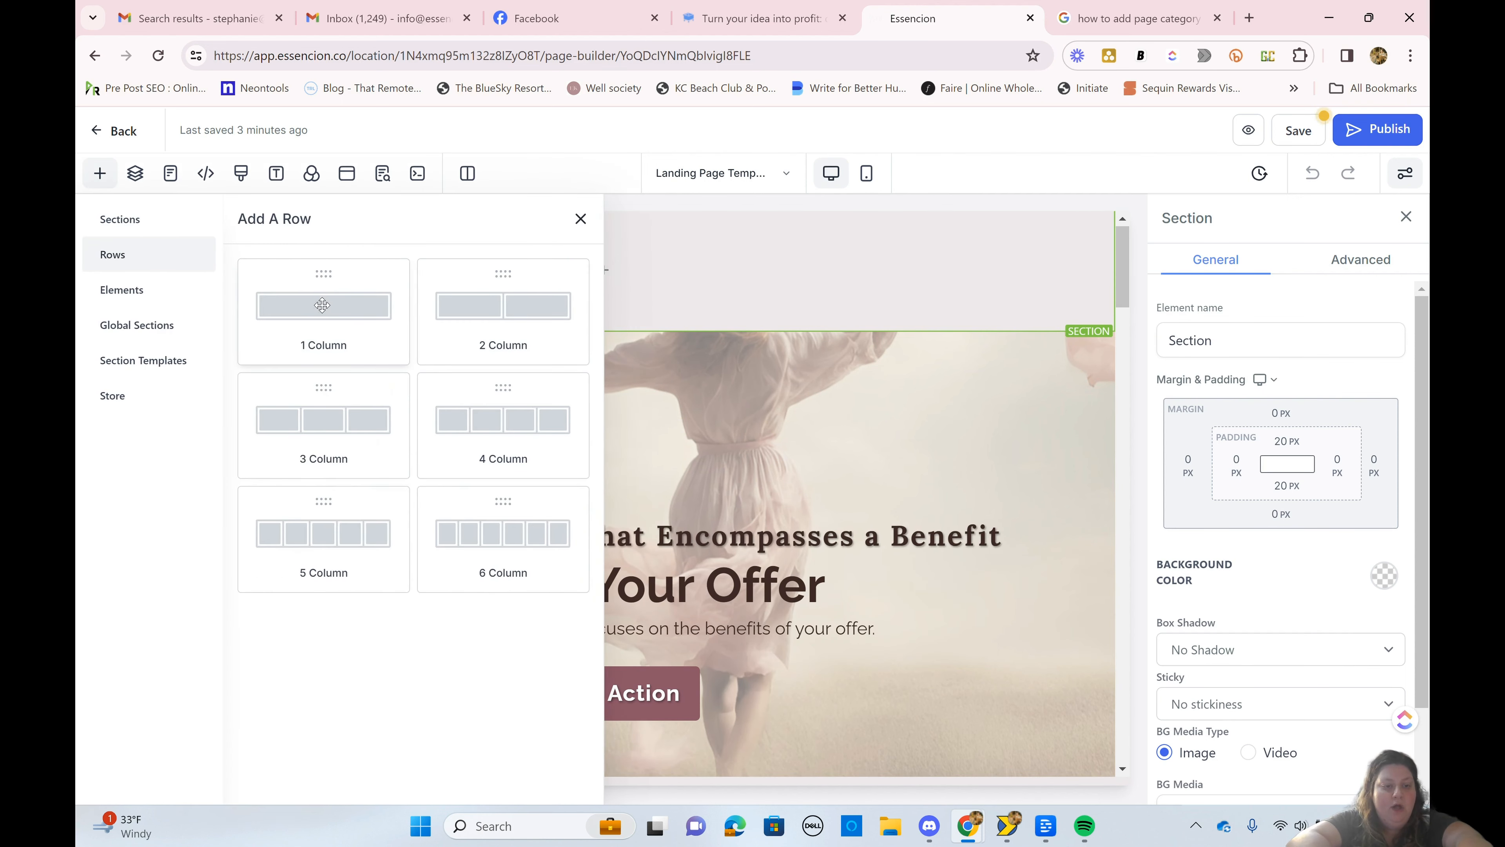
{"action": "left_click", "coordinate": [326, 310]}
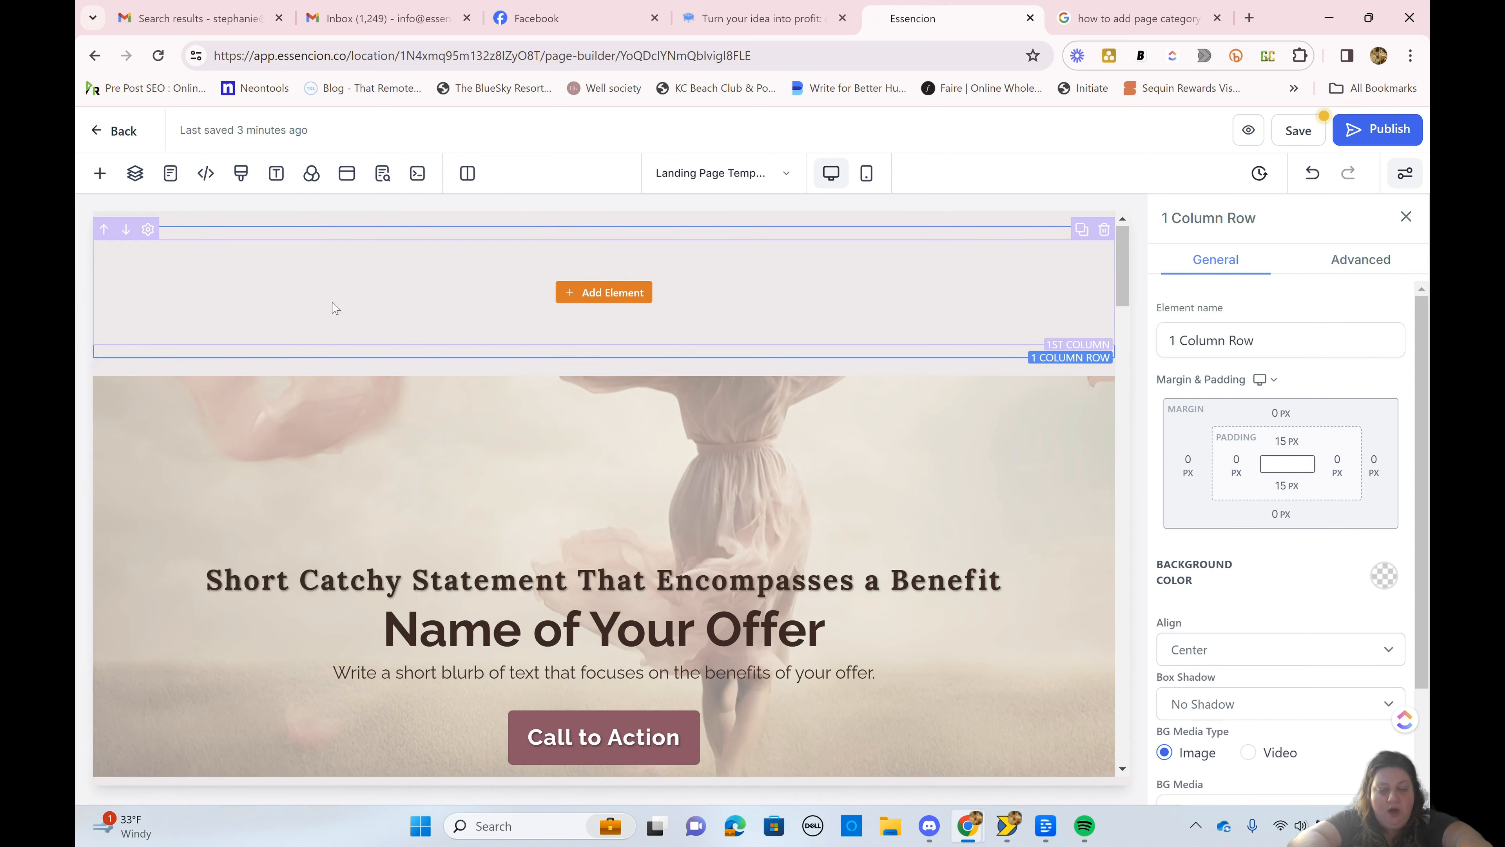
Step: Insert a Navigation Menu element into the column of the new row
{"action": "left_click", "coordinate": [585, 293]}
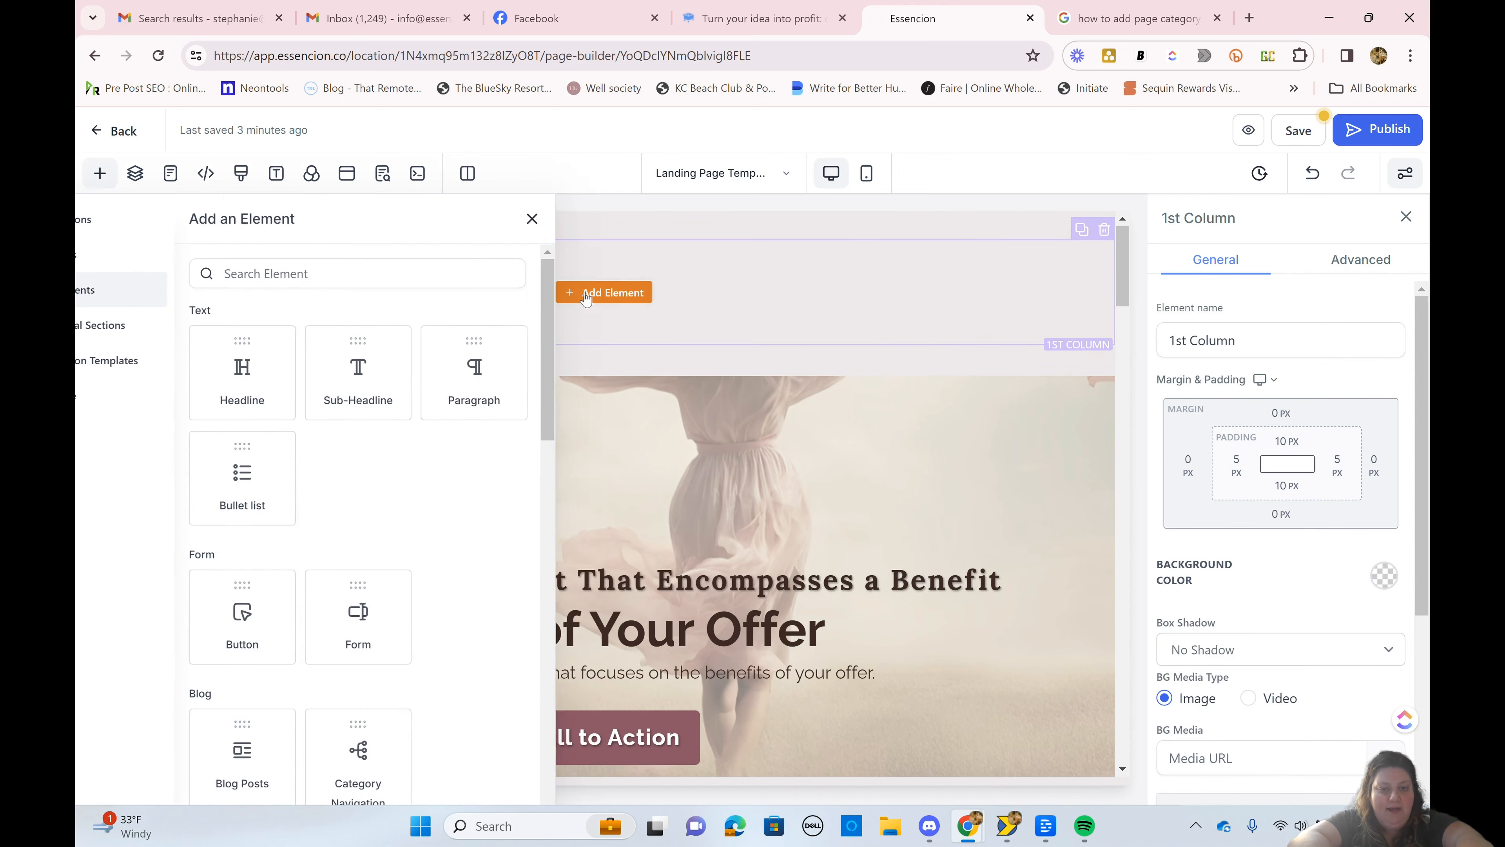
{"action": "scroll", "coordinate": [340, 542], "scroll_direction": "down", "scroll_amount": 2}
{"action": "scroll", "coordinate": [340, 542], "scroll_direction": "down", "scroll_amount": 6}
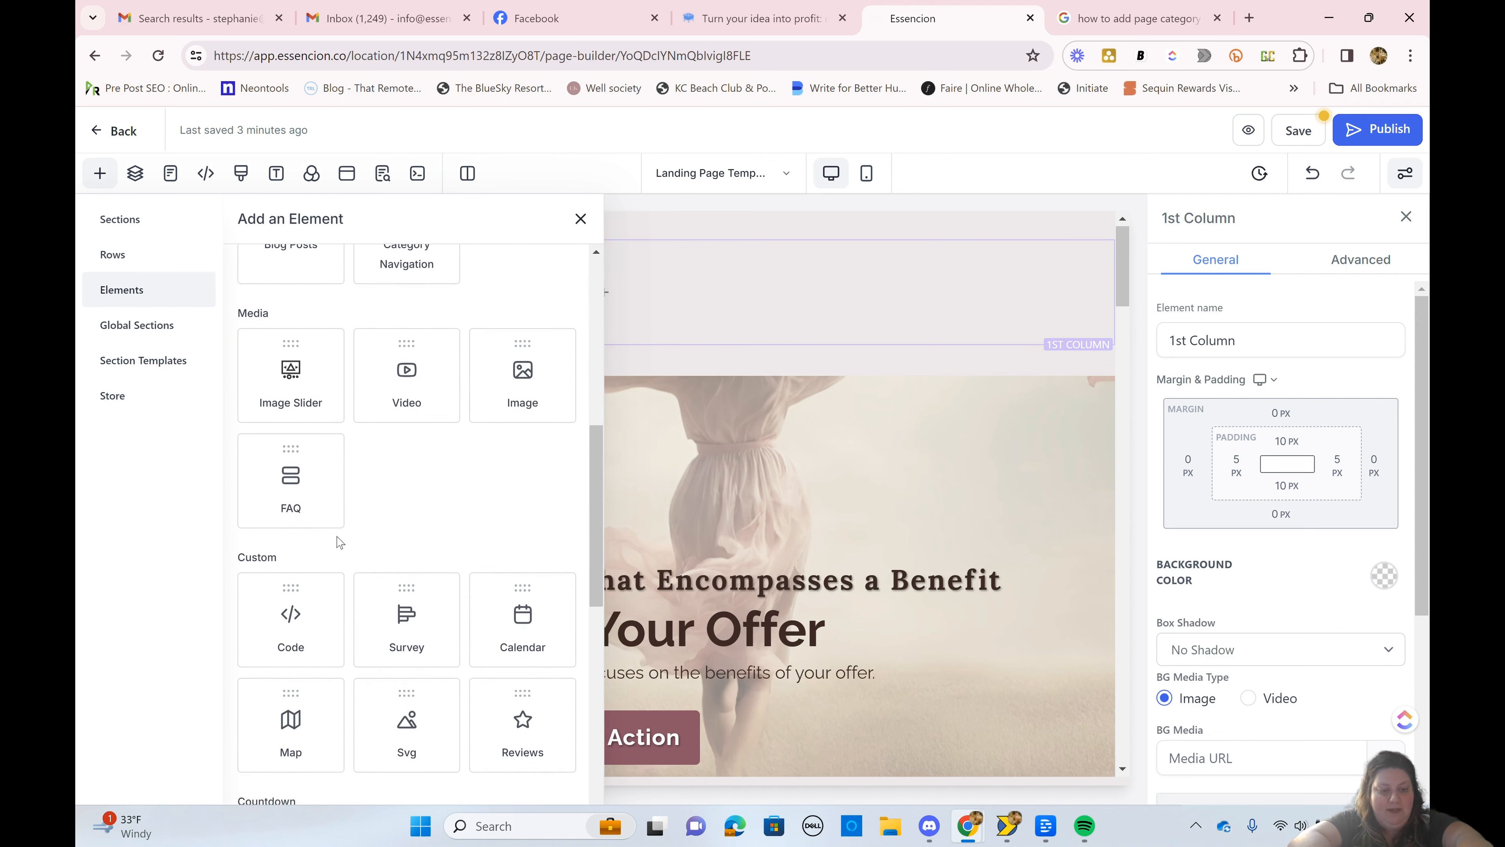
{"action": "scroll", "coordinate": [340, 542], "scroll_direction": "down", "scroll_amount": 4}
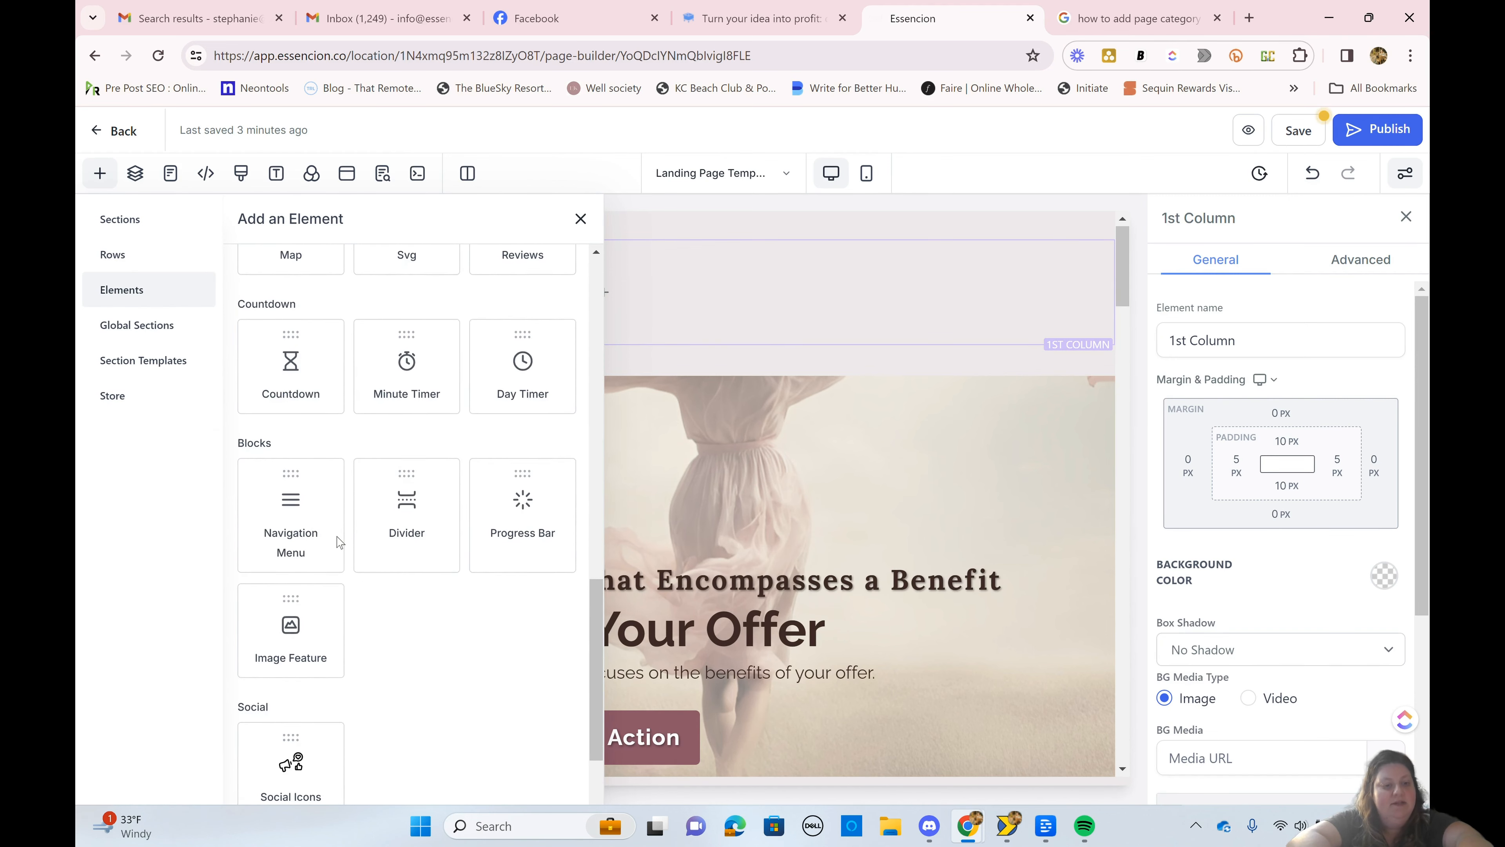
{"action": "scroll", "coordinate": [338, 539], "scroll_direction": "down", "scroll_amount": 1}
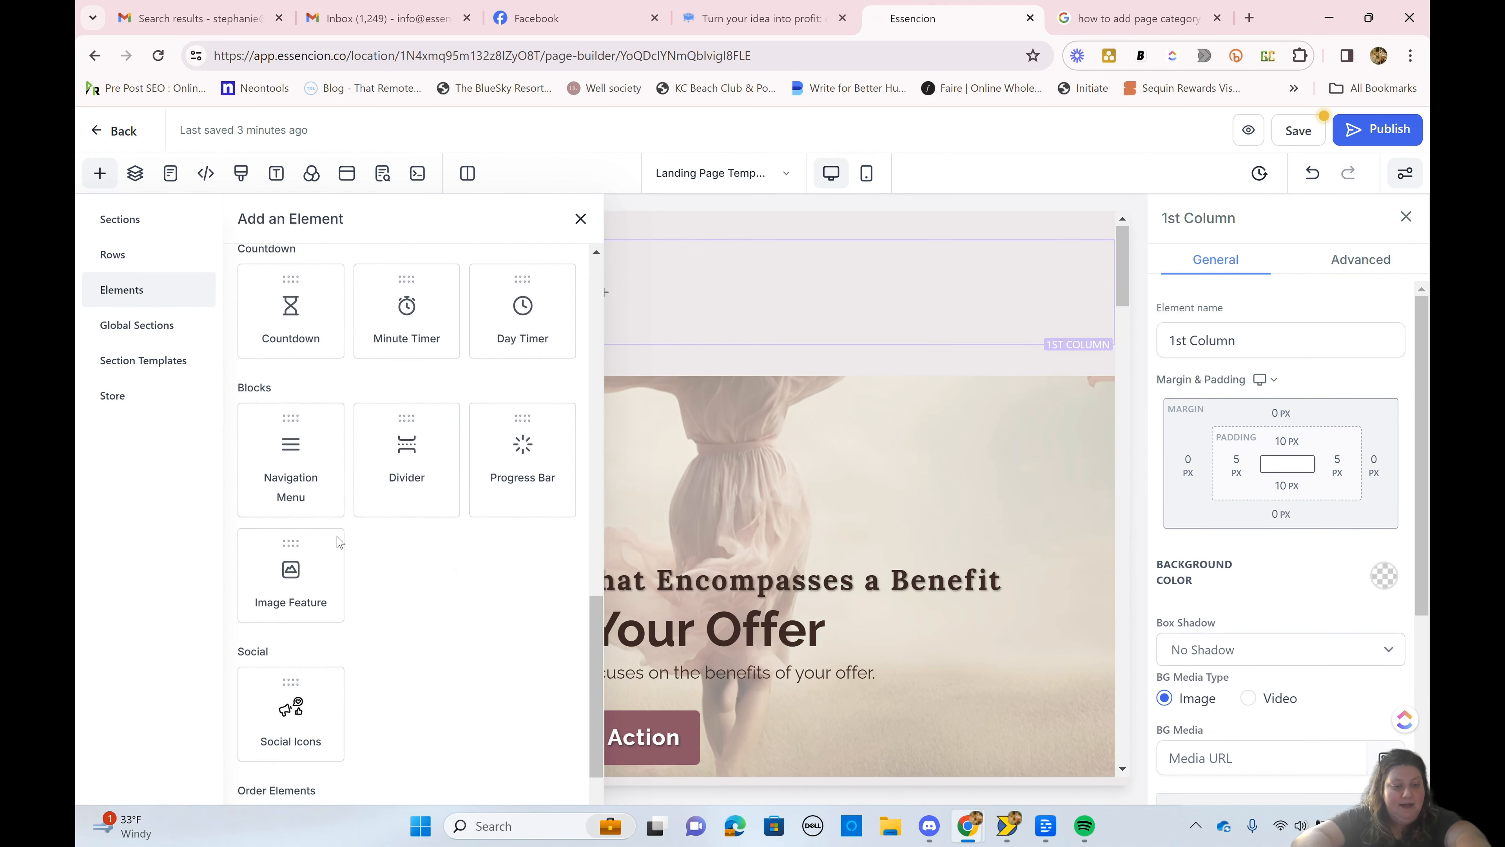
{"action": "left_click", "coordinate": [291, 463]}
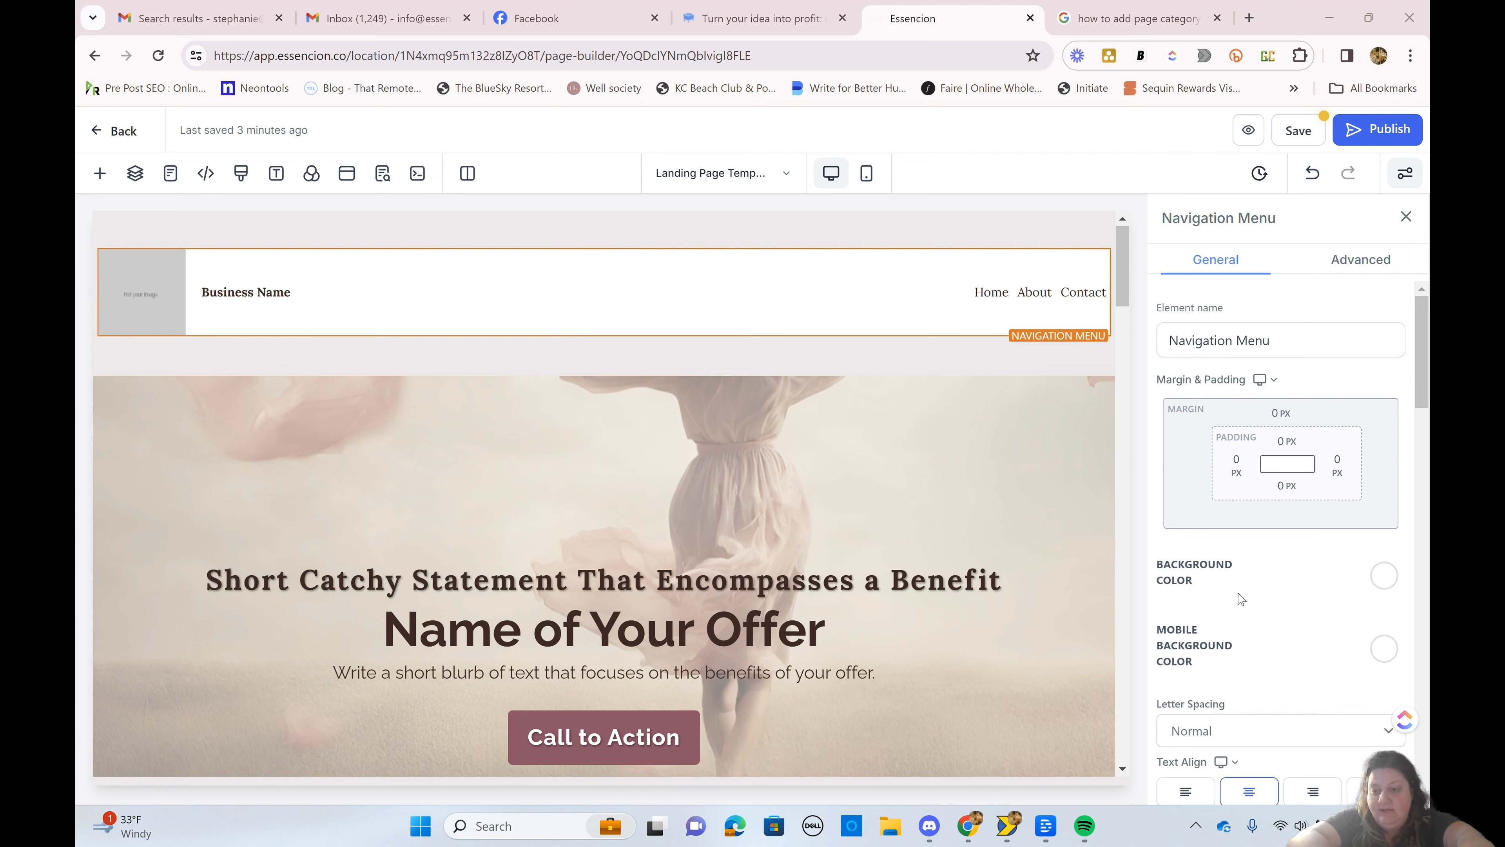
Step: Set the navigation menu's background color to the light gray swatch that matches the page background
{"action": "scroll", "coordinate": [1242, 599], "scroll_direction": "down", "scroll_amount": 2}
{"action": "scroll", "coordinate": [1242, 599], "scroll_direction": "up", "scroll_amount": 3}
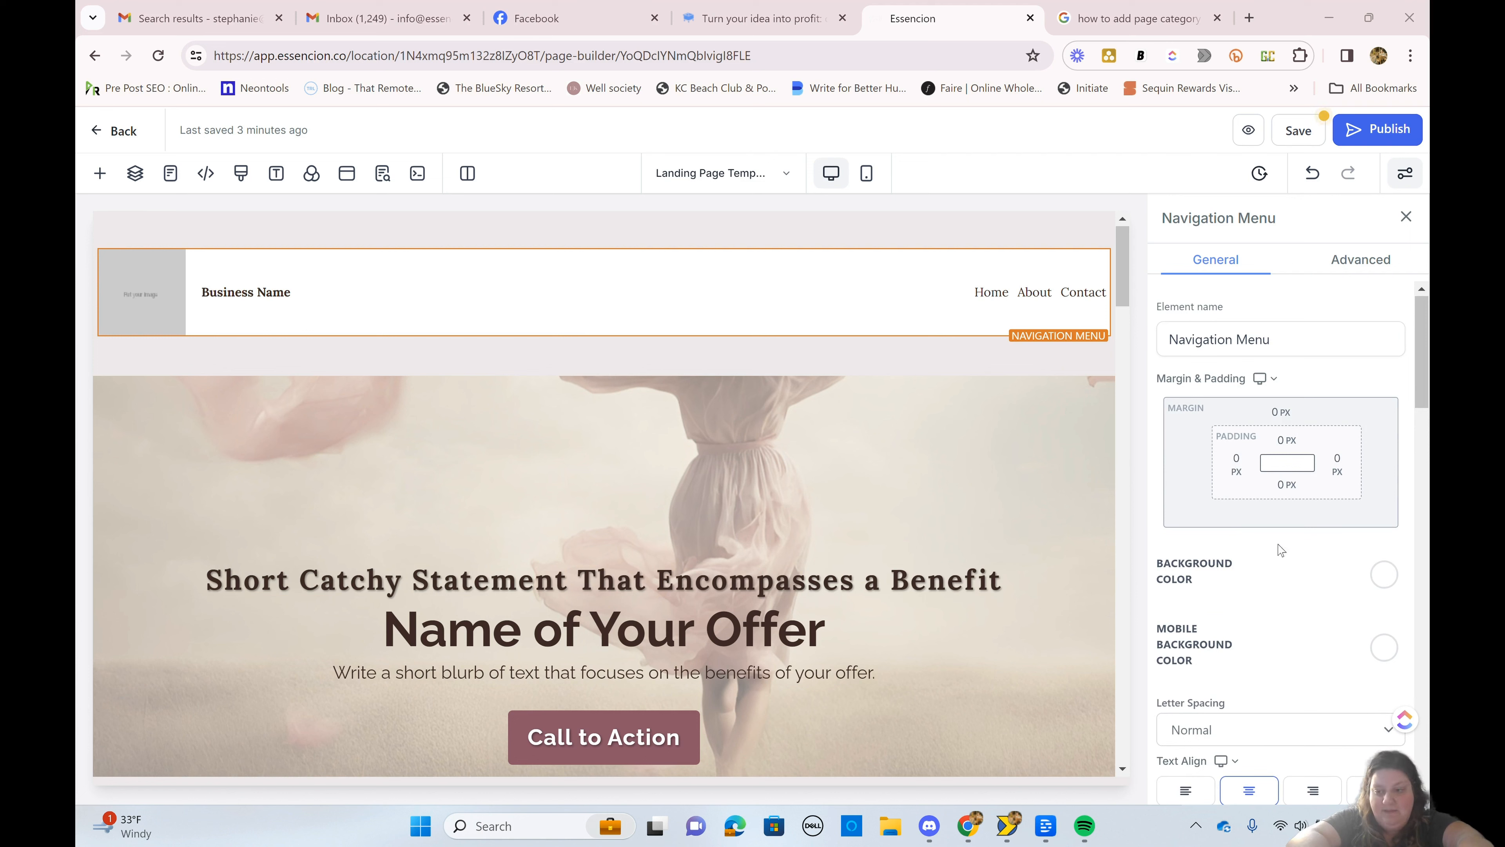
{"action": "left_click", "coordinate": [1384, 576]}
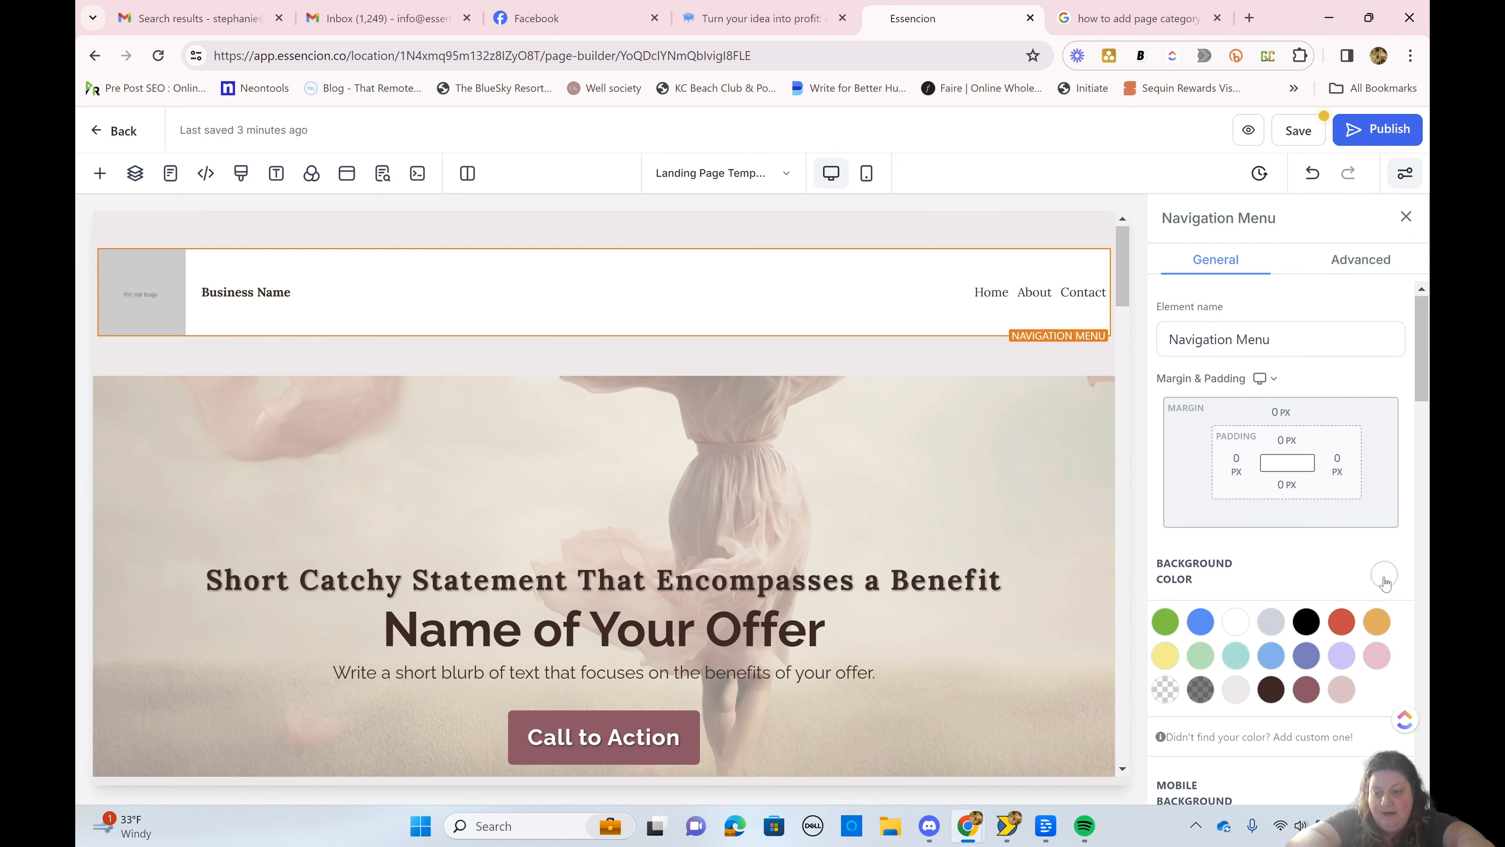
{"action": "left_click", "coordinate": [1235, 689]}
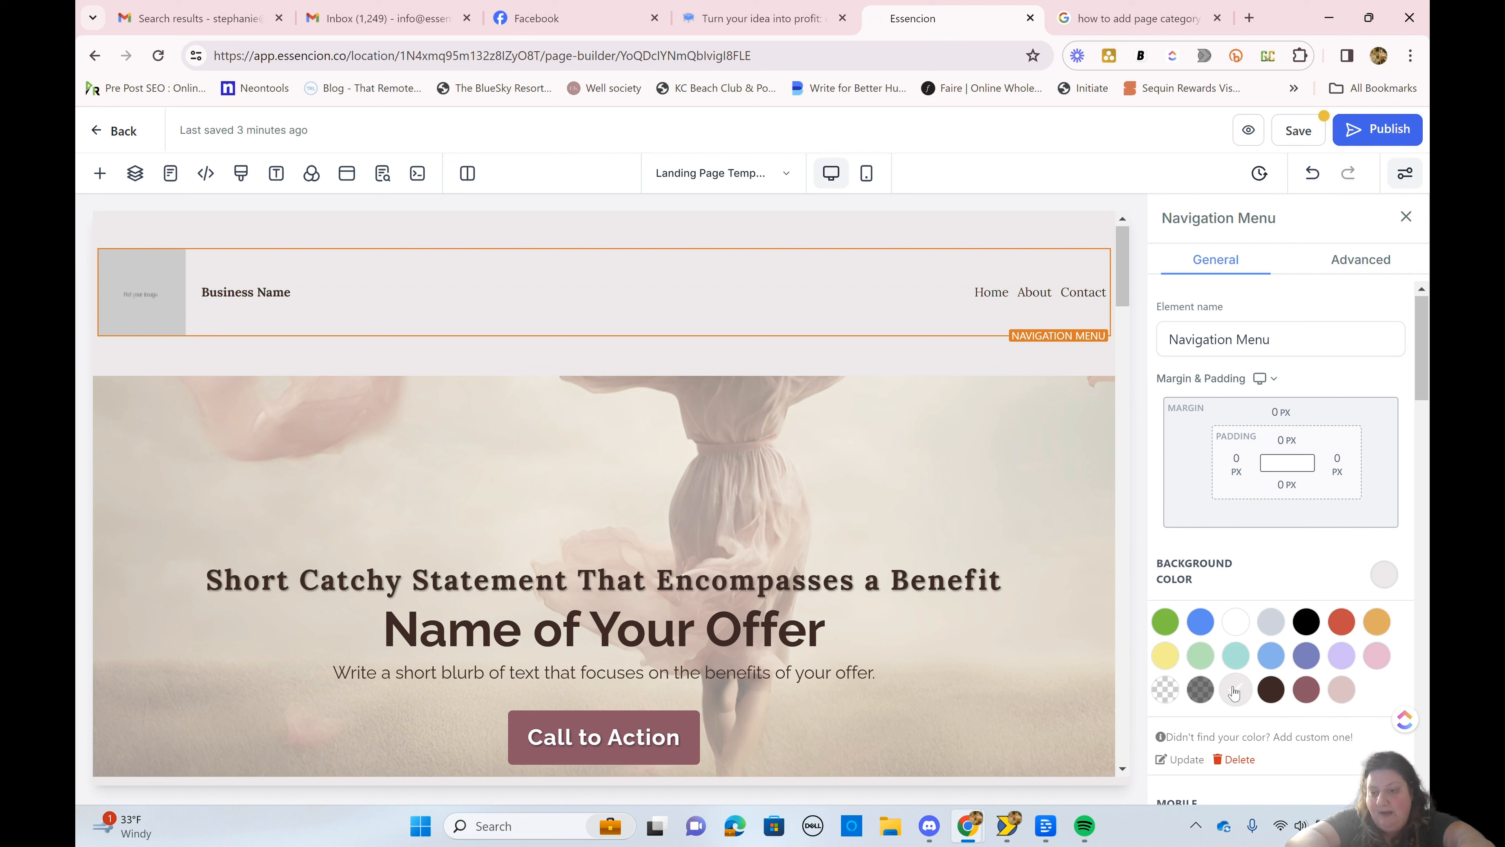
Step: Set the navigation menu's mobile background color to the same light gray swatch as the desktop background
{"action": "left_click", "coordinate": [1385, 575]}
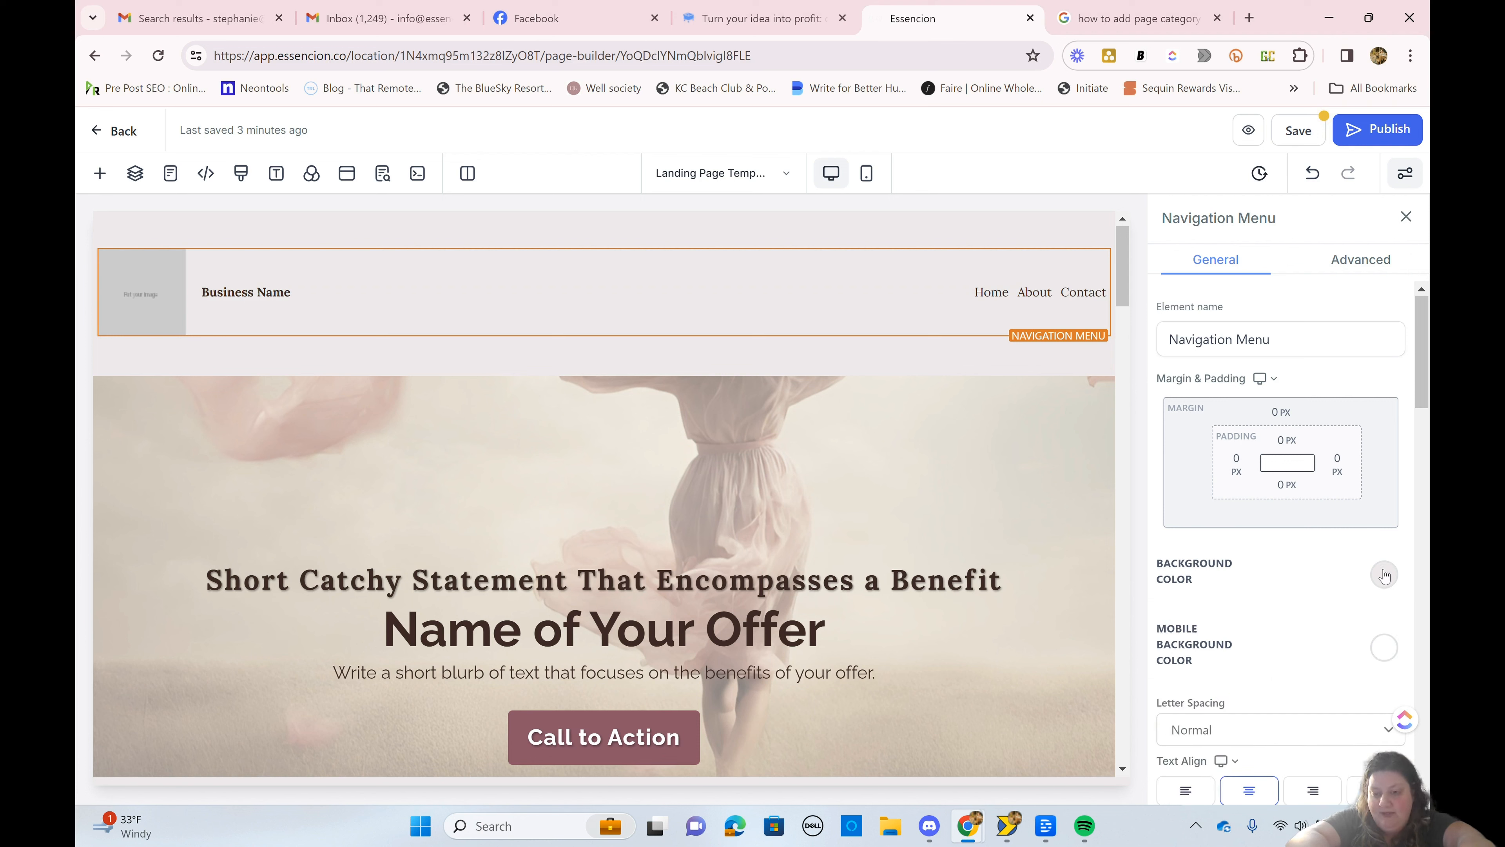
{"action": "scroll", "coordinate": [1385, 575], "scroll_direction": "down", "scroll_amount": 1}
{"action": "left_click", "coordinate": [1384, 592]}
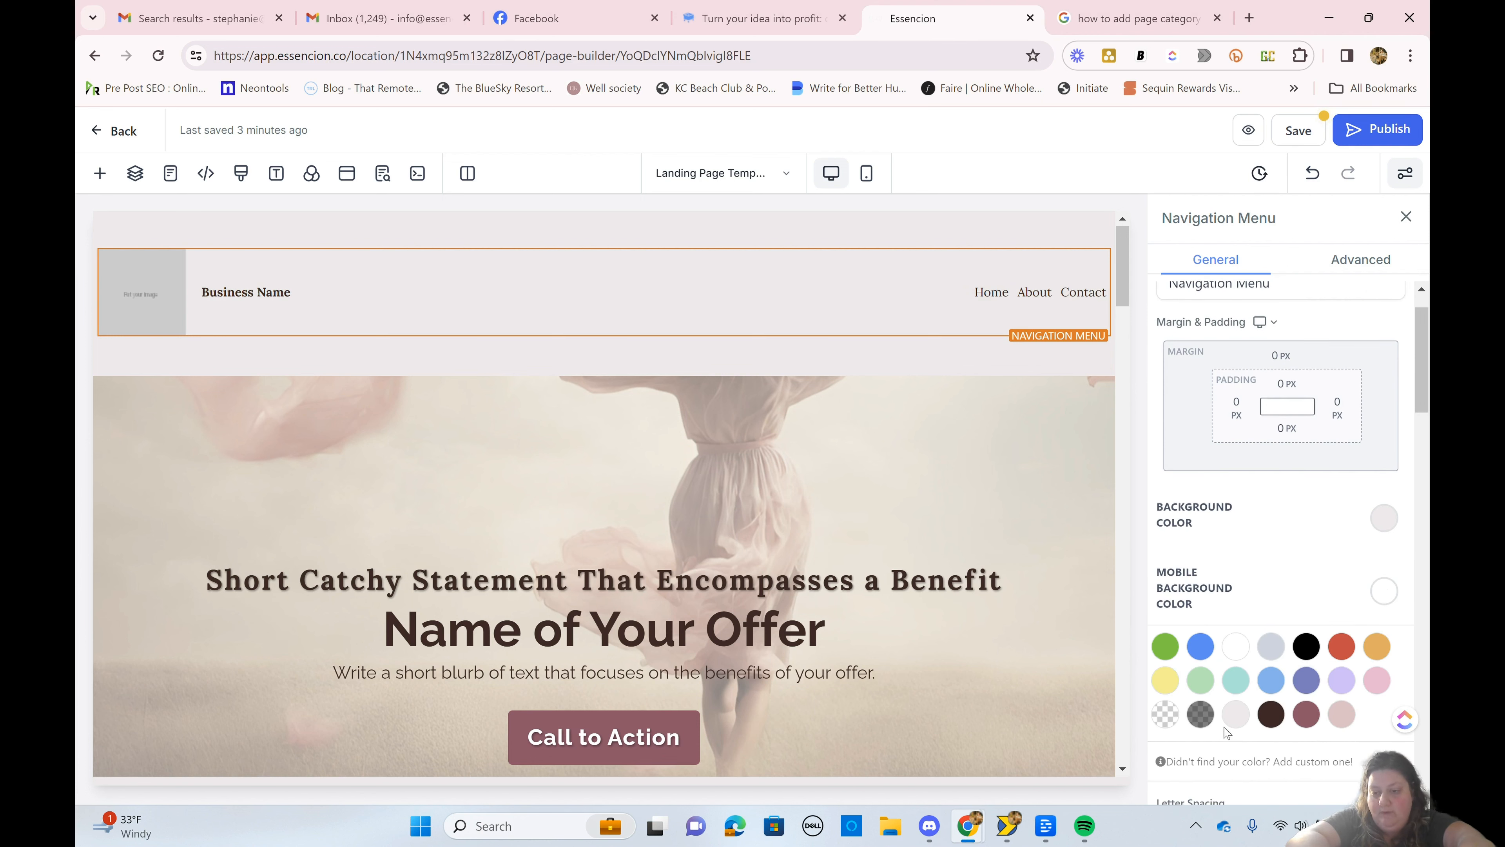
{"action": "left_click", "coordinate": [1234, 716]}
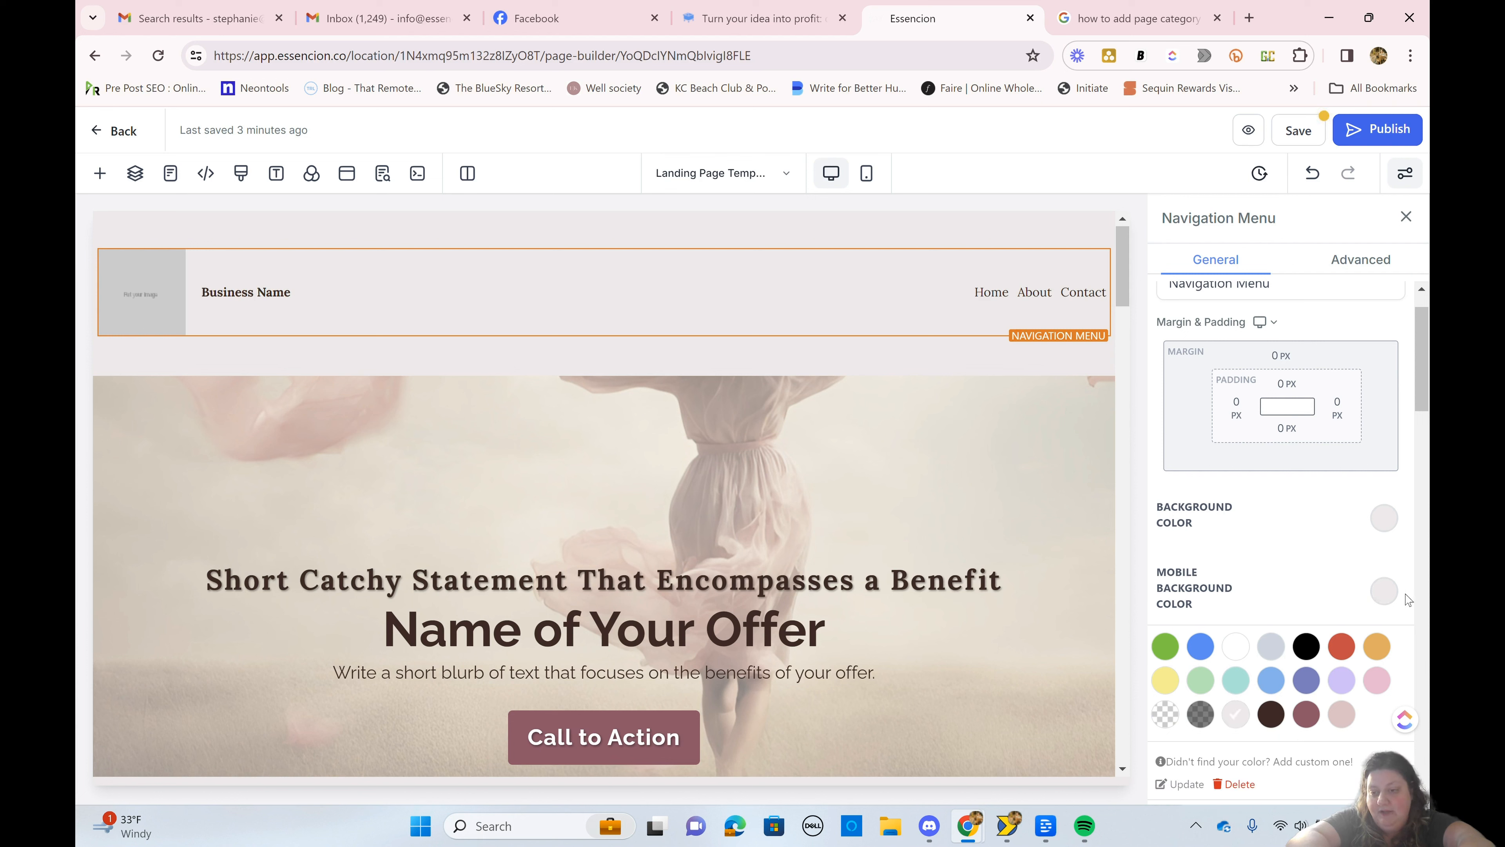
{"action": "left_click", "coordinate": [1387, 596]}
Step: Examine the menu items and the About item's Go To link options, leaving its configuration without submitting
{"action": "scroll", "coordinate": [1390, 600], "scroll_direction": "down", "scroll_amount": 4}
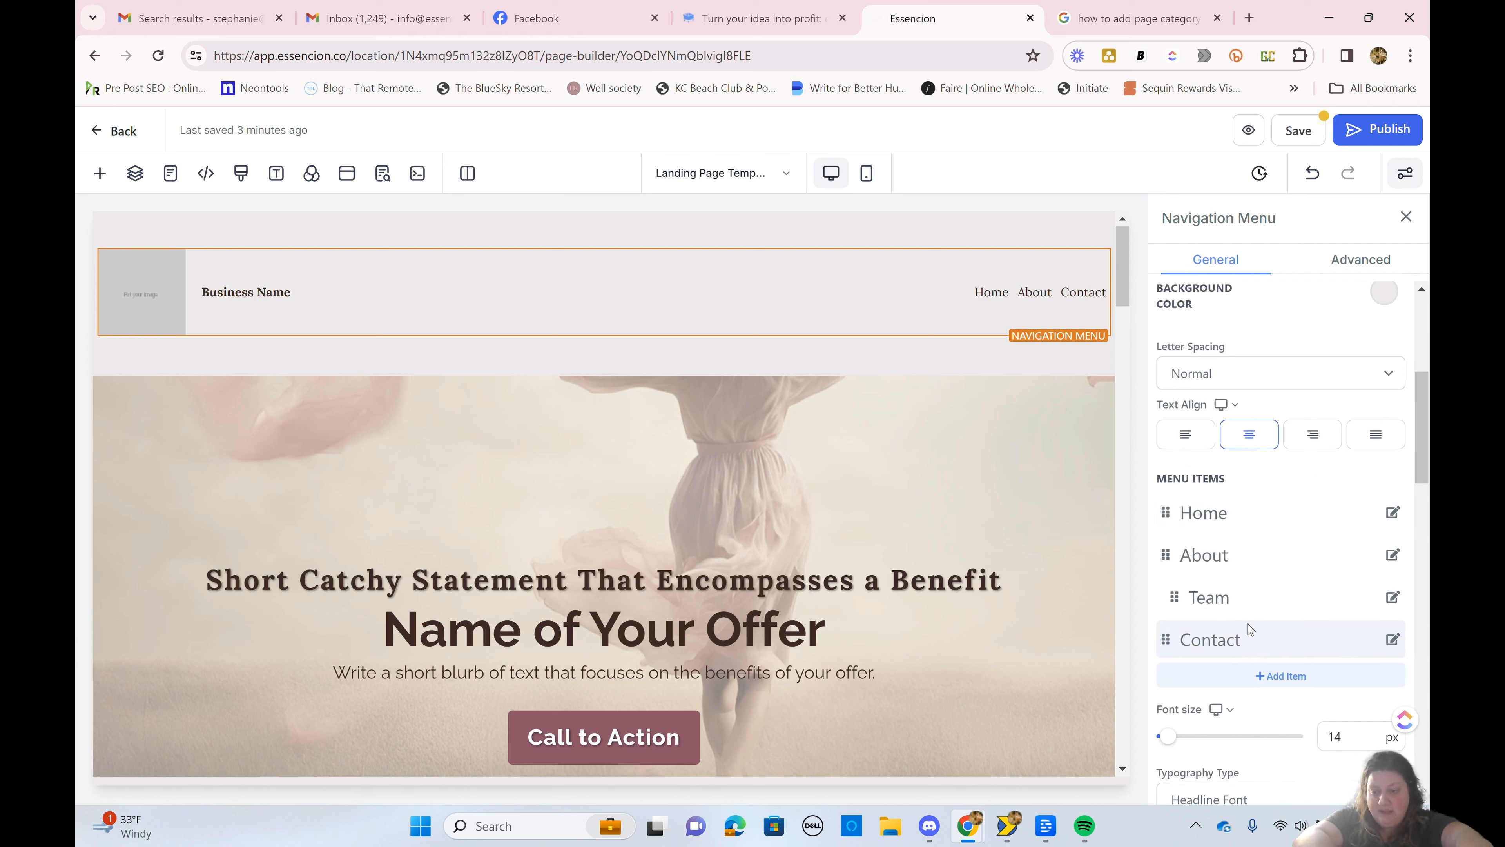
{"action": "scroll", "coordinate": [1219, 570], "scroll_direction": "down", "scroll_amount": 2}
{"action": "scroll", "coordinate": [1220, 569], "scroll_direction": "down", "scroll_amount": 1}
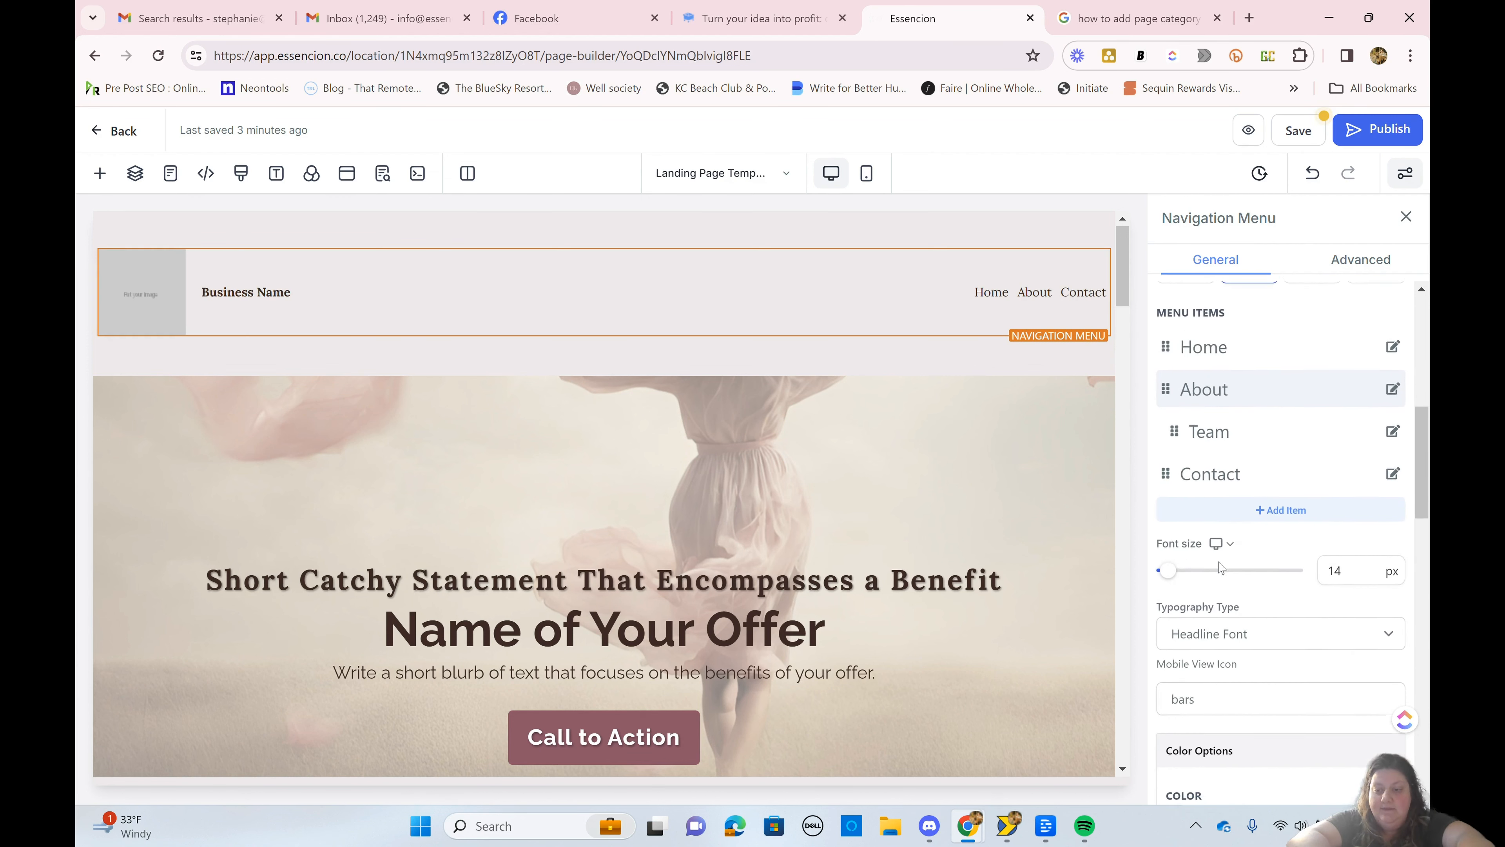
{"action": "scroll", "coordinate": [1219, 567], "scroll_direction": "up", "scroll_amount": 2}
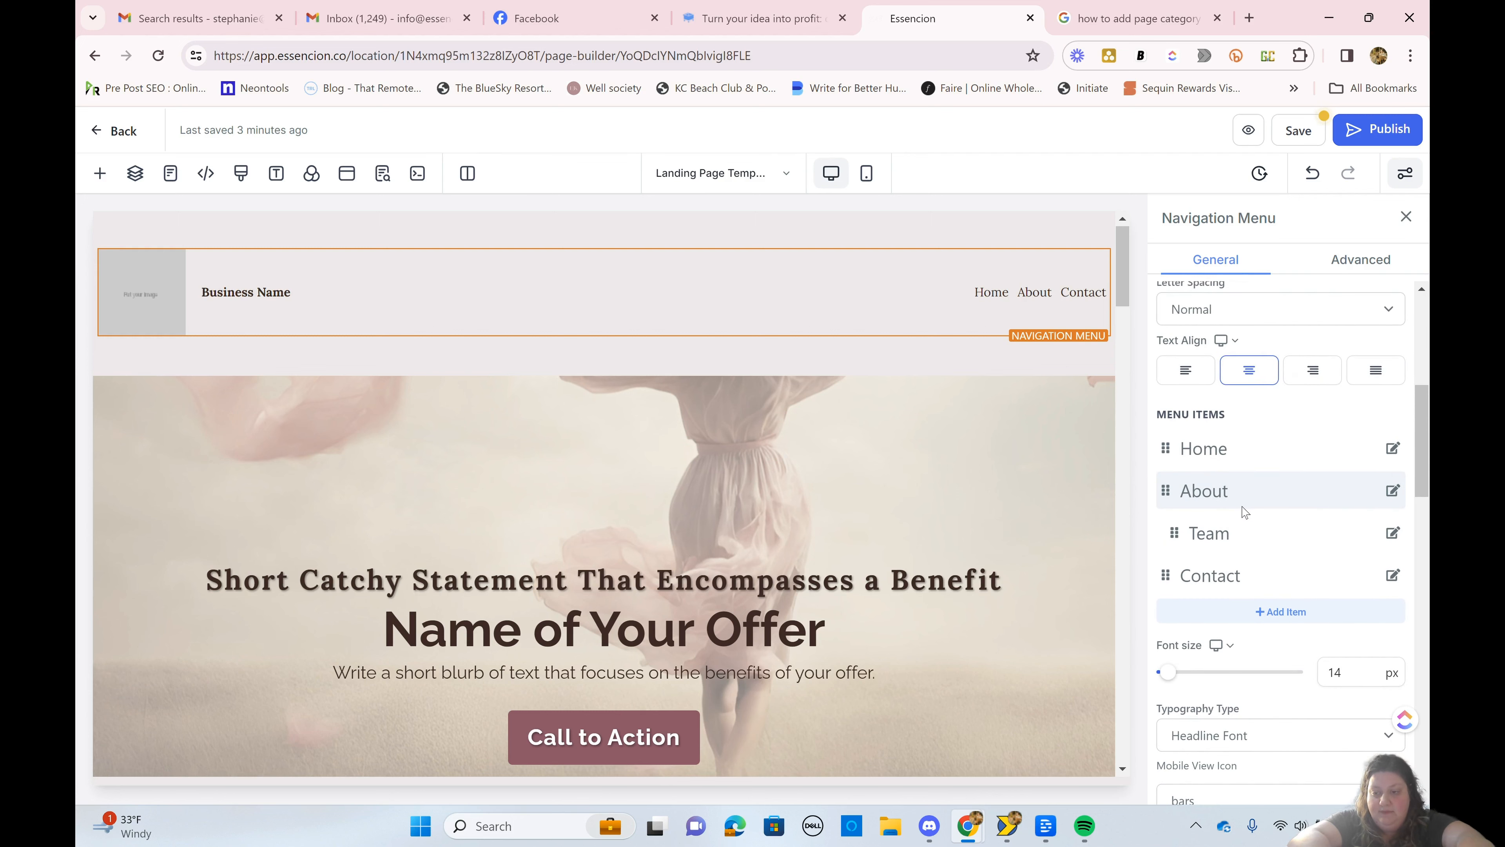
{"action": "left_click", "coordinate": [1394, 492]}
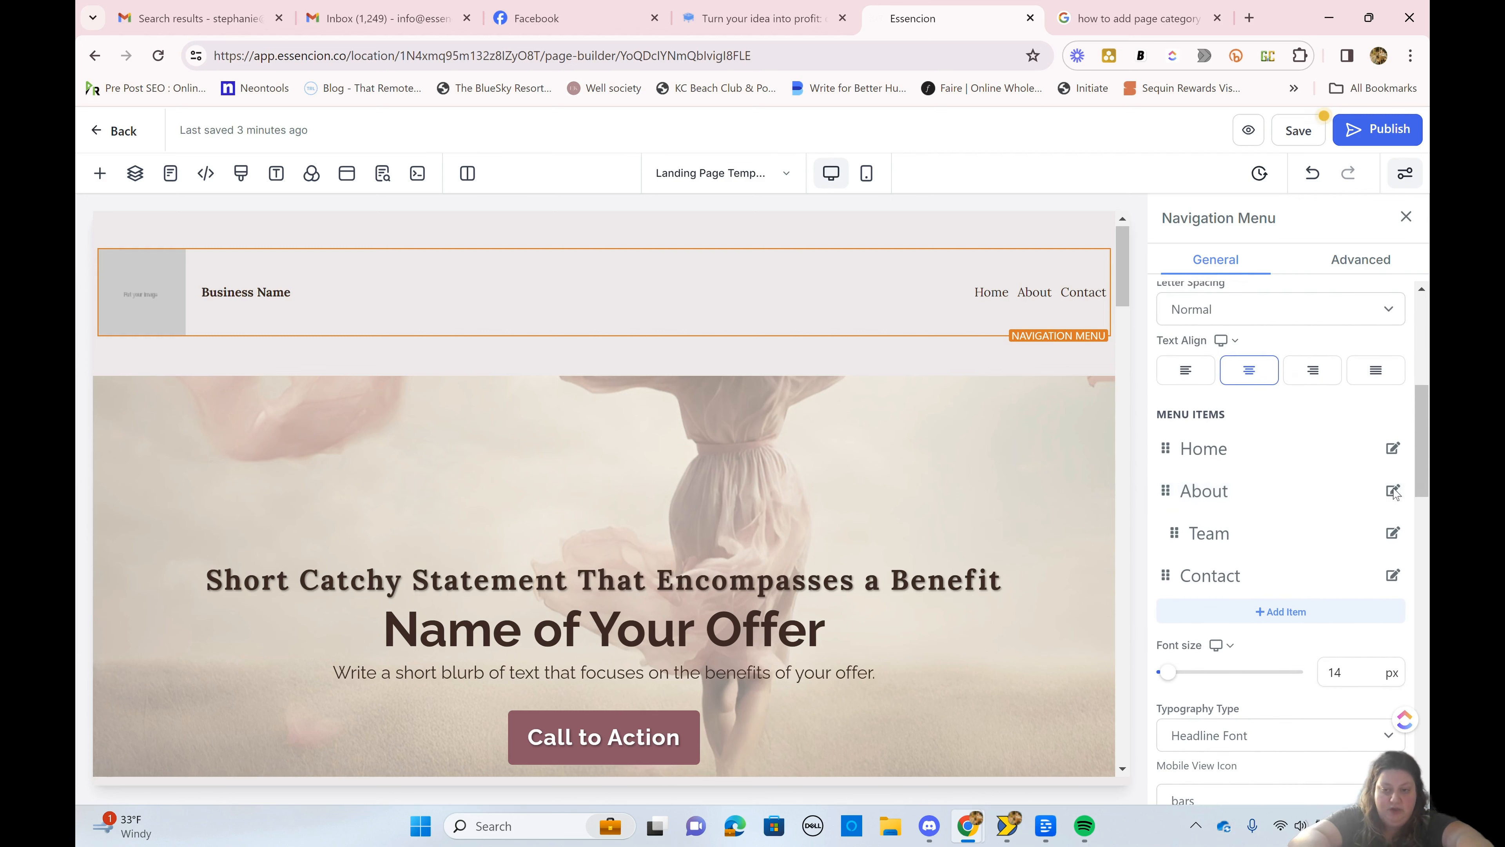
{"action": "left_click", "coordinate": [619, 438]}
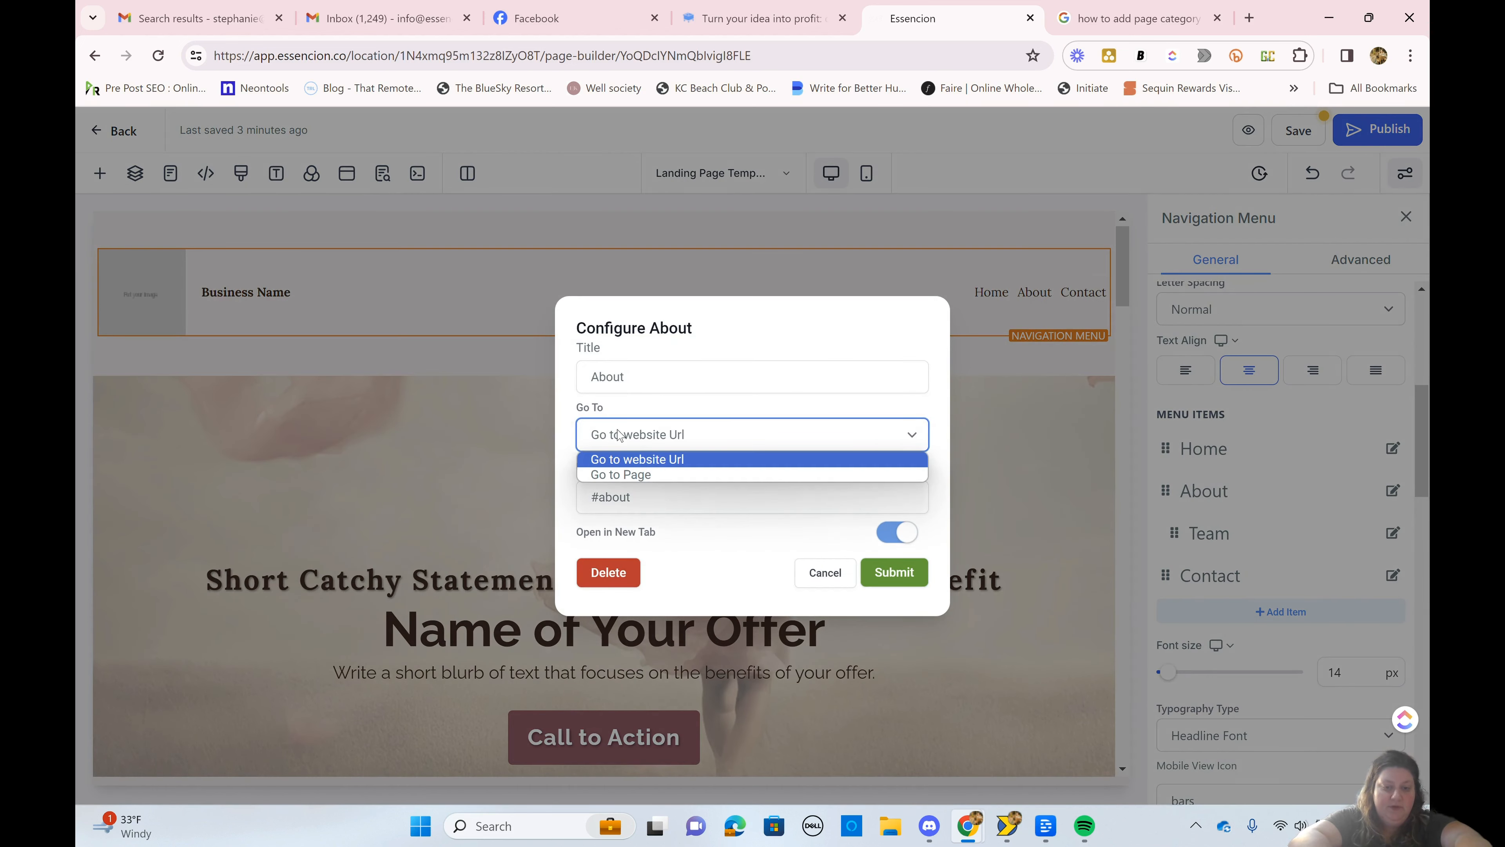
{"action": "left_click", "coordinate": [619, 435]}
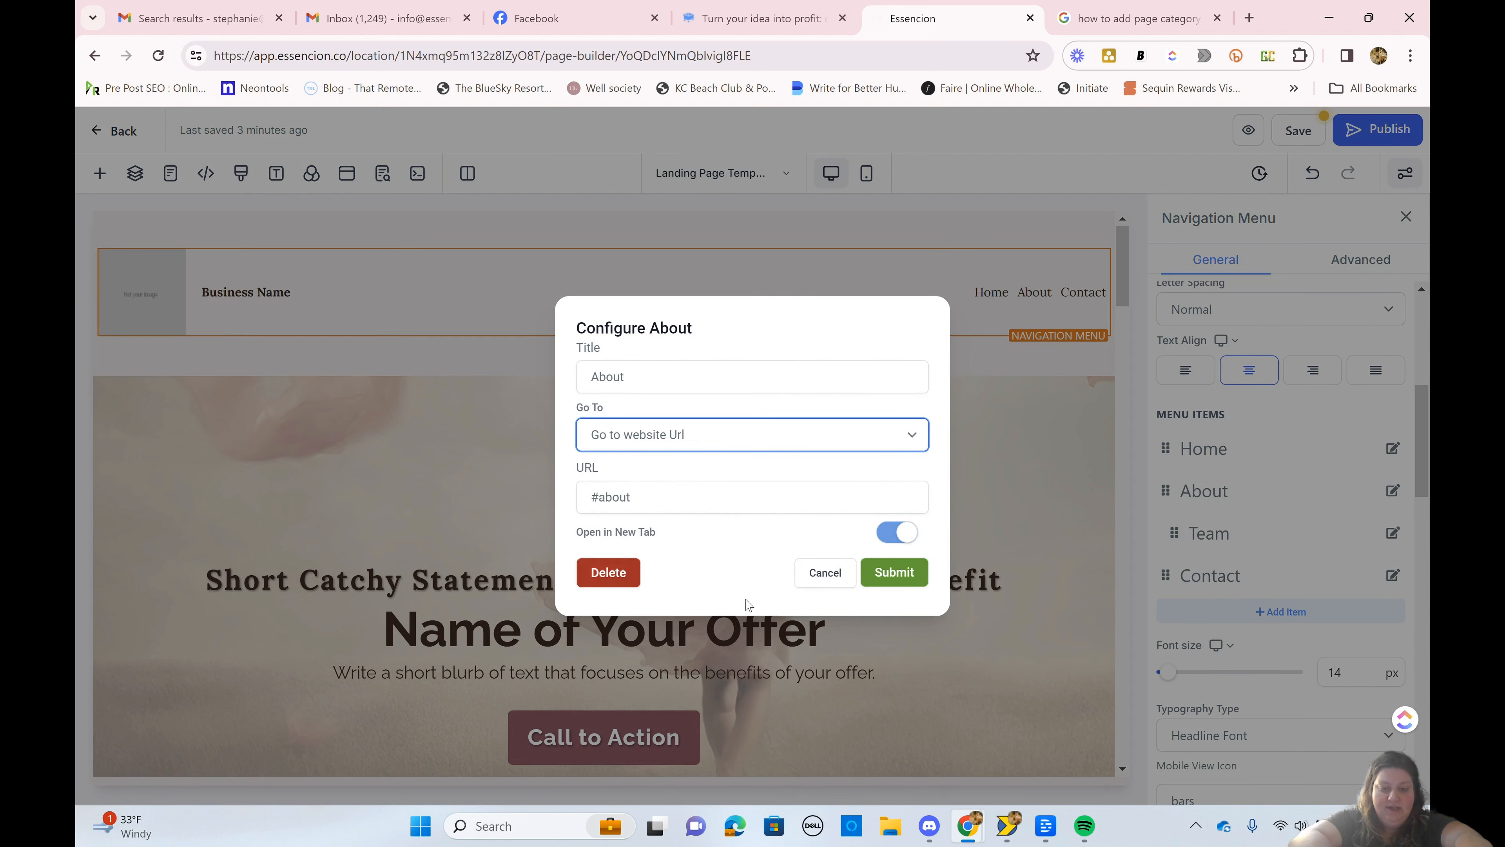
{"action": "left_click", "coordinate": [814, 574]}
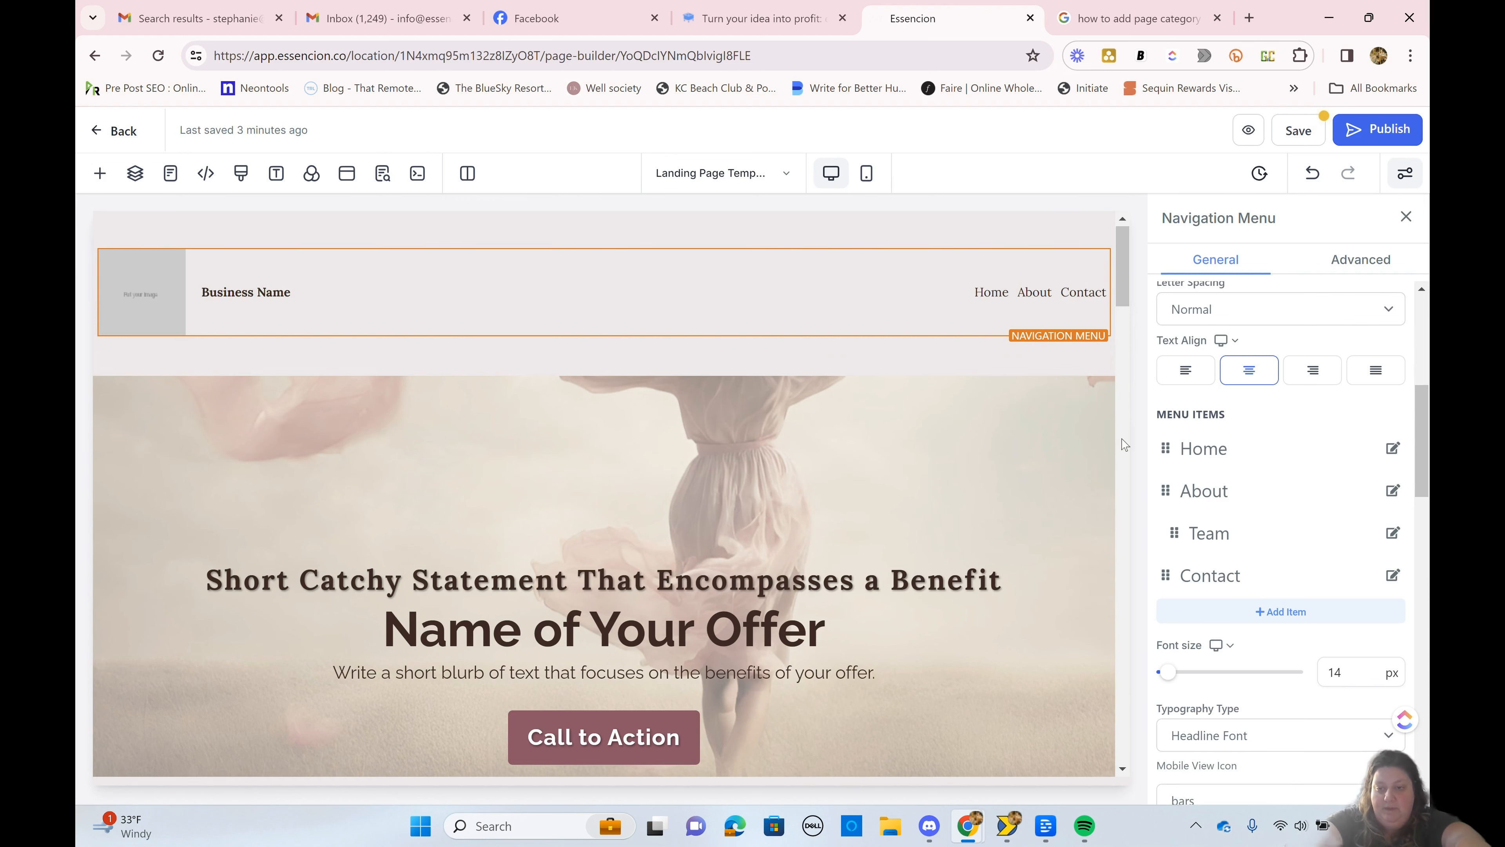
Step: Replace the navigation menu's placeholder brand logo with the essencion logo image from the Relocated Item media folder
{"action": "scroll", "coordinate": [1243, 449], "scroll_direction": "down", "scroll_amount": 6}
{"action": "scroll", "coordinate": [1243, 449], "scroll_direction": "down", "scroll_amount": 10}
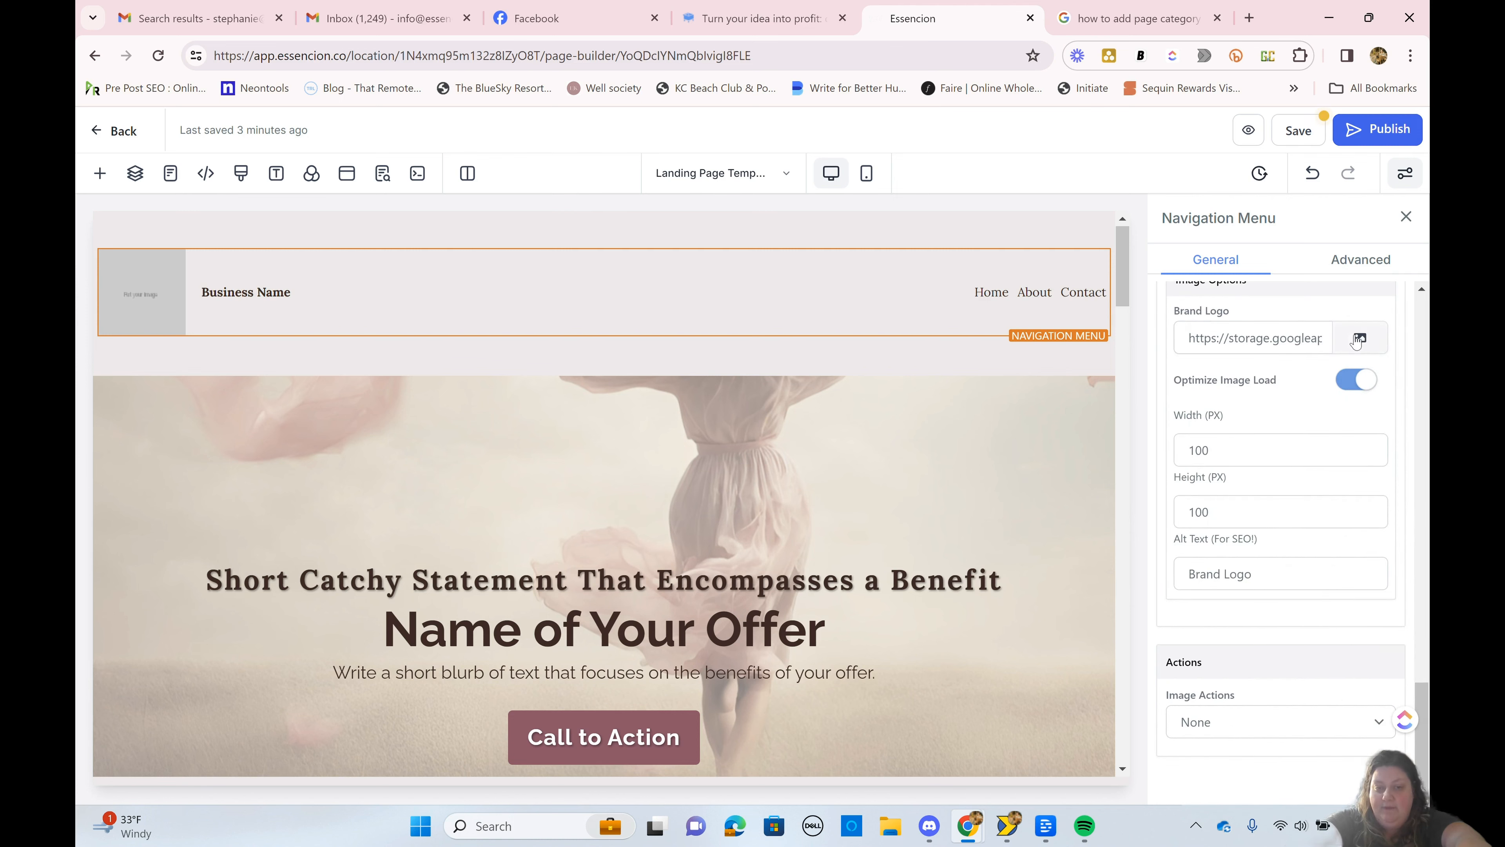
{"action": "left_click", "coordinate": [1358, 338]}
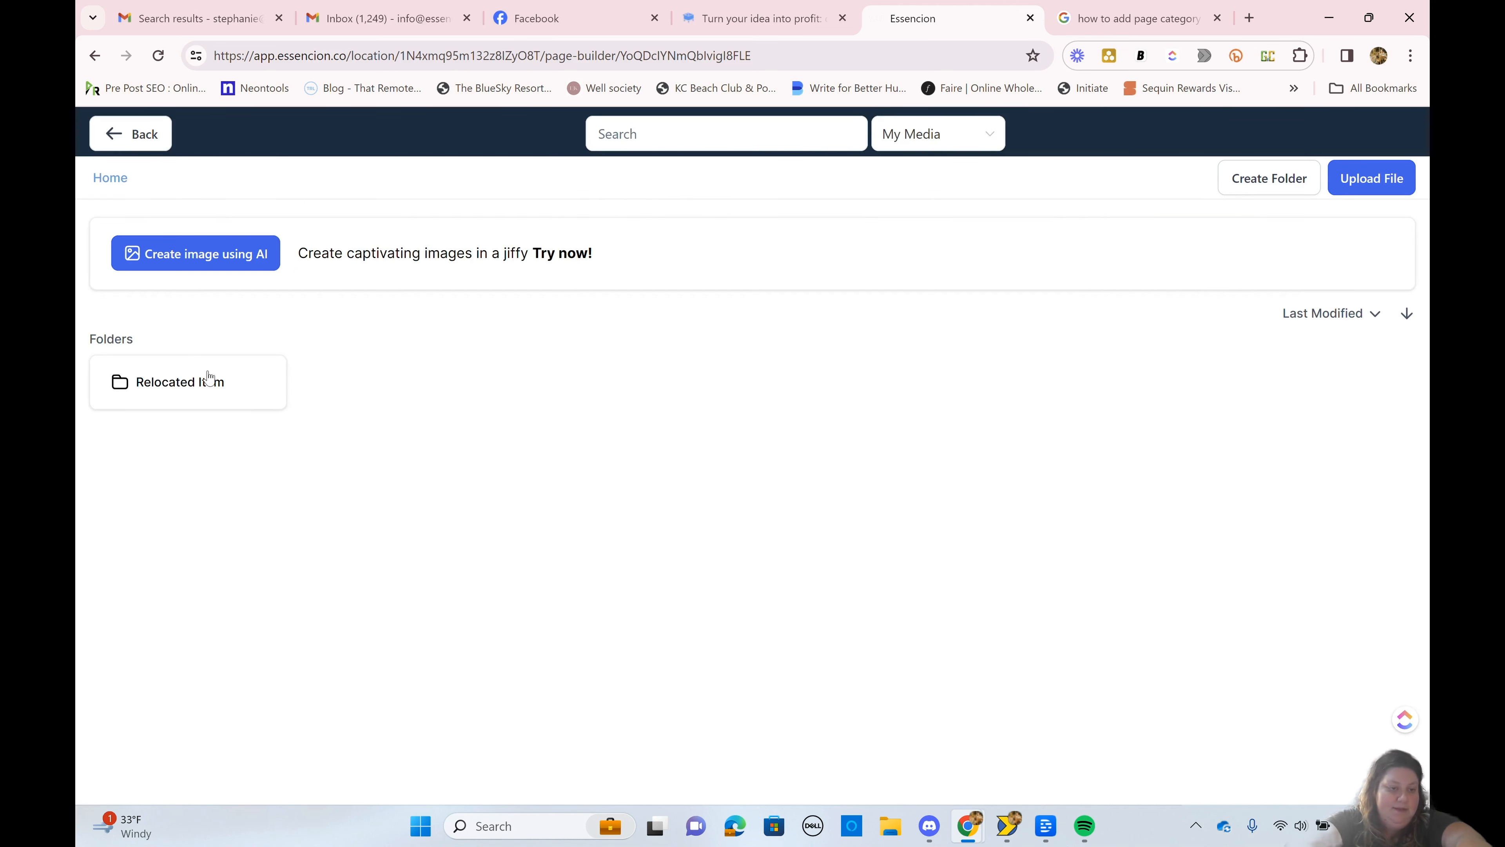
{"action": "left_click", "coordinate": [209, 379]}
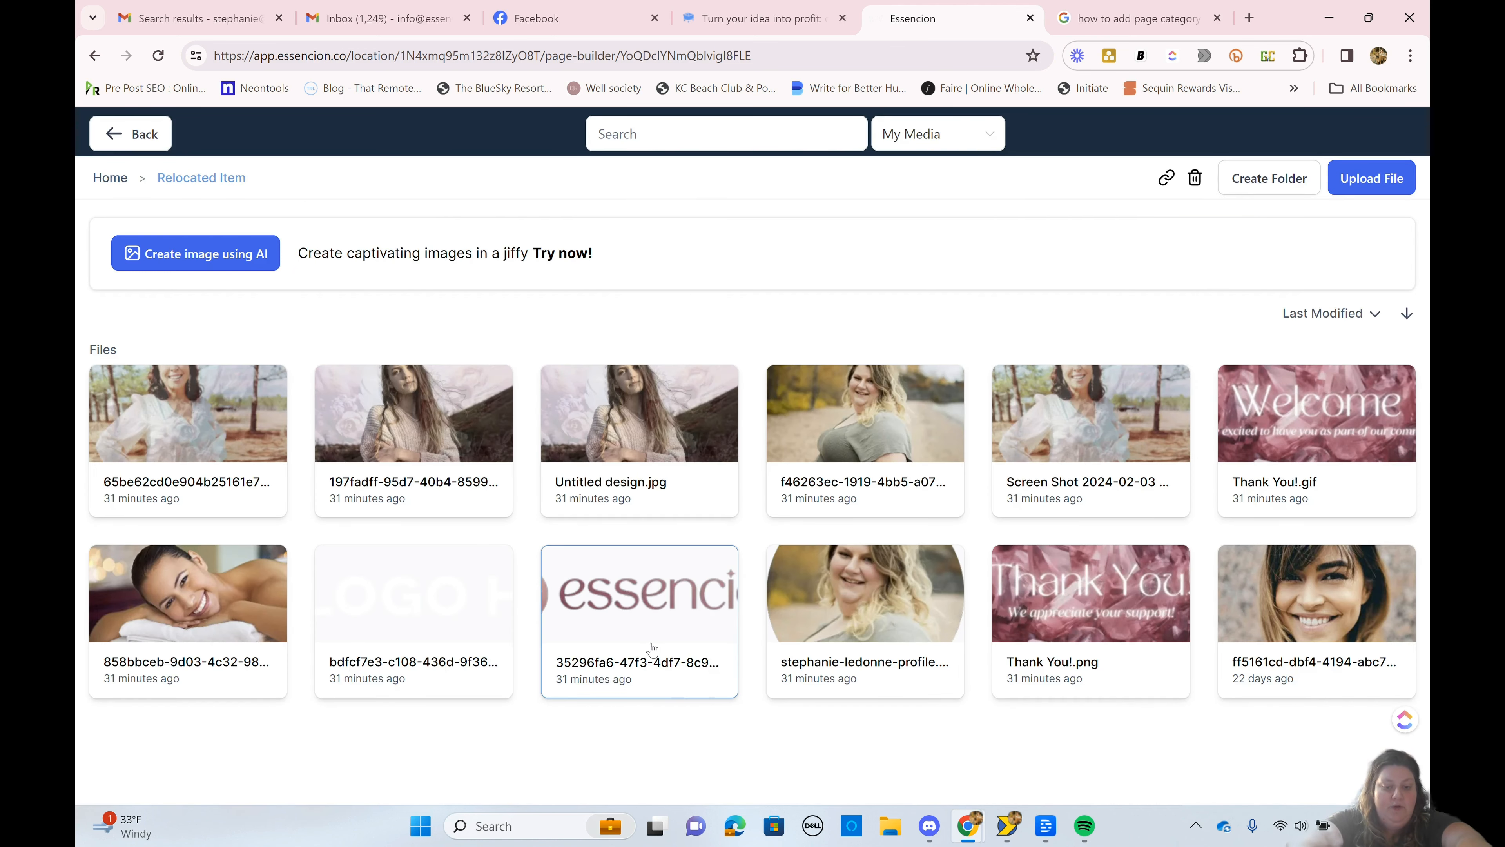
{"action": "right_click", "coordinate": [652, 648]}
{"action": "left_click", "coordinate": [564, 593]}
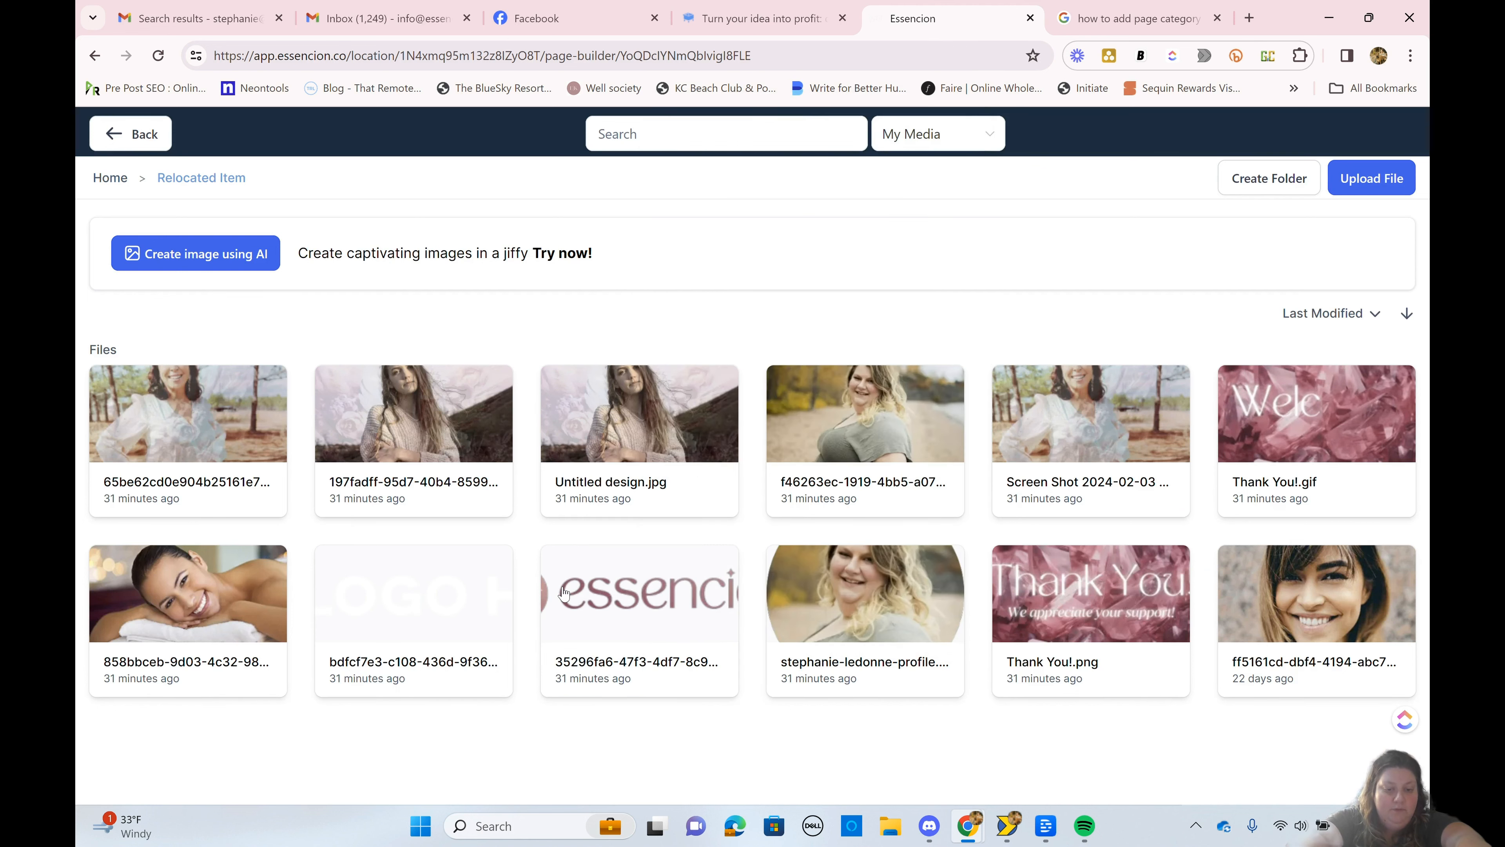
{"action": "left_click", "coordinate": [563, 594]}
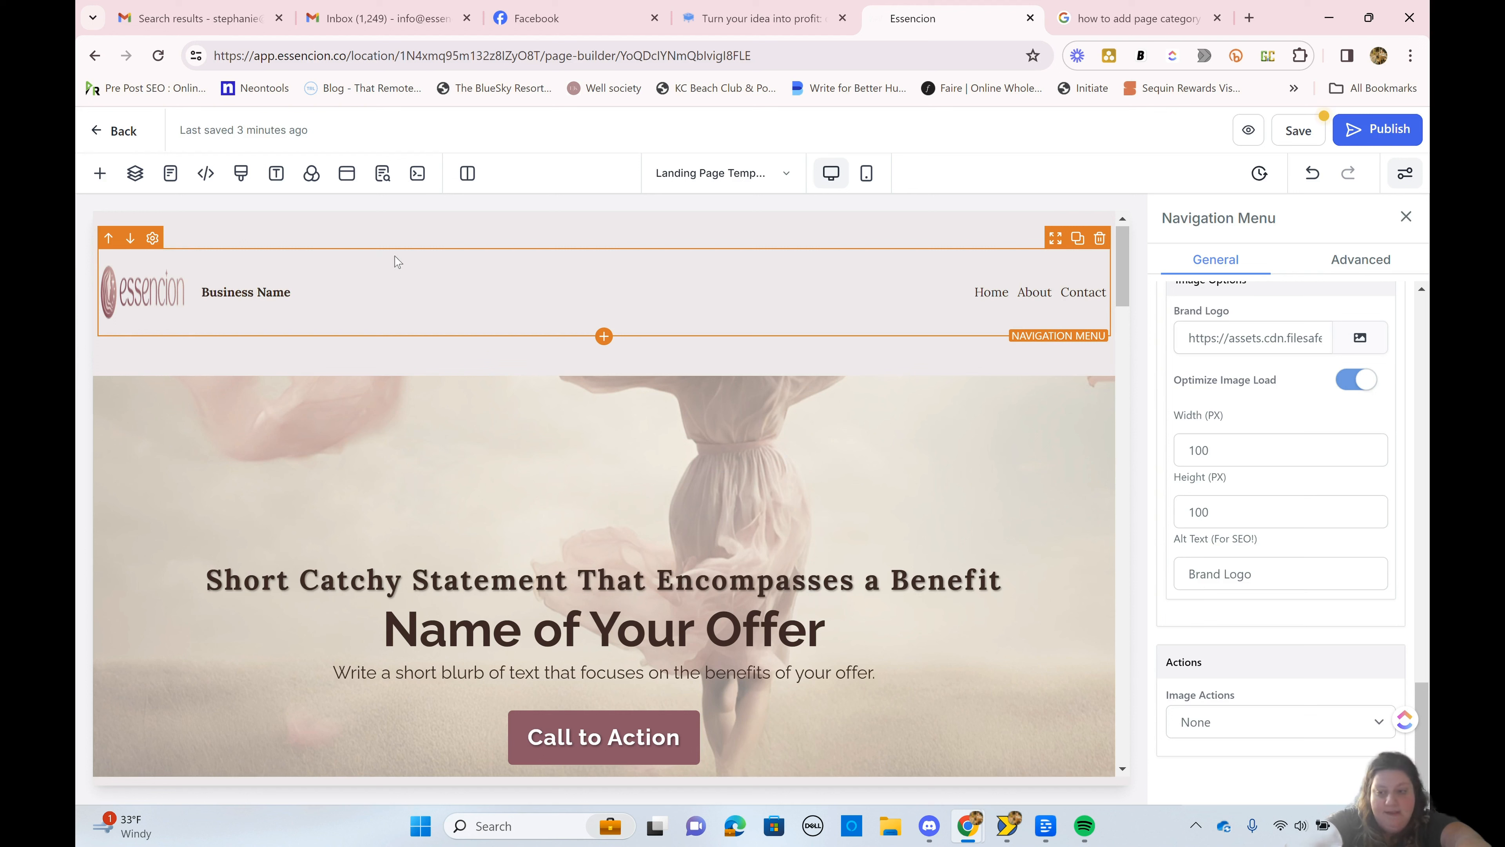
Step: Try brand logo widths of 500 px and 250 px in the navigation menu
{"action": "double_click", "coordinate": [1242, 451]}
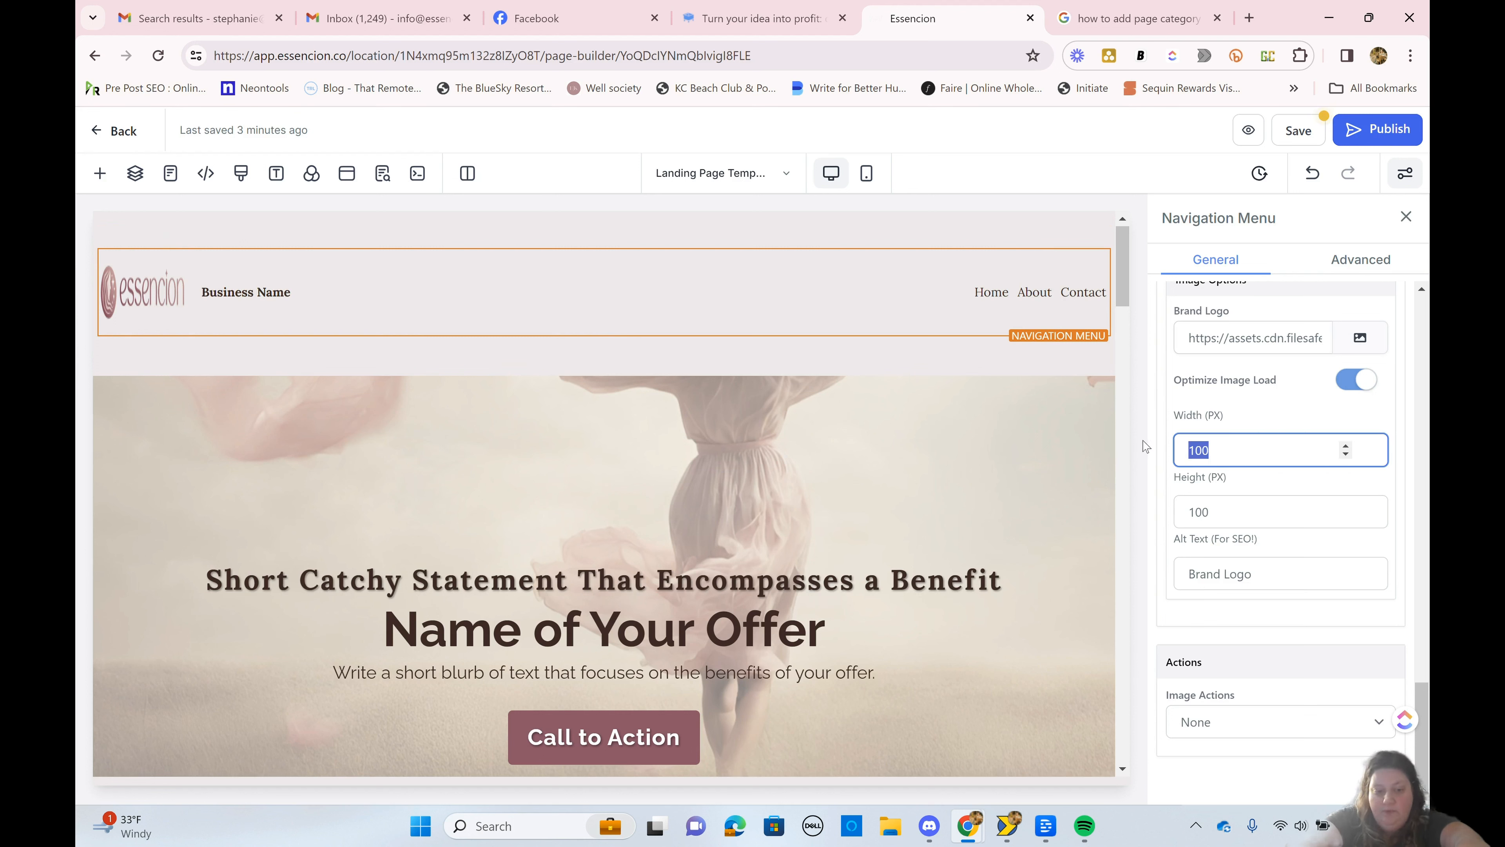
{"action": "type", "text": "500"}
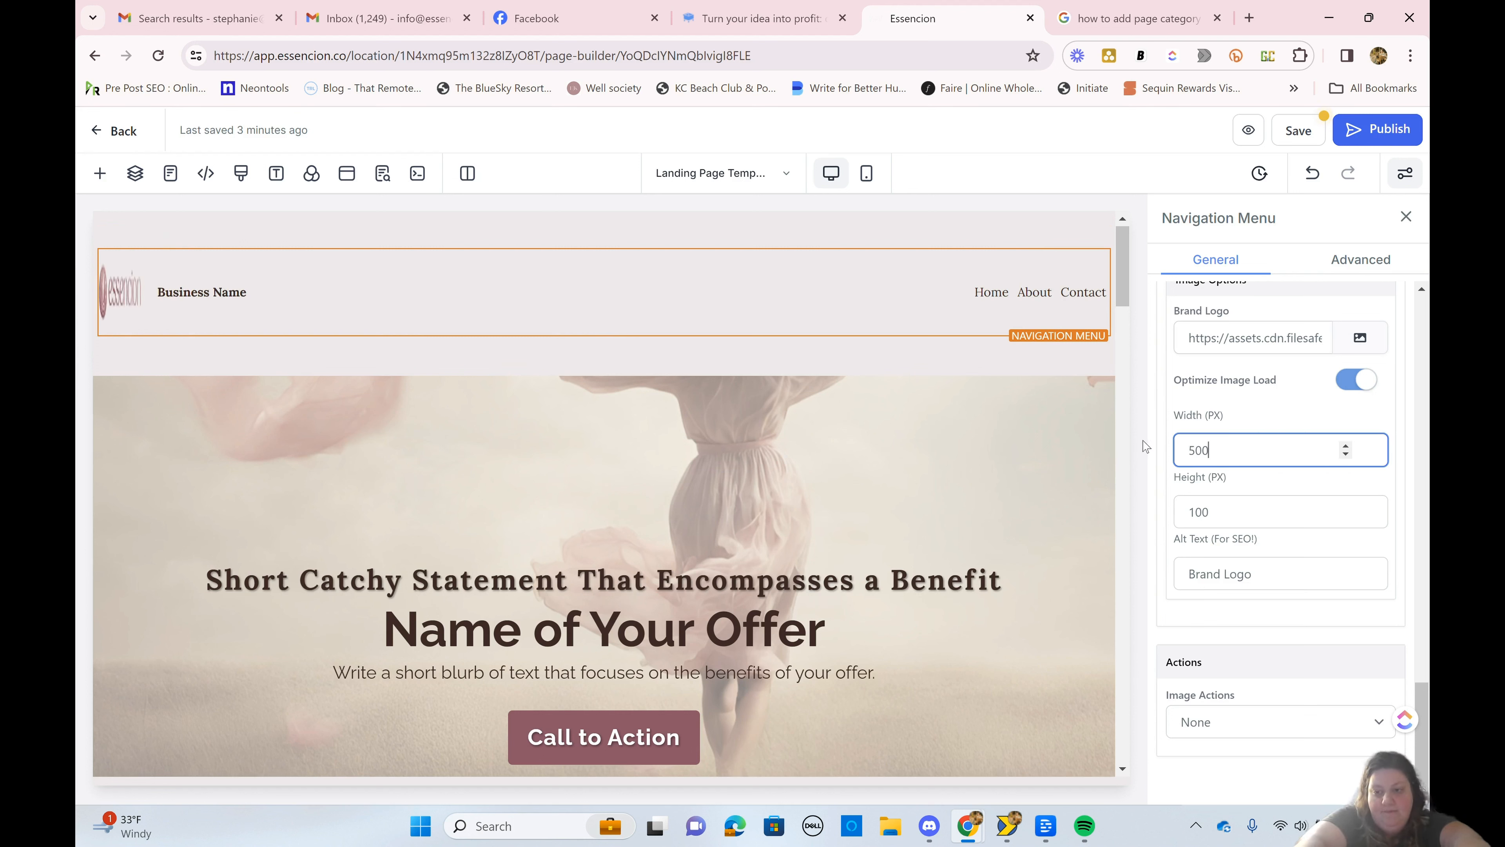
{"action": "key", "text": "BackSpace"}
{"action": "key", "text": "BackSpace"}
{"action": "key", "text": "BackSpace"}
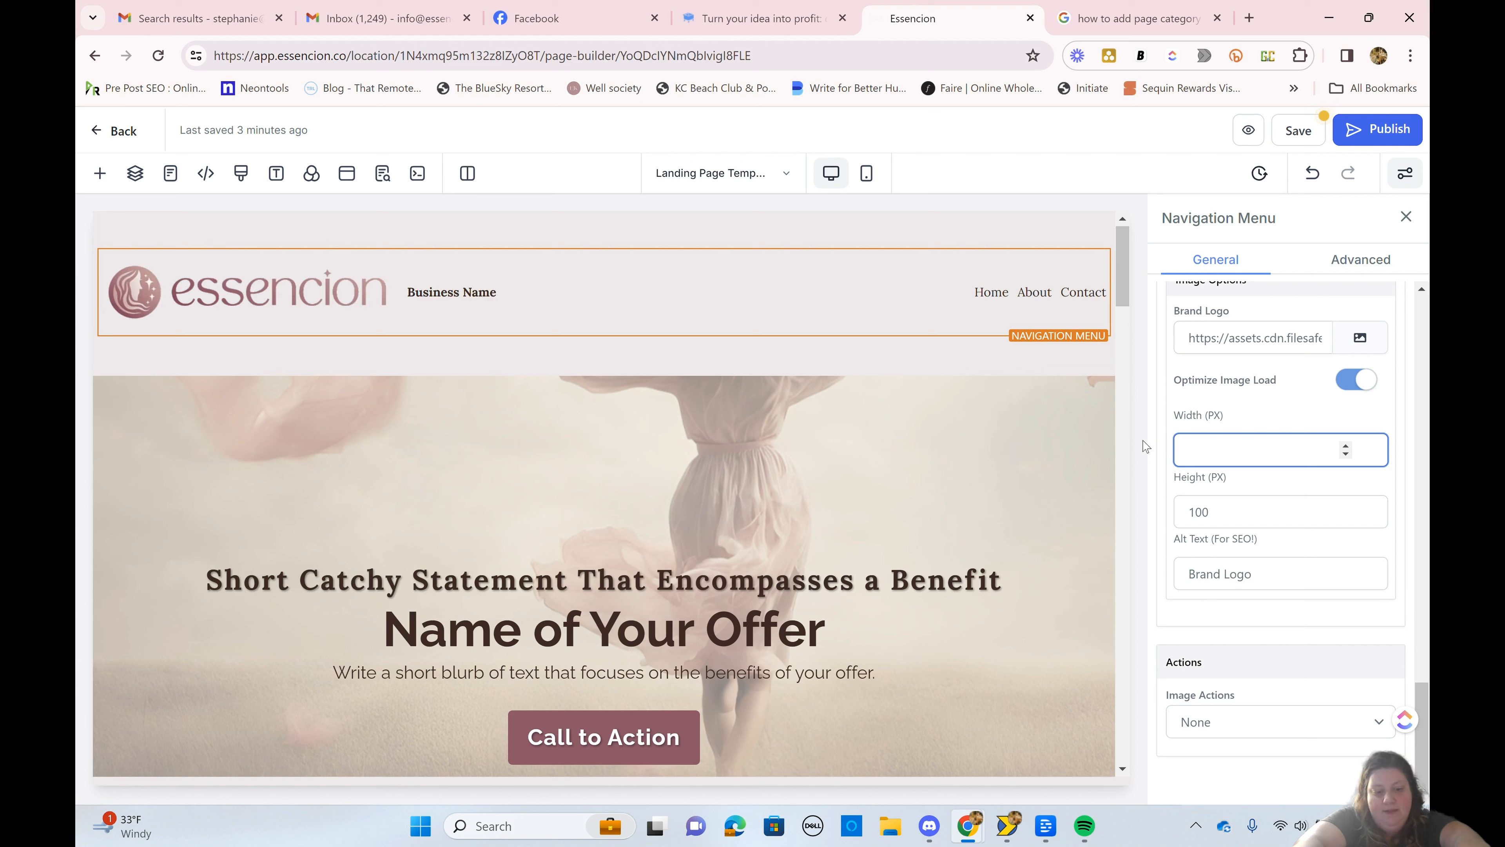
{"action": "type", "text": "250"}
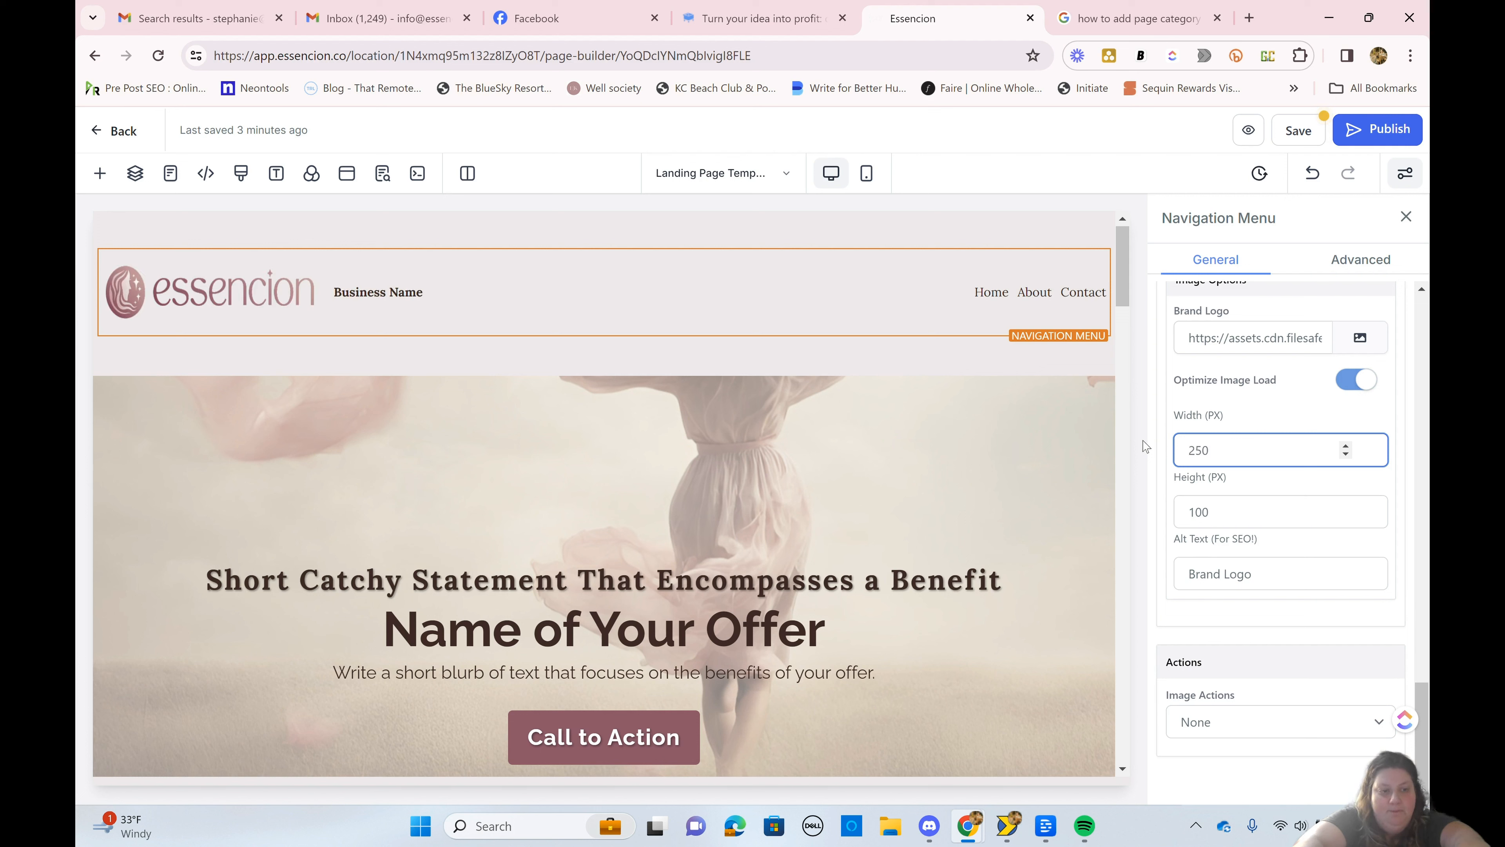
Step: Set the brand logo's width to 300 px
{"action": "key", "text": "BackSpace"}
{"action": "key", "text": "BackSpace"}
{"action": "key", "text": "BackSpace"}
{"action": "type", "text": "3"}
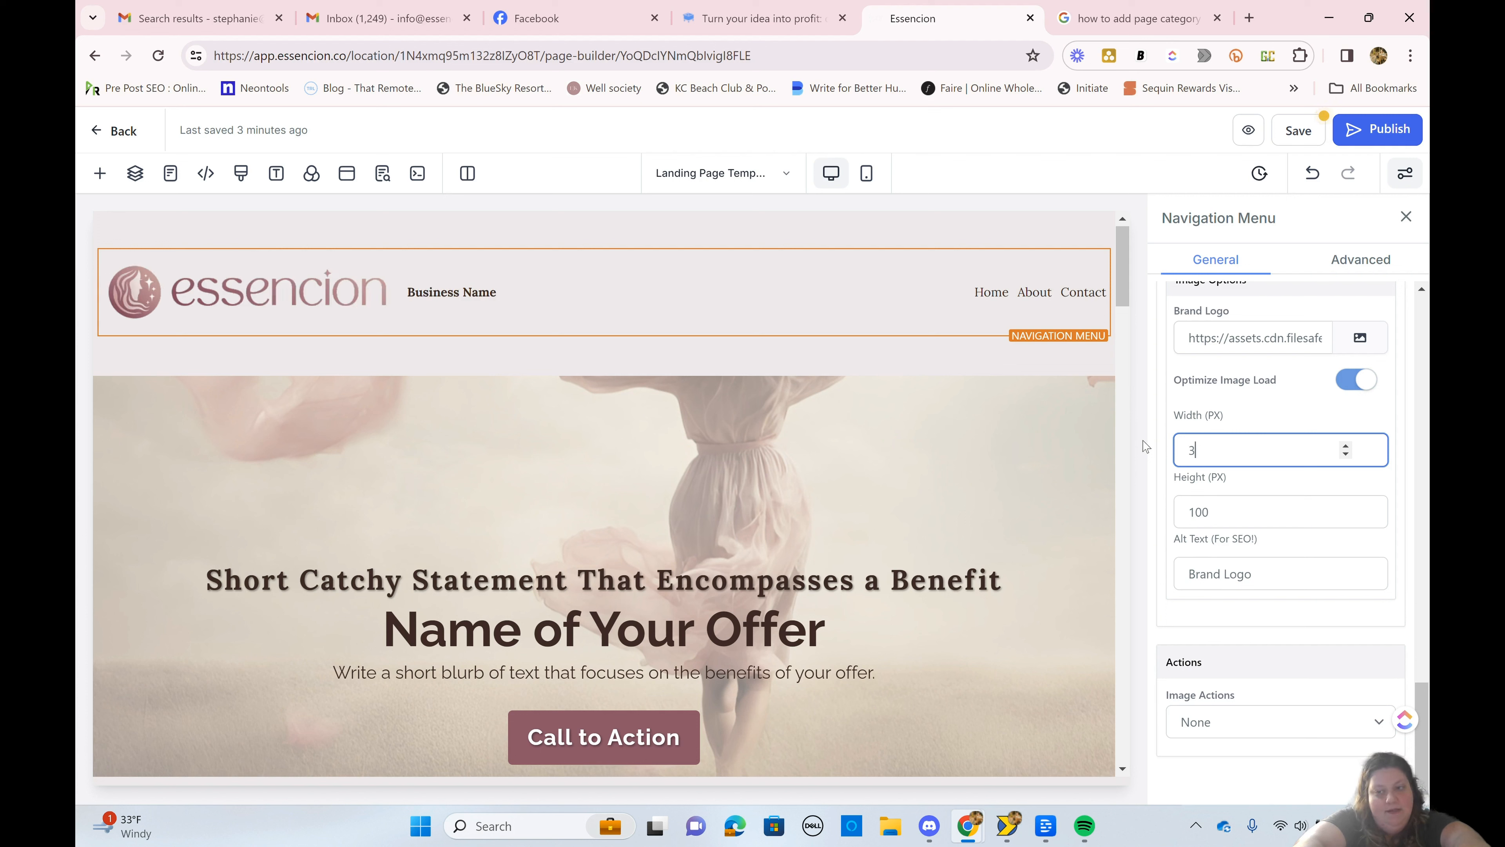
{"action": "type", "text": "00"}
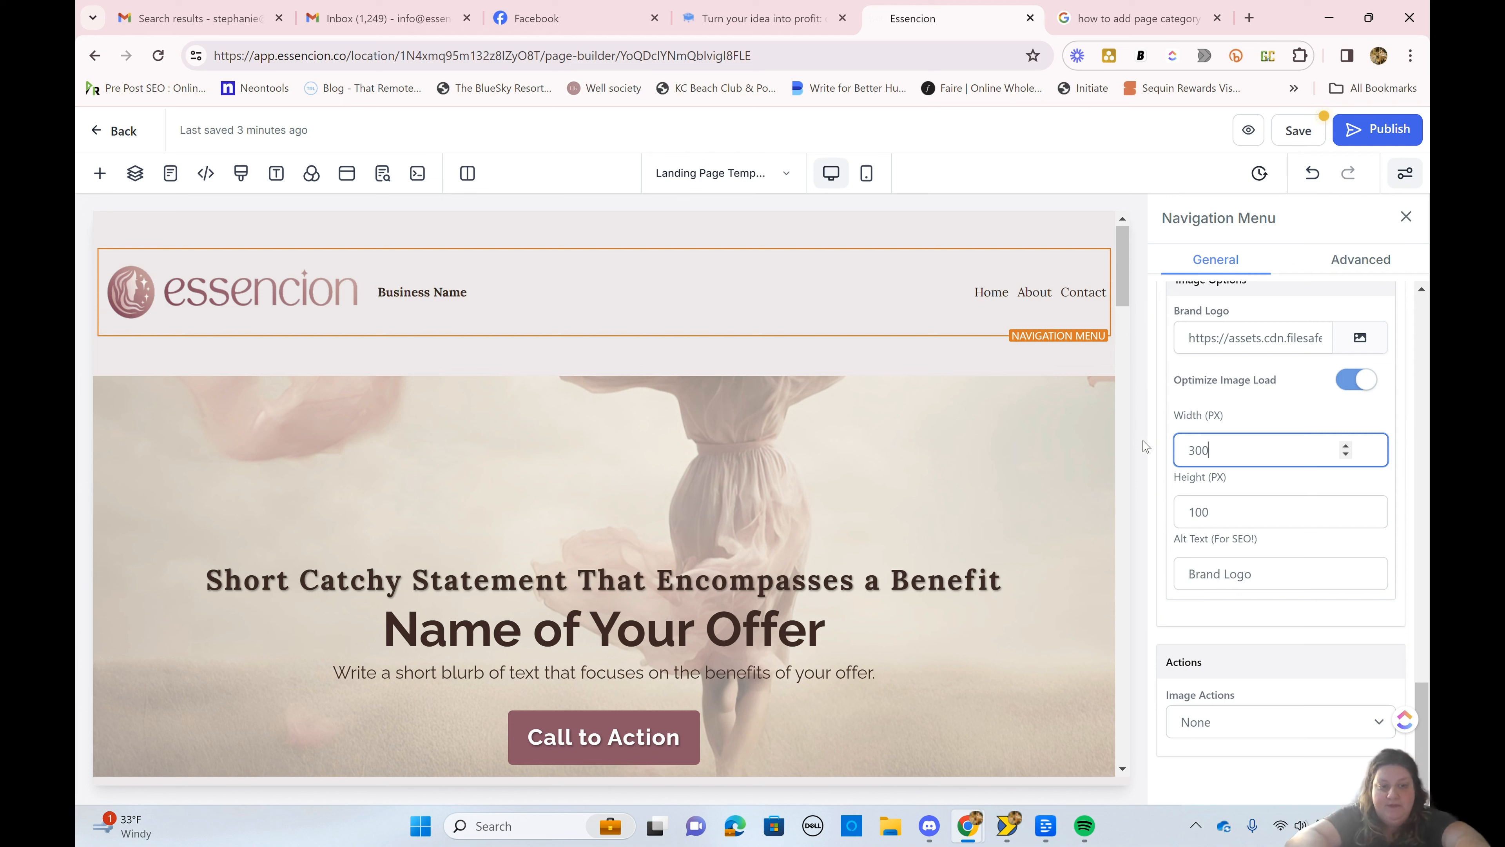
Step: Replace the brand logo's alt text with "Essencion"
{"action": "scroll", "coordinate": [1255, 484], "scroll_direction": "down", "scroll_amount": 1}
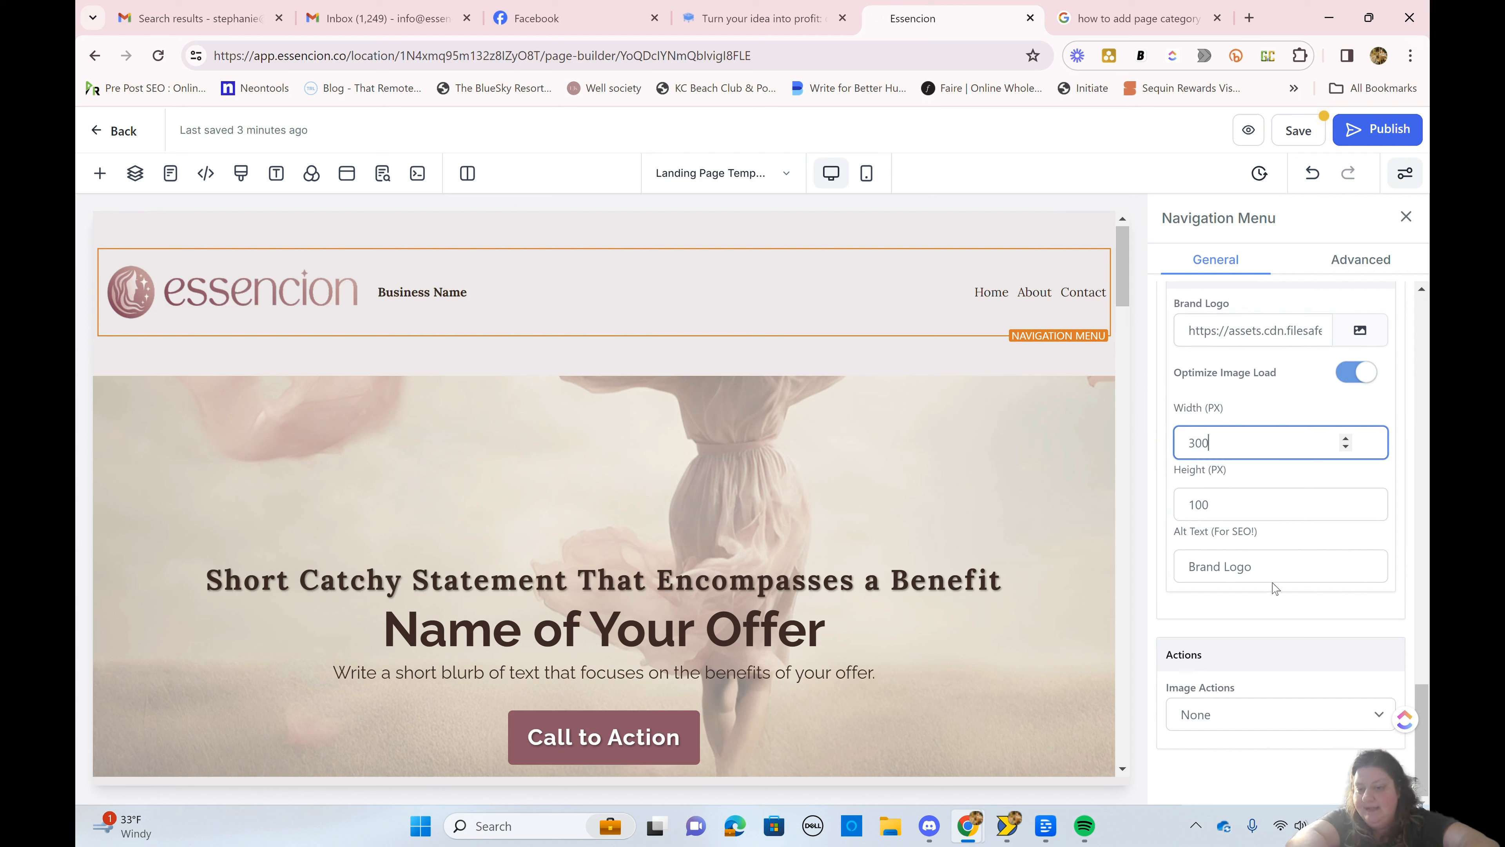
{"action": "left_click_drag", "start_coordinate": [1270, 582], "coordinate": [1103, 585]}
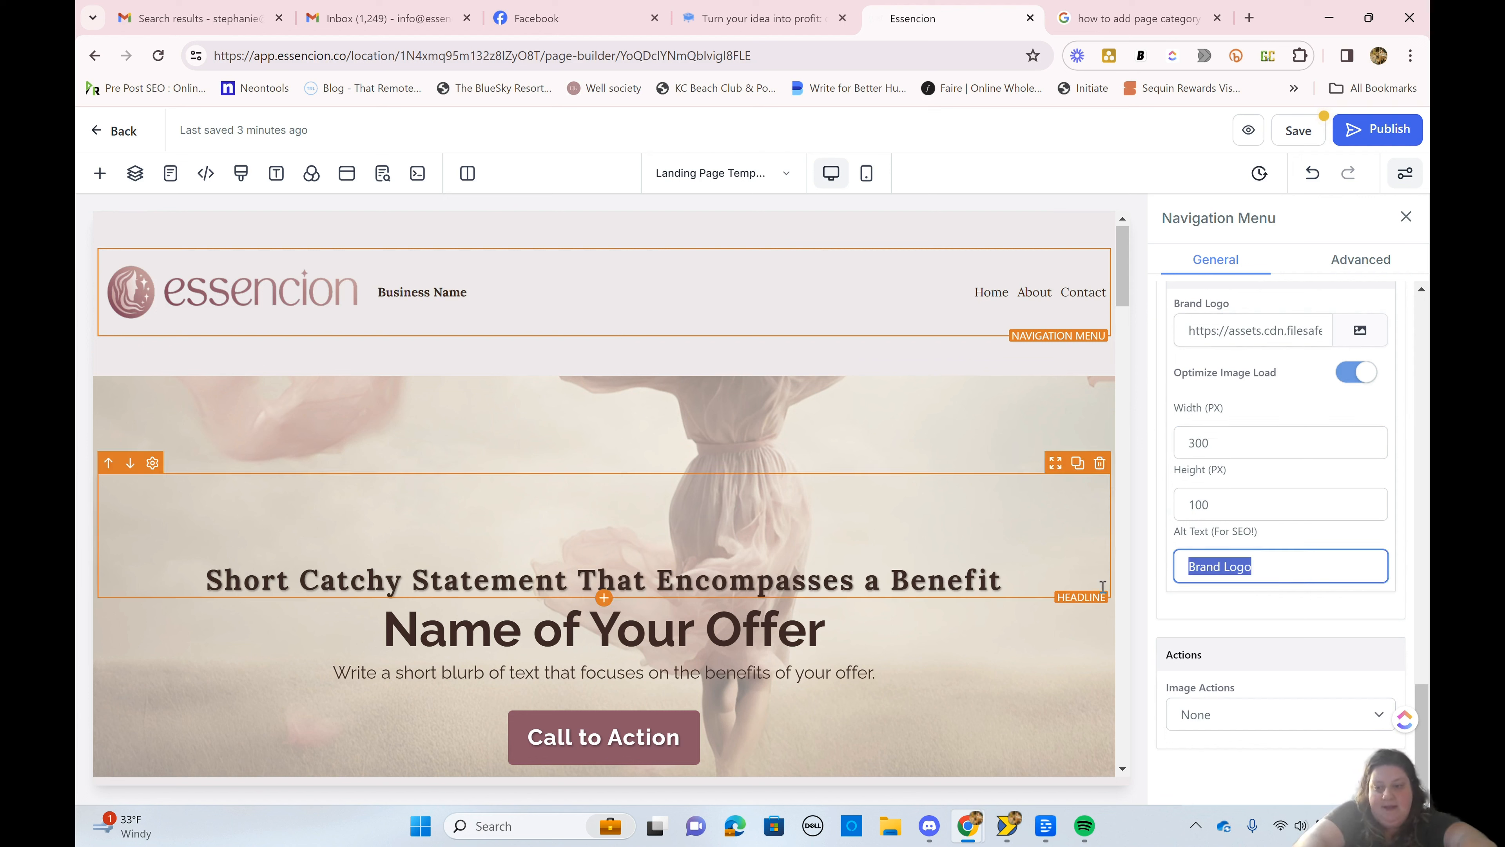
{"action": "type", "text": "Essencion"}
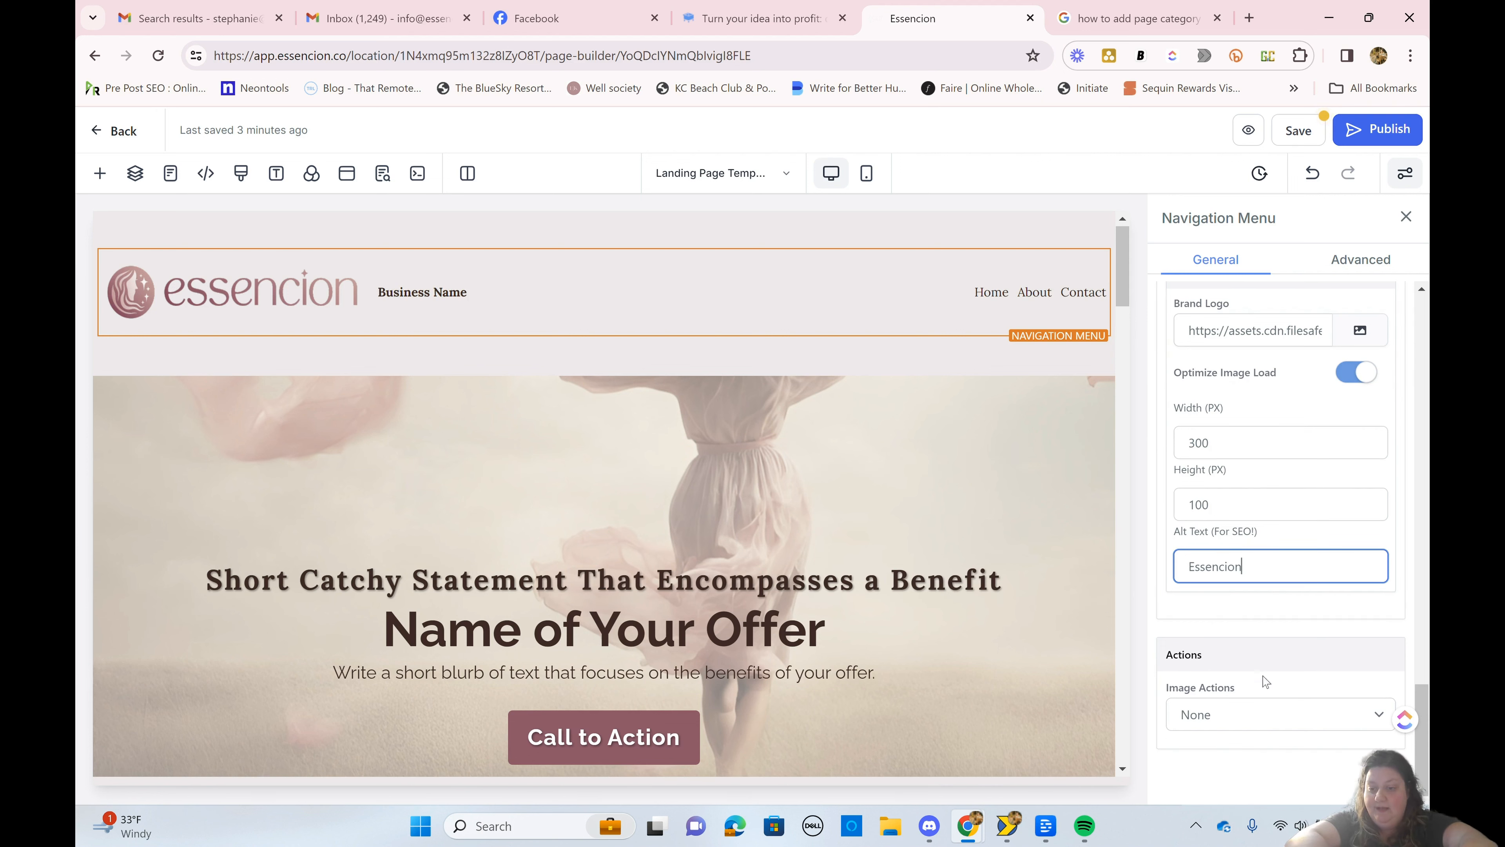
Step: Set the brand logo's image action to Go to website Url, leaving the website address empty
{"action": "left_click", "coordinate": [1250, 719]}
{"action": "left_click", "coordinate": [1249, 718]}
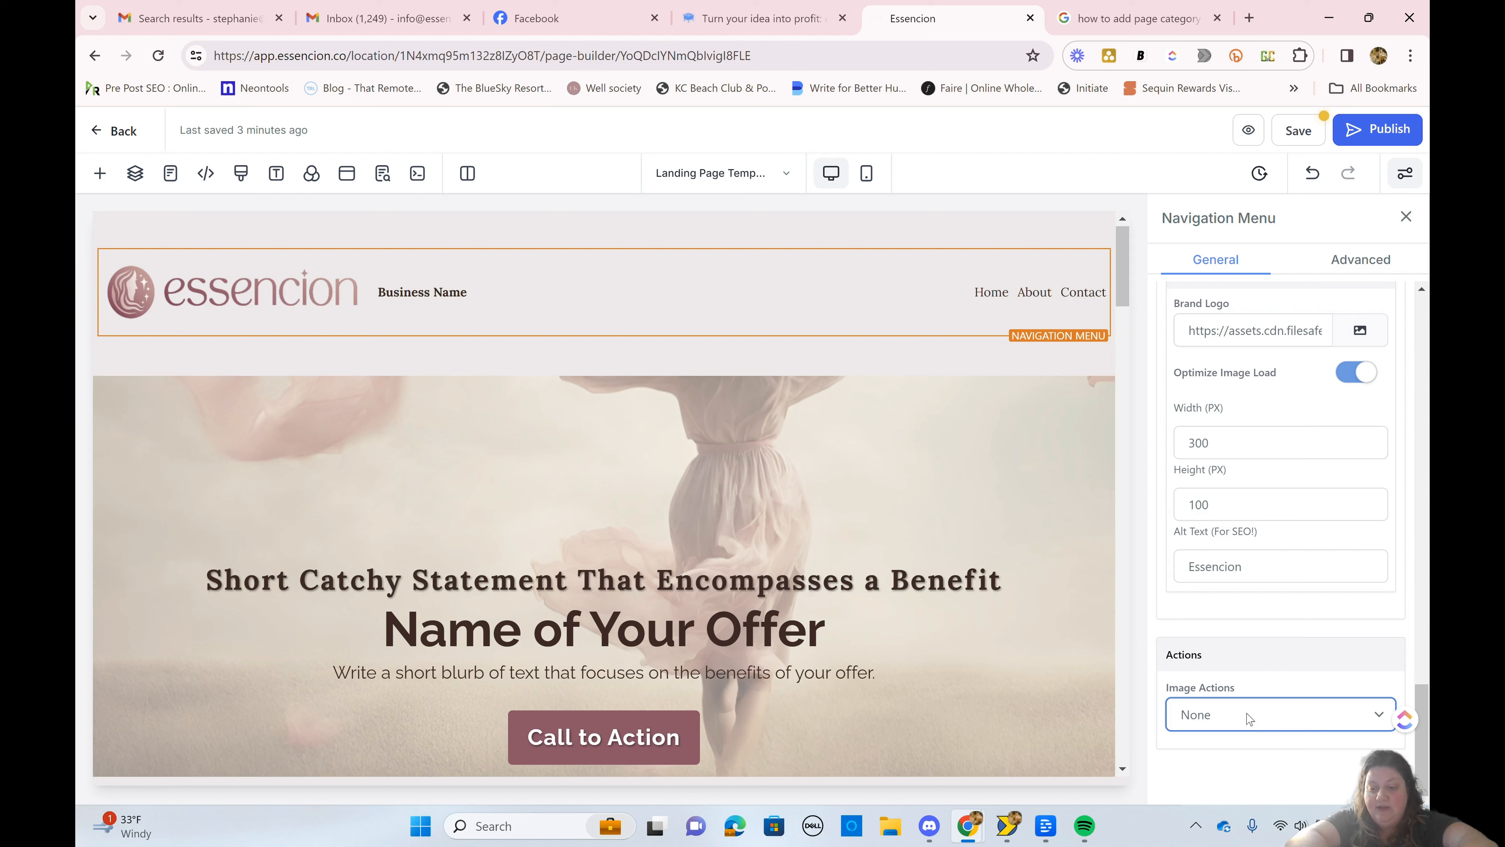
{"action": "left_click", "coordinate": [1250, 719]}
{"action": "left_click", "coordinate": [1242, 776]}
{"action": "scroll", "coordinate": [1241, 777], "scroll_direction": "down", "scroll_amount": 1}
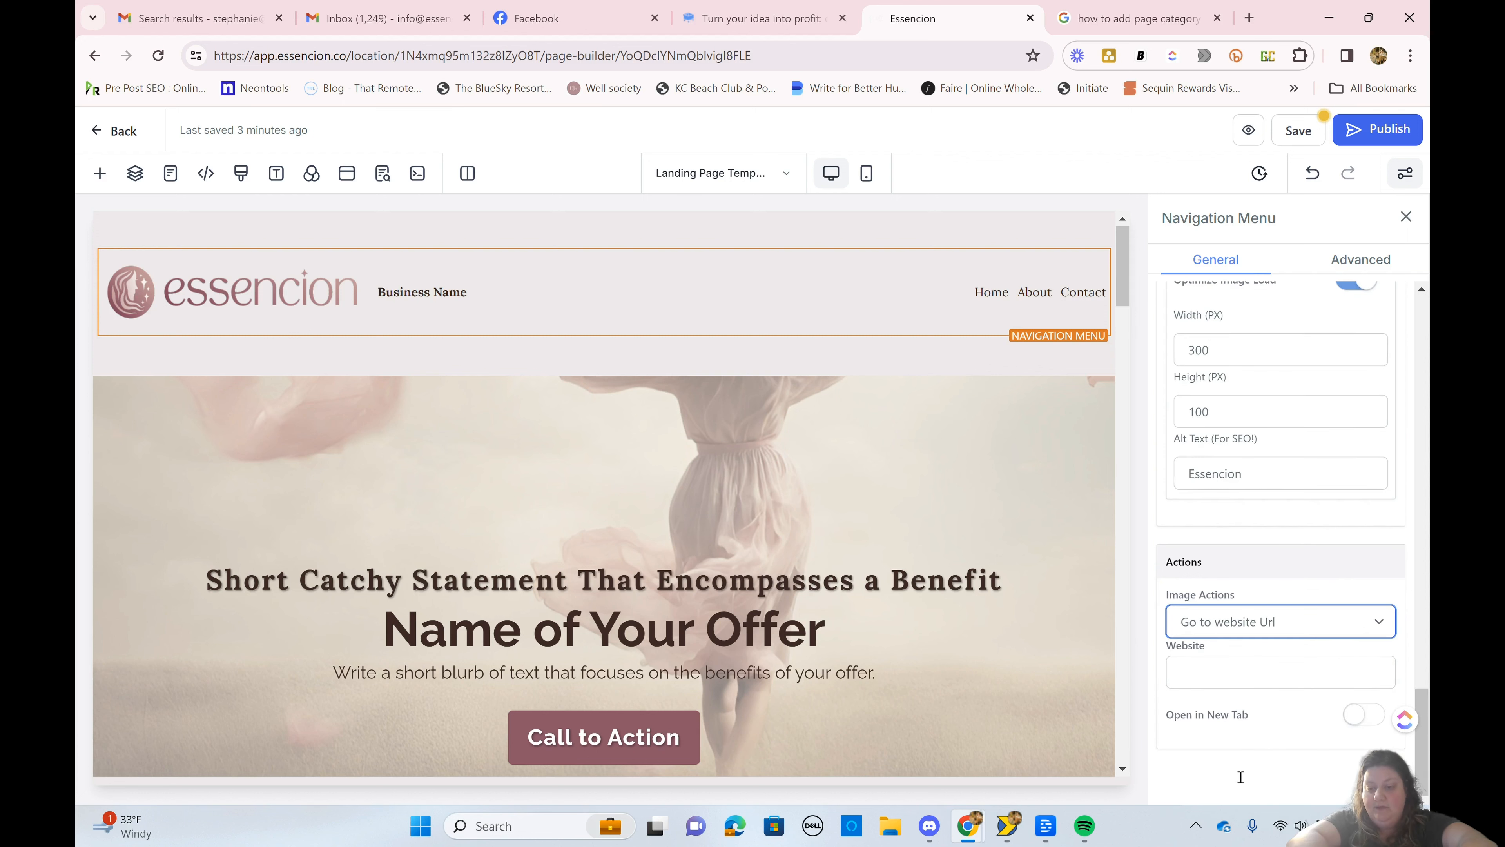
{"action": "left_click", "coordinate": [1256, 675]}
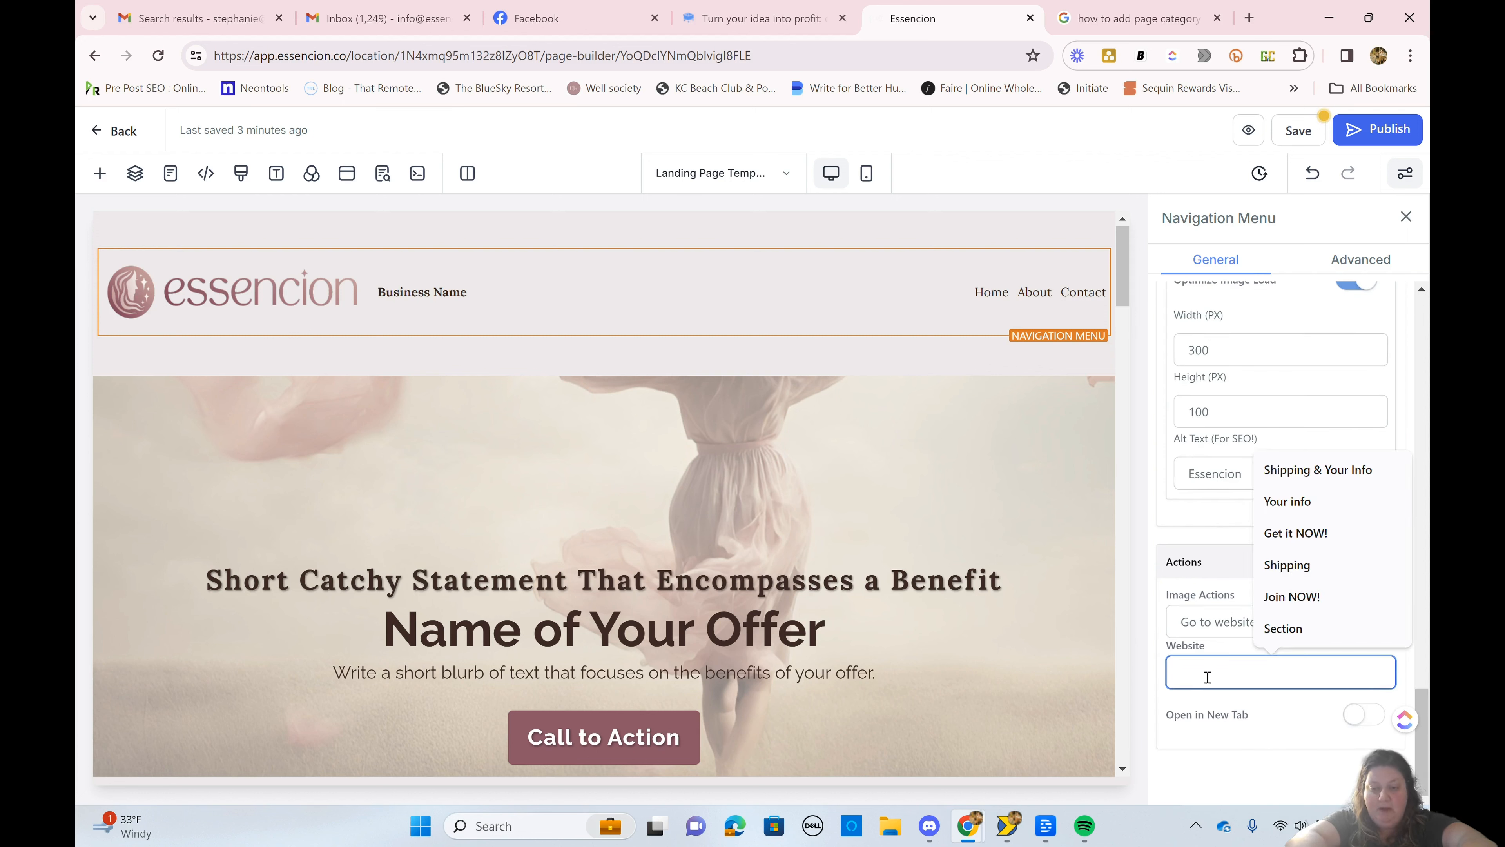
{"action": "left_click", "coordinate": [1210, 560]}
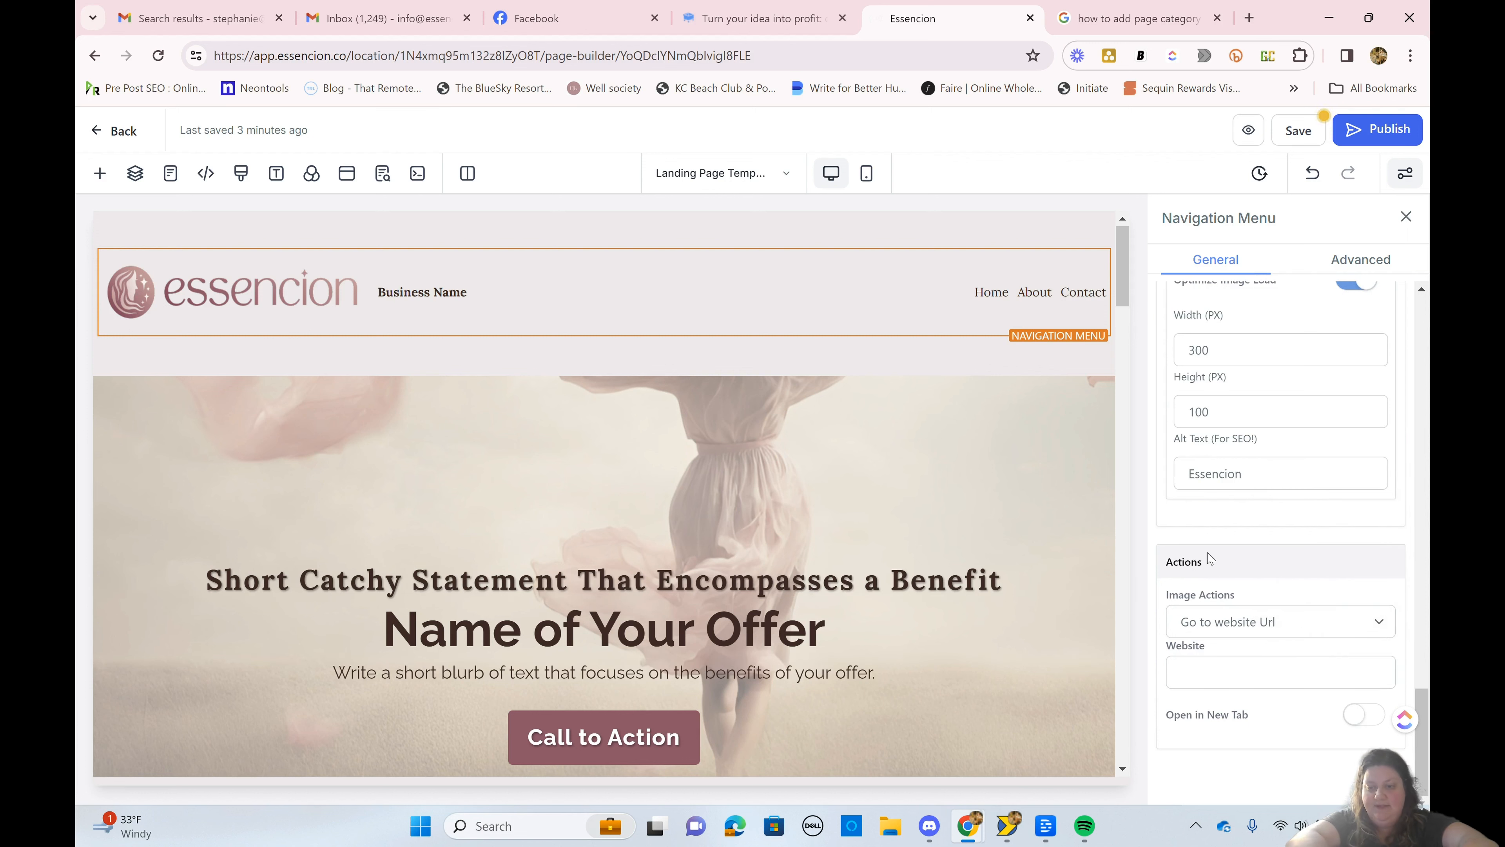
Step: Set the menu items' hover background color to the light dusty pink swatch
{"action": "scroll", "coordinate": [1244, 533], "scroll_direction": "up", "scroll_amount": 10}
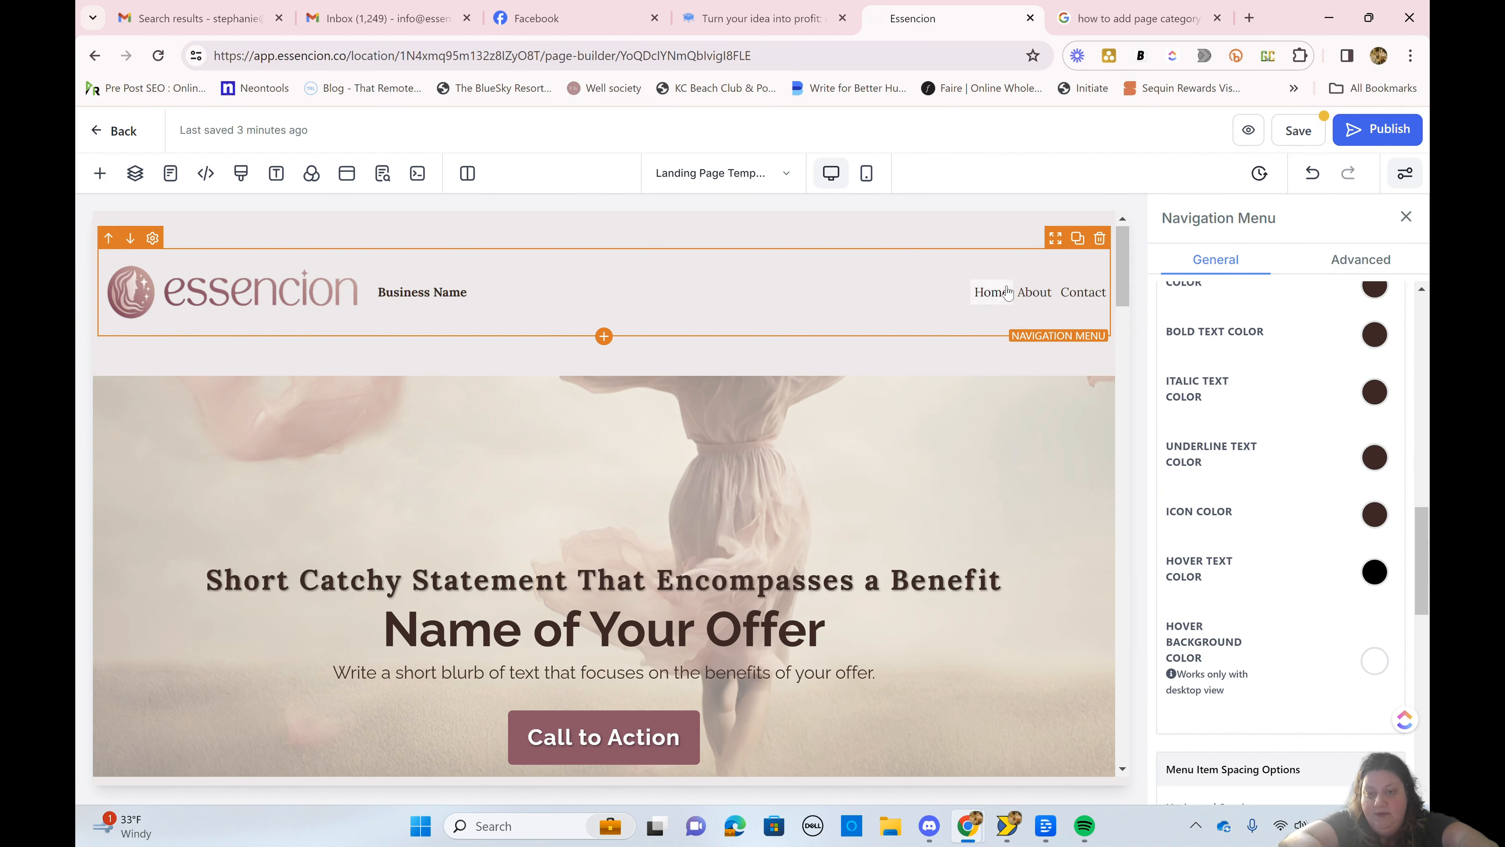
{"action": "left_click", "coordinate": [1386, 665]}
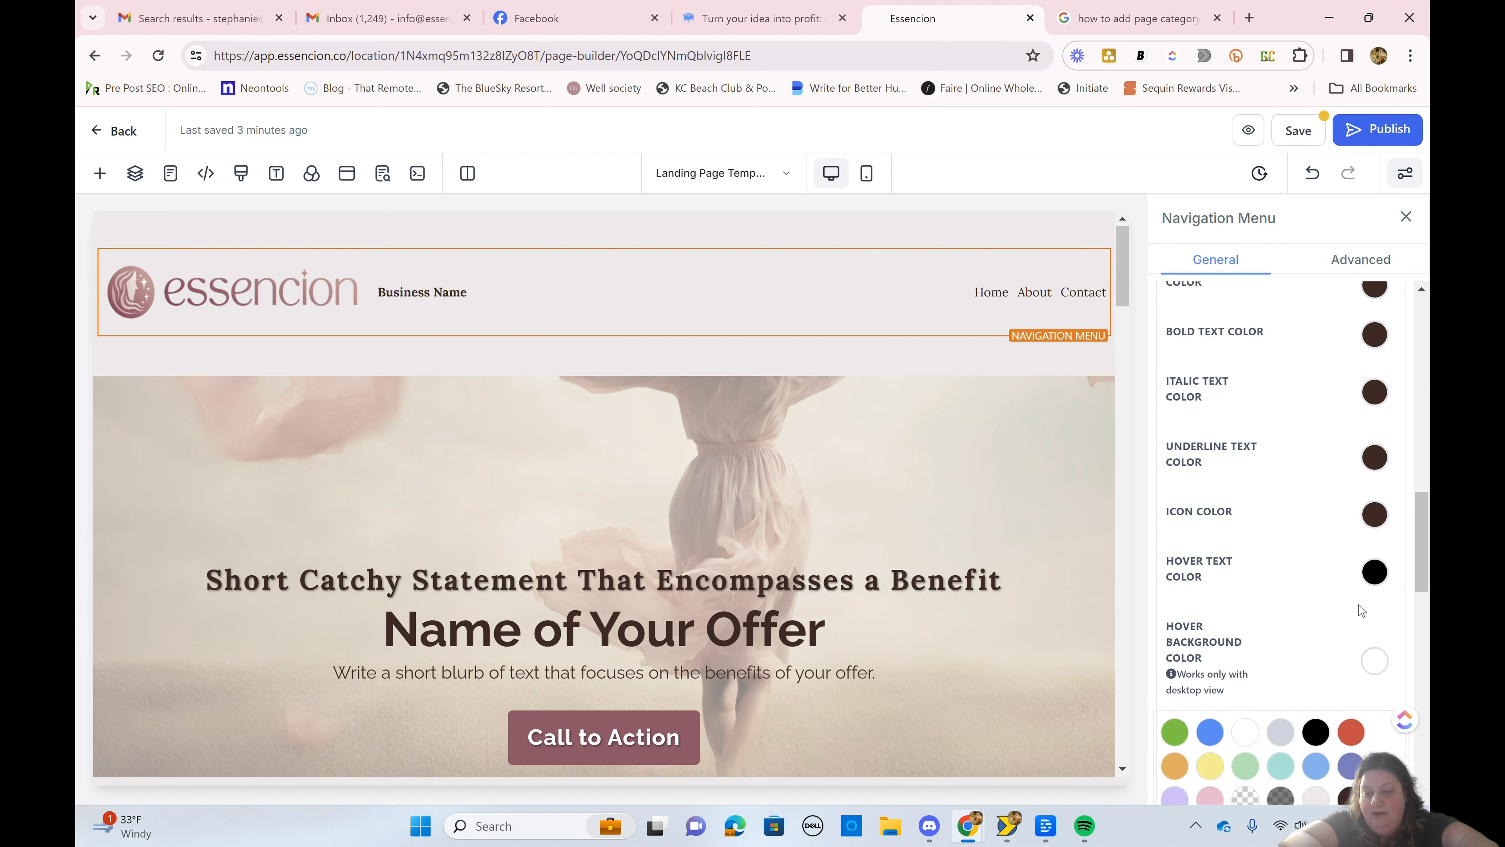
{"action": "scroll", "coordinate": [1362, 611], "scroll_direction": "down", "scroll_amount": 3}
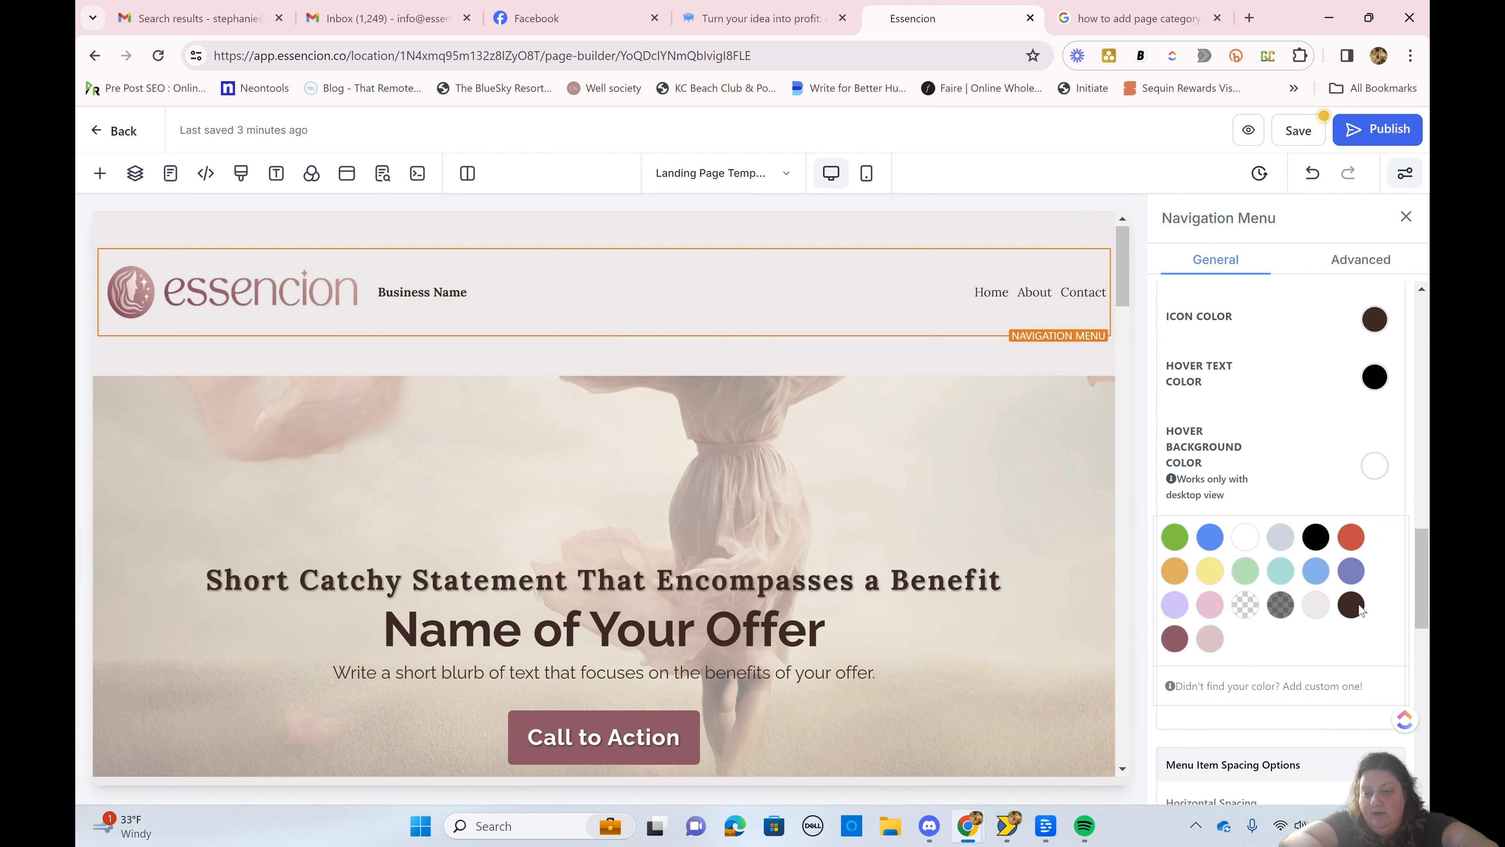
{"action": "left_click", "coordinate": [1211, 638]}
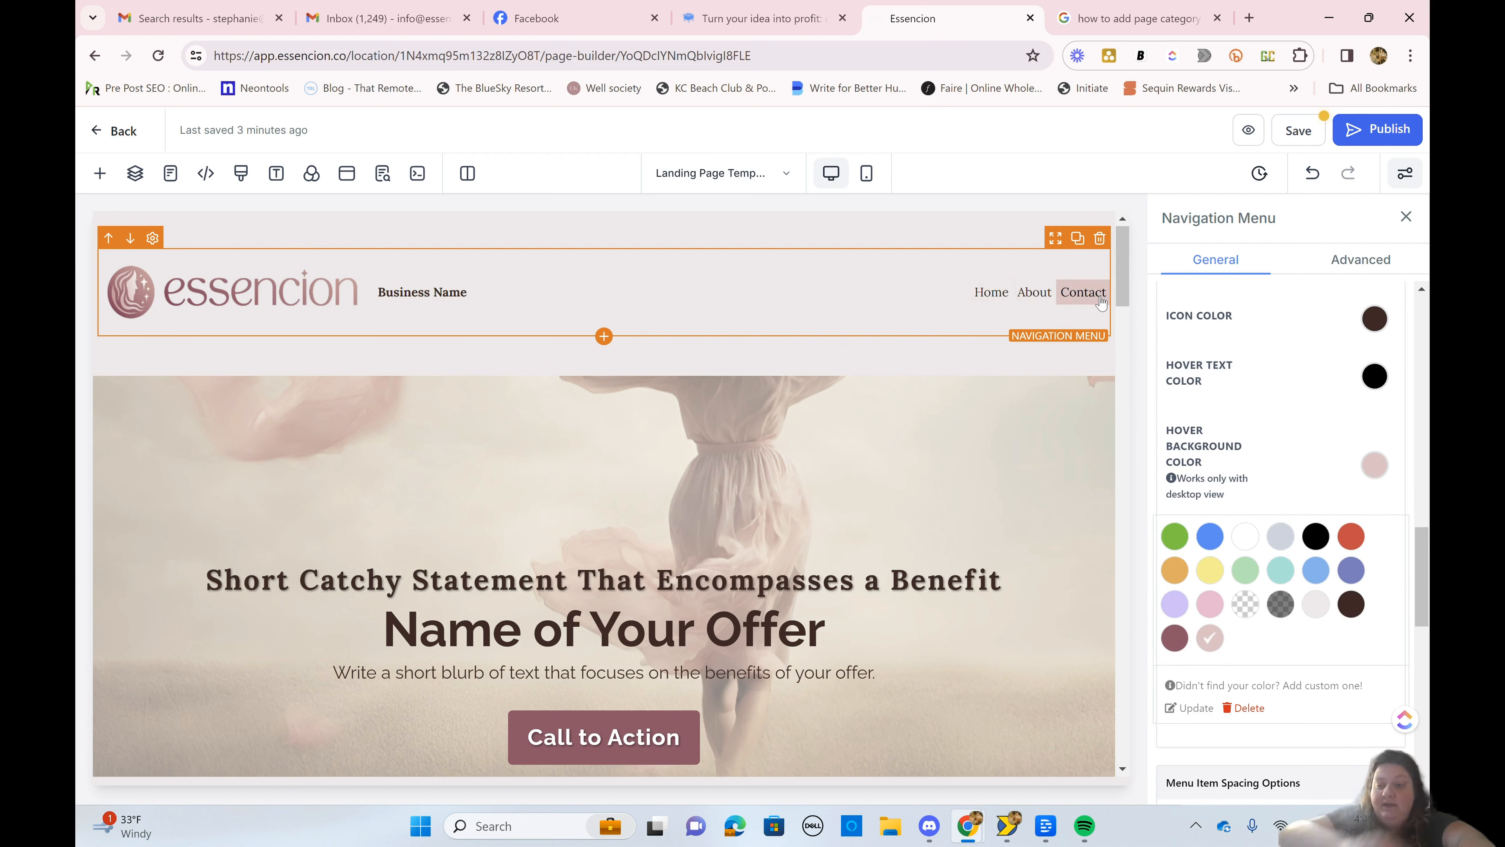
{"action": "left_click", "coordinate": [1255, 452]}
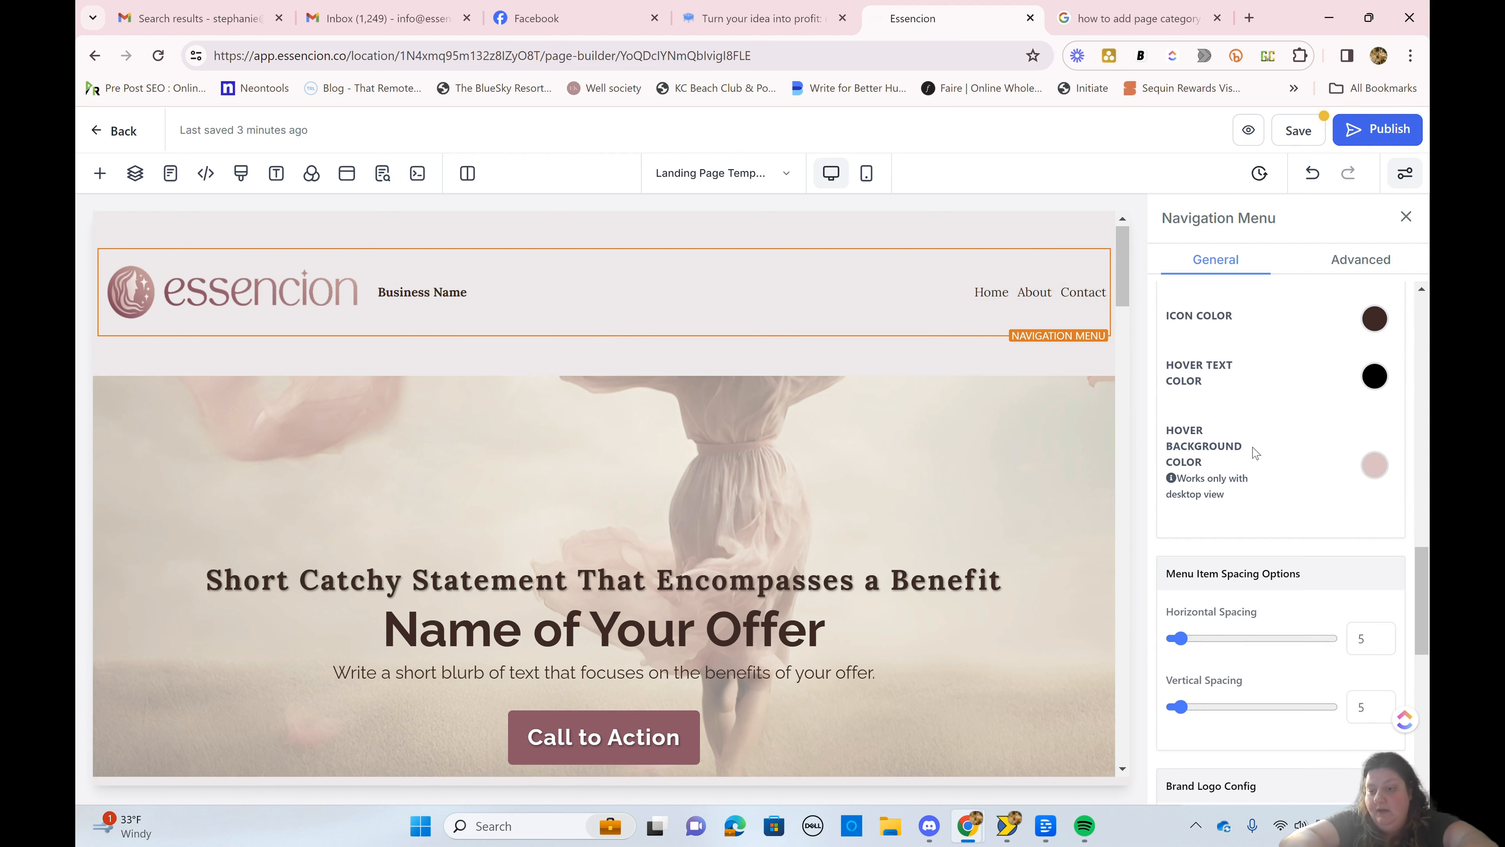
Step: Set the navigation menu's text color and bold text color to the dark mauve swatch
{"action": "scroll", "coordinate": [1255, 452], "scroll_direction": "up", "scroll_amount": 5}
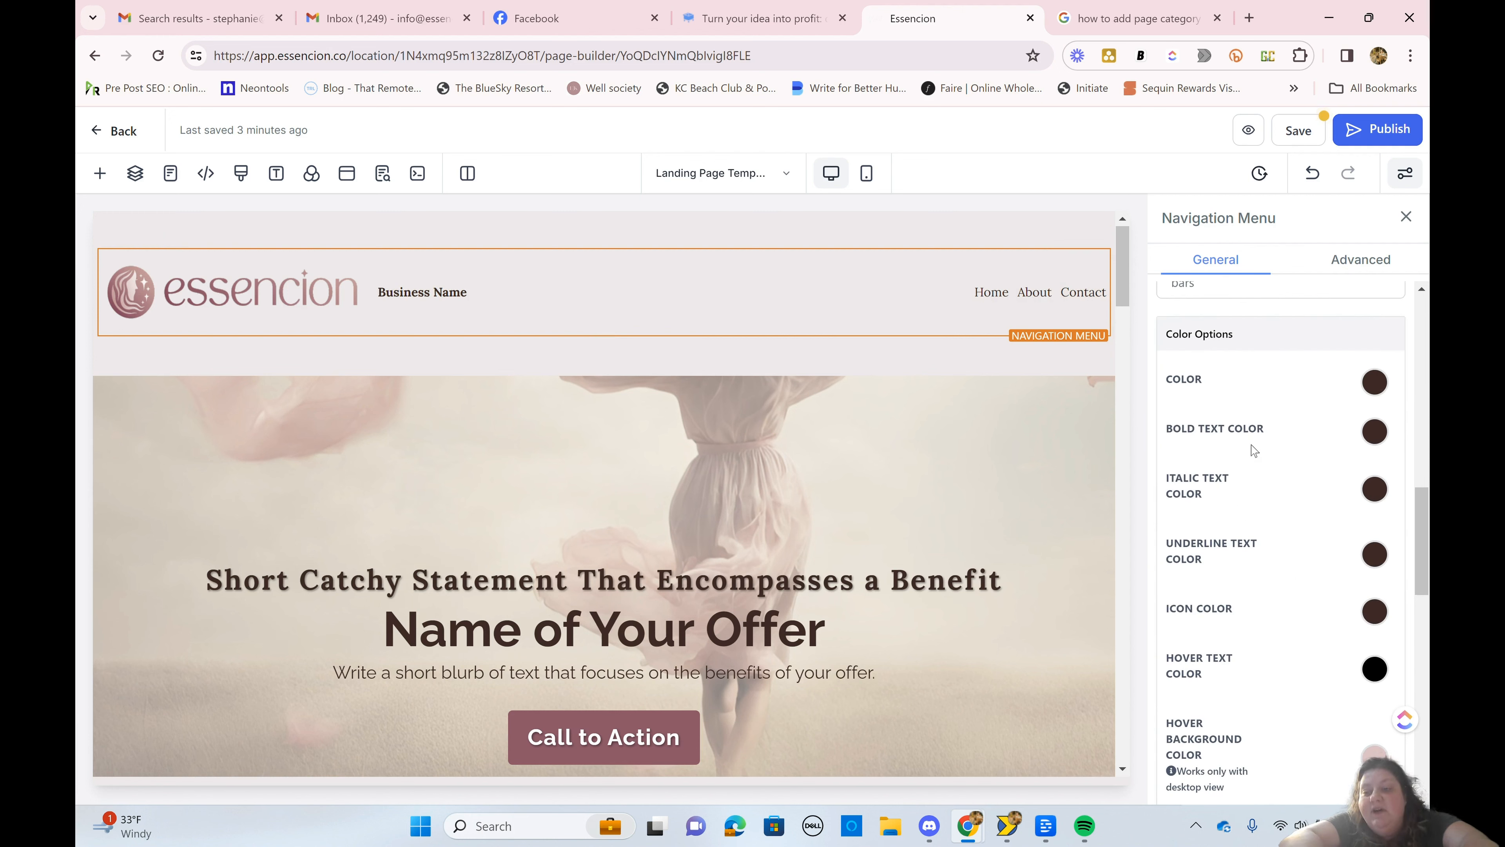
{"action": "left_click", "coordinate": [1375, 382]}
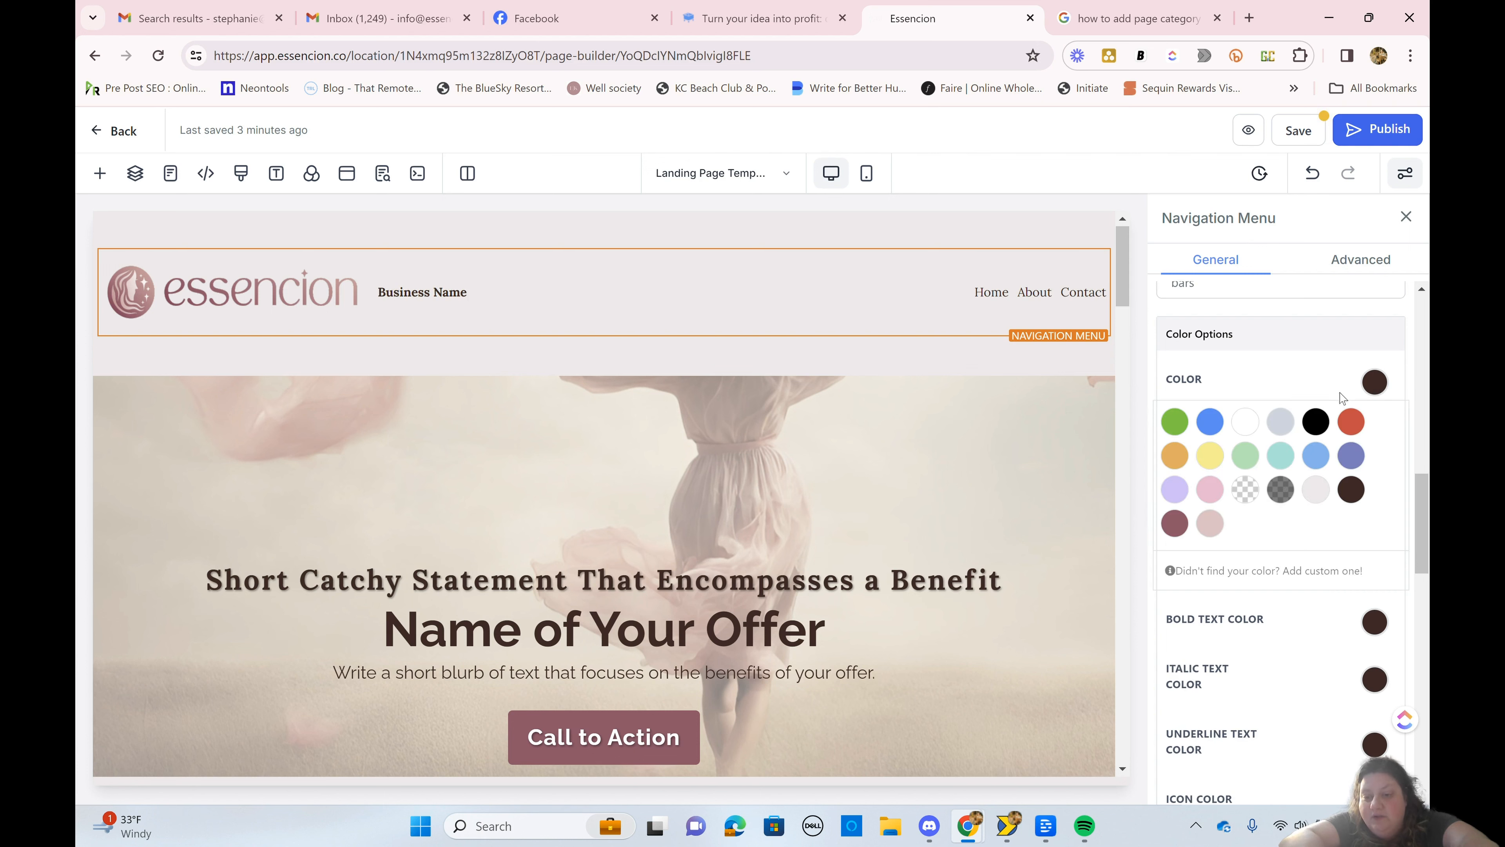
{"action": "left_click", "coordinate": [1175, 523]}
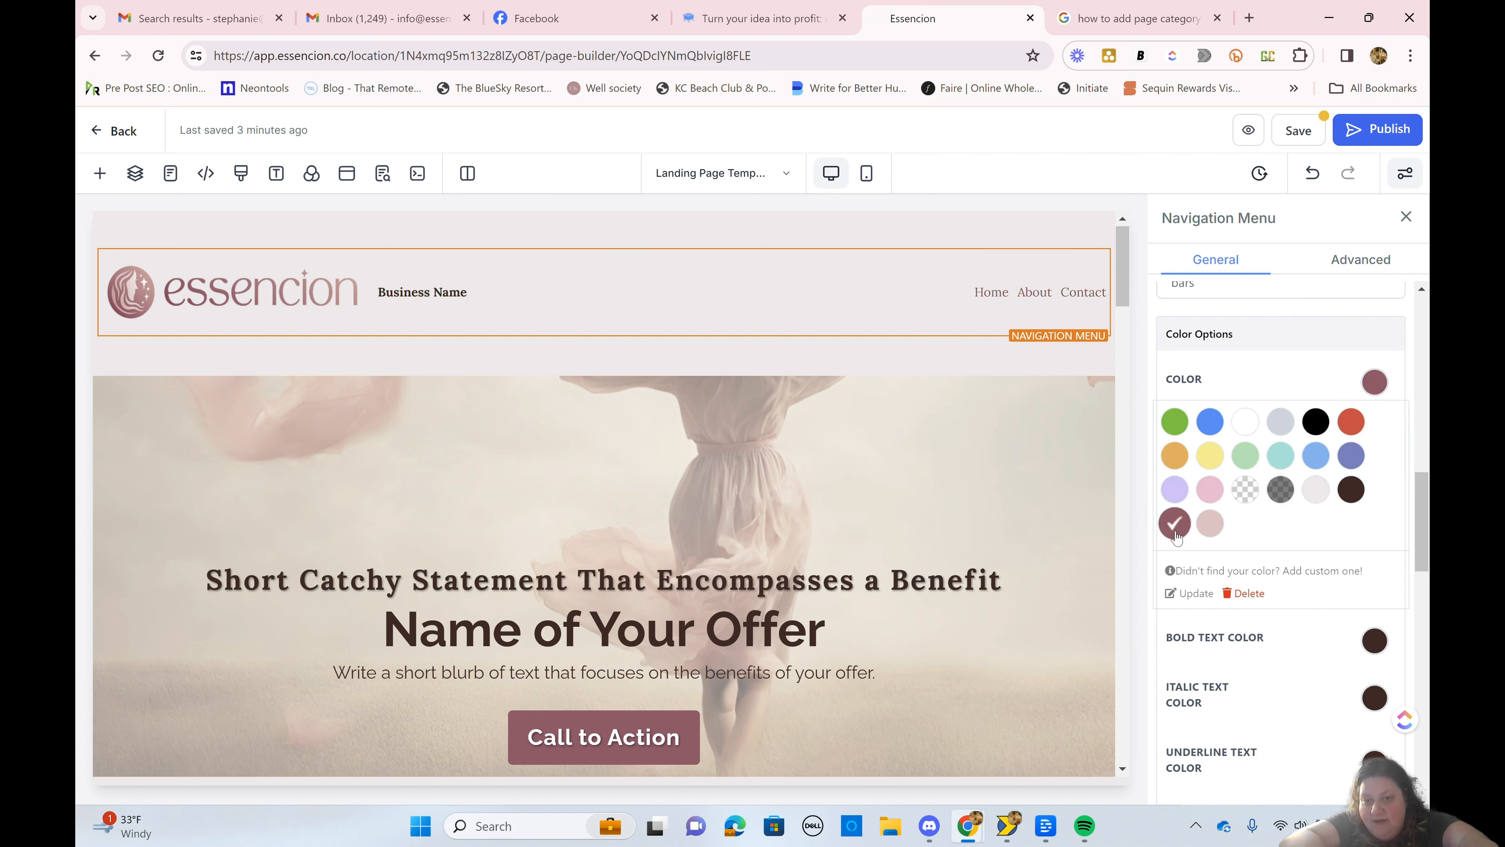
{"action": "left_click", "coordinate": [1375, 394]}
{"action": "left_click", "coordinate": [1375, 431]}
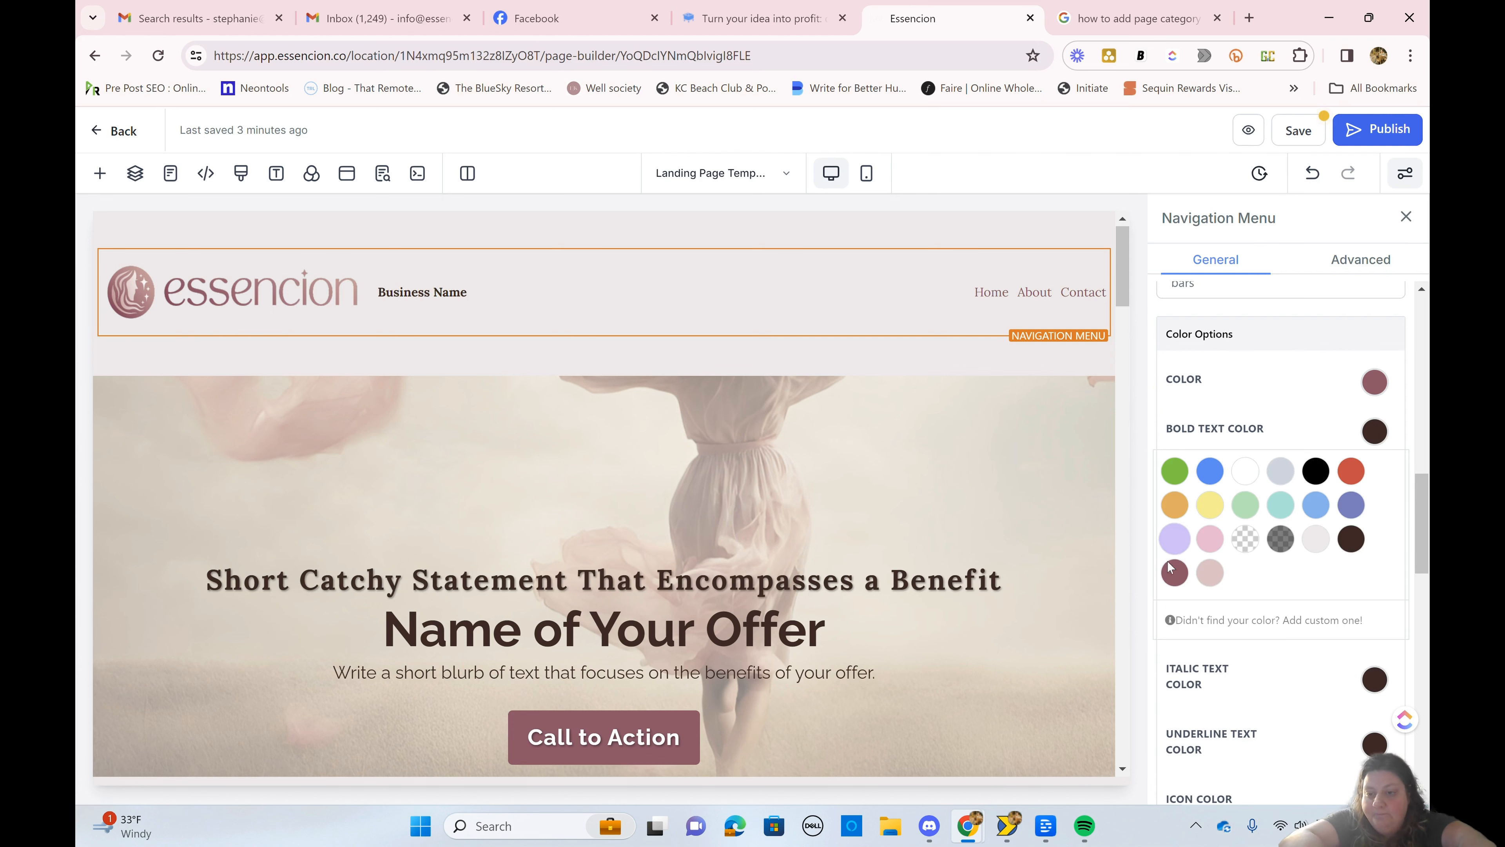
{"action": "left_click", "coordinate": [1175, 573]}
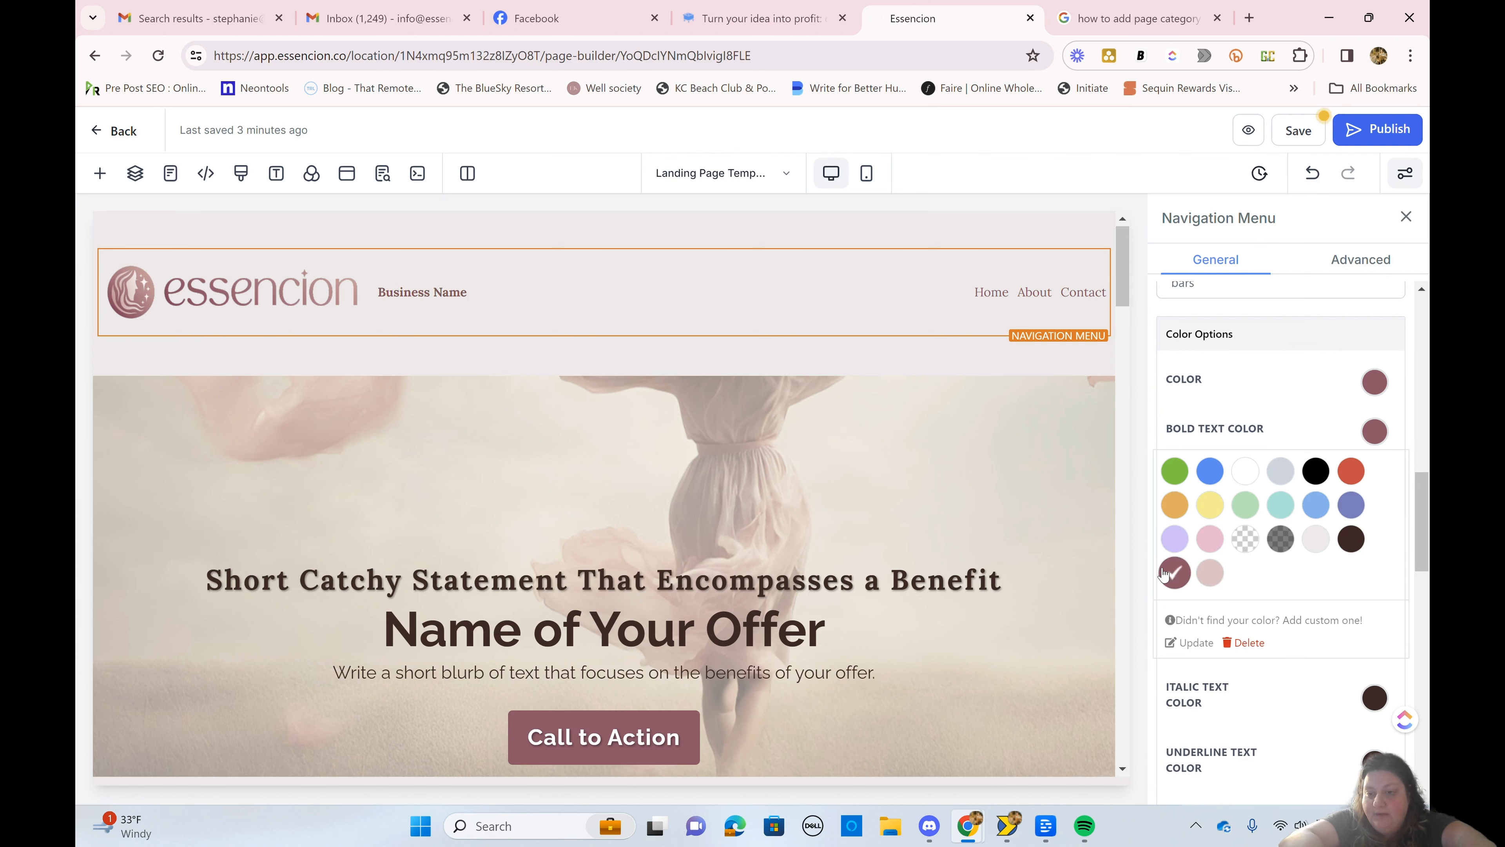
{"action": "left_click", "coordinate": [1364, 441]}
Step: Set the navigation menu's hover text color and icon color to the dark mauve swatch
{"action": "scroll", "coordinate": [1327, 588], "scroll_direction": "up", "scroll_amount": 1}
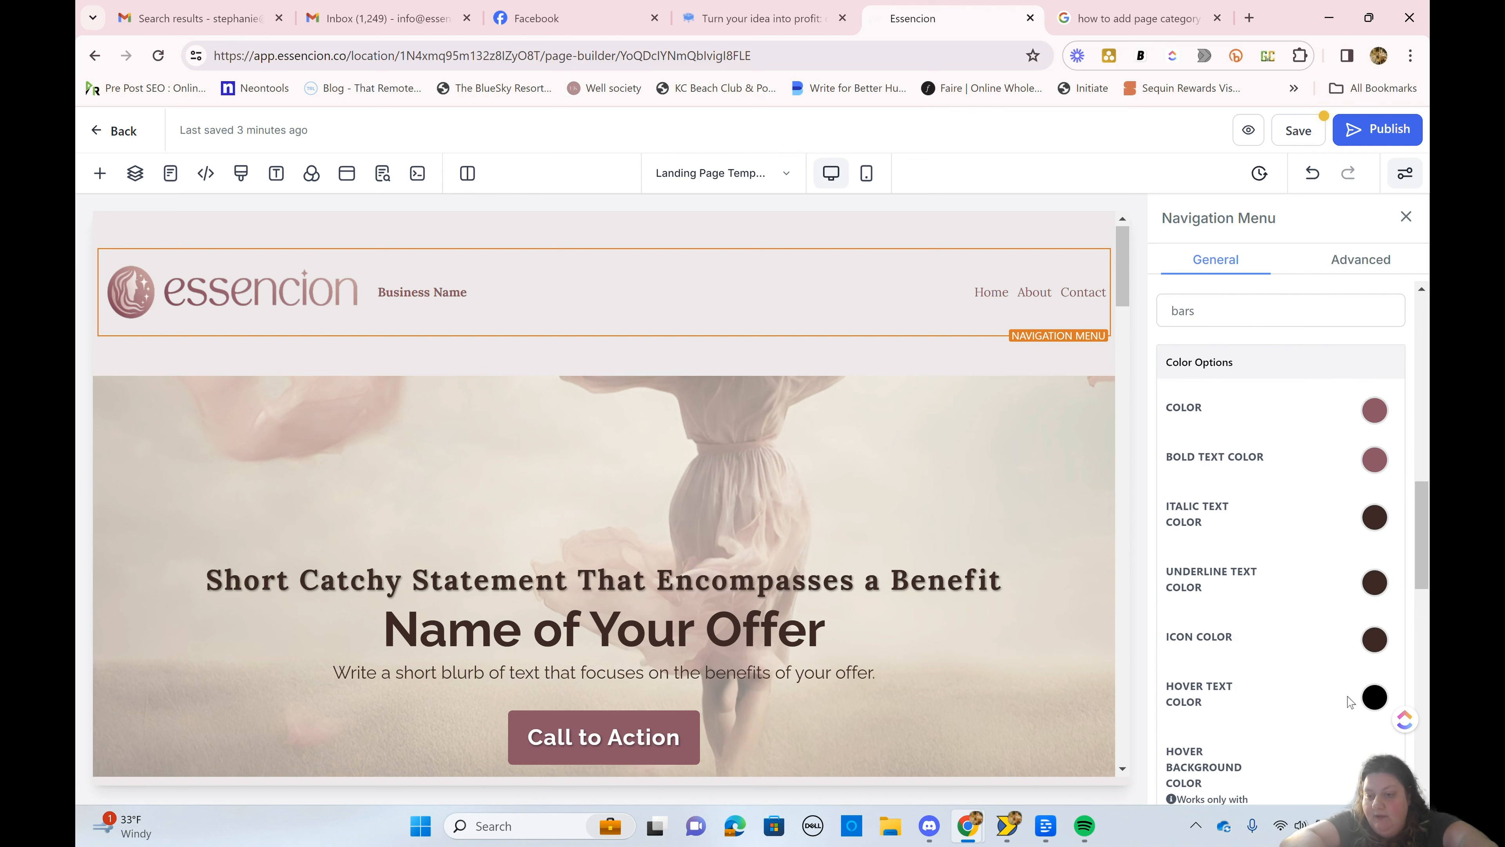
{"action": "left_click", "coordinate": [1375, 698]}
{"action": "scroll", "coordinate": [1261, 736], "scroll_direction": "down", "scroll_amount": 3}
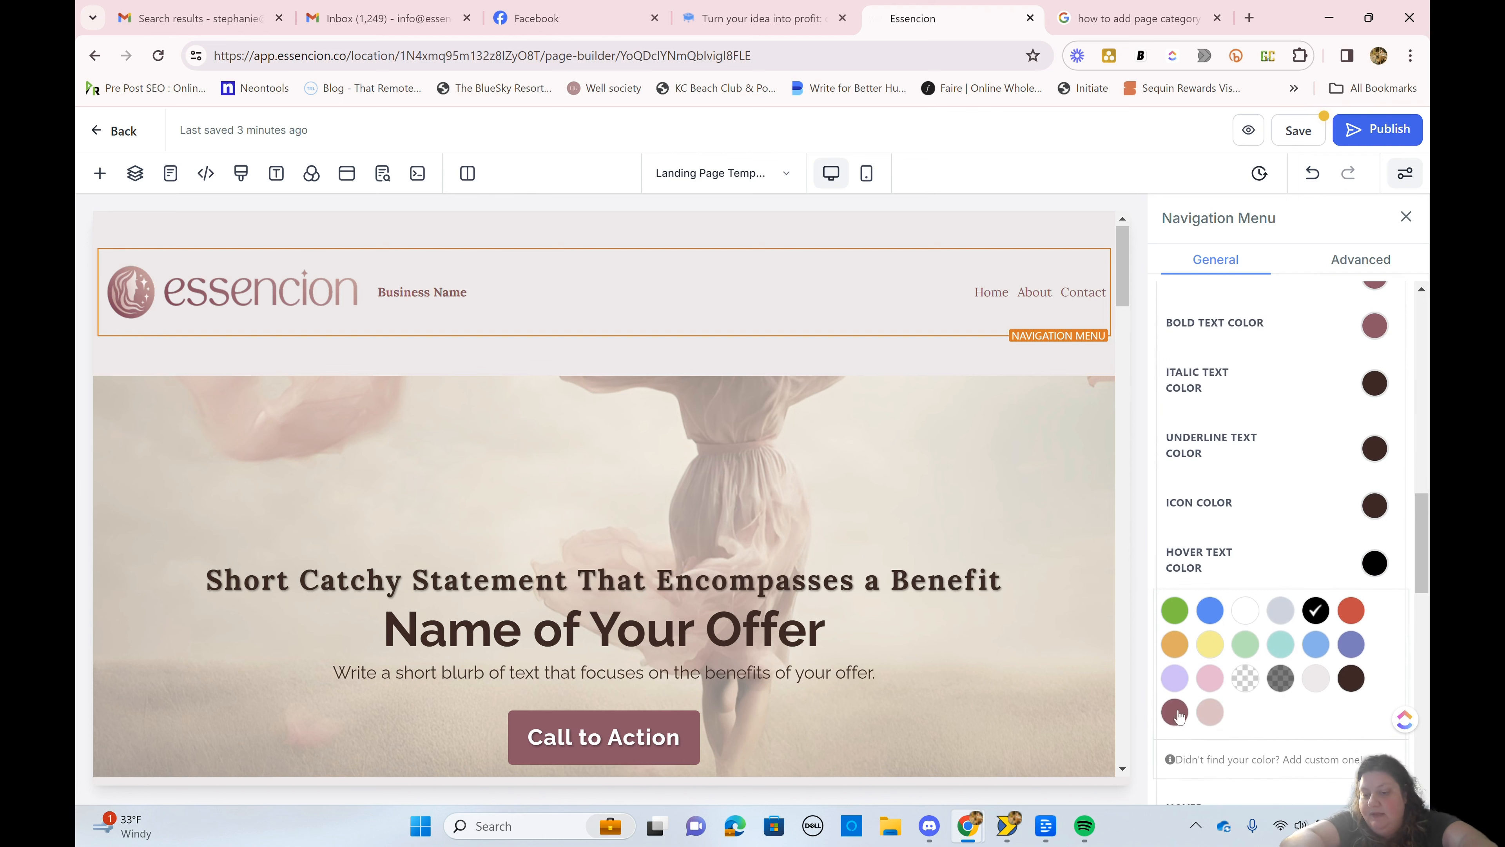
{"action": "left_click", "coordinate": [1175, 711]}
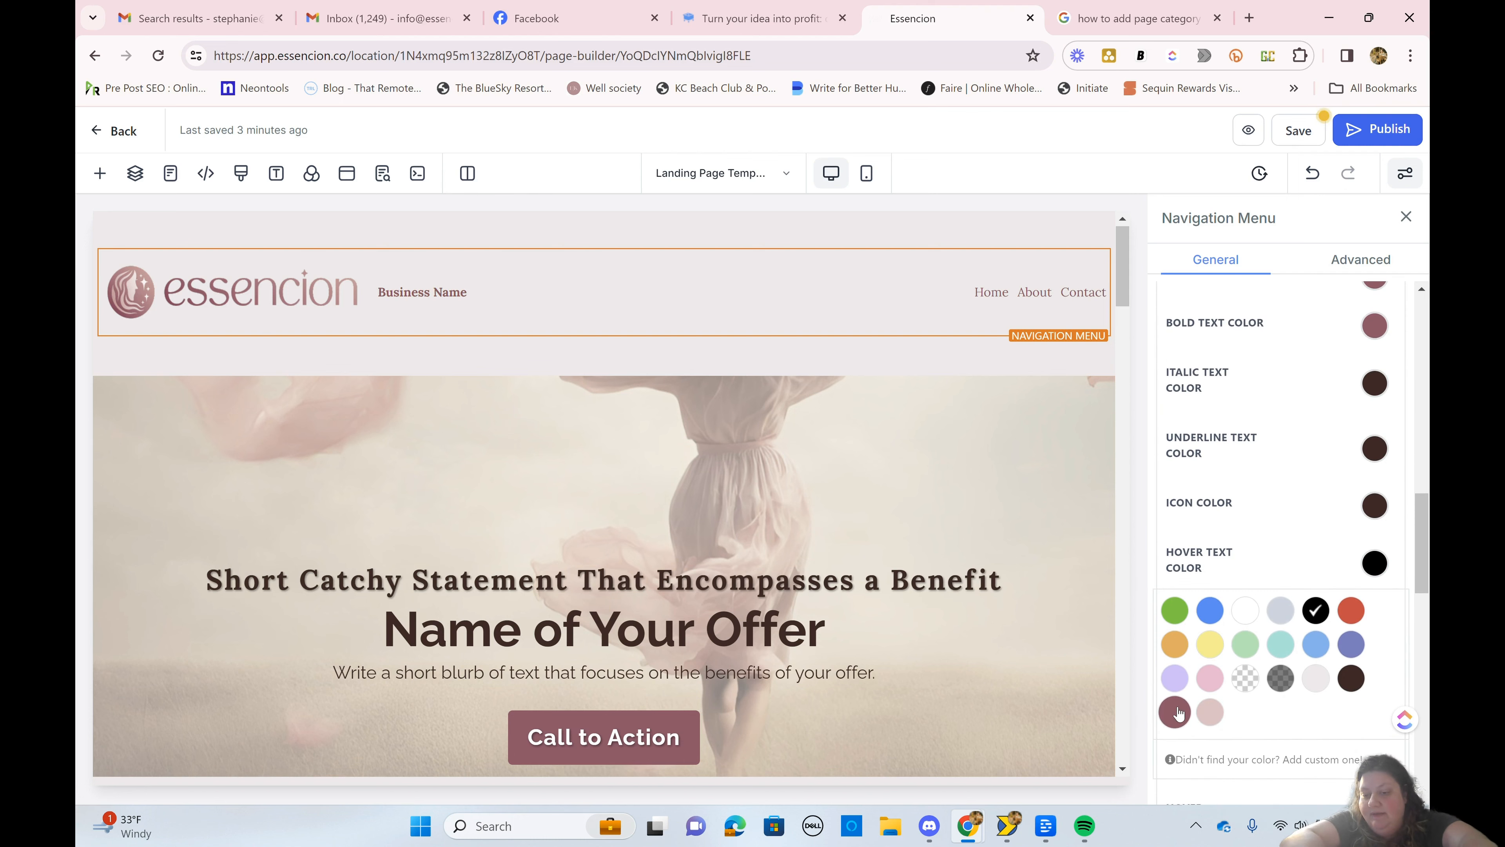
{"action": "left_click", "coordinate": [1374, 507]}
{"action": "left_click", "coordinate": [1174, 646]}
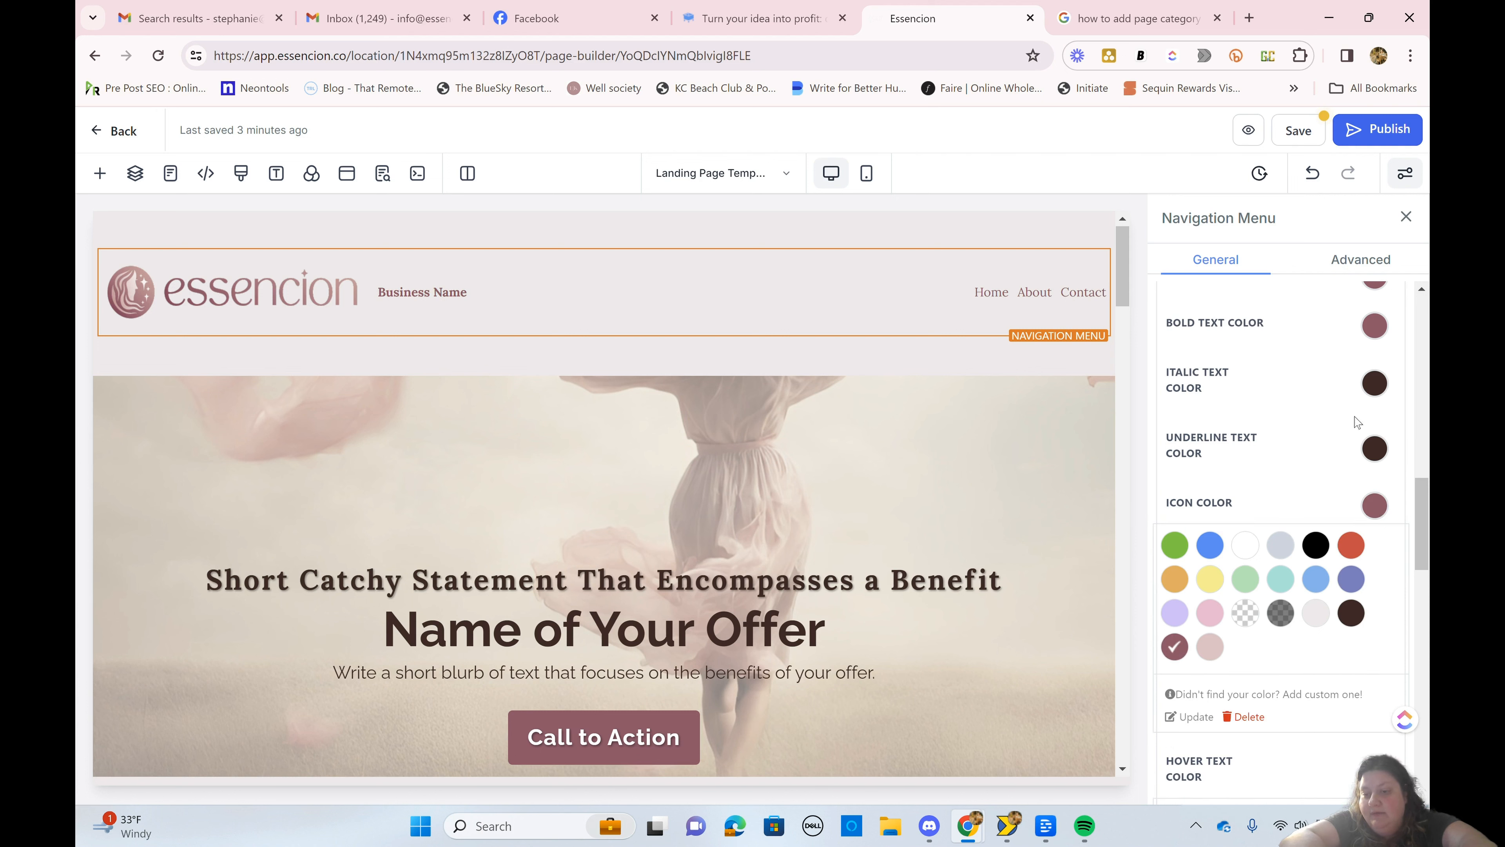
Step: Set the navigation menu's underline text color and italic text color to the dark mauve swatch
{"action": "left_click", "coordinate": [1374, 452]}
{"action": "left_click", "coordinate": [1174, 598]}
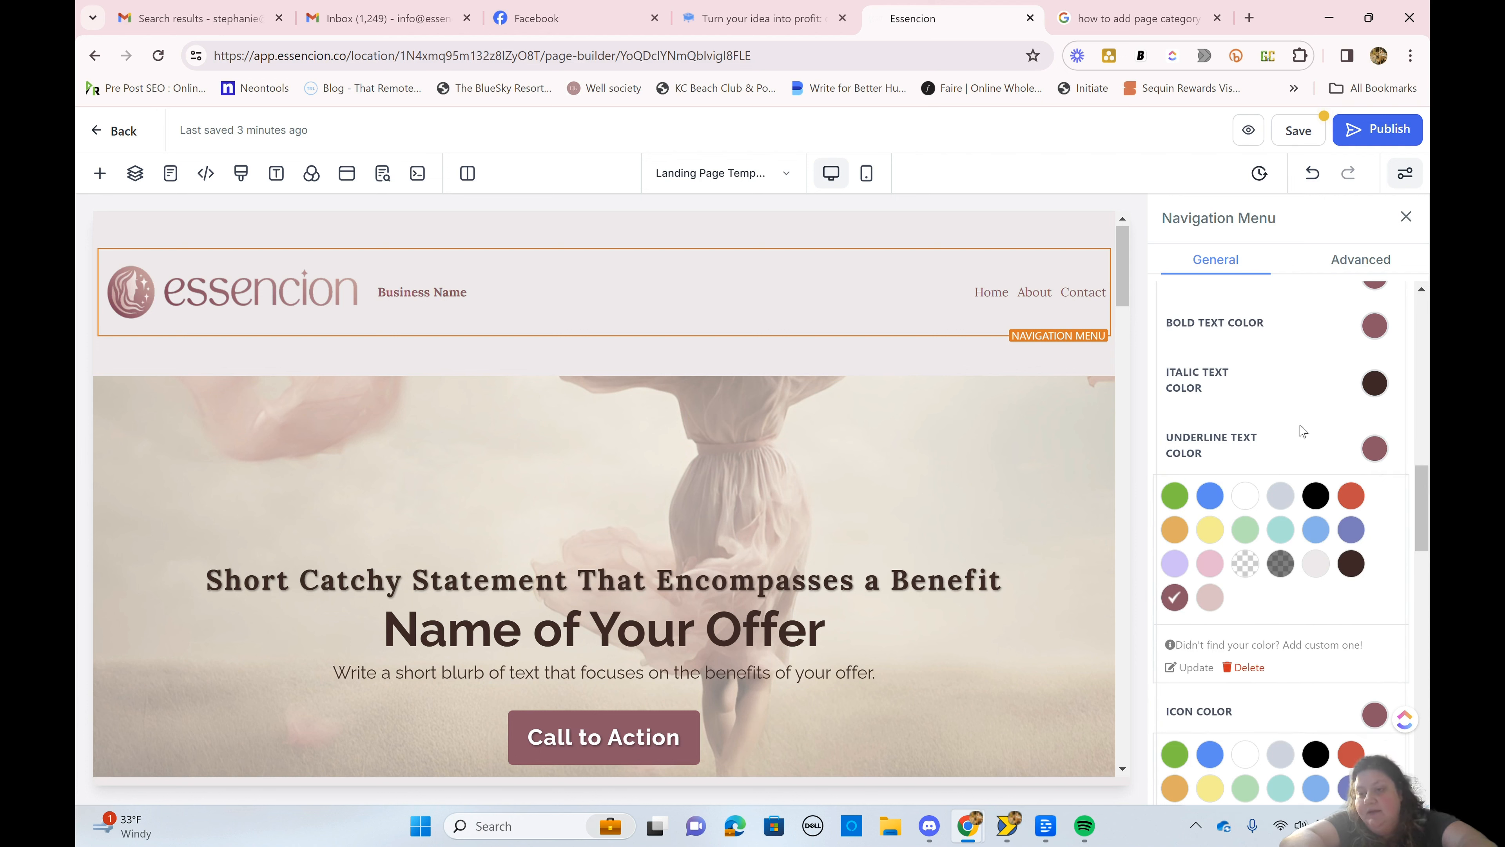
{"action": "left_click", "coordinate": [1375, 383]}
{"action": "left_click", "coordinate": [1175, 532]}
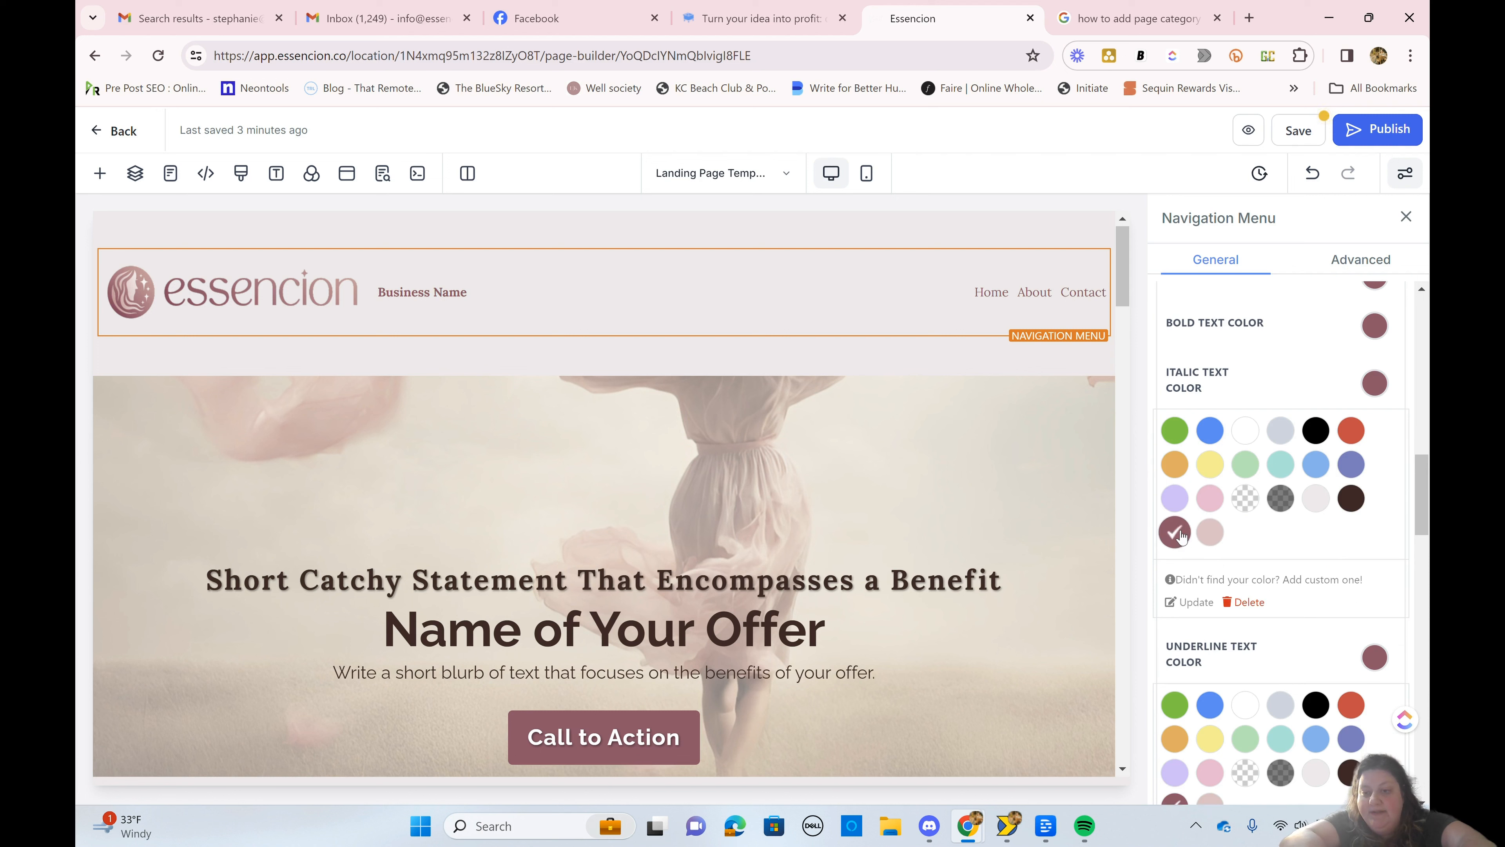
{"action": "left_click", "coordinate": [1238, 394]}
Step: Change the page's headline font to Montserrat in the typography settings
{"action": "scroll", "coordinate": [1239, 394], "scroll_direction": "up", "scroll_amount": 5}
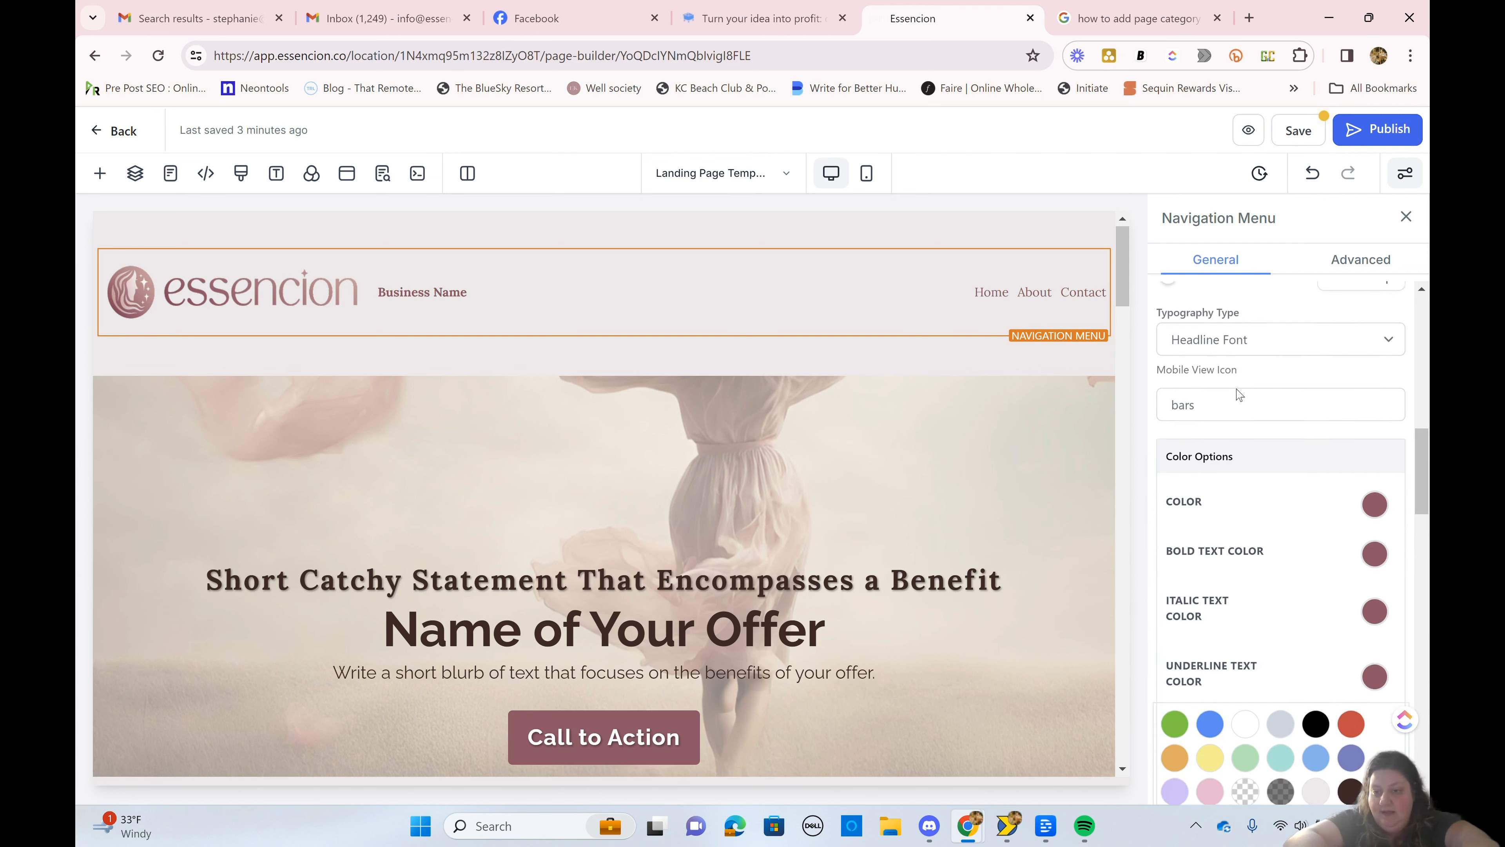
{"action": "scroll", "coordinate": [1239, 394], "scroll_direction": "up", "scroll_amount": 2}
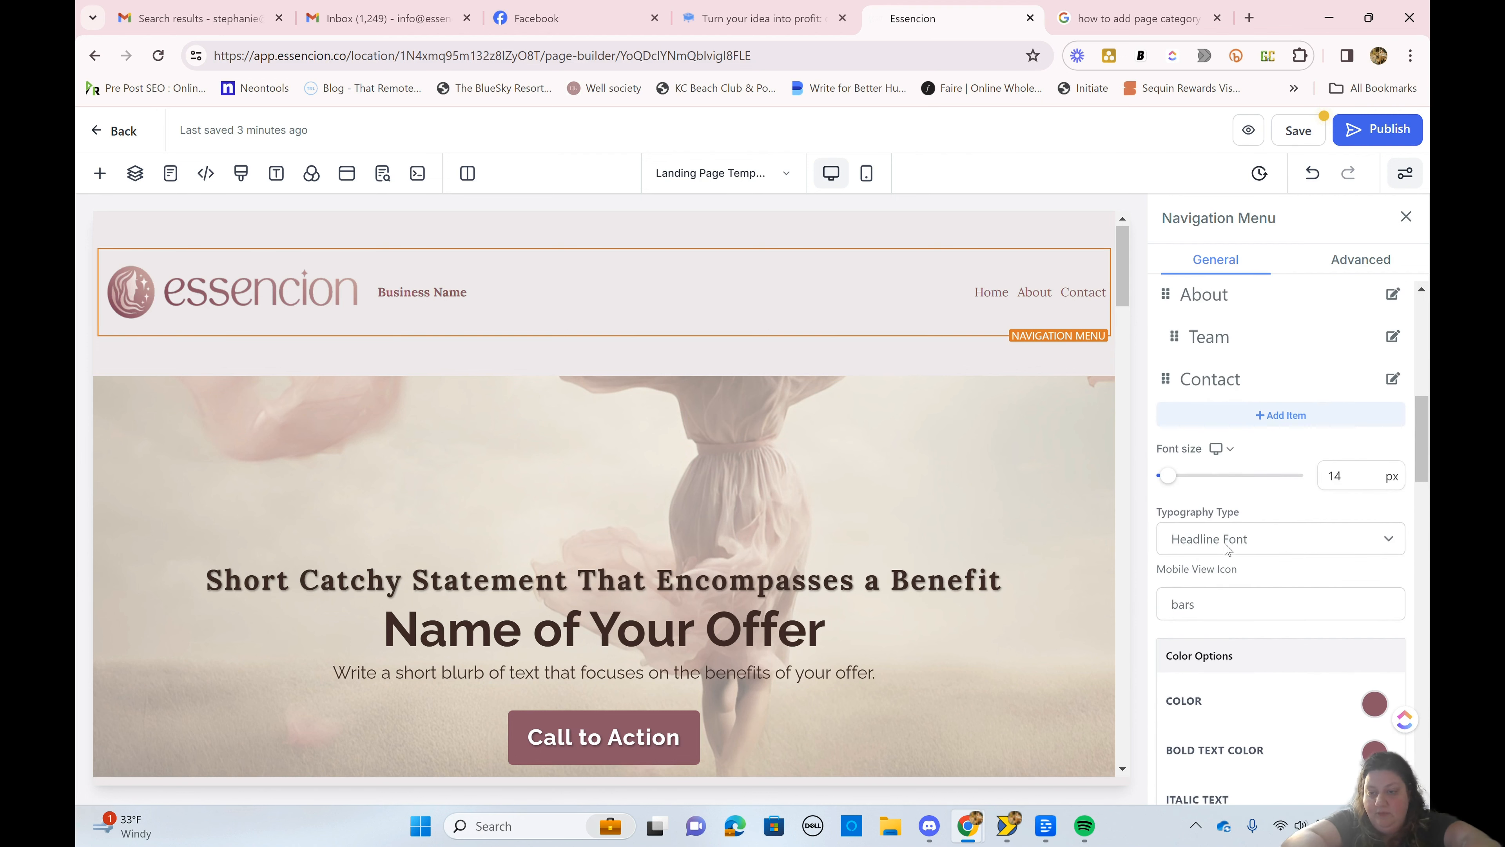
{"action": "left_click", "coordinate": [1227, 548]}
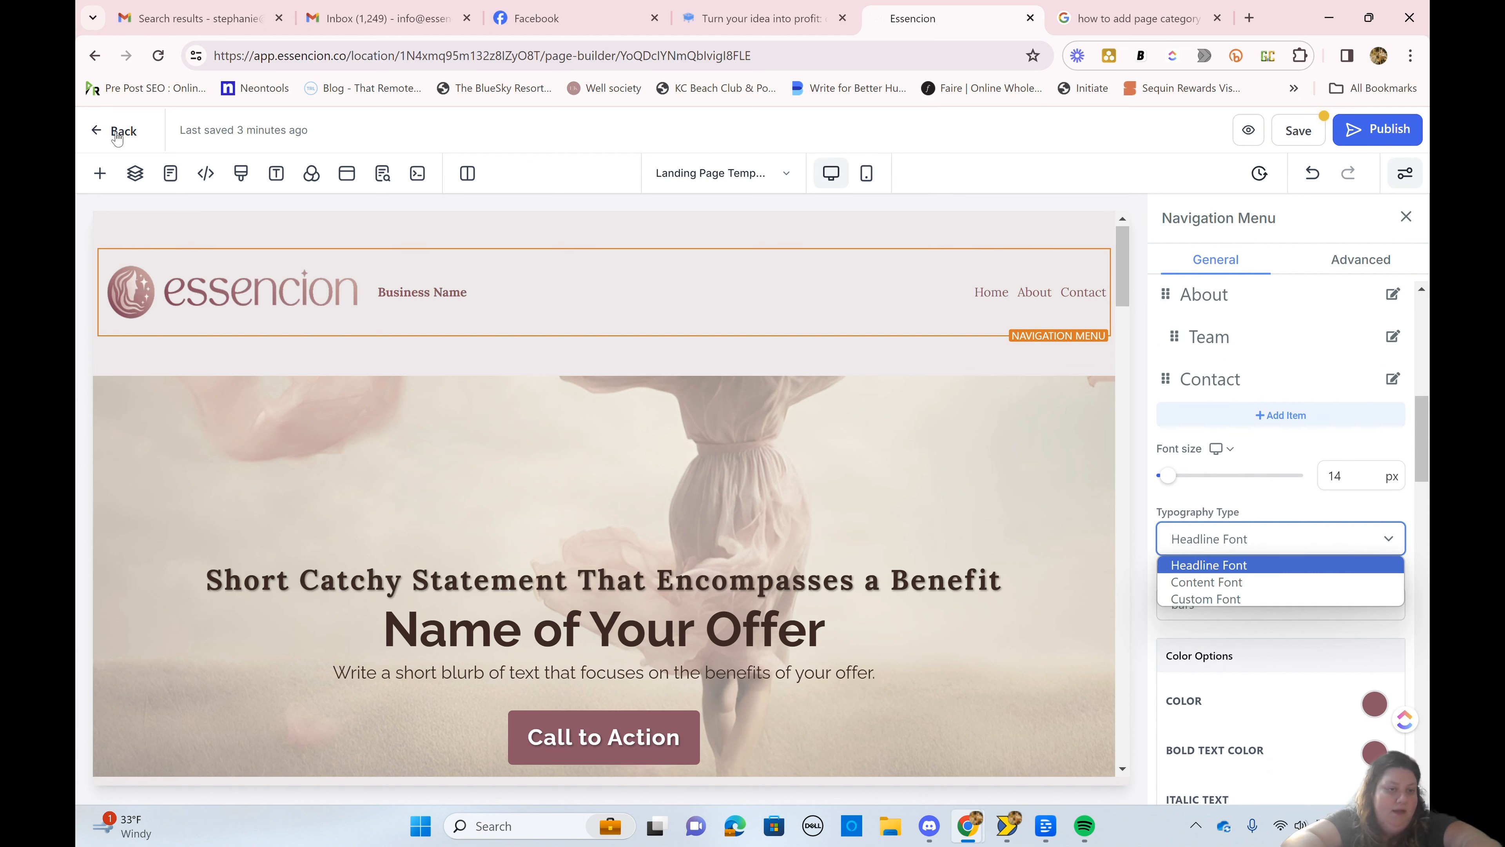
{"action": "left_click", "coordinate": [277, 178]}
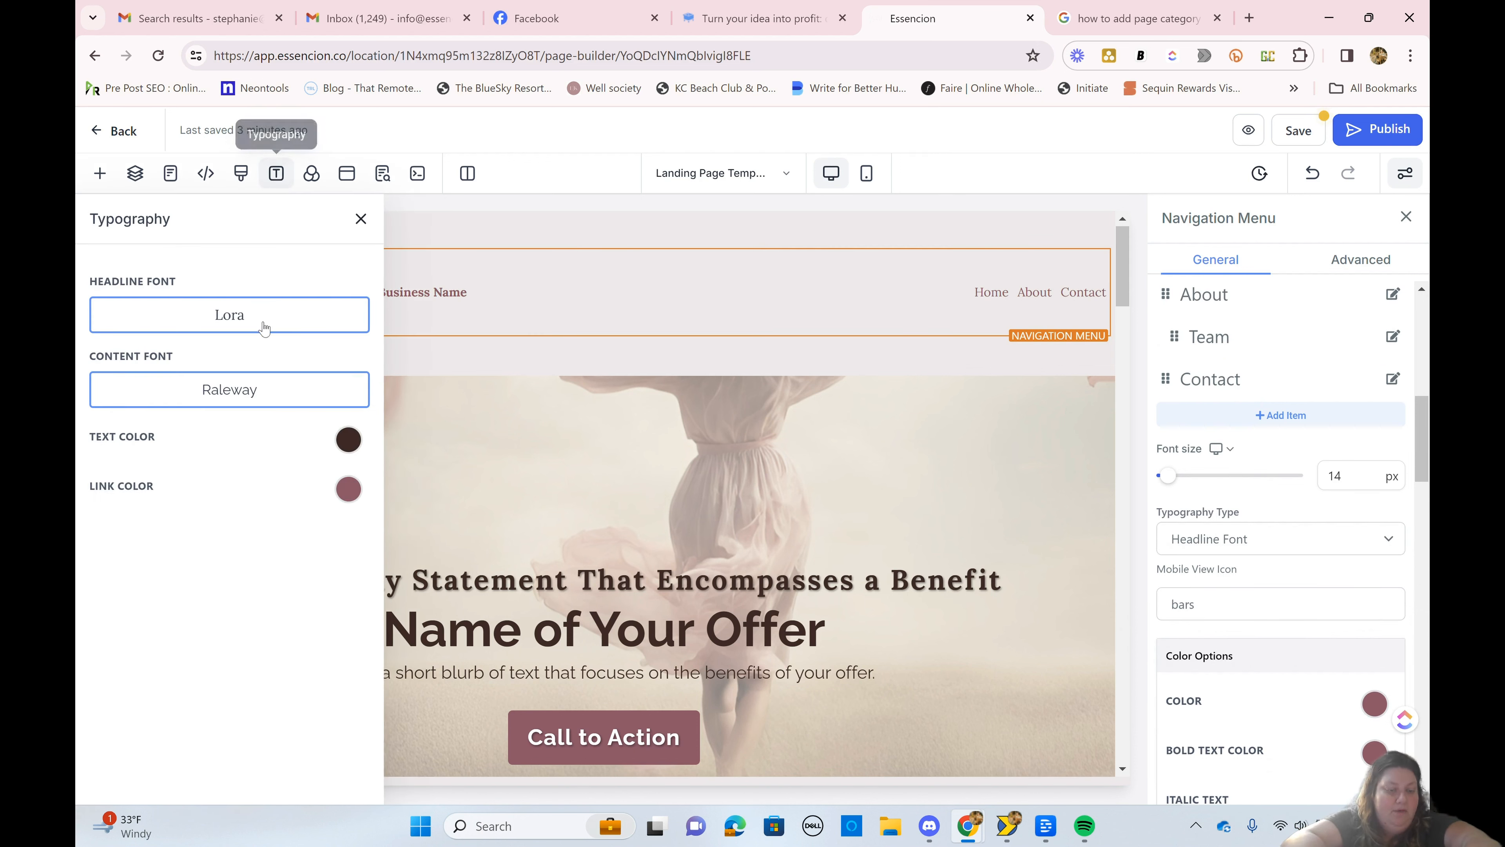
{"action": "left_click", "coordinate": [263, 327]}
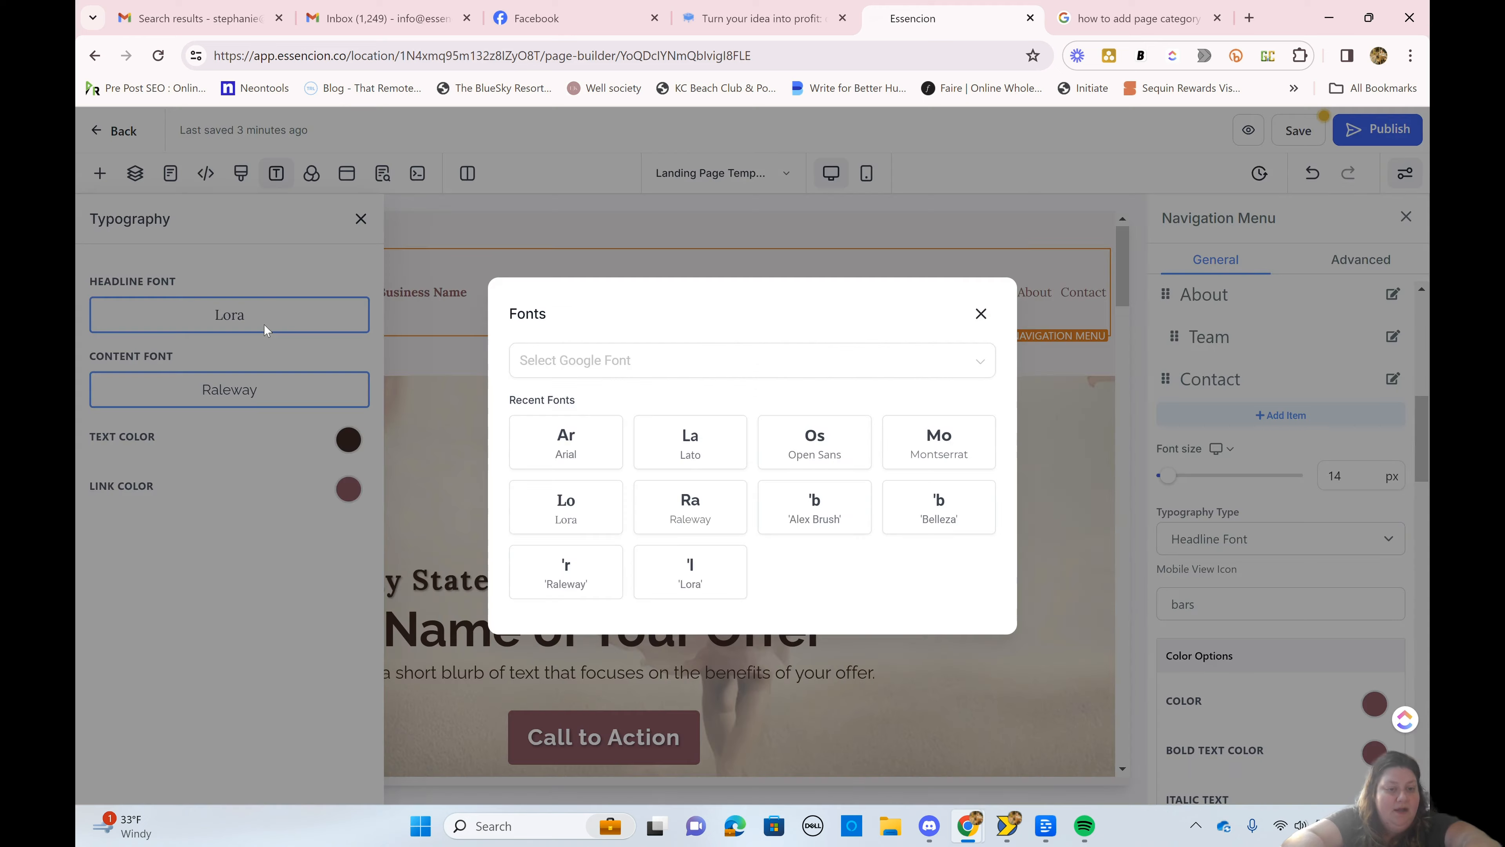
{"action": "left_click", "coordinate": [938, 454]}
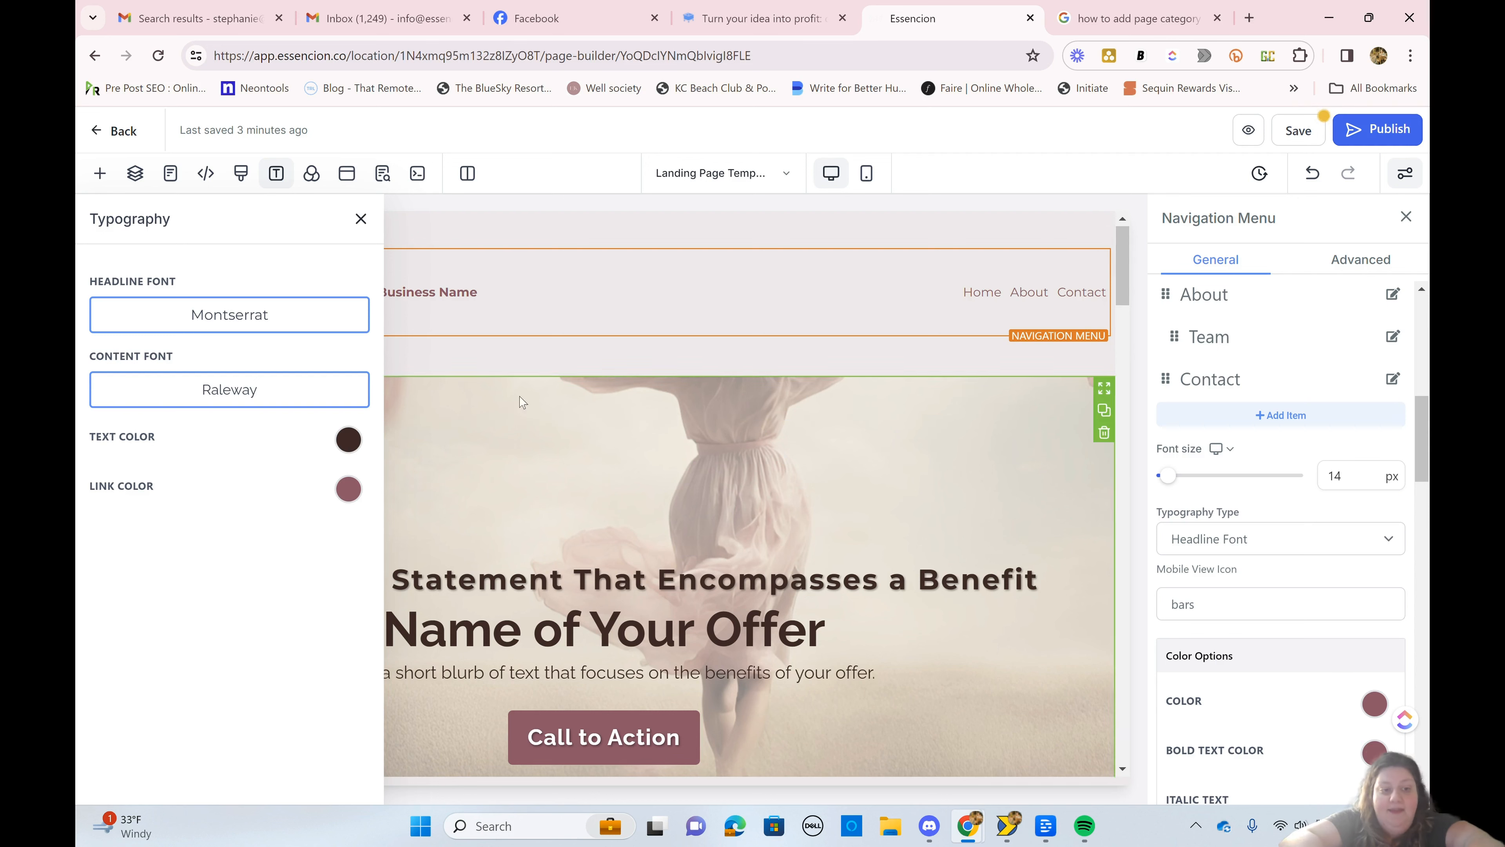
Step: Search the Google fonts for "play" and set the page's content font to Playfair Display
{"action": "left_click", "coordinate": [157, 391]}
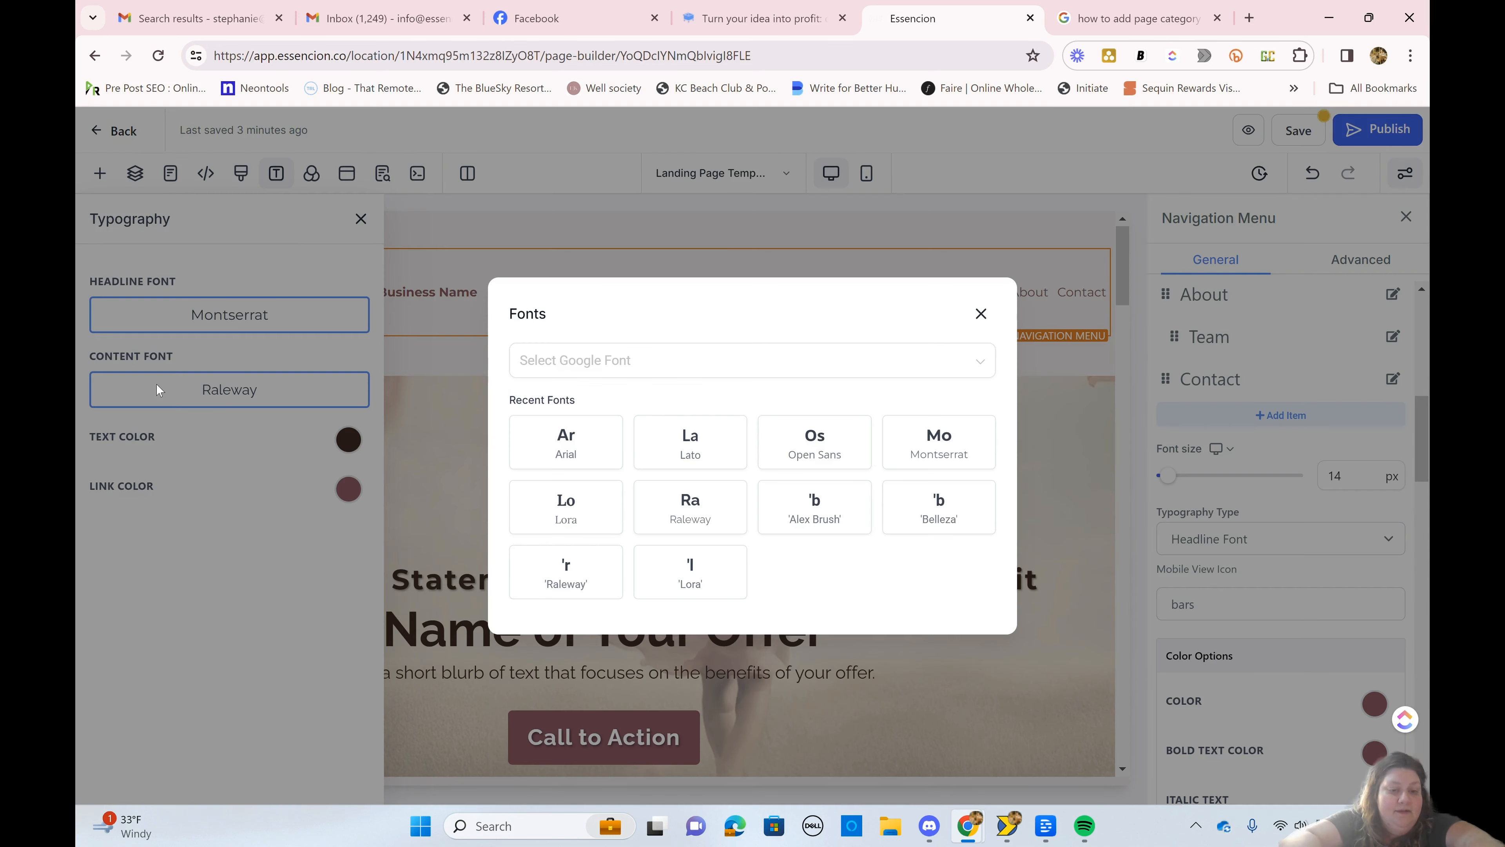
{"action": "left_click", "coordinate": [835, 367]}
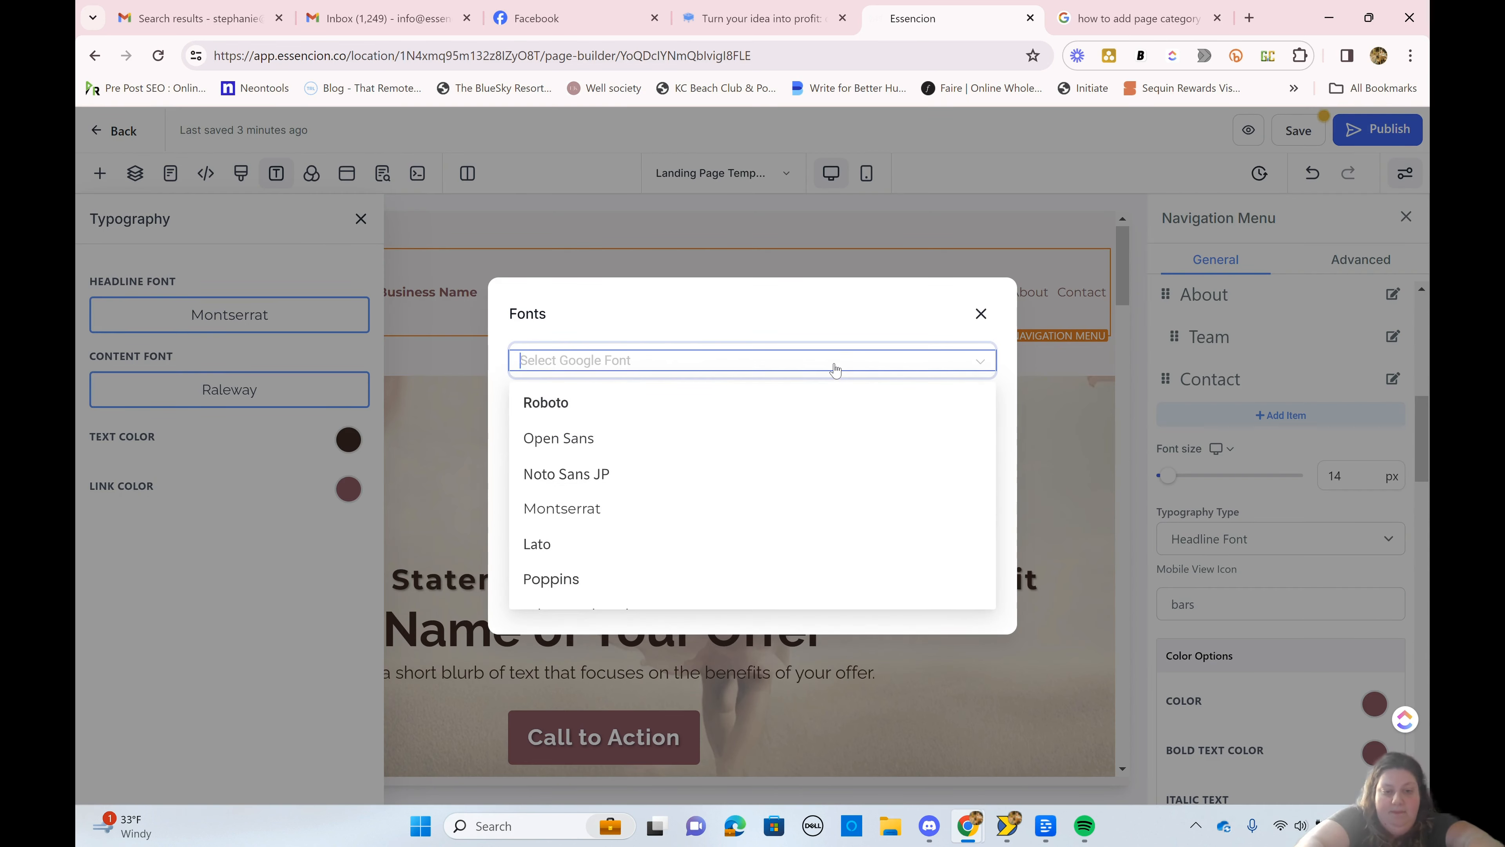
{"action": "type", "text": "play"}
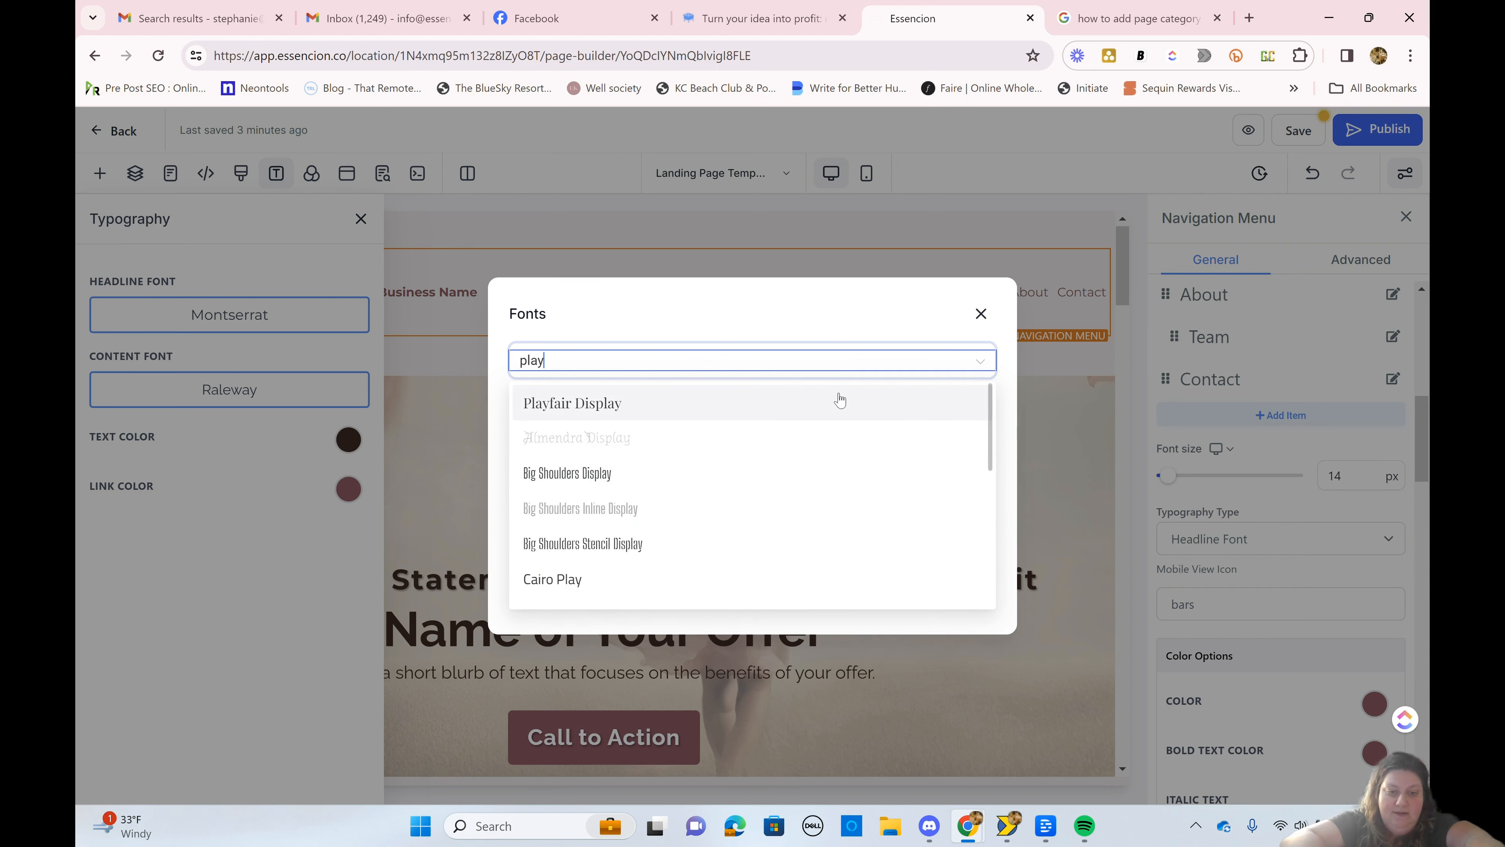
{"action": "left_click", "coordinate": [844, 398]}
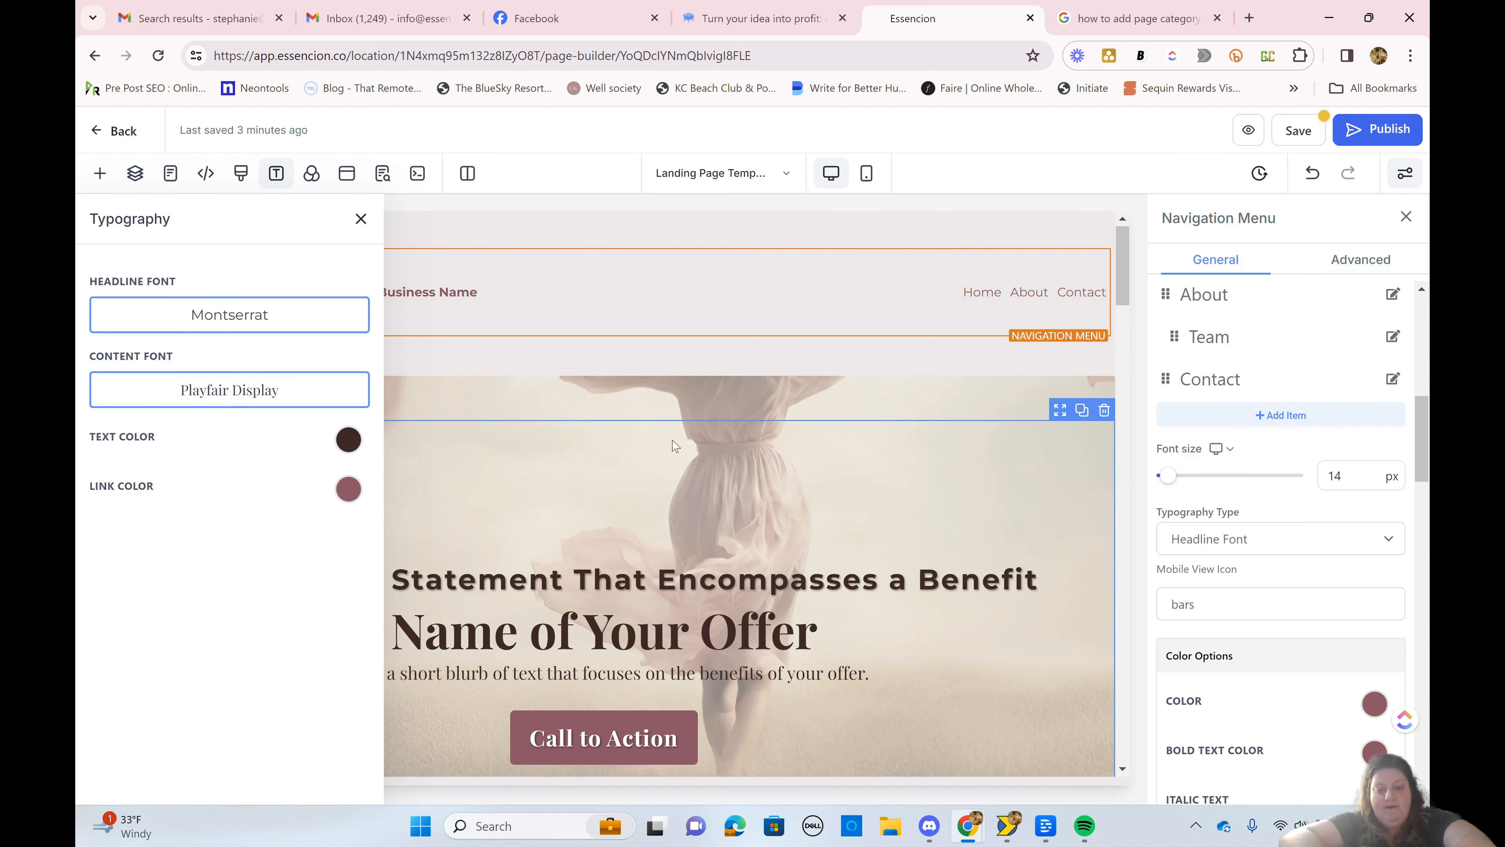
Step: Try the Custom Font typography type for the navigation menu and return it to Headline Font
{"action": "left_click", "coordinate": [1206, 538]}
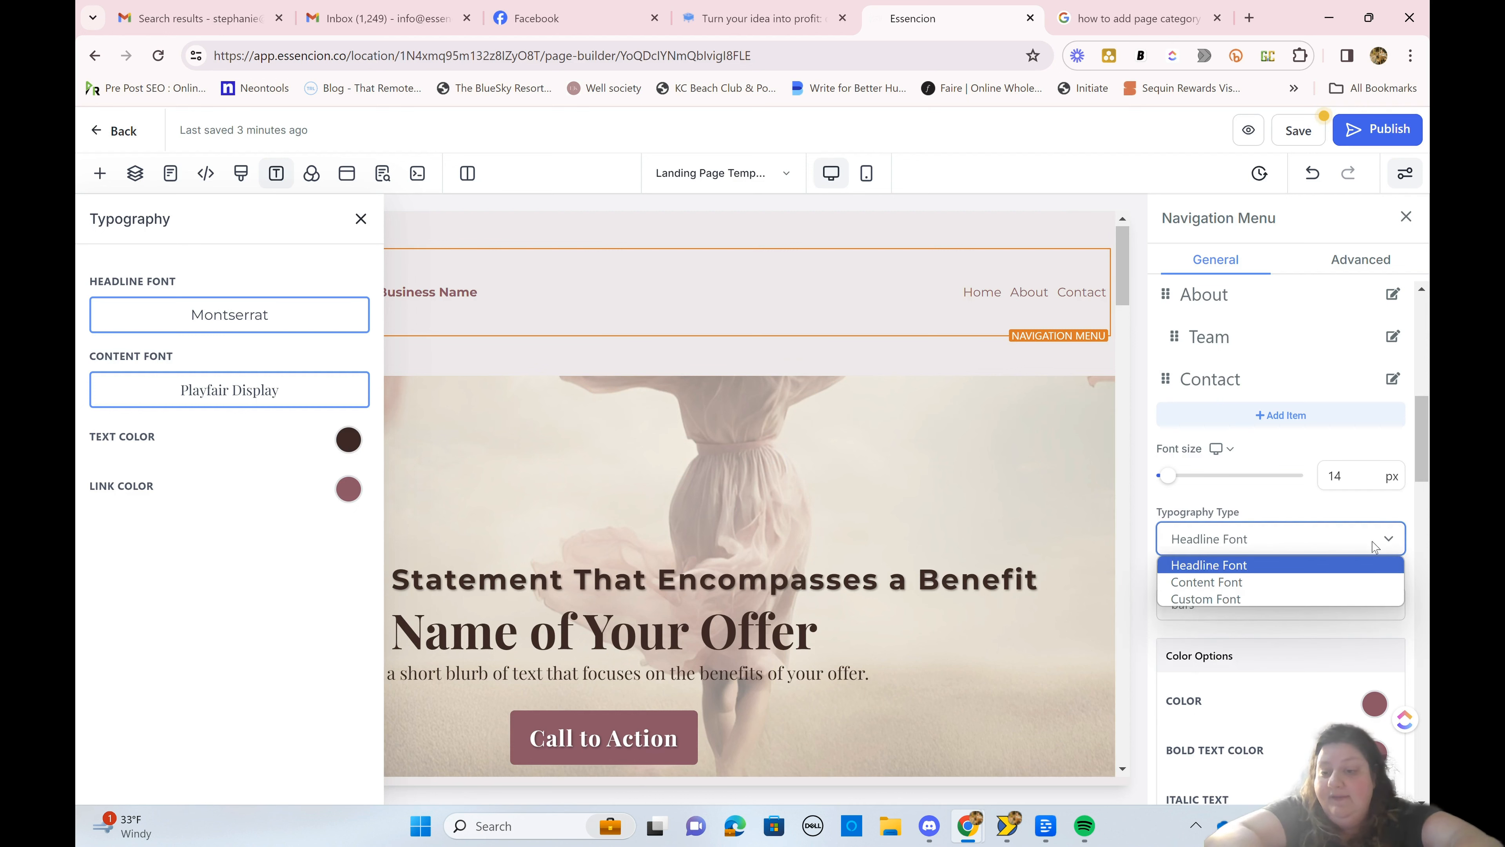
{"action": "left_click", "coordinate": [1202, 599]}
{"action": "scroll", "coordinate": [1201, 593], "scroll_direction": "down", "scroll_amount": 2}
{"action": "left_click", "coordinate": [1201, 433]}
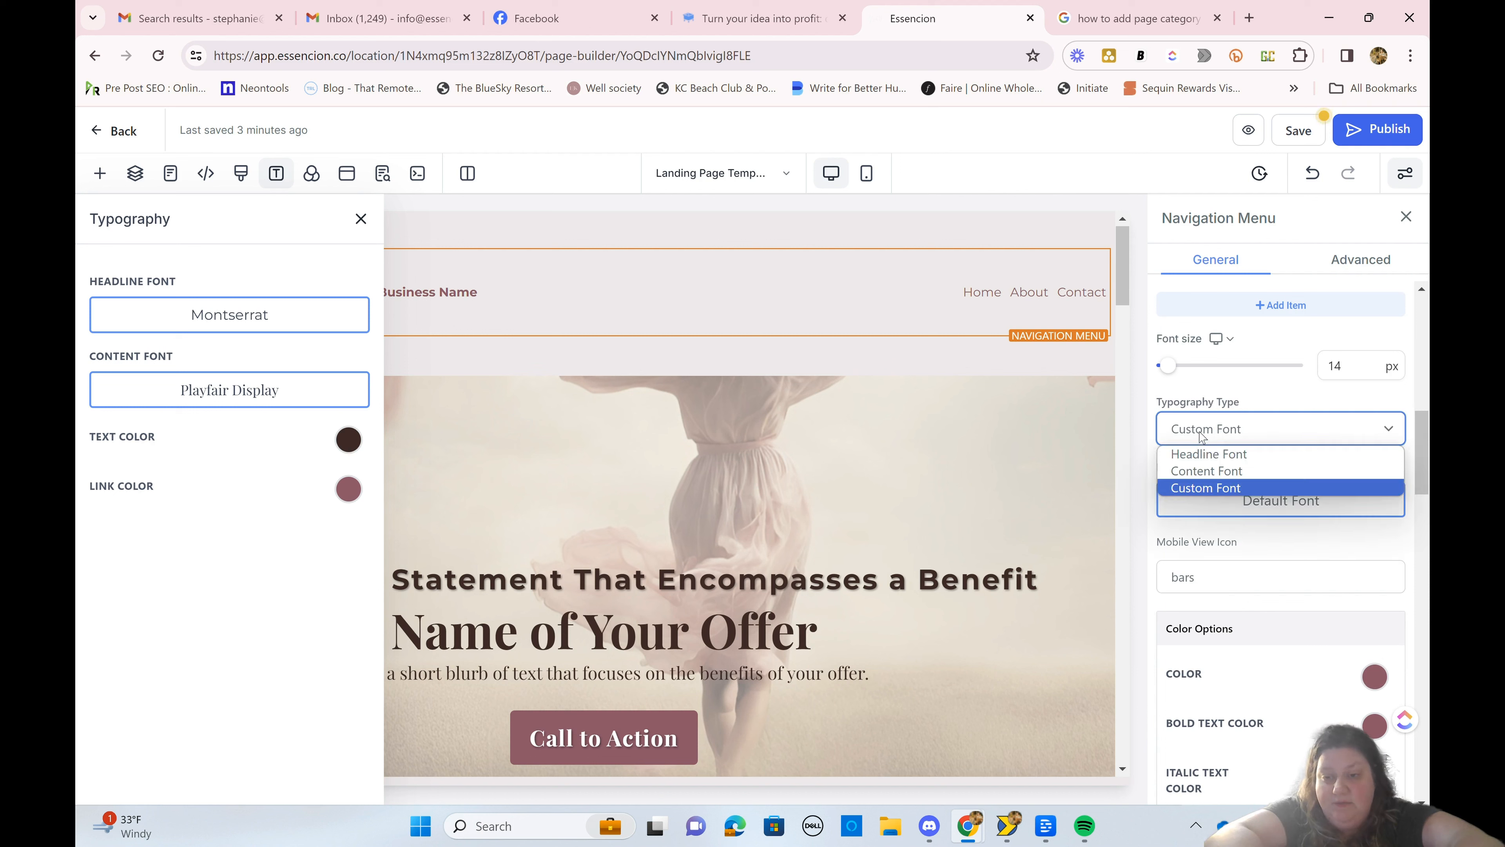
{"action": "left_click", "coordinate": [1207, 456]}
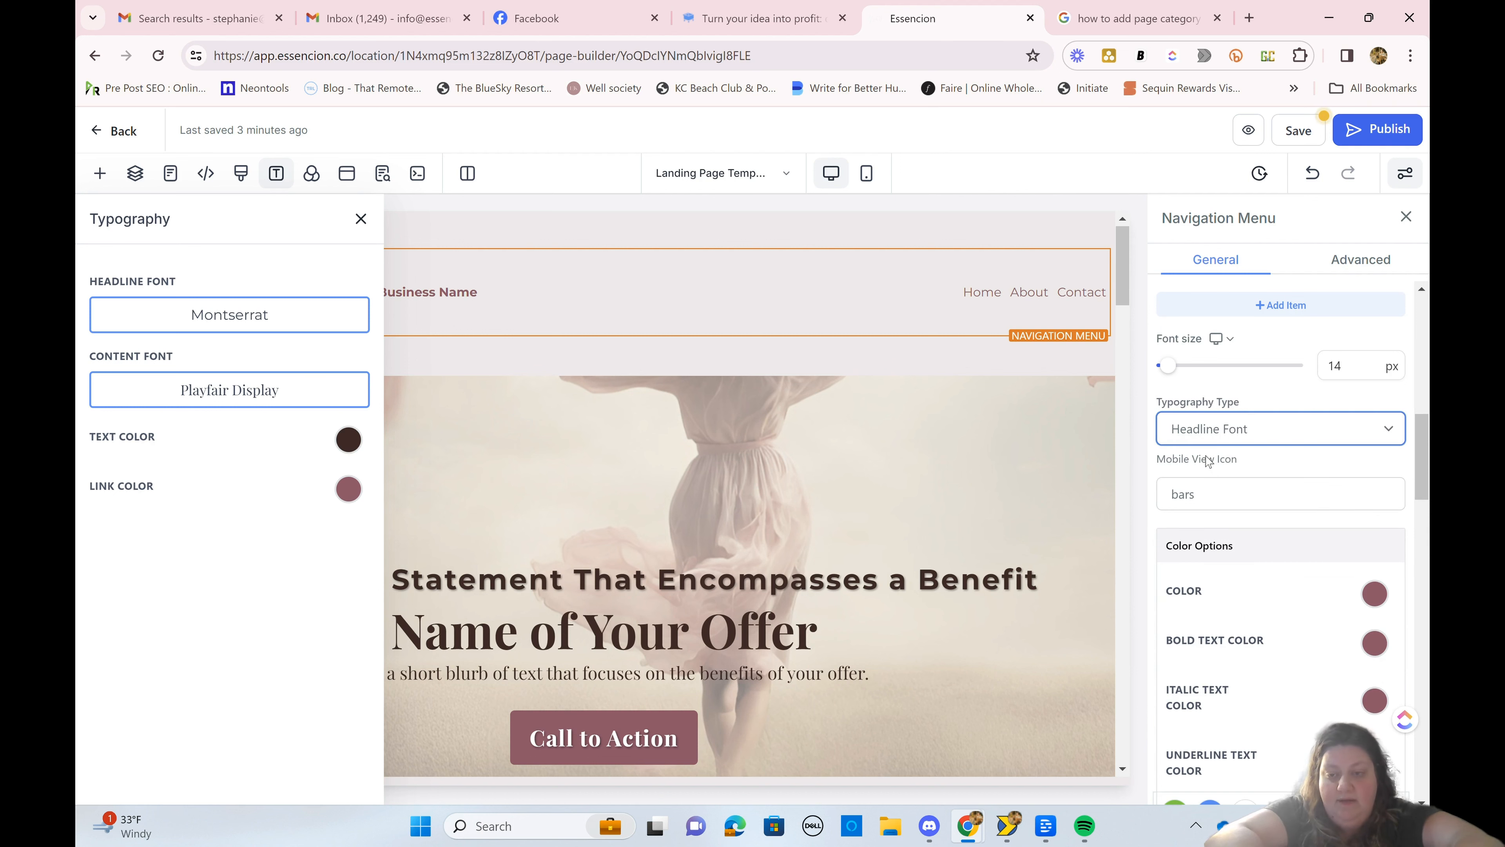
Step: Set the navigation menu's font size to 20 px
{"action": "scroll", "coordinate": [1230, 421], "scroll_direction": "up", "scroll_amount": 5}
{"action": "scroll", "coordinate": [1304, 474], "scroll_direction": "down", "scroll_amount": 2}
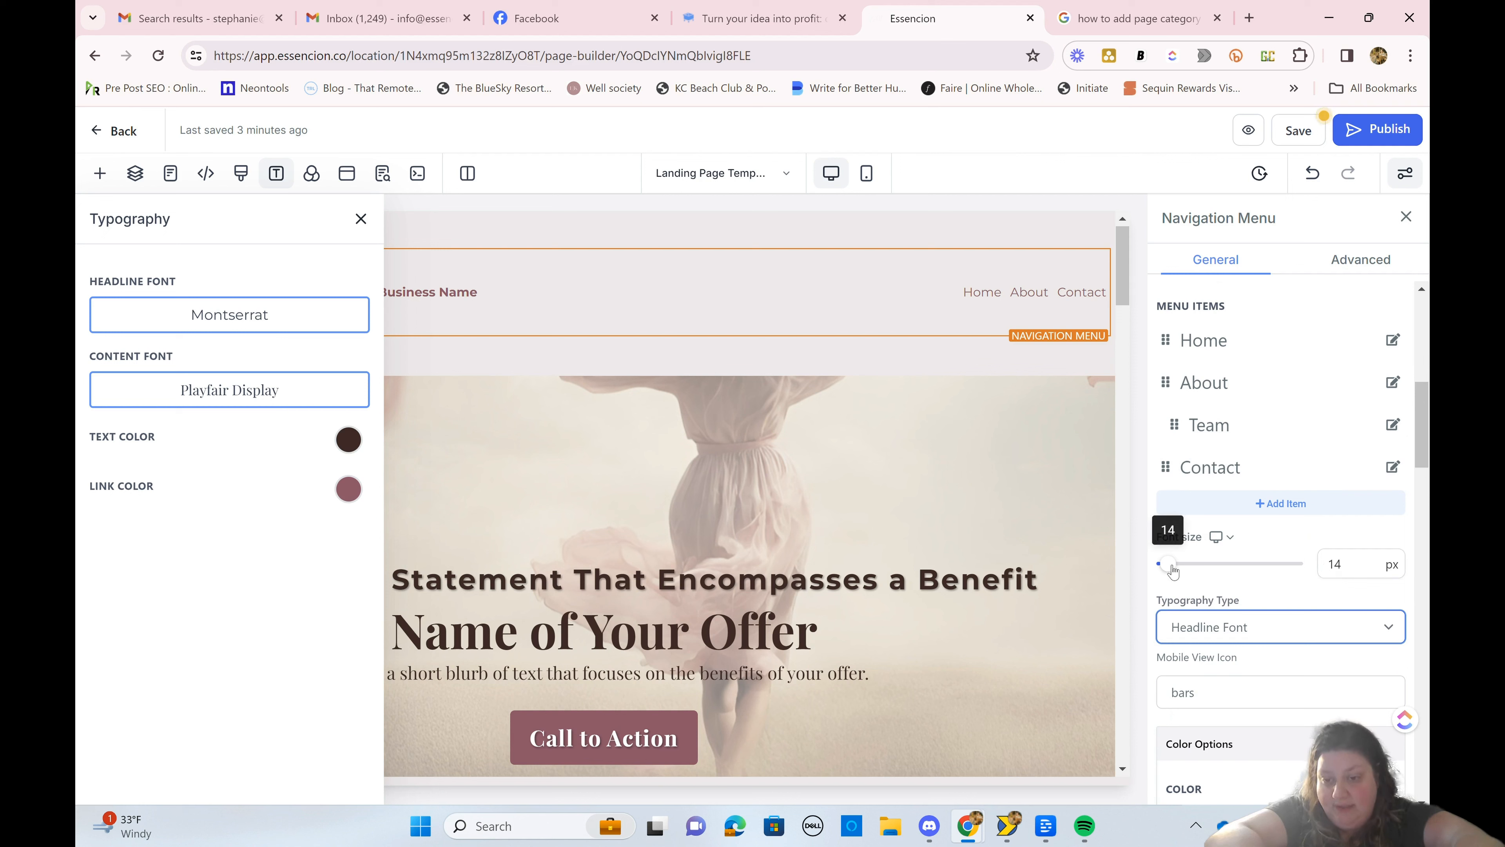
{"action": "left_click_drag", "start_coordinate": [1167, 564], "coordinate": [1186, 568]}
{"action": "double_click", "coordinate": [1330, 566]}
{"action": "type", "text": "20"}
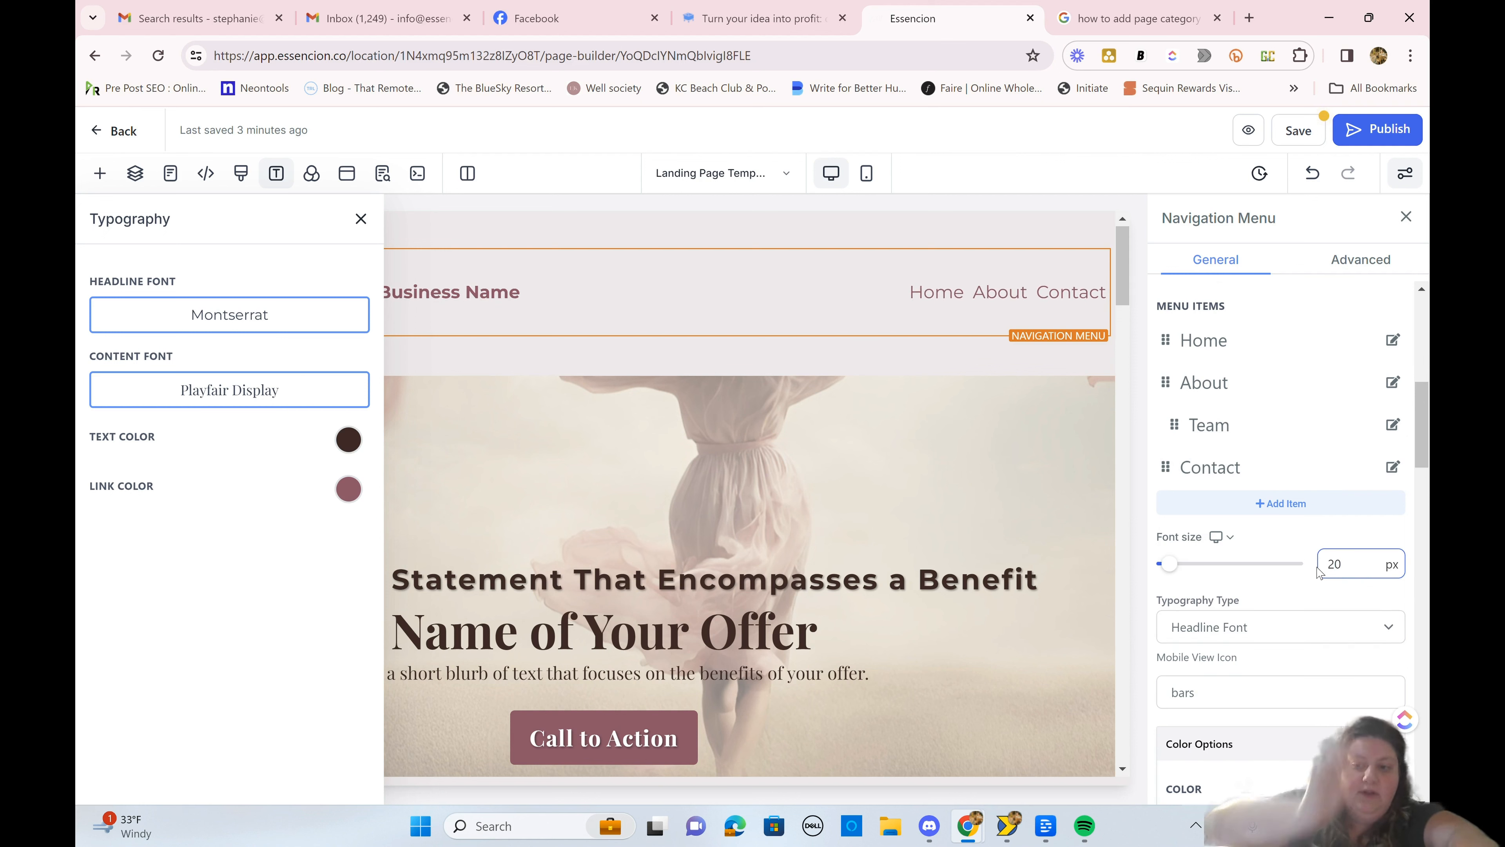
Step: Turn off the Headline In Menu option in the navigation menu's advanced settings to hide the business name
{"action": "scroll", "coordinate": [1298, 379], "scroll_direction": "up", "scroll_amount": 5}
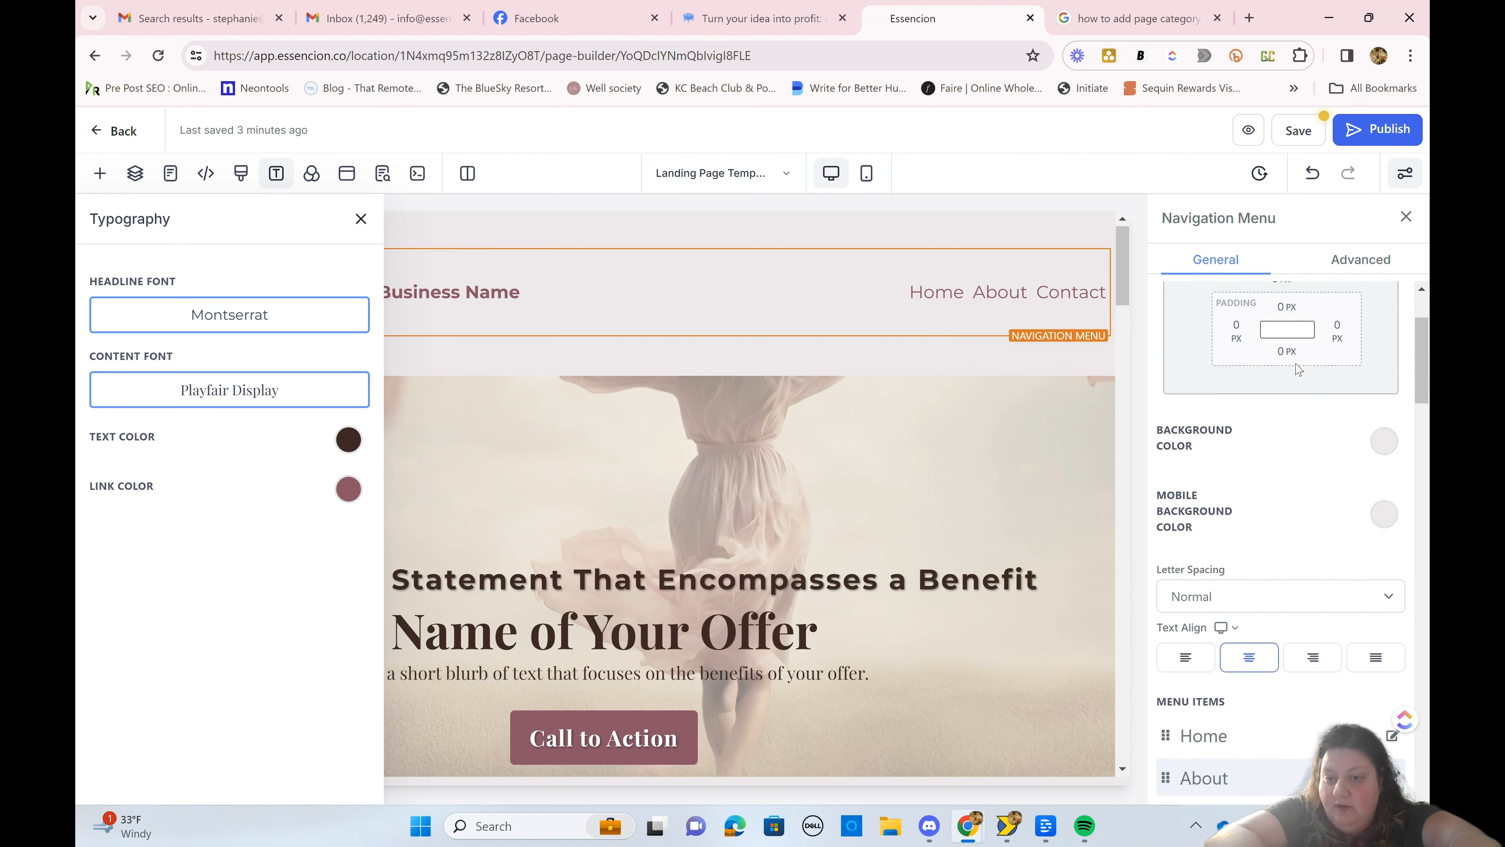
{"action": "scroll", "coordinate": [1300, 369], "scroll_direction": "up", "scroll_amount": 3}
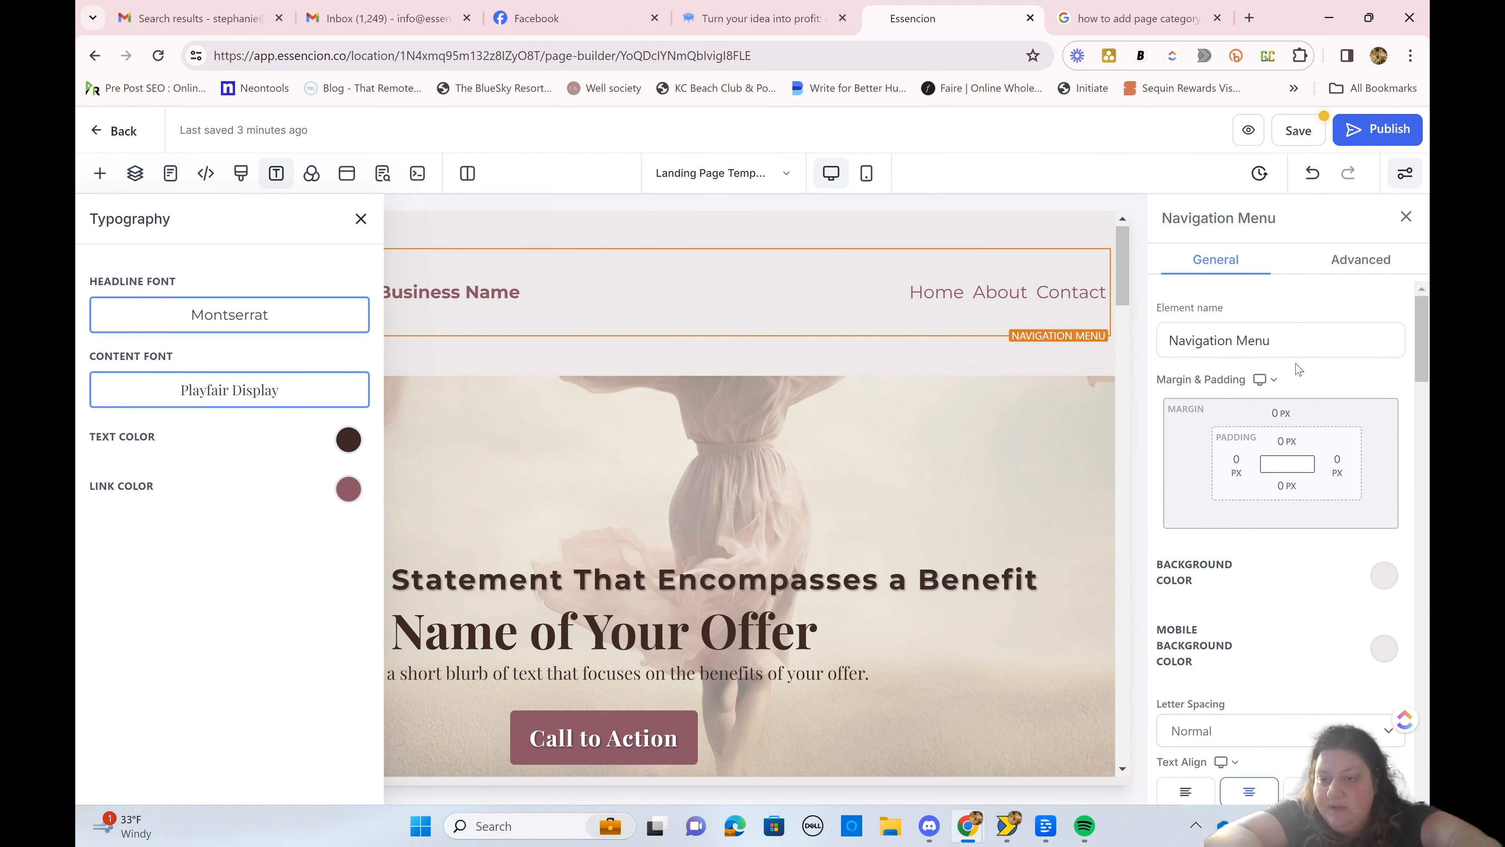
{"action": "scroll", "coordinate": [1173, 520], "scroll_direction": "down", "scroll_amount": 8}
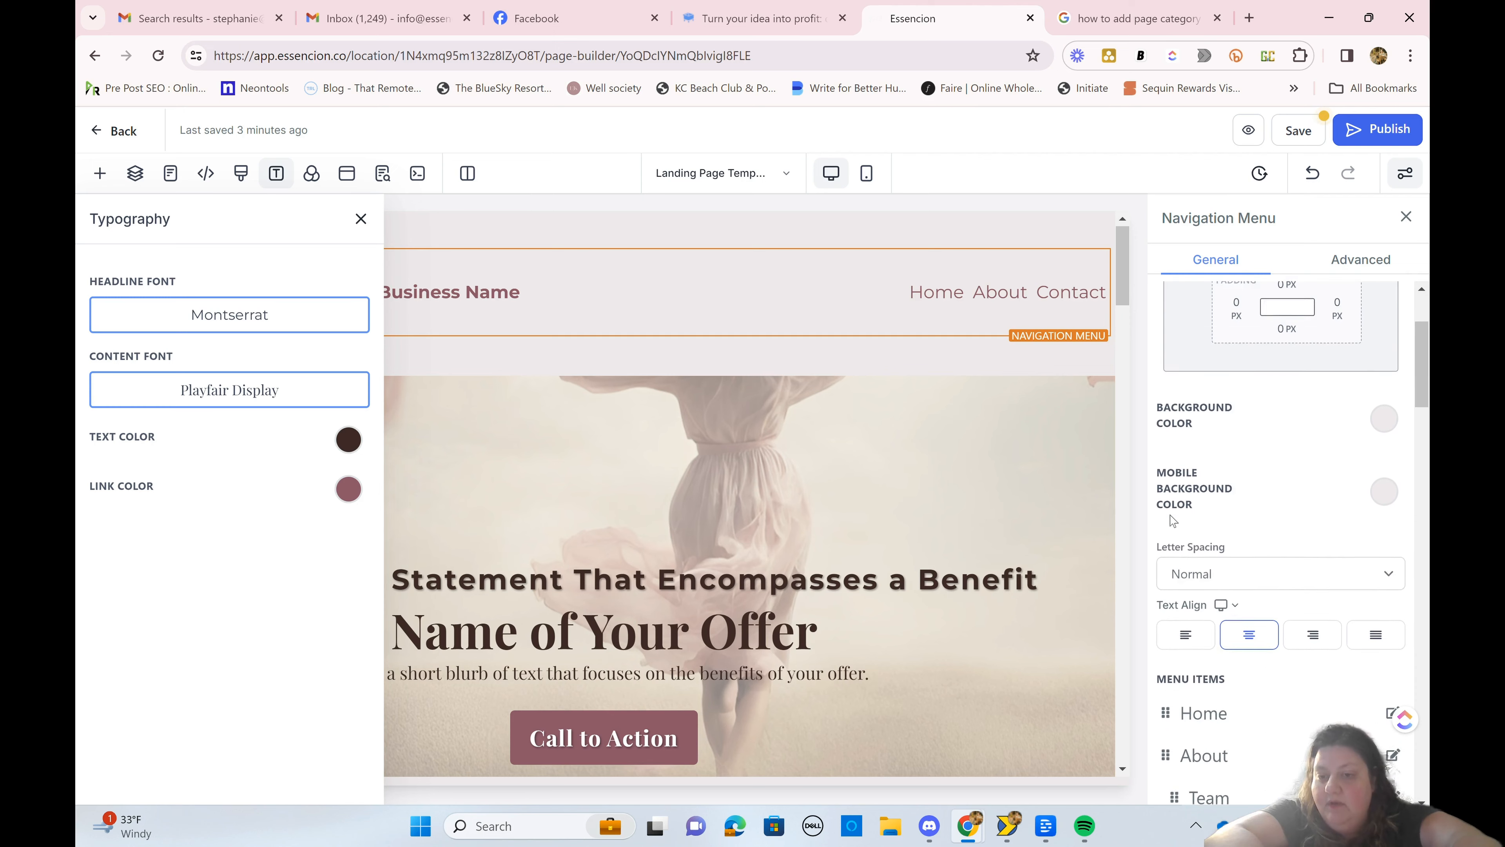
{"action": "scroll", "coordinate": [1171, 520], "scroll_direction": "down", "scroll_amount": 8}
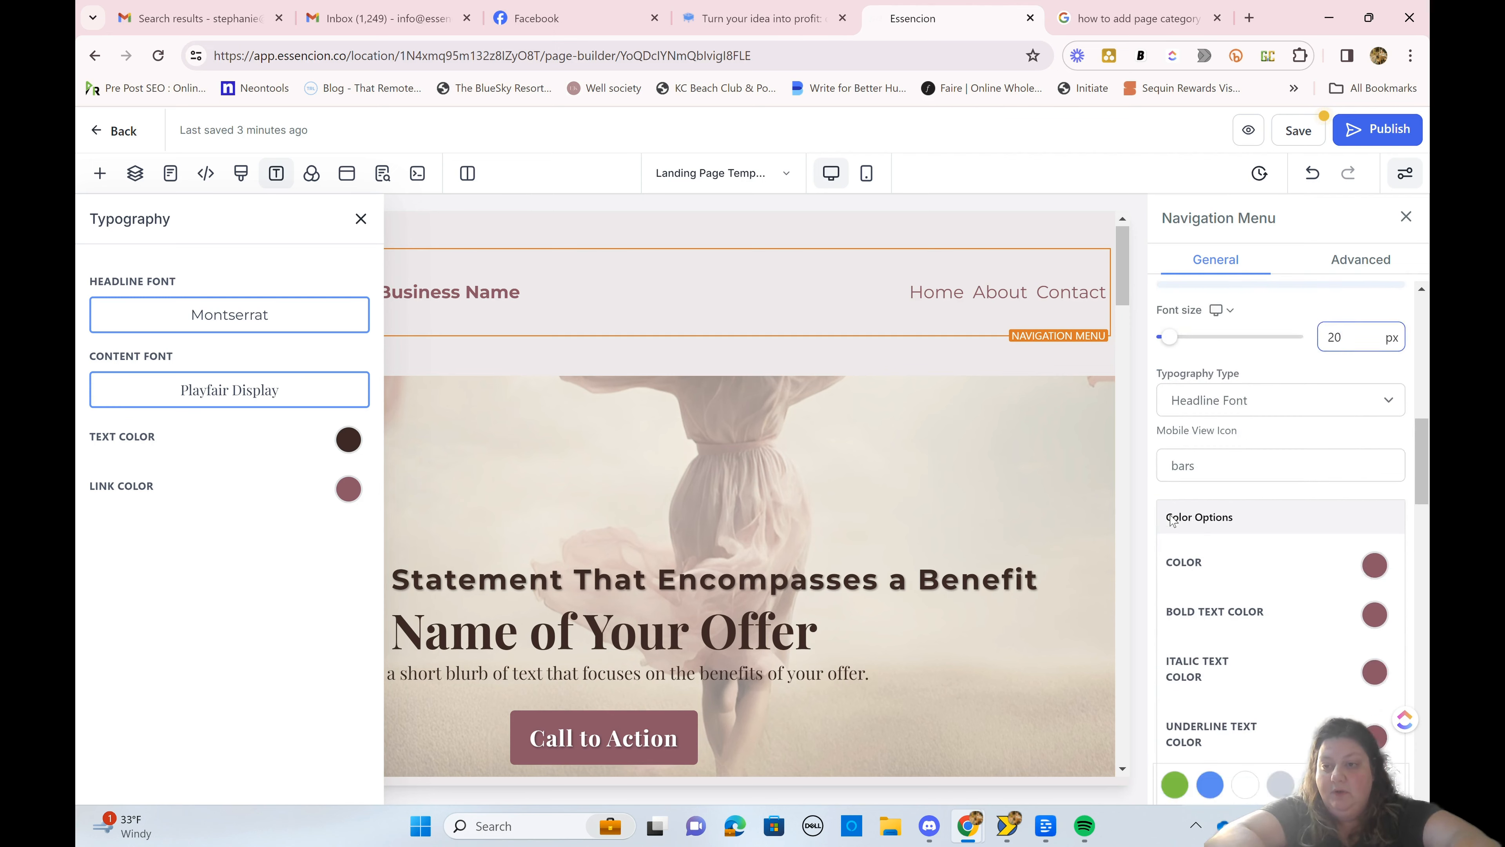
{"action": "scroll", "coordinate": [1171, 520], "scroll_direction": "up", "scroll_amount": 5}
{"action": "scroll", "coordinate": [1171, 520], "scroll_direction": "up", "scroll_amount": 2}
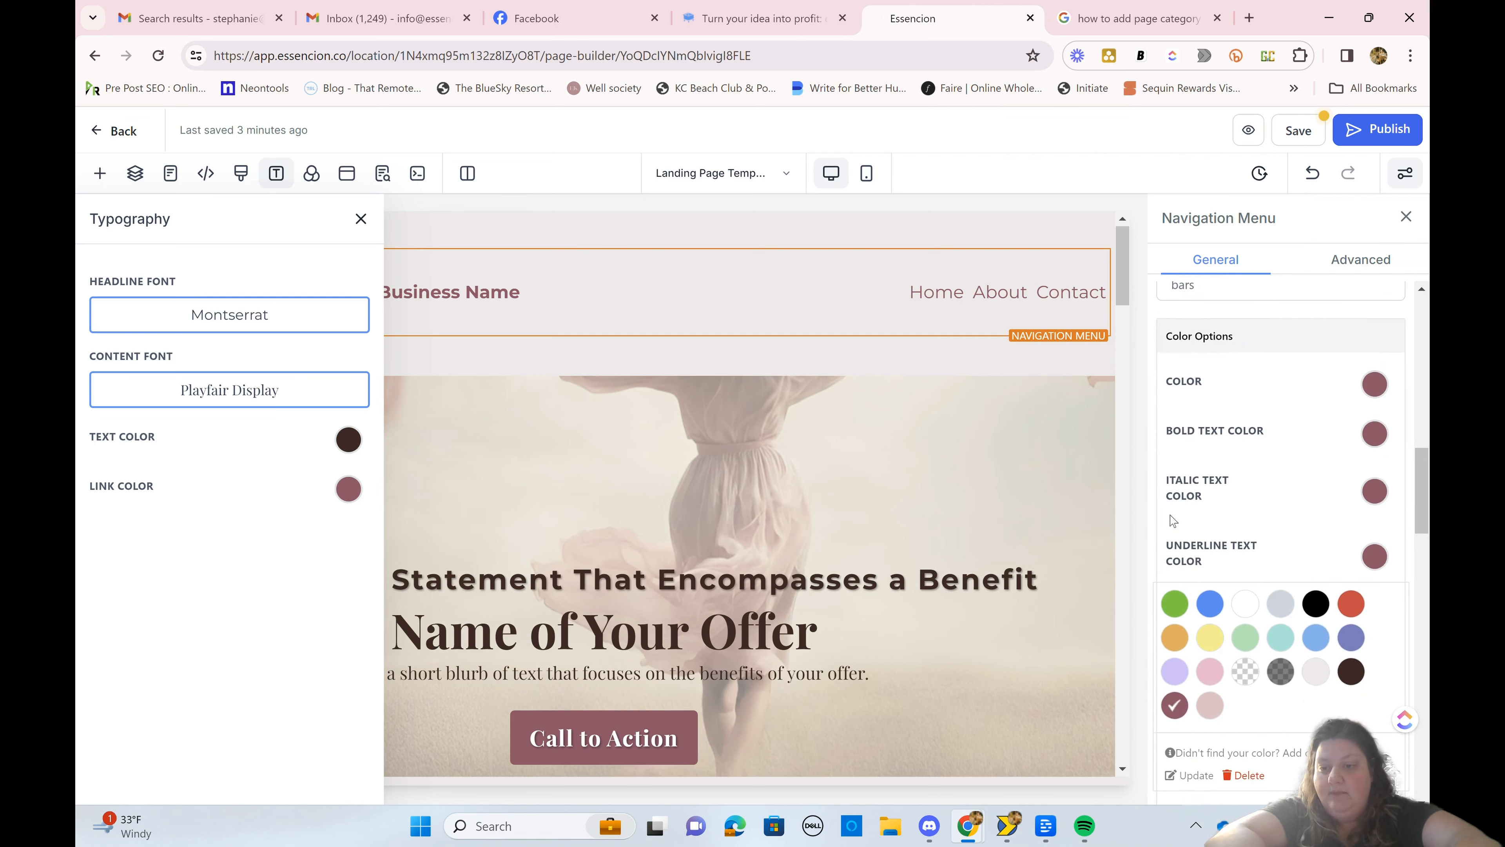
{"action": "left_click", "coordinate": [1383, 620]}
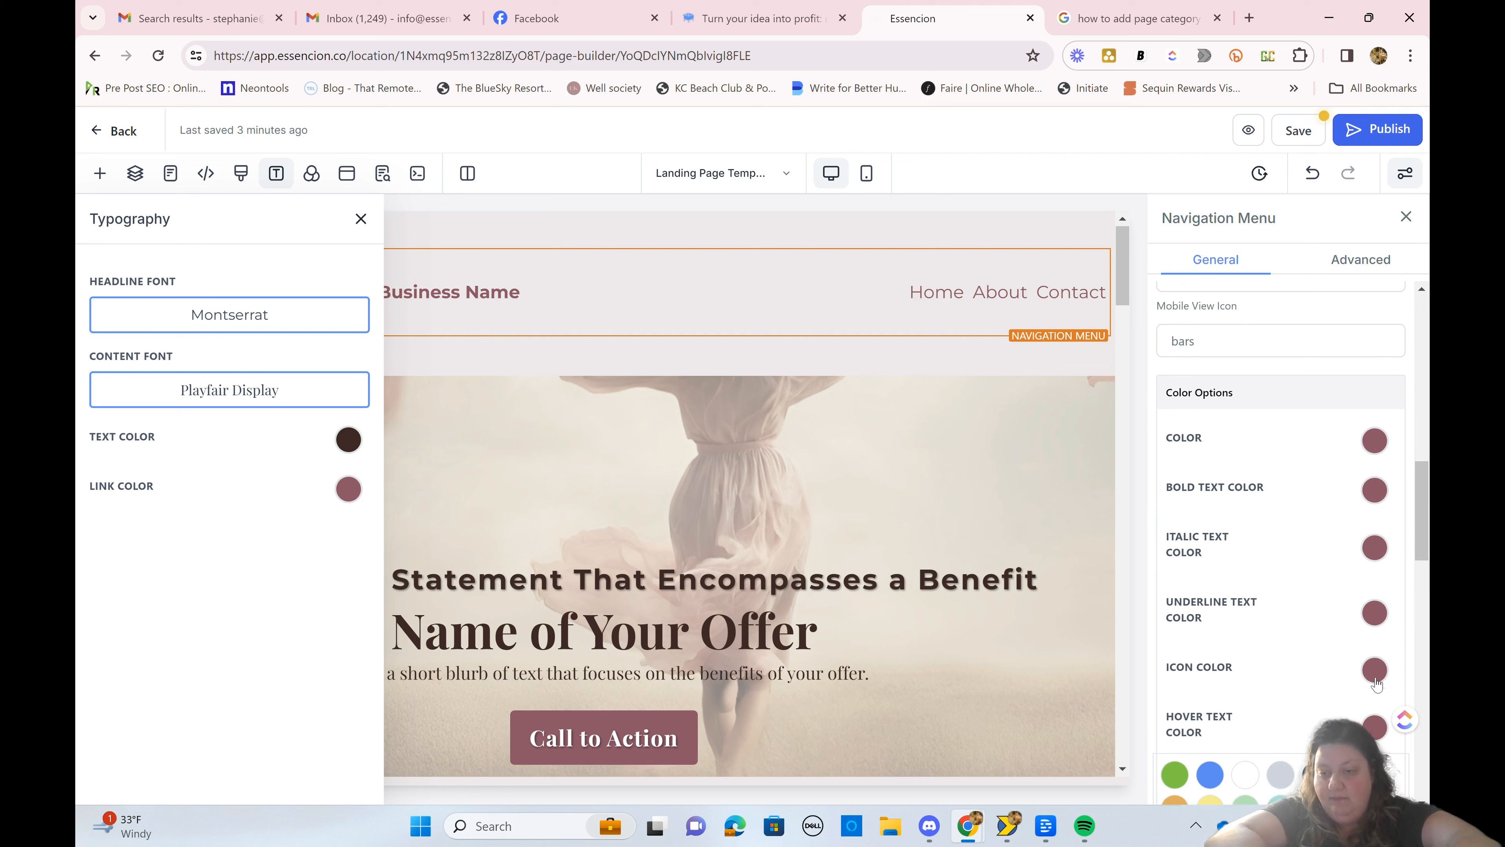
{"action": "scroll", "coordinate": [1281, 533], "scroll_direction": "down", "scroll_amount": 10}
{"action": "left_click", "coordinate": [1354, 259]}
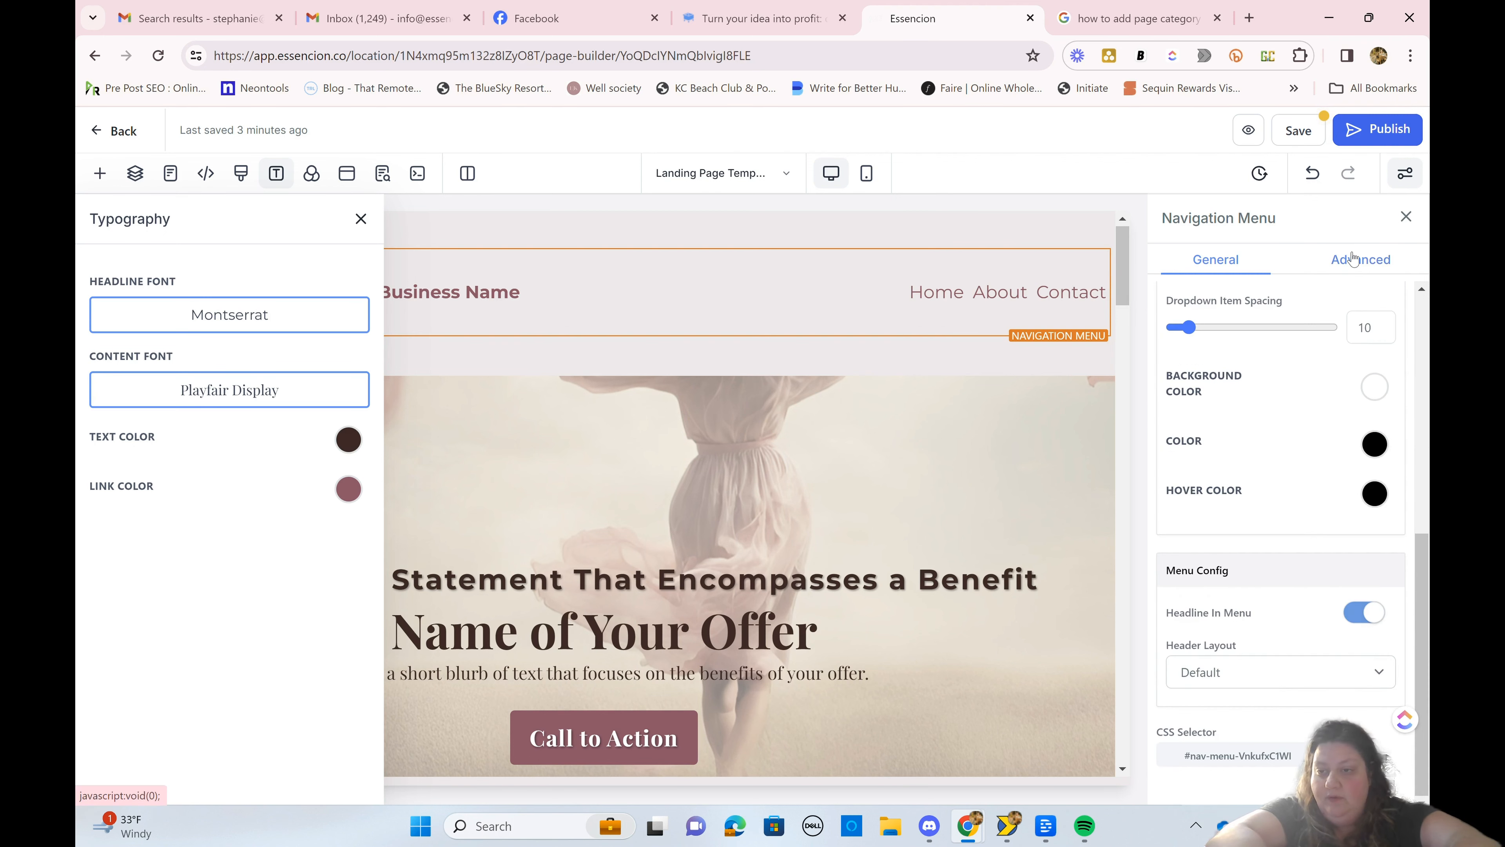
{"action": "scroll", "coordinate": [1269, 445], "scroll_direction": "up", "scroll_amount": 8}
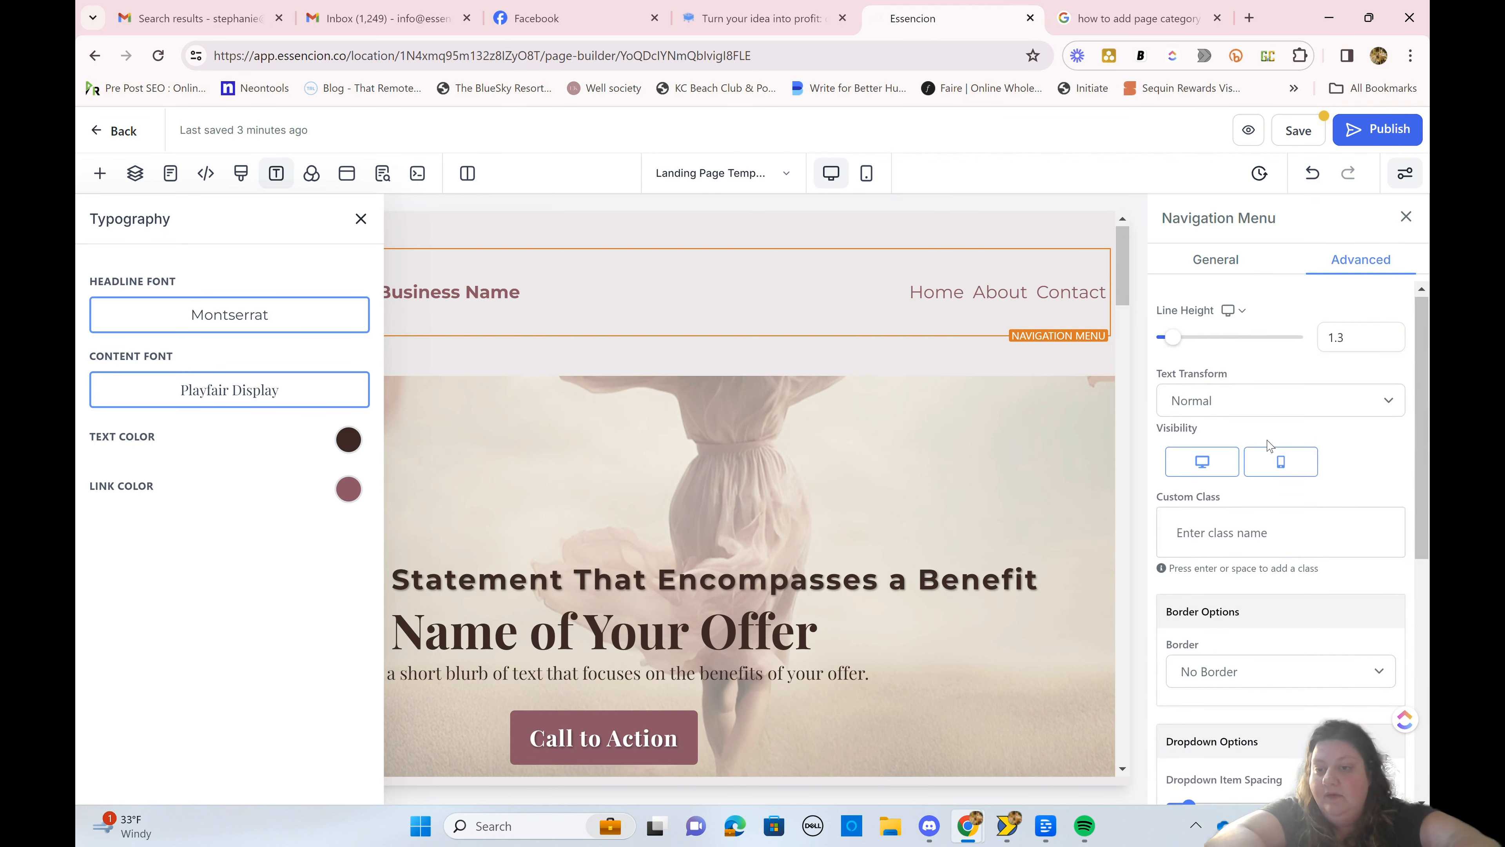
{"action": "scroll", "coordinate": [1304, 534], "scroll_direction": "down", "scroll_amount": 8}
{"action": "left_click", "coordinate": [1365, 612]}
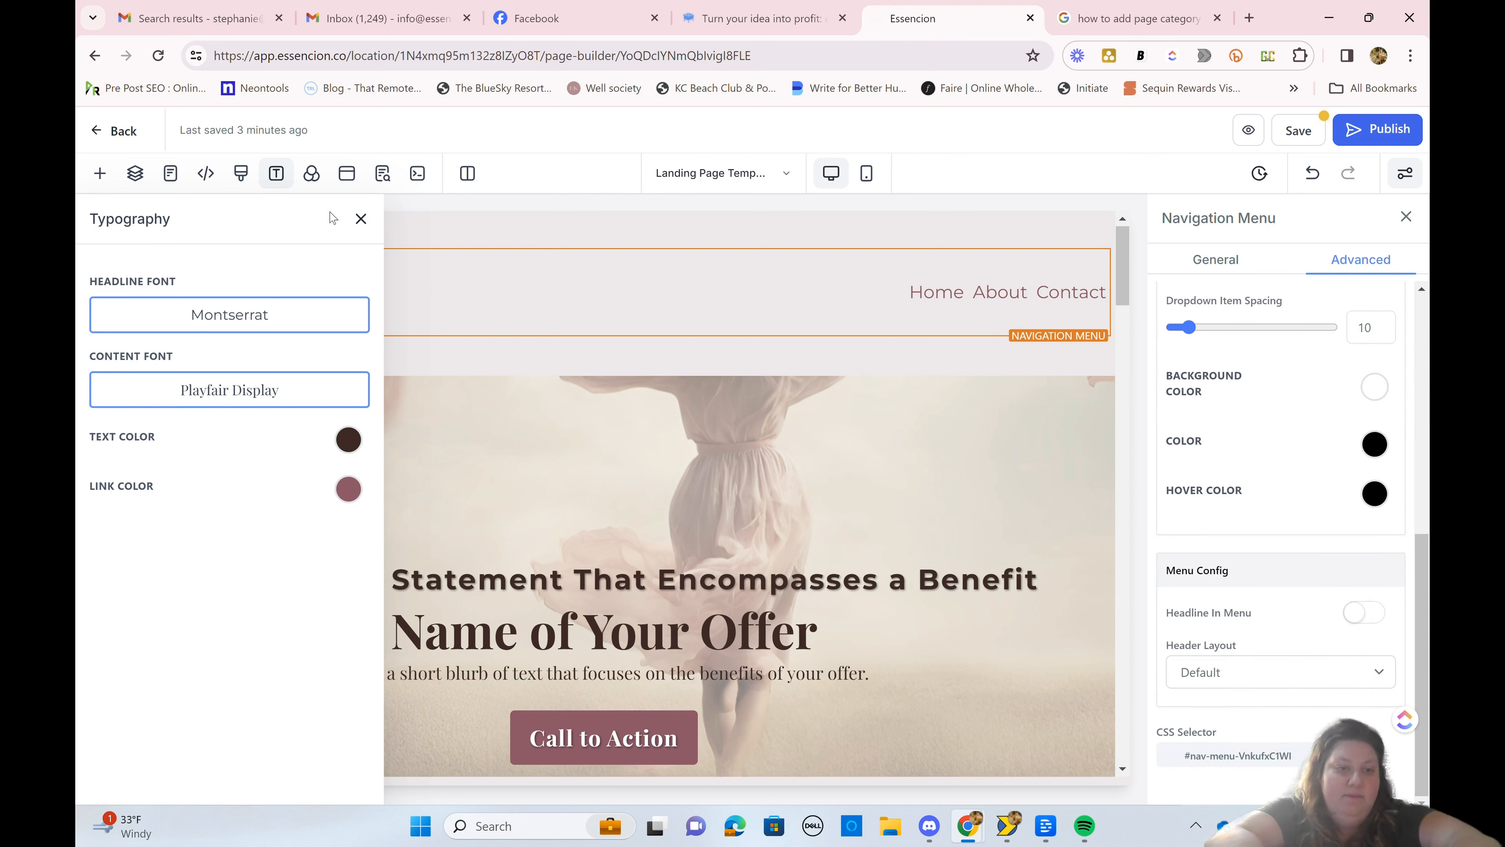
Step: Close the typography settings and set the navigation menu's dropdown background color to the palette's pale pinkish gray
{"action": "left_click", "coordinate": [361, 218]}
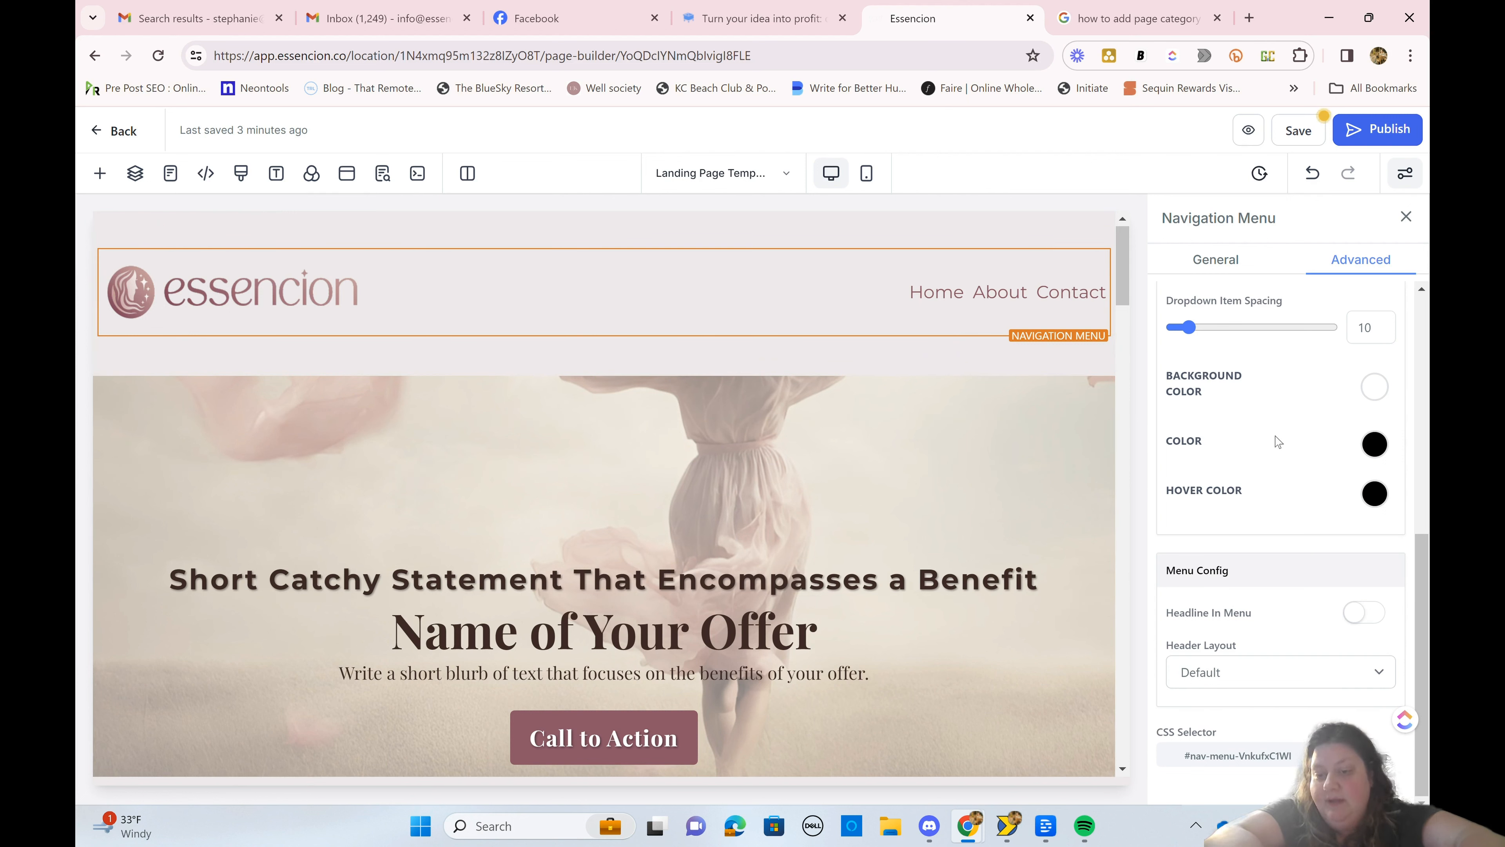
{"action": "scroll", "coordinate": [1277, 442], "scroll_direction": "up", "scroll_amount": 3}
{"action": "mouse_move", "coordinate": [1001, 297]}
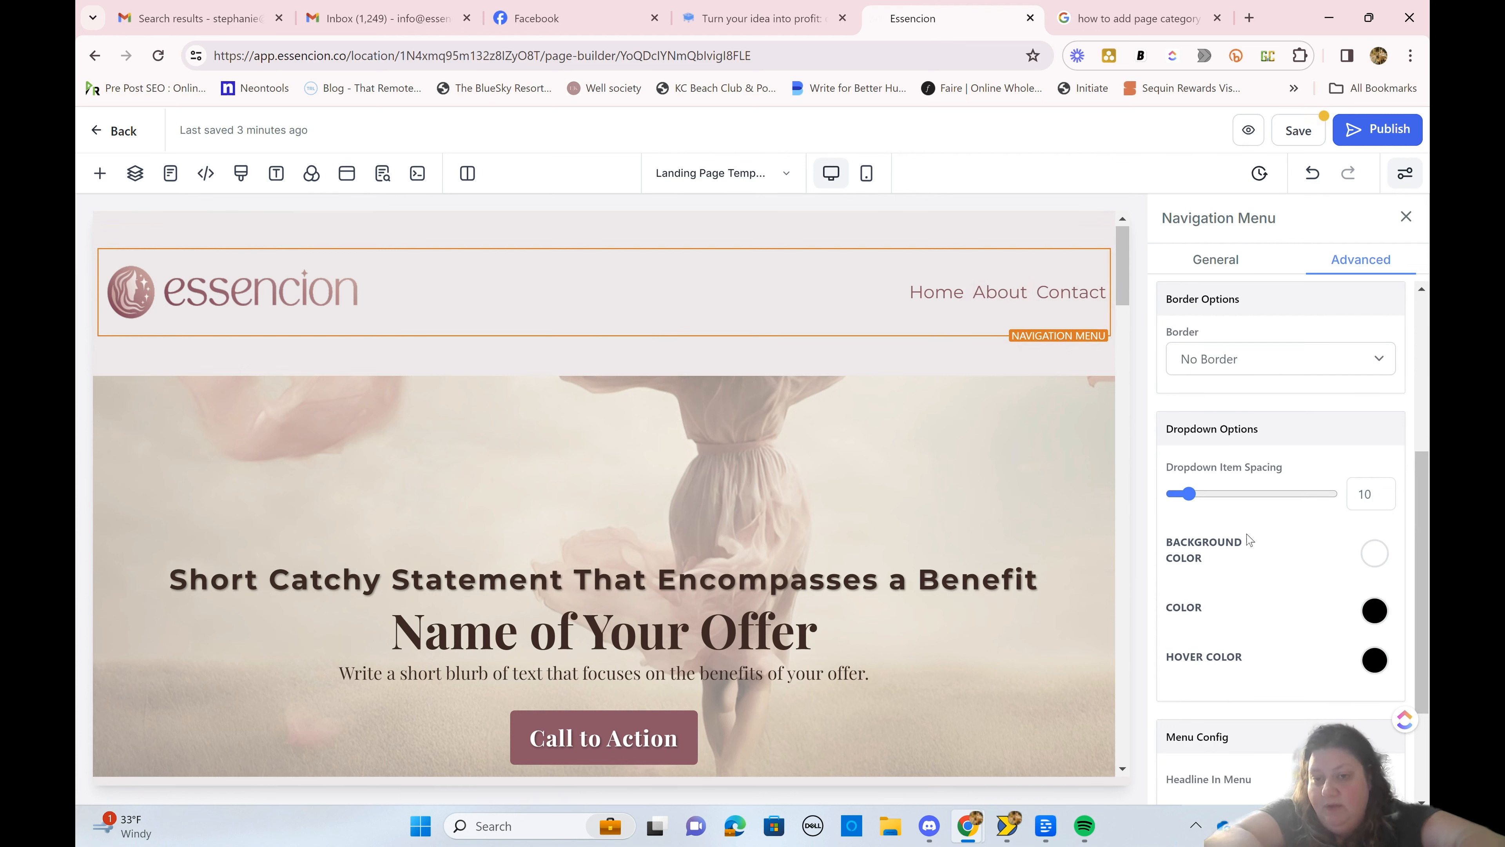
{"action": "left_click", "coordinate": [1375, 552]}
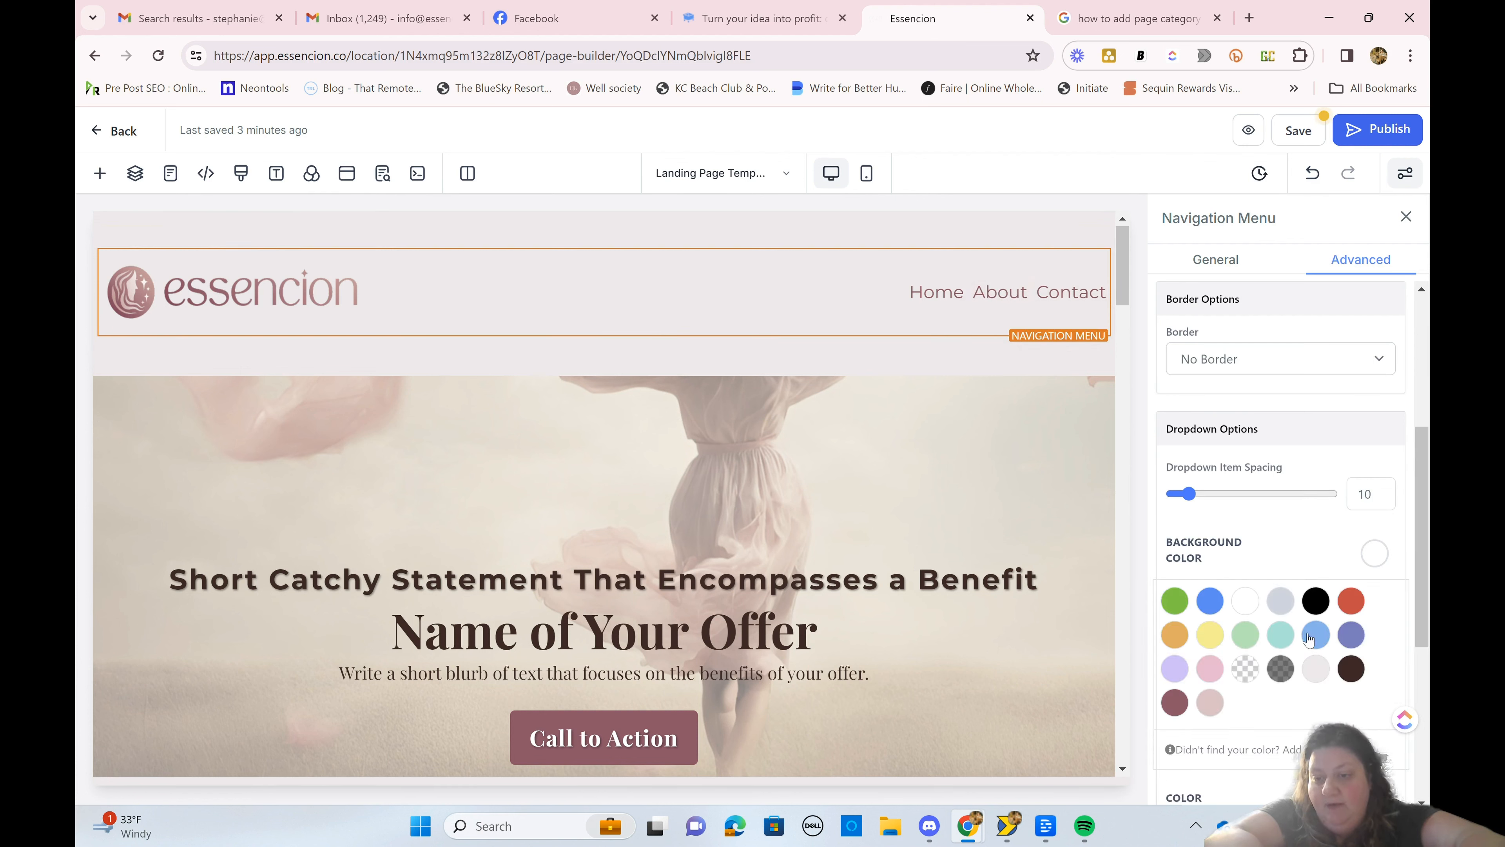
{"action": "left_click", "coordinate": [1317, 670]}
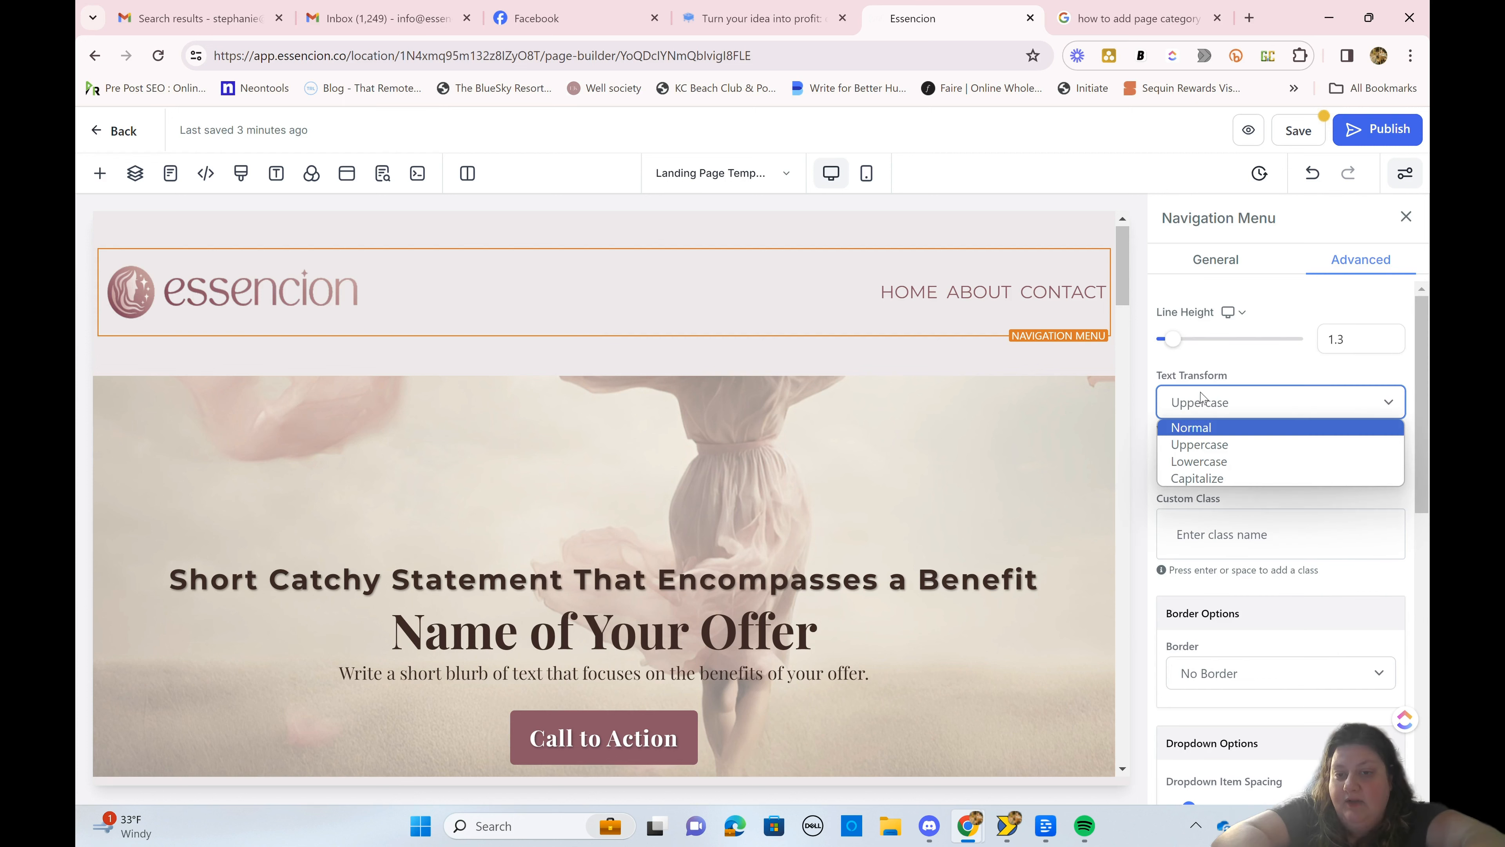
Step: Set the navigation menu's text transform to Uppercase
{"action": "left_click", "coordinate": [1200, 401]}
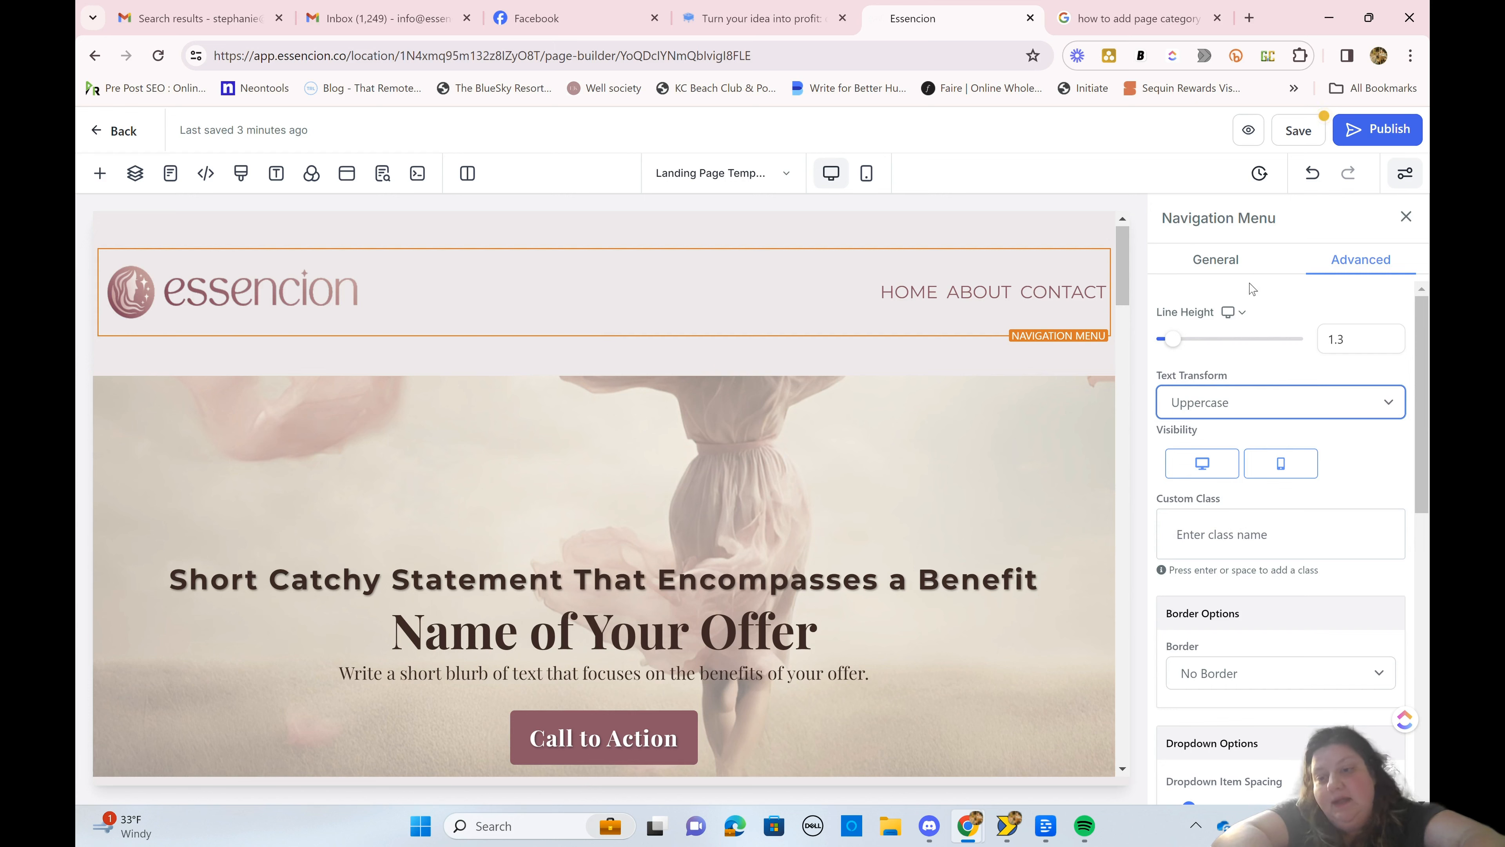
{"action": "scroll", "coordinate": [1252, 289], "scroll_direction": "down", "scroll_amount": 10}
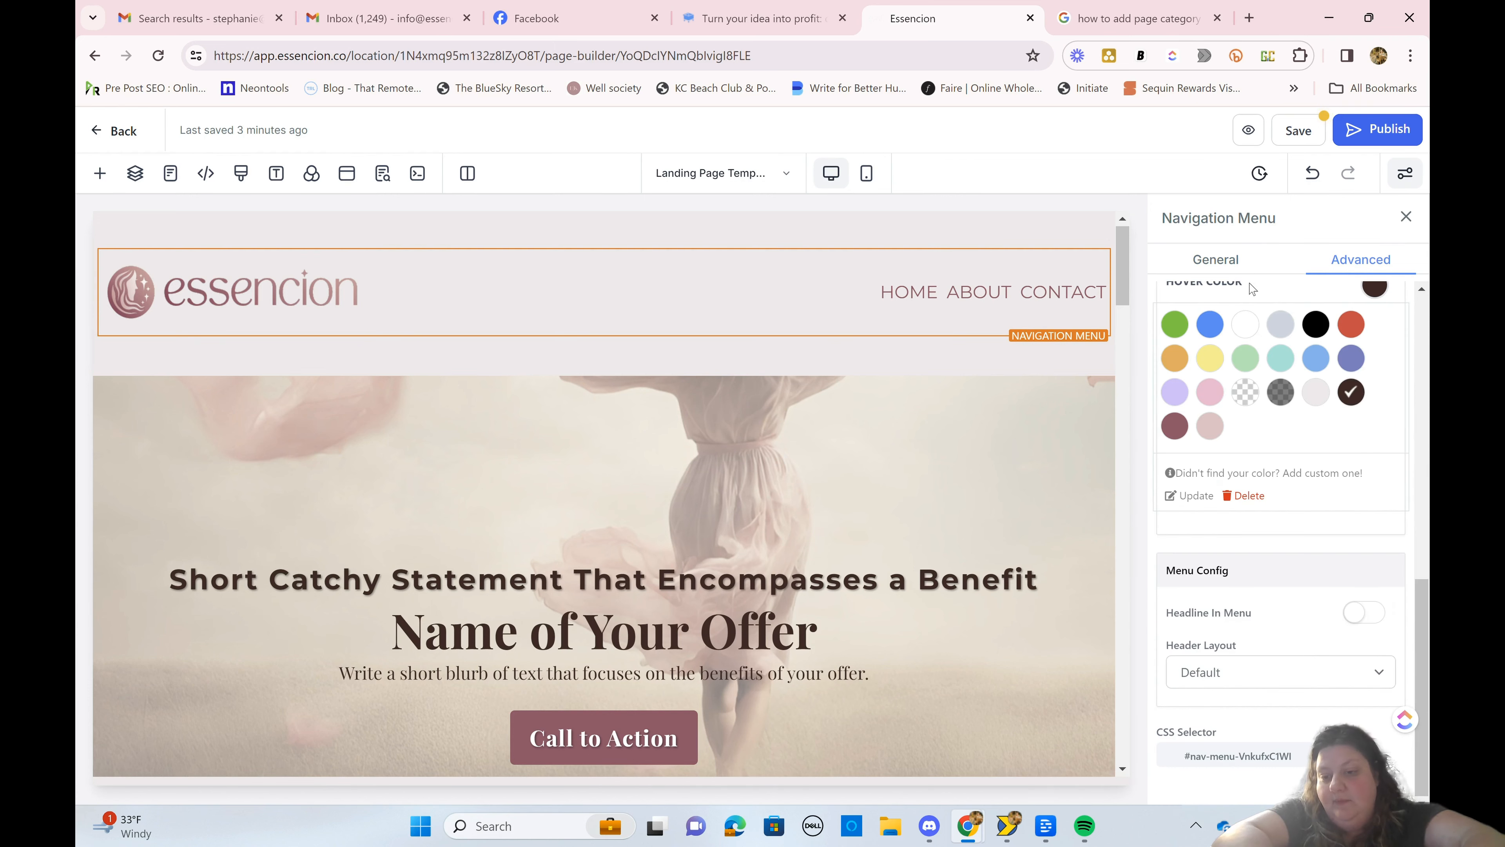
{"action": "scroll", "coordinate": [1252, 289], "scroll_direction": "up", "scroll_amount": 10}
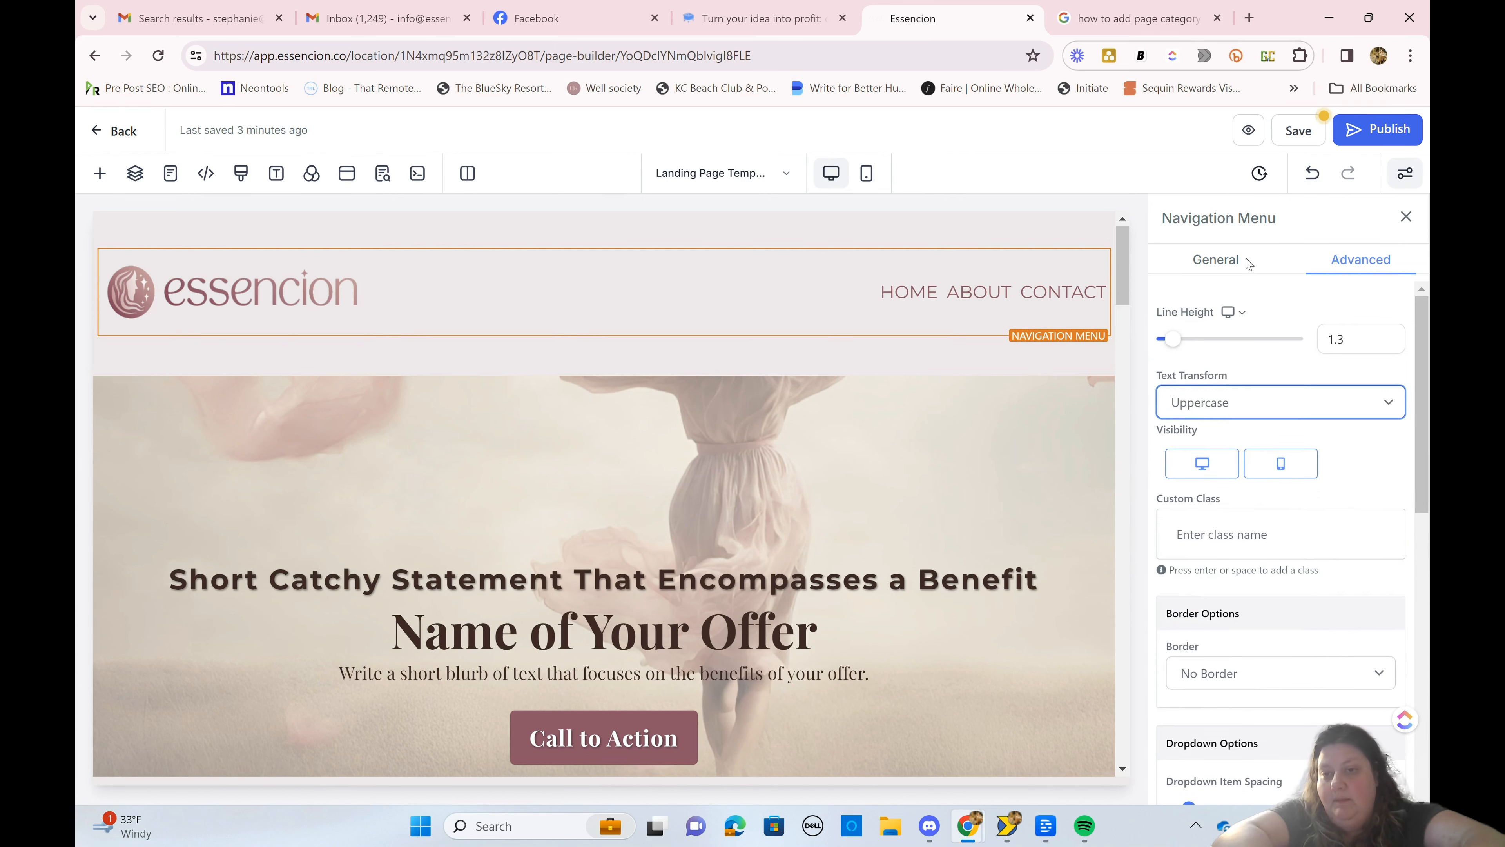
Step: Set the horizontal spacing between the navigation menu items to 25
{"action": "left_click", "coordinate": [1217, 264]}
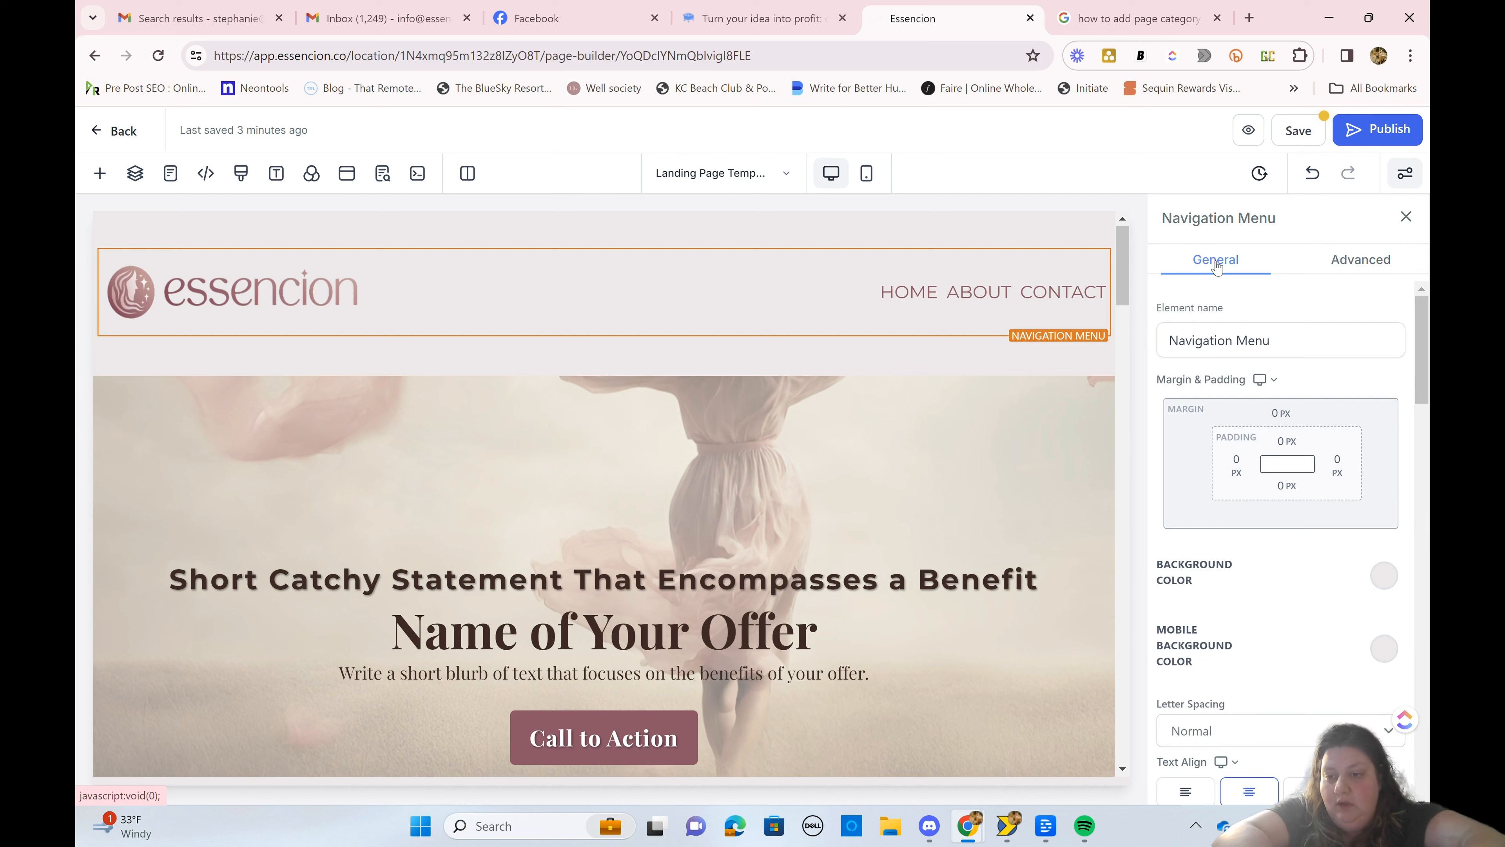
{"action": "scroll", "coordinate": [1233, 628], "scroll_direction": "down", "scroll_amount": 5}
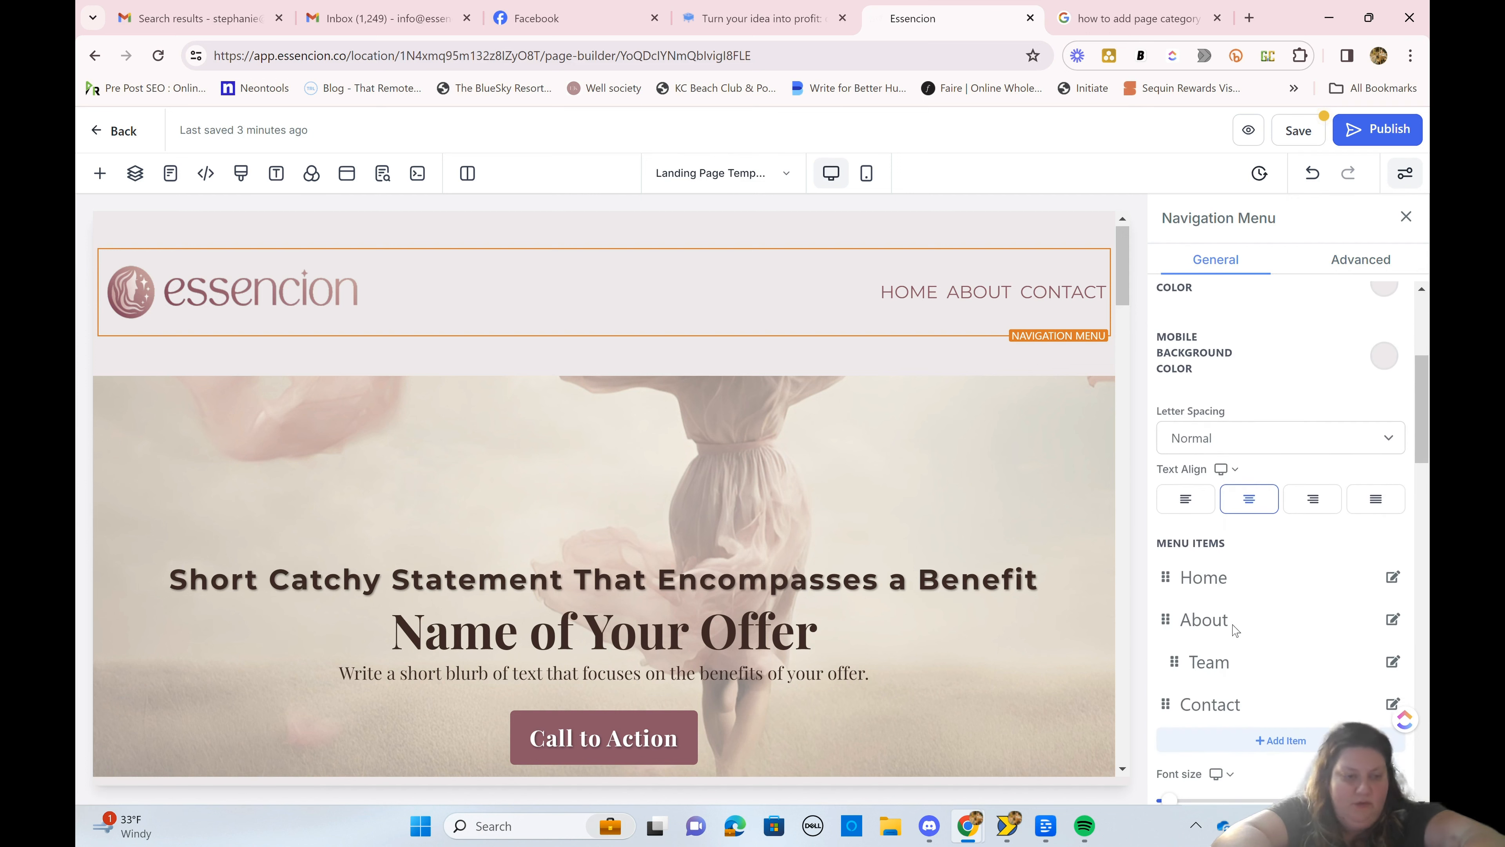
{"action": "scroll", "coordinate": [1235, 630], "scroll_direction": "down", "scroll_amount": 6}
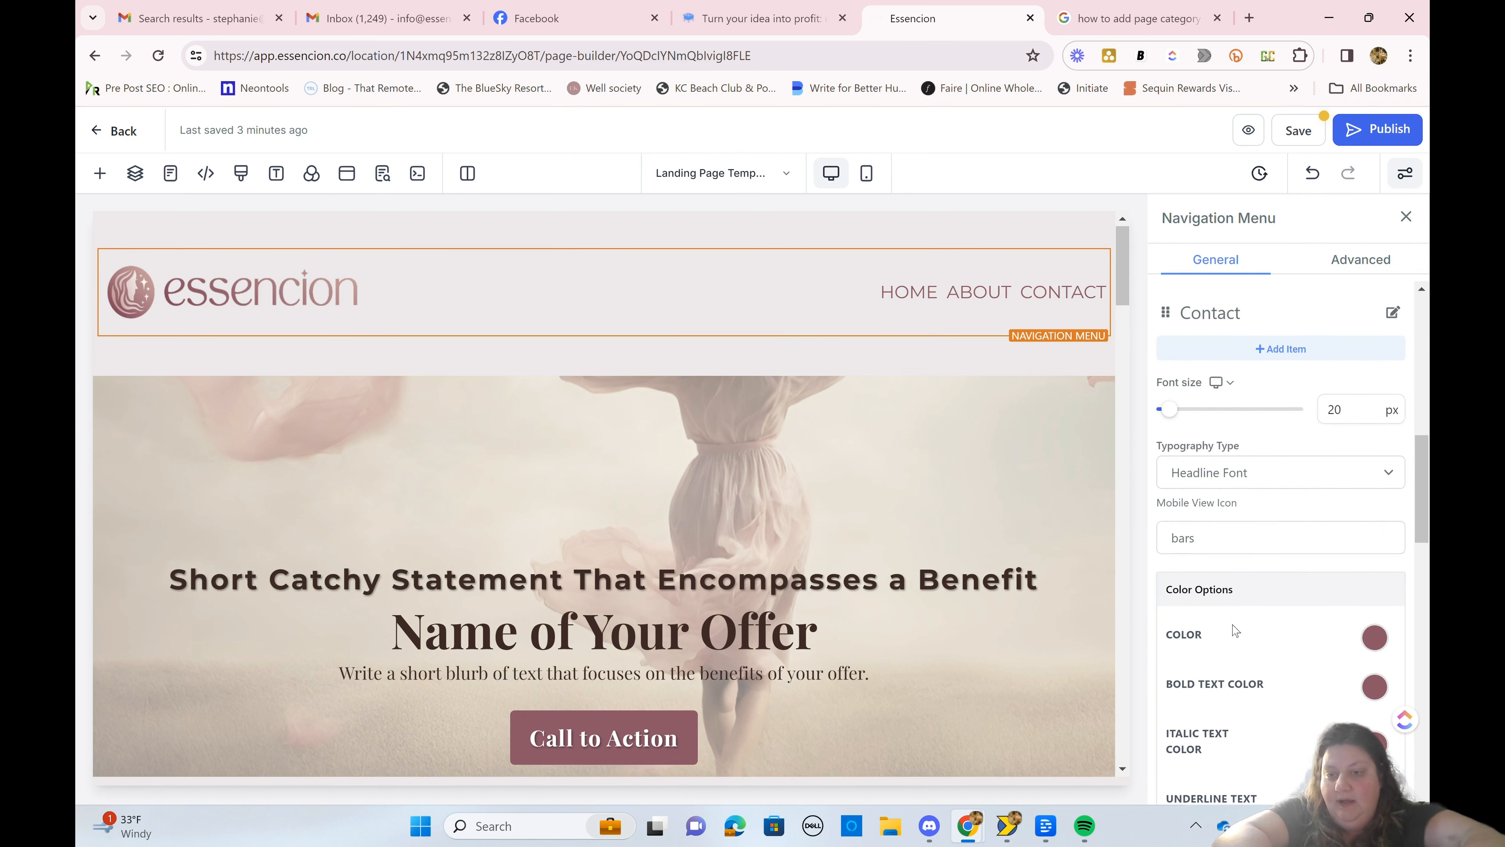
{"action": "scroll", "coordinate": [1233, 629], "scroll_direction": "down", "scroll_amount": 10}
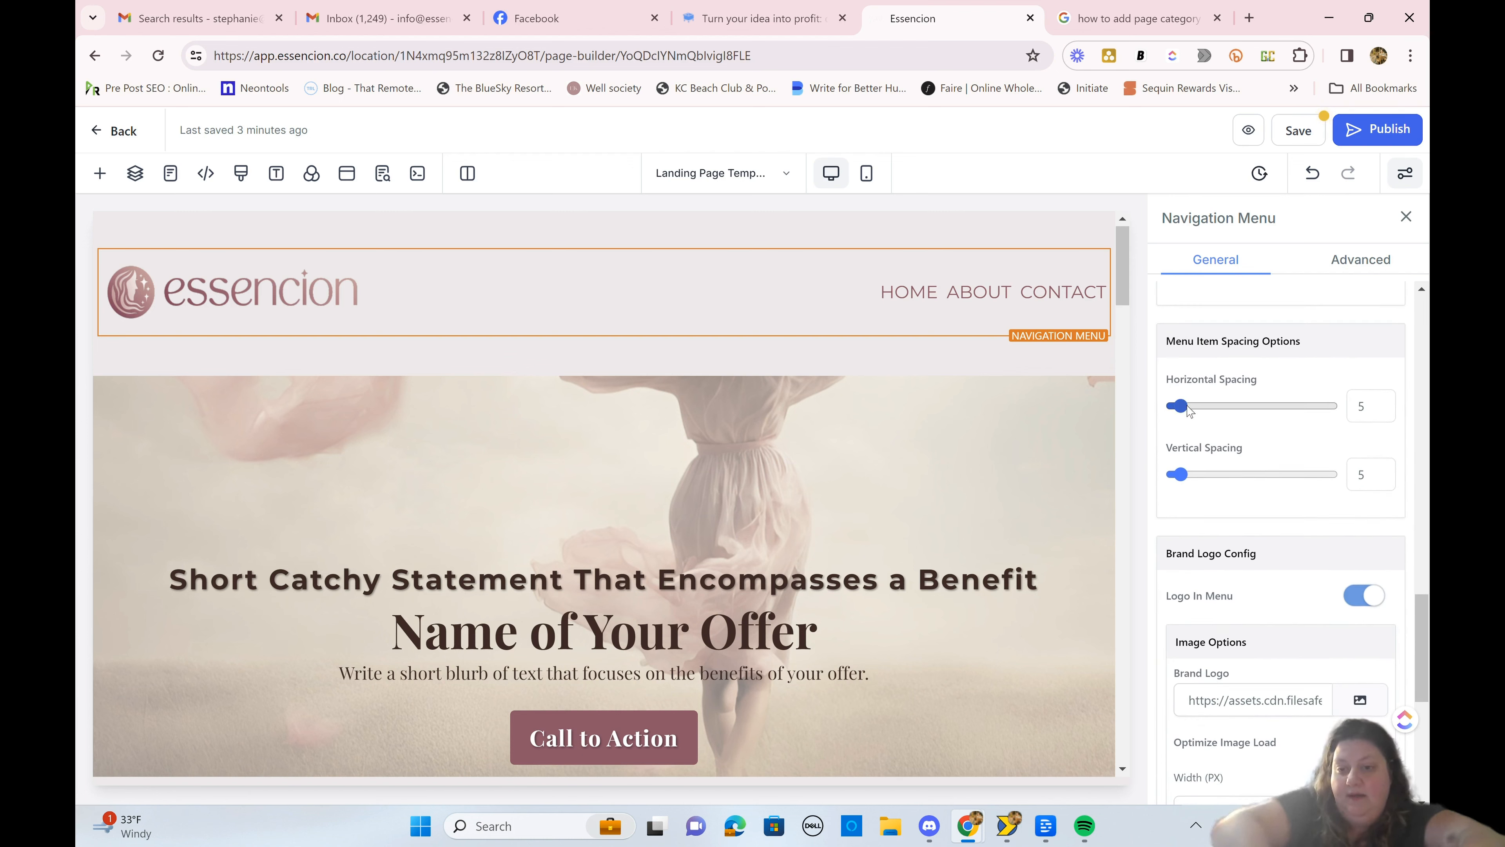
{"action": "left_click_drag", "start_coordinate": [1182, 409], "coordinate": [1212, 434]}
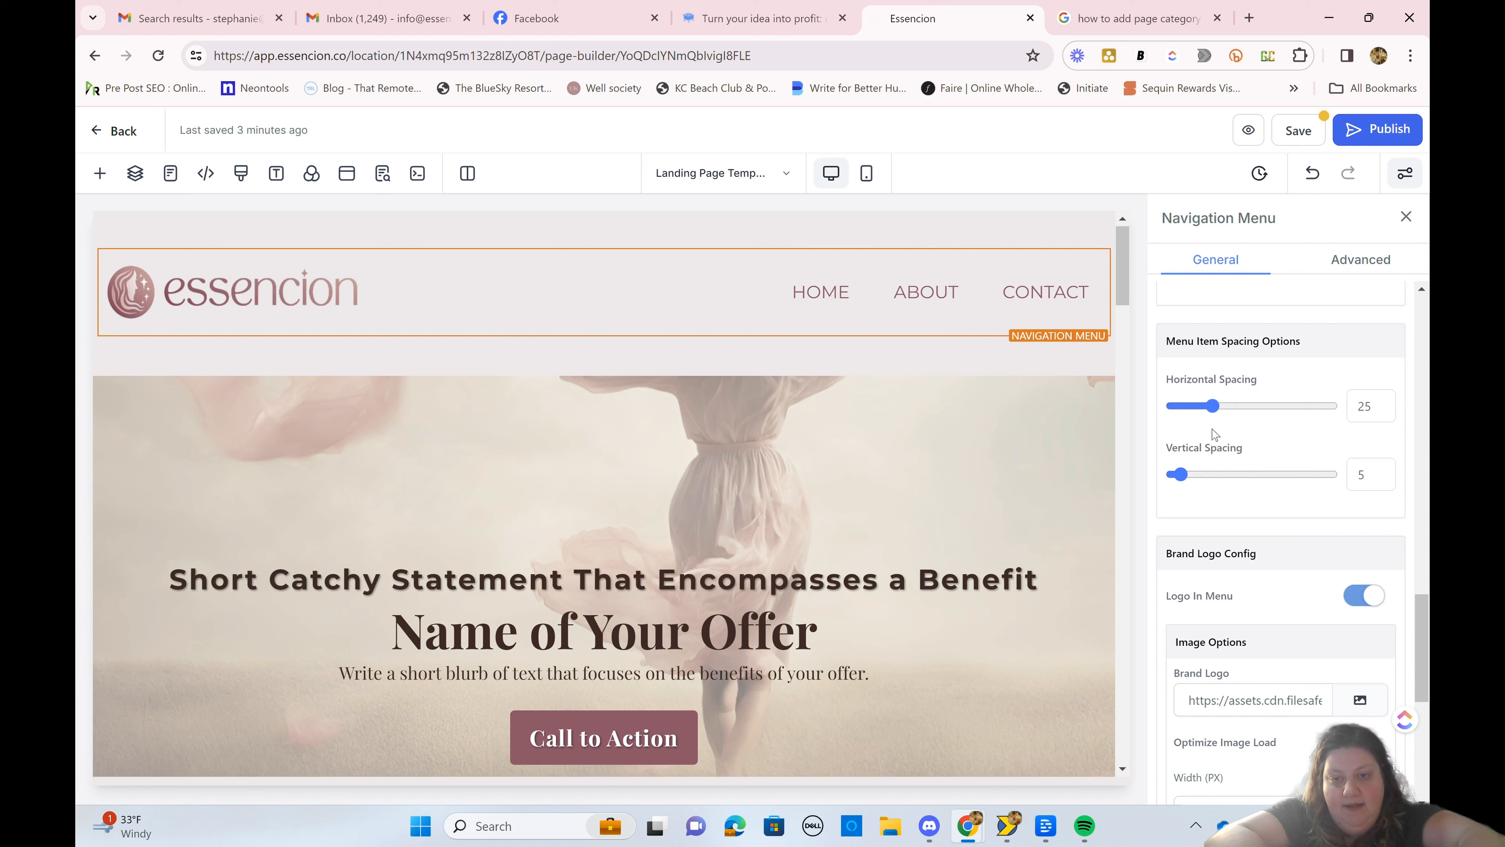
Step: Try 40 px for the navigation menu's right padding, and set it to 200 px
{"action": "scroll", "coordinate": [1213, 434], "scroll_direction": "up", "scroll_amount": 10}
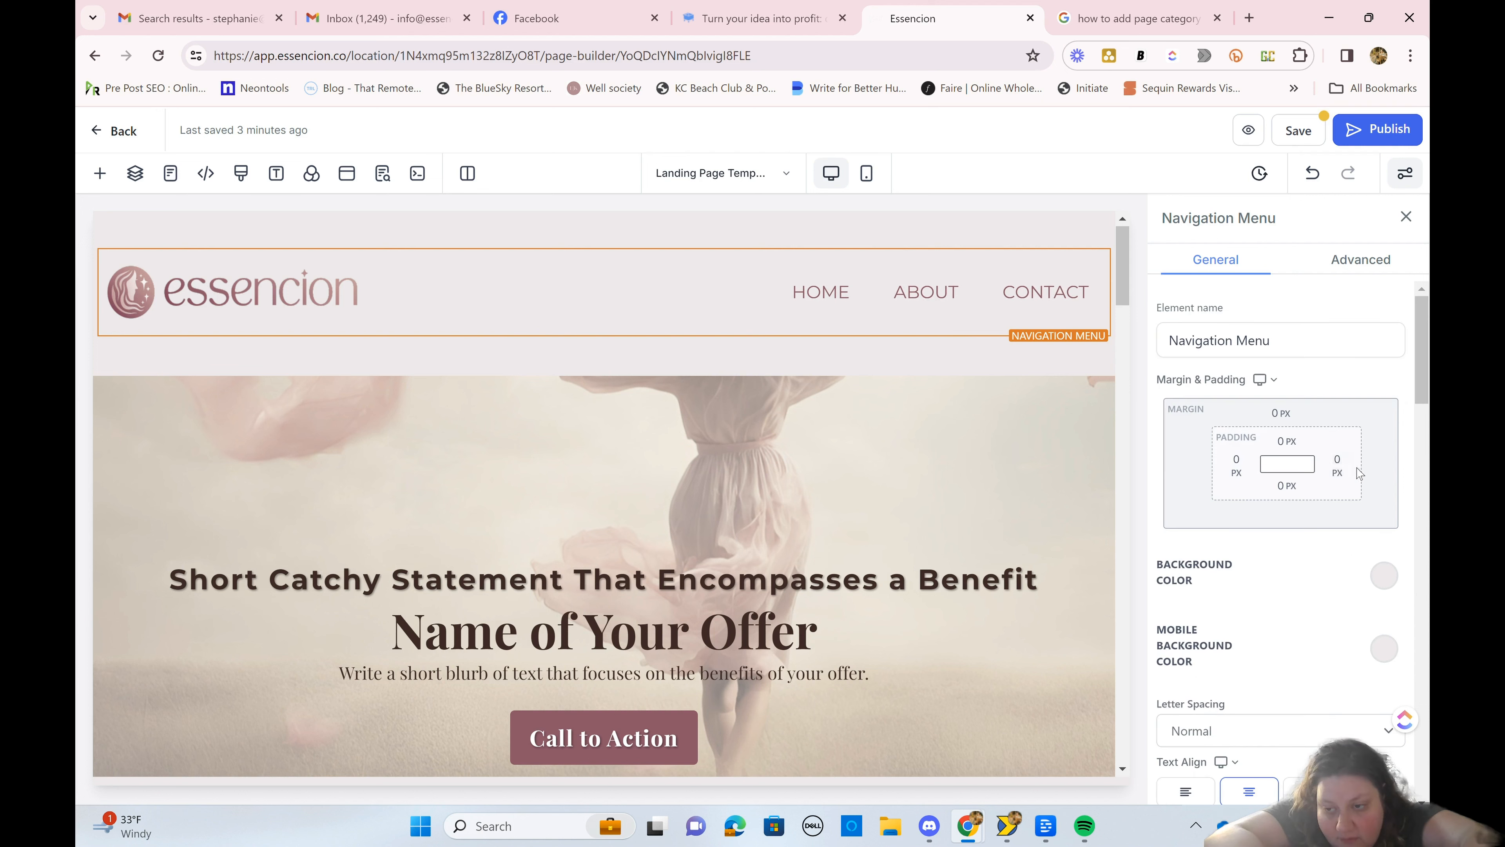
{"action": "left_click", "coordinate": [1336, 465]}
{"action": "left_click", "coordinate": [1262, 559]}
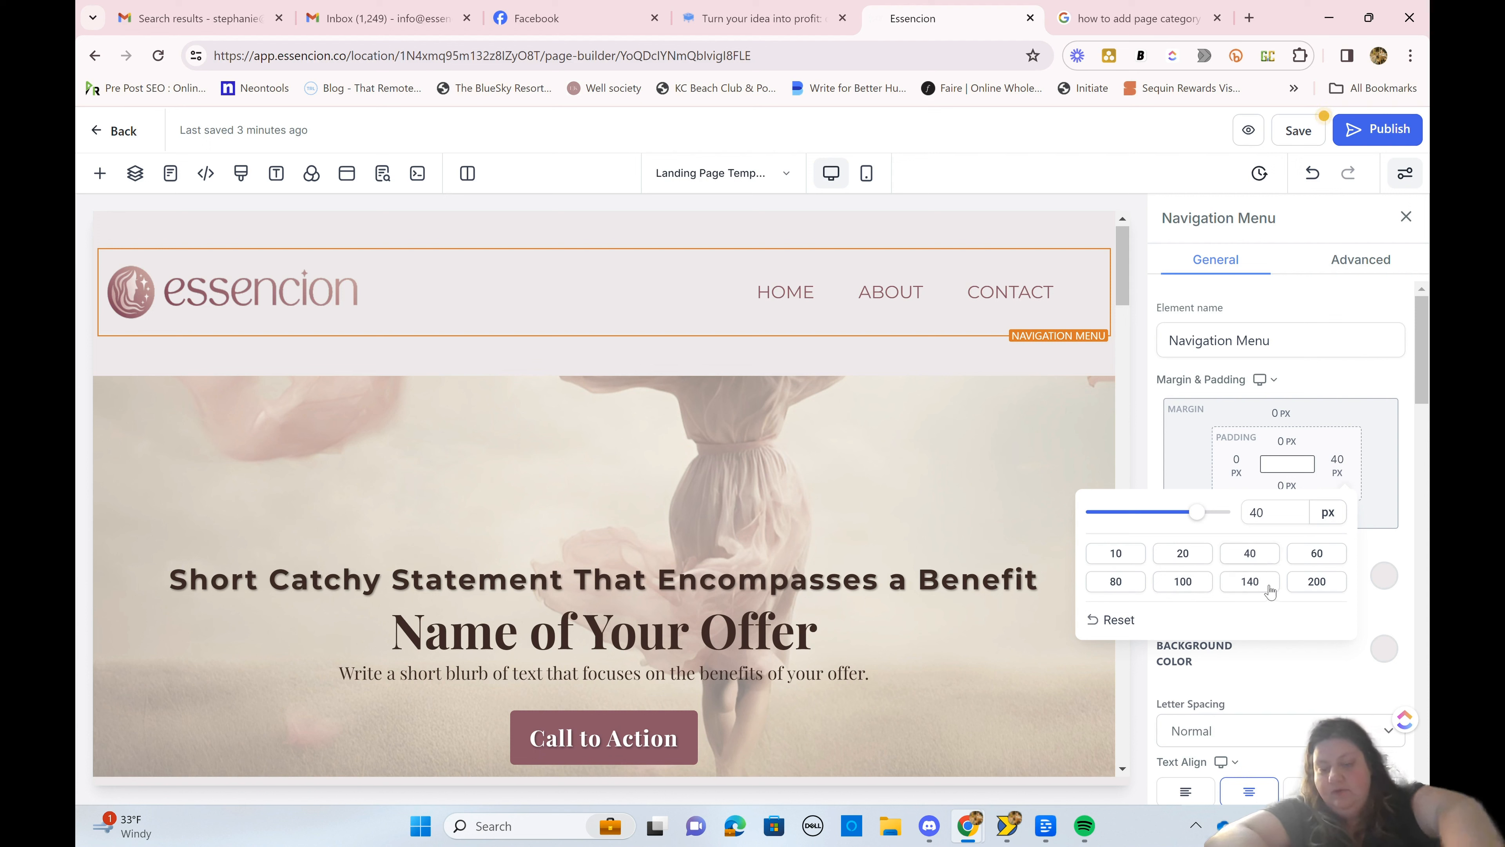
{"action": "left_click", "coordinate": [1310, 584]}
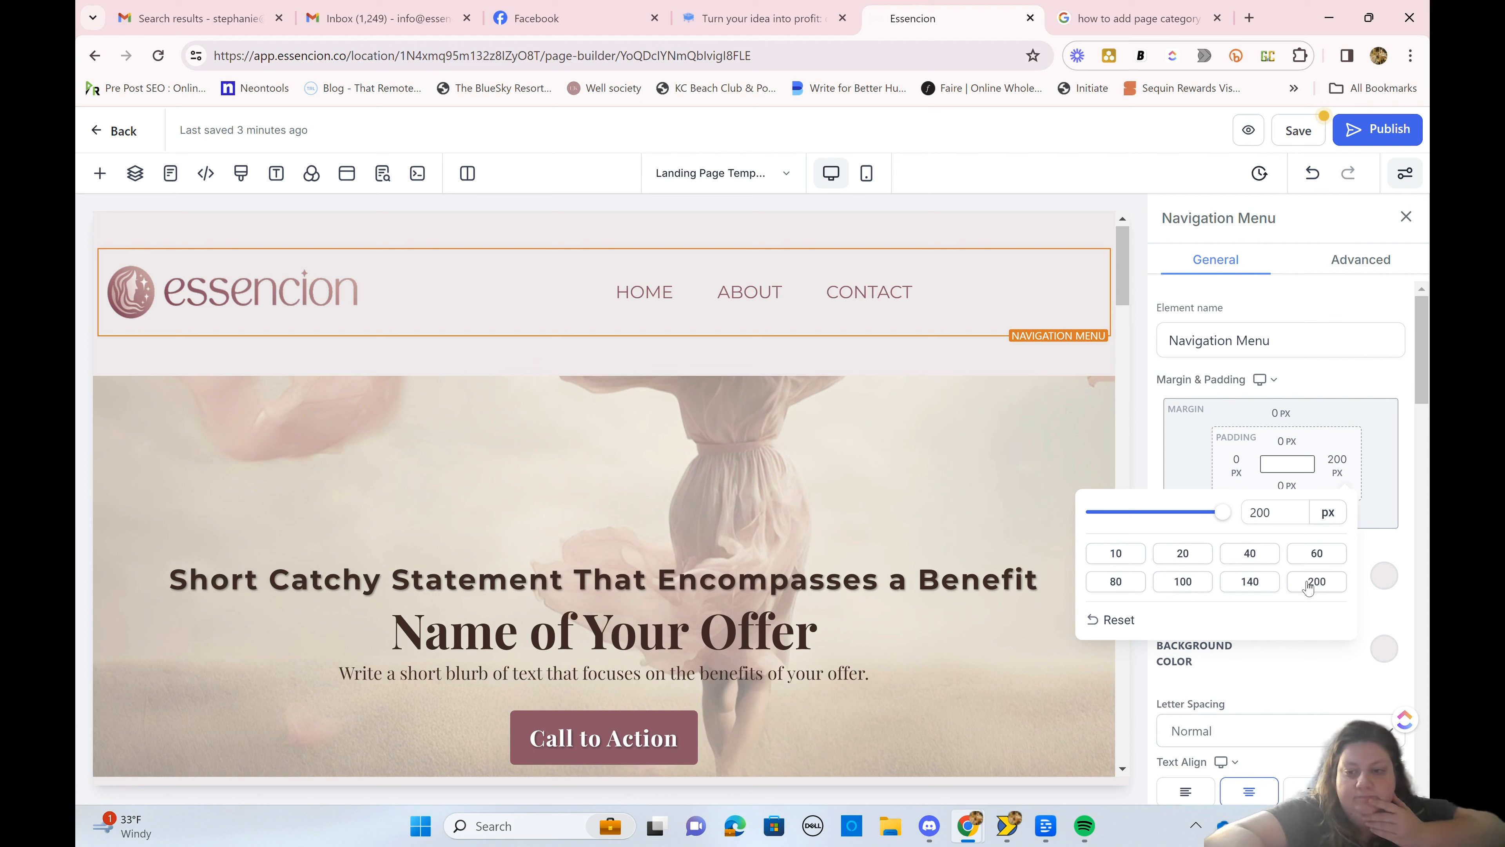
{"action": "left_click", "coordinate": [1307, 340]}
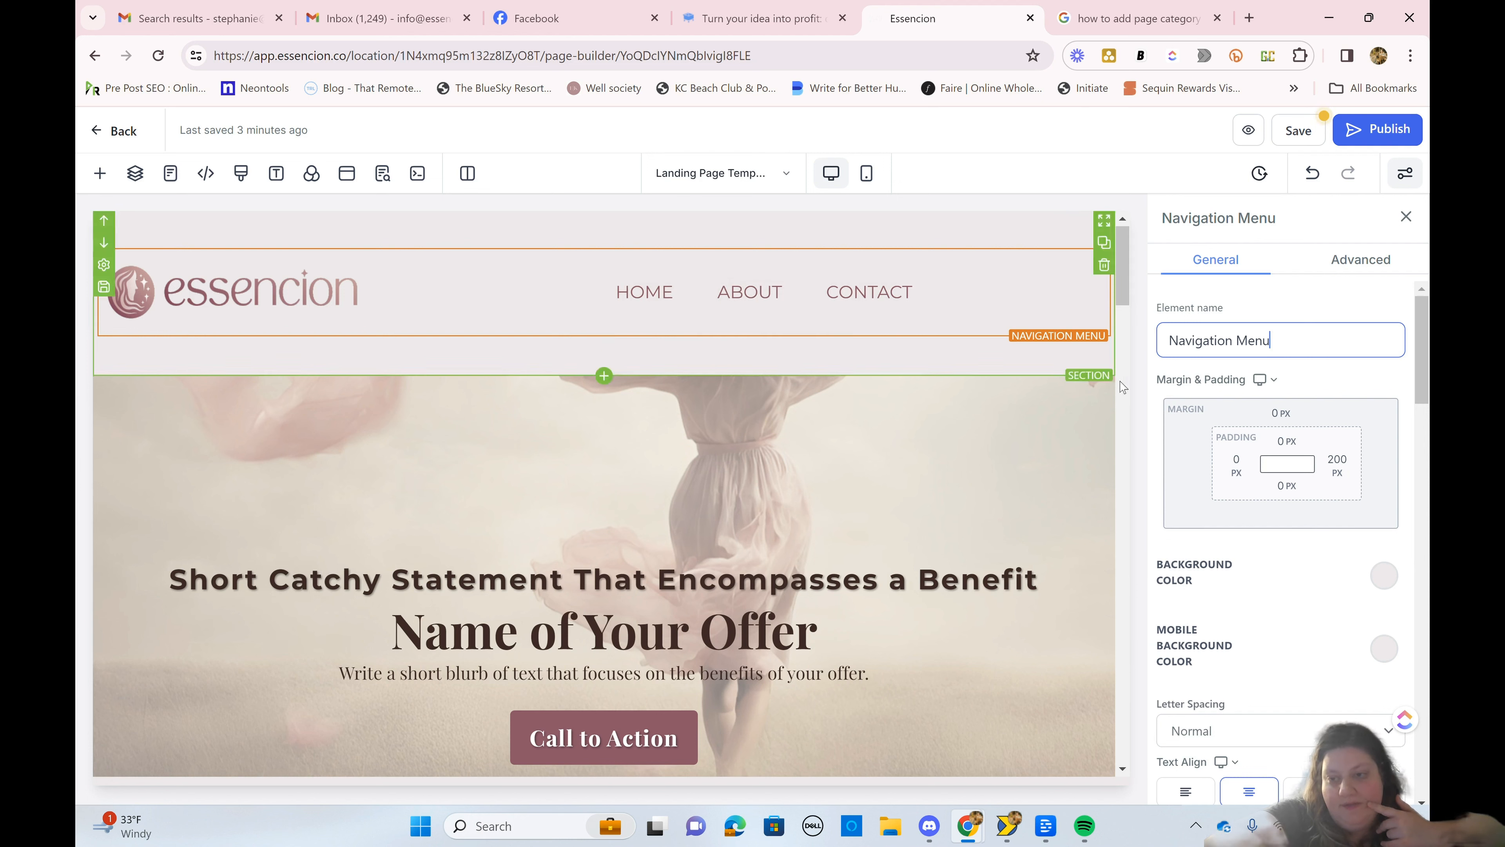
{"action": "scroll", "coordinate": [1266, 550], "scroll_direction": "down", "scroll_amount": 1}
{"action": "scroll", "coordinate": [1266, 550], "scroll_direction": "down", "scroll_amount": 7}
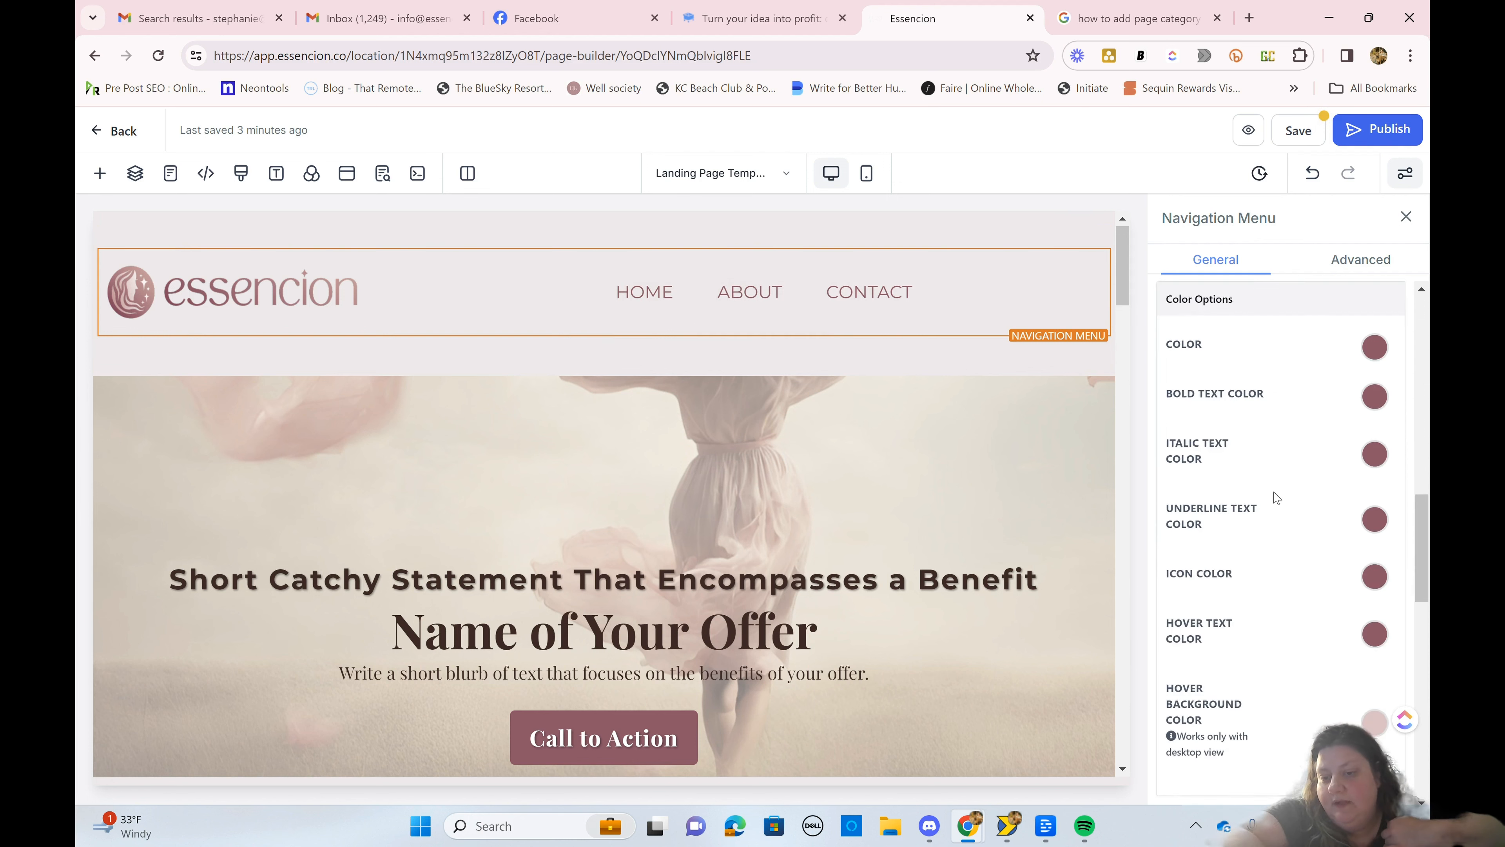
{"action": "scroll", "coordinate": [1276, 497], "scroll_direction": "down", "scroll_amount": 10}
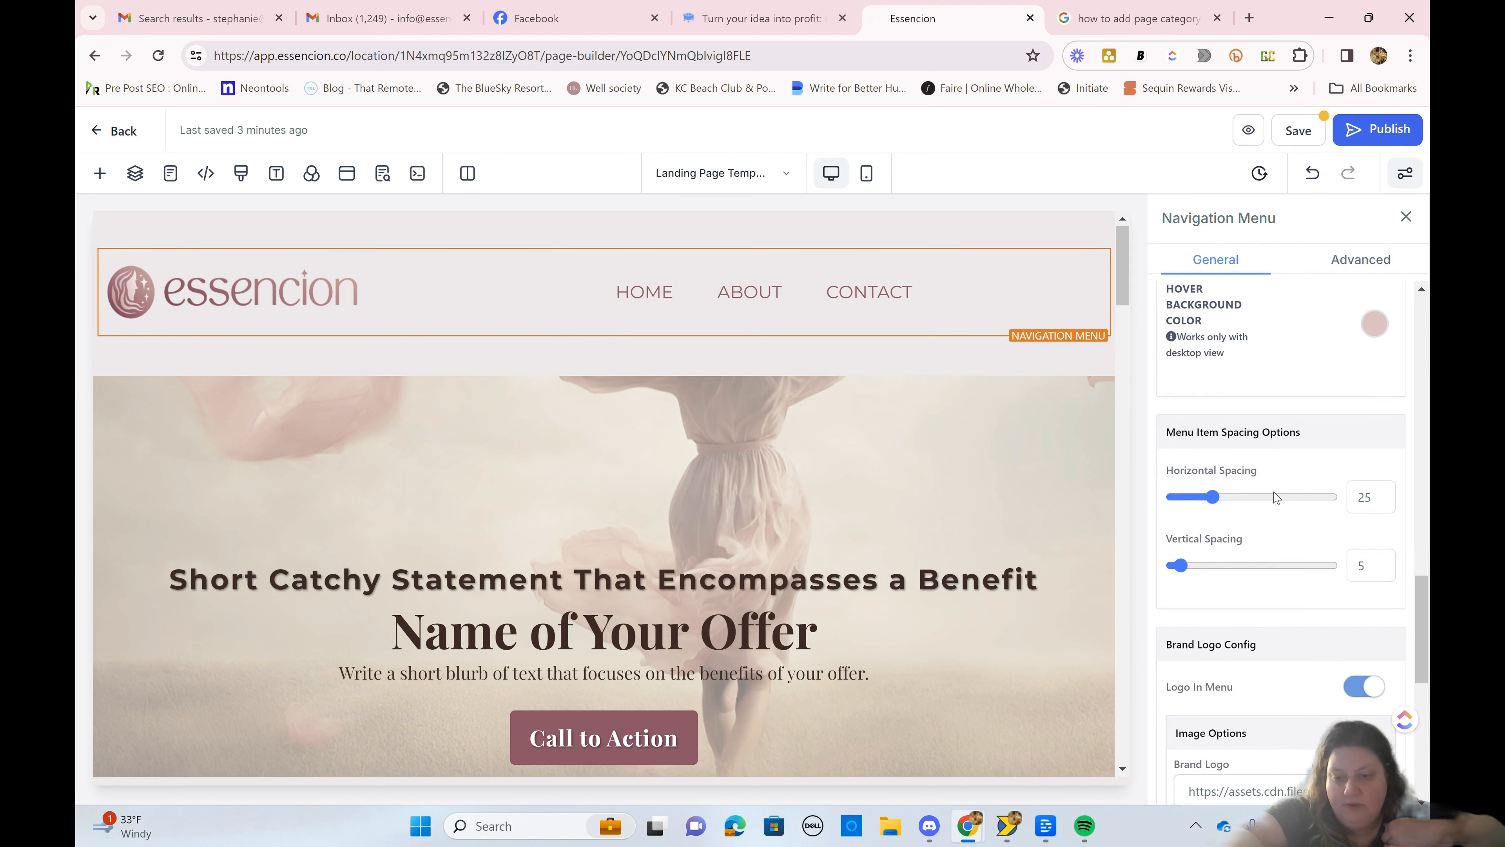
{"action": "scroll", "coordinate": [1276, 497], "scroll_direction": "up", "scroll_amount": 15}
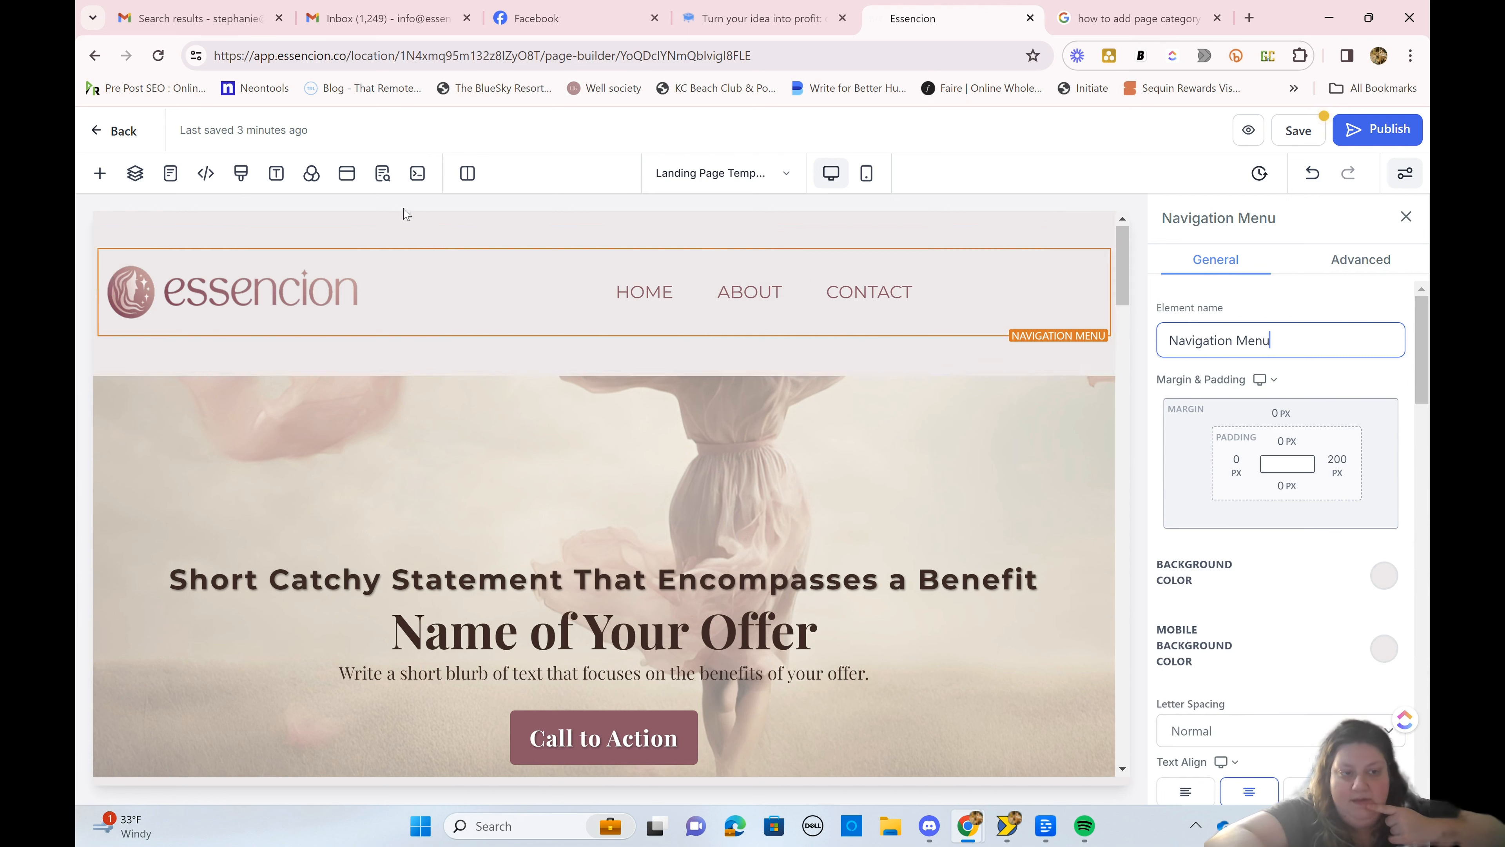
Step: Save the section containing the navigation menu as a global section asset named "Header"
{"action": "left_click", "coordinate": [280, 230]}
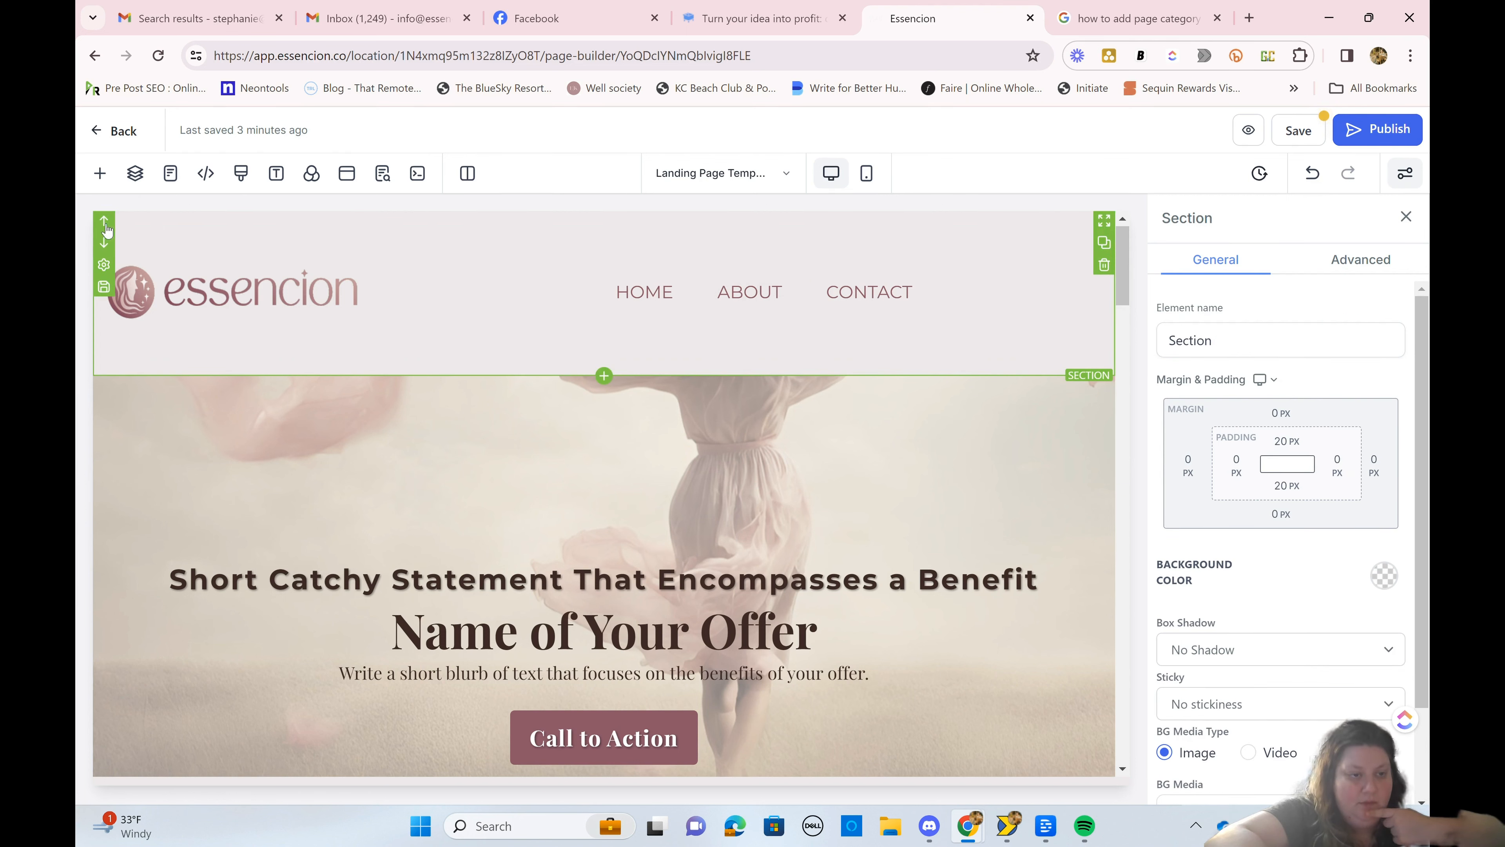
{"action": "left_click", "coordinate": [103, 287]}
{"action": "left_click", "coordinate": [712, 433]}
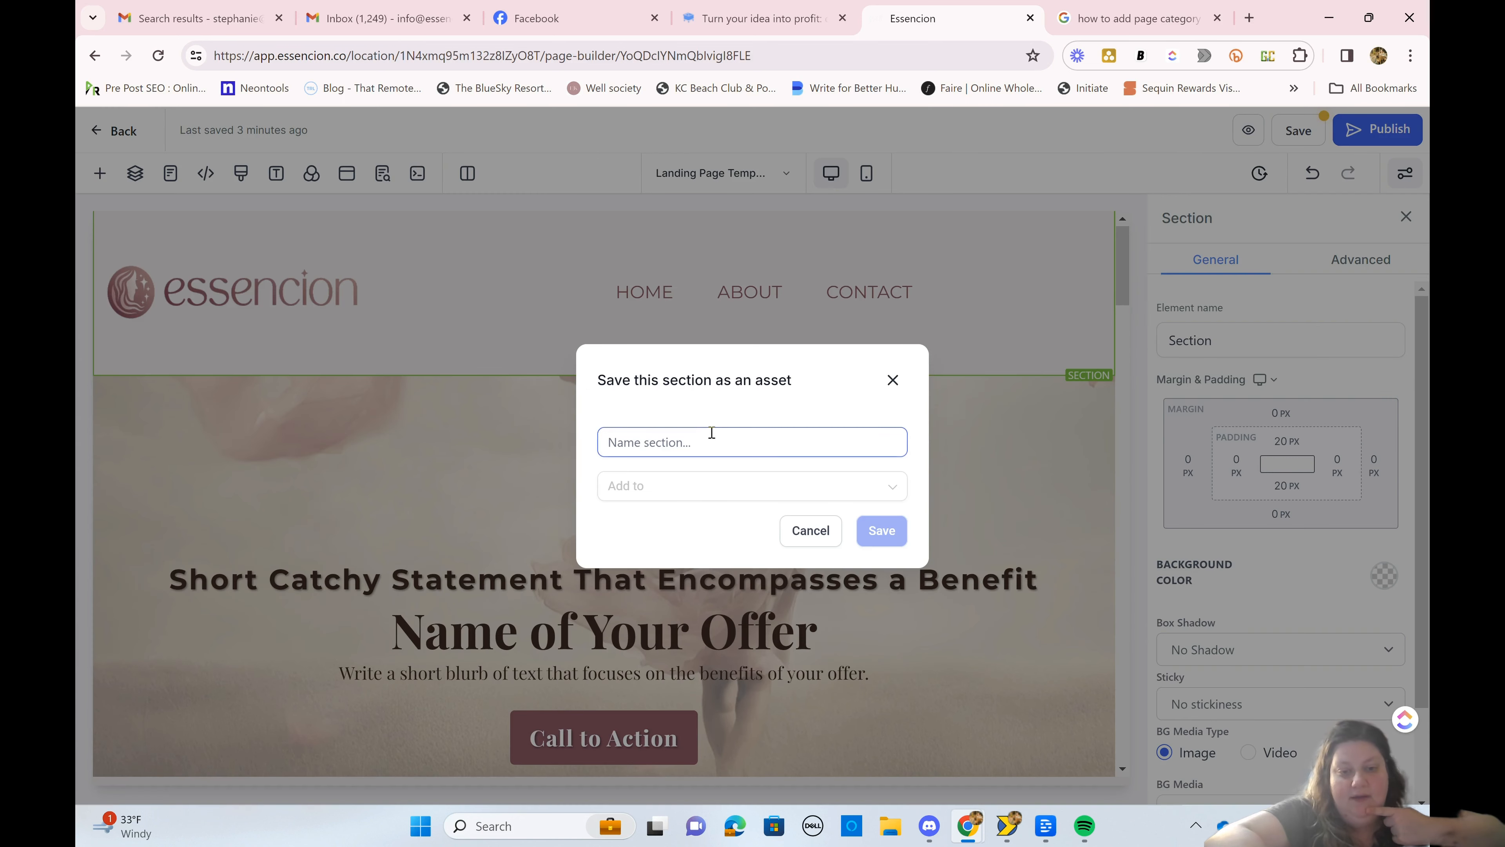
{"action": "type", "text": "Header"}
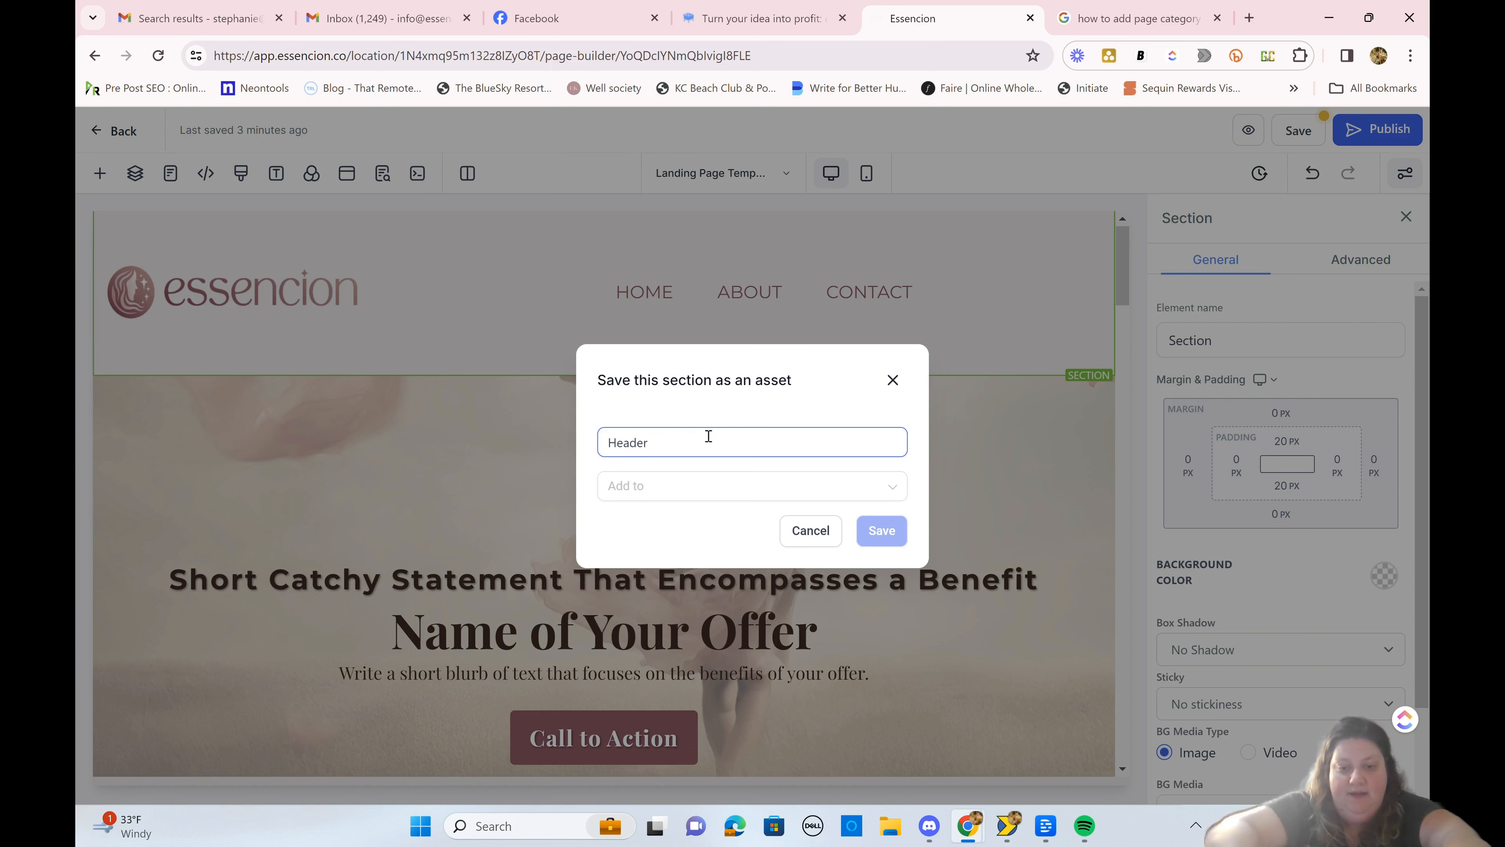
{"action": "left_click", "coordinate": [727, 486]}
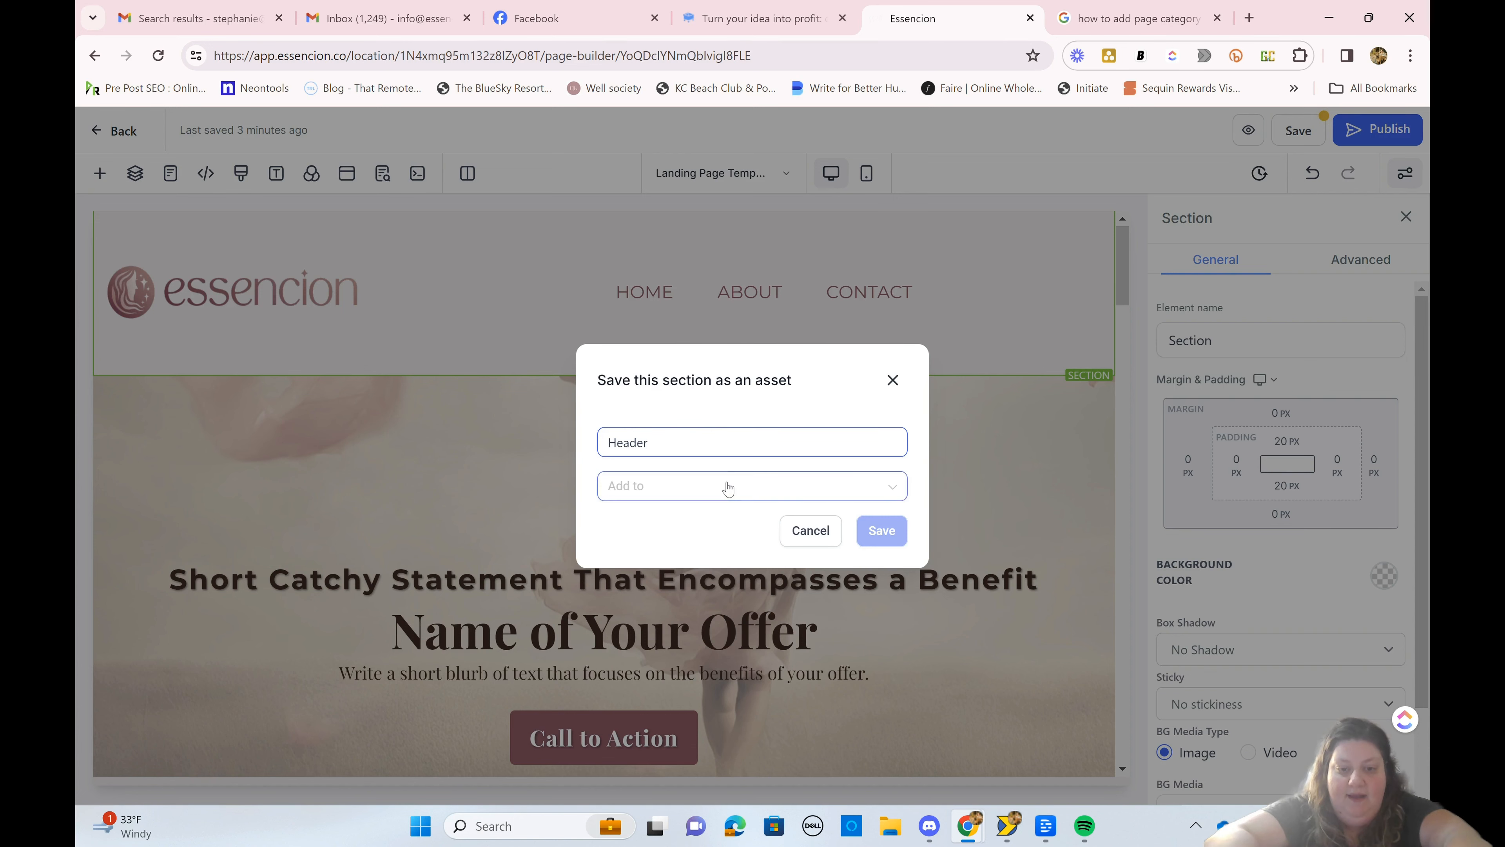
{"action": "left_click", "coordinate": [741, 551]}
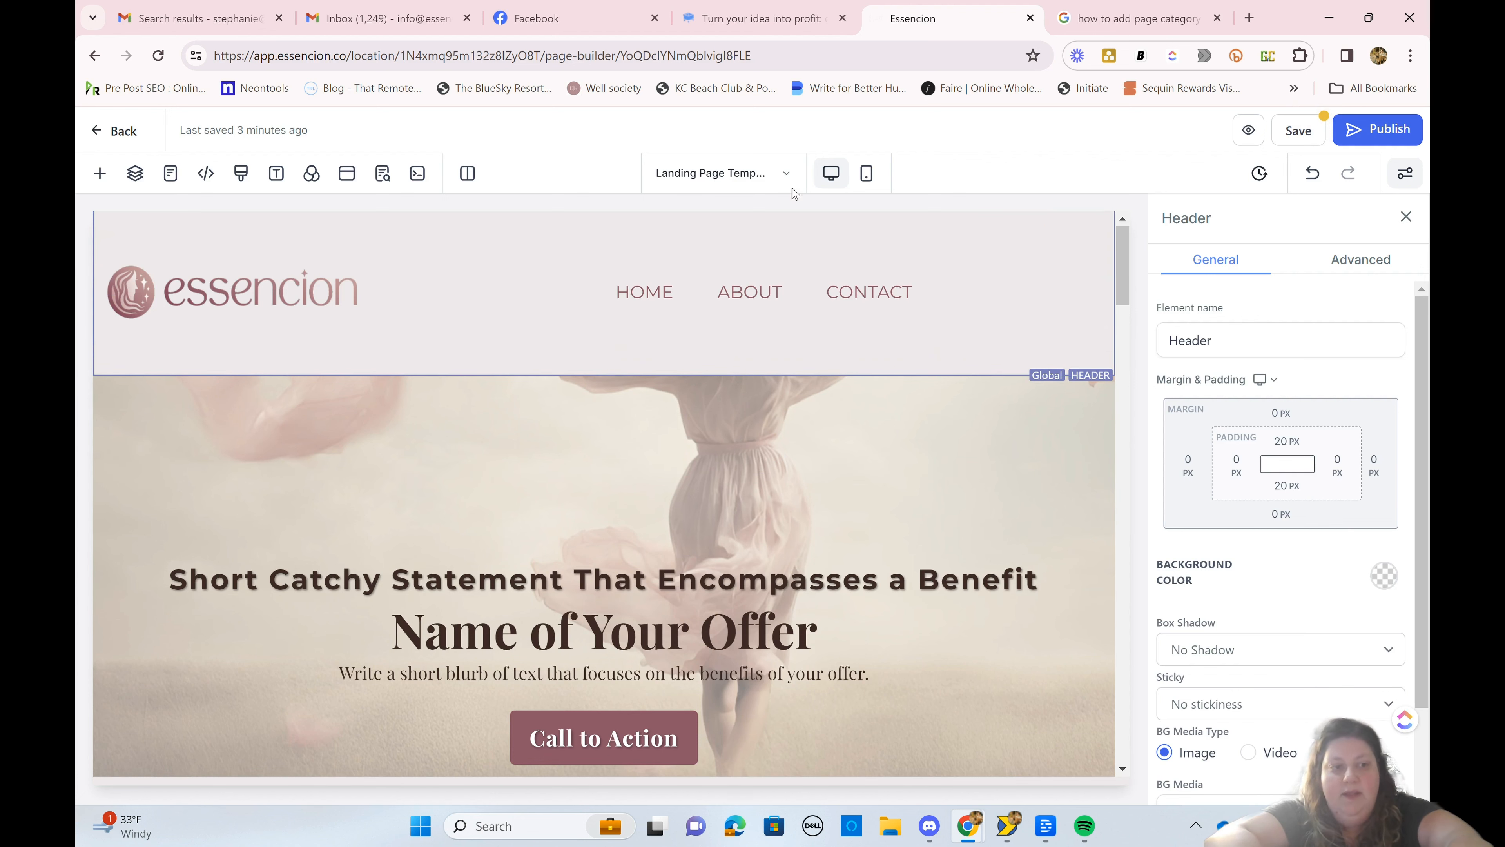
Step: Give the Header section a Full Border and set the border color to the palette's mauve
{"action": "left_click", "coordinate": [1387, 262]}
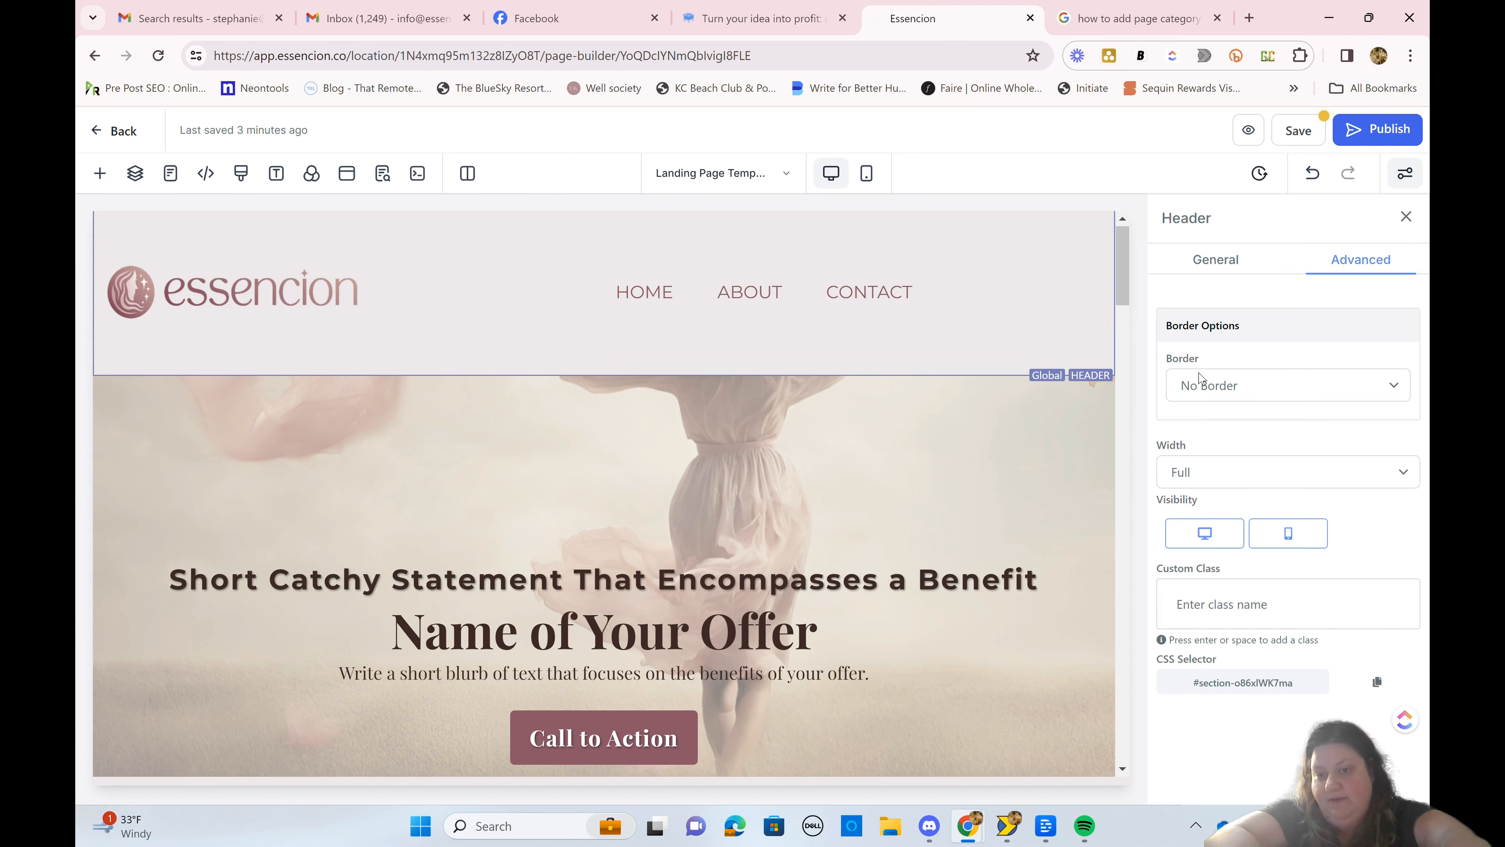
{"action": "left_click", "coordinate": [1206, 387]}
{"action": "left_click", "coordinate": [1211, 428]}
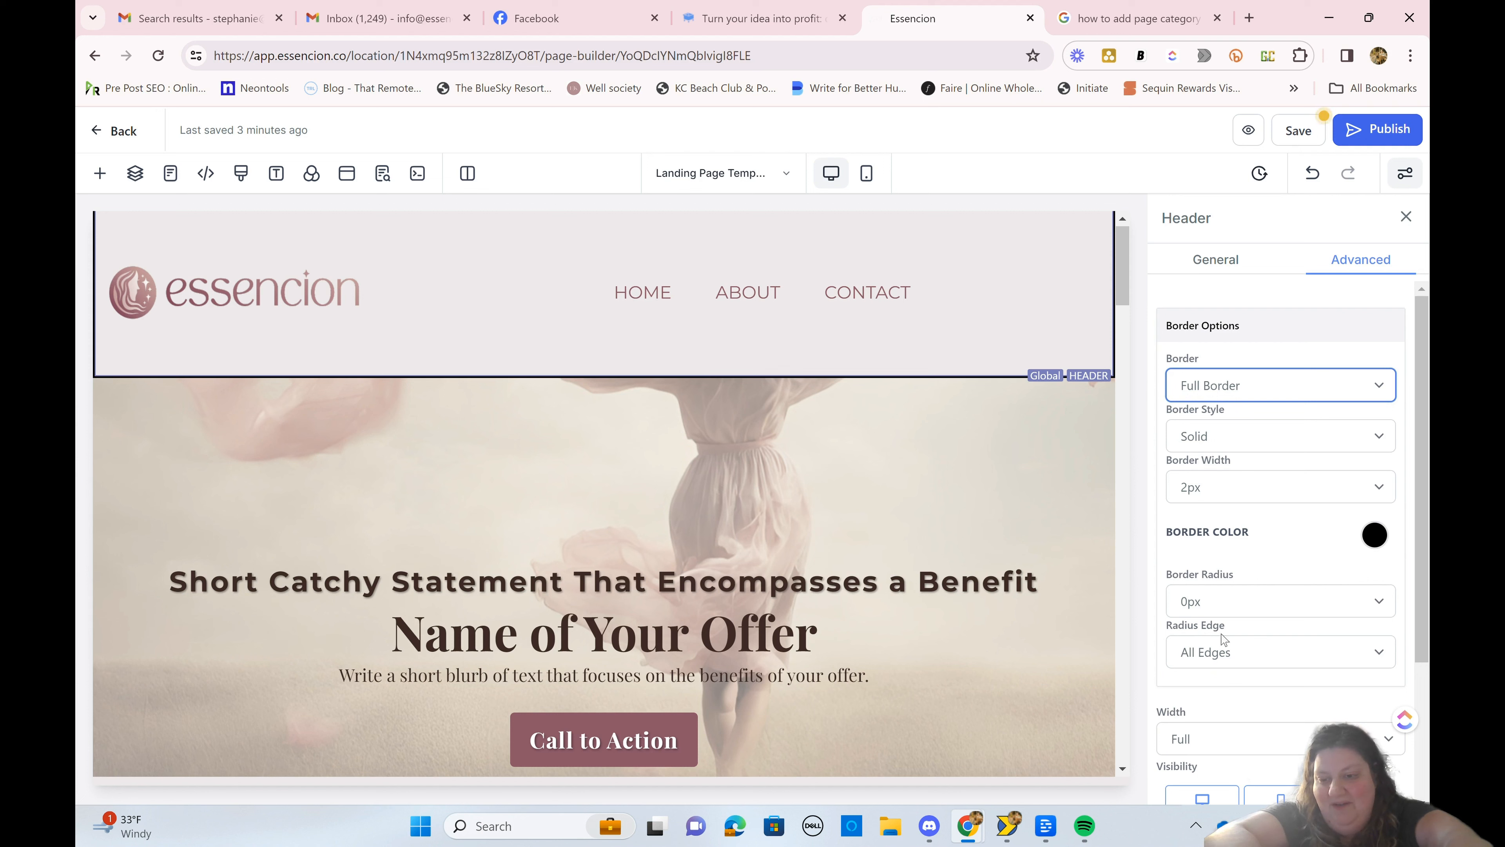
{"action": "left_click", "coordinate": [1376, 536]}
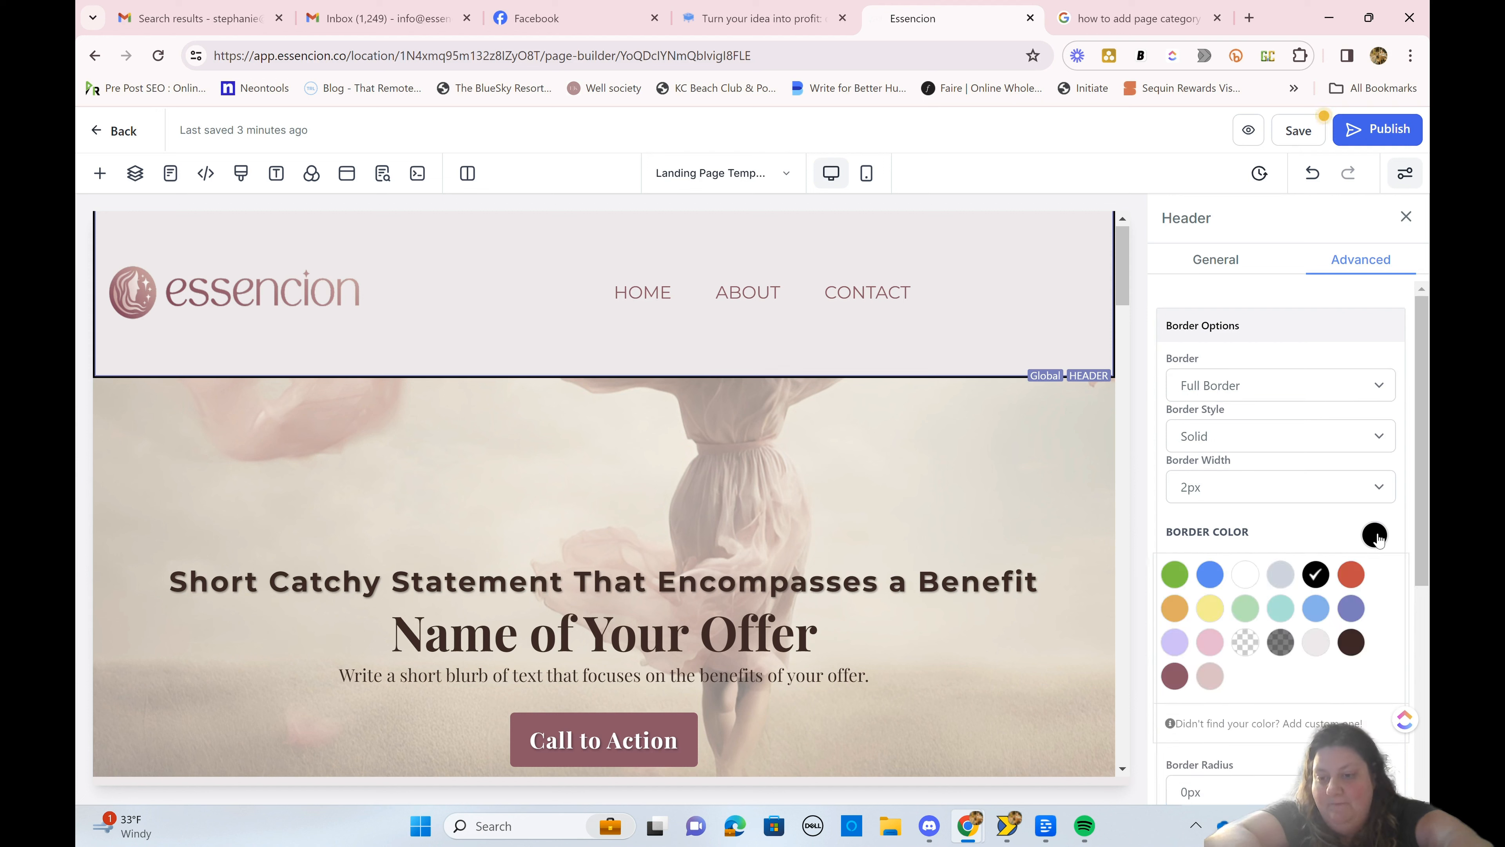
{"action": "left_click", "coordinate": [1175, 677]}
{"action": "left_click", "coordinate": [883, 537]}
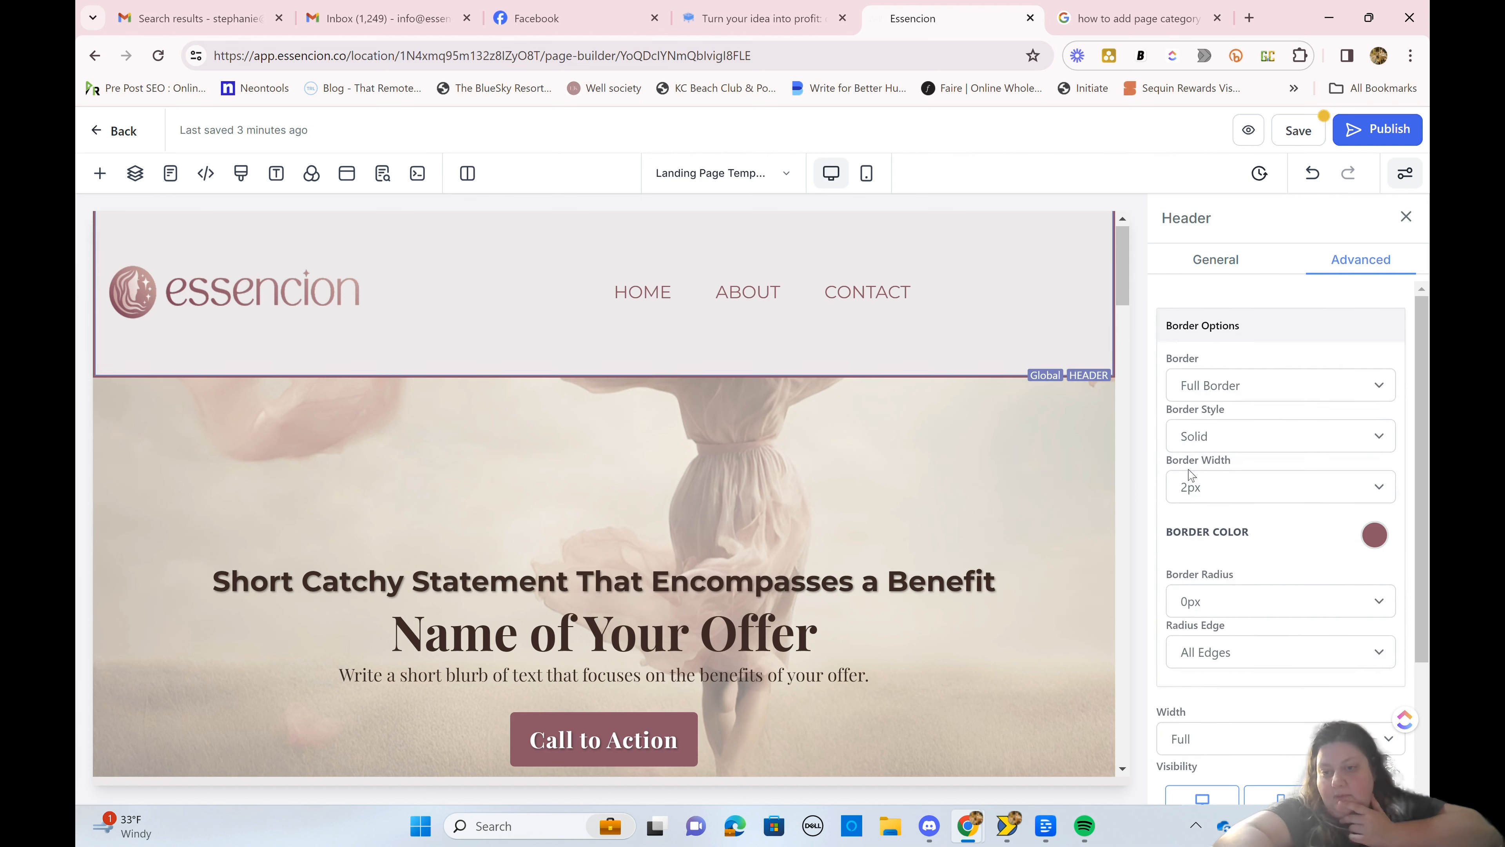
Step: Set the Header section's border width to 5px and keep its border radius at 0px
{"action": "left_click", "coordinate": [1194, 492]}
{"action": "left_click", "coordinate": [1210, 559]}
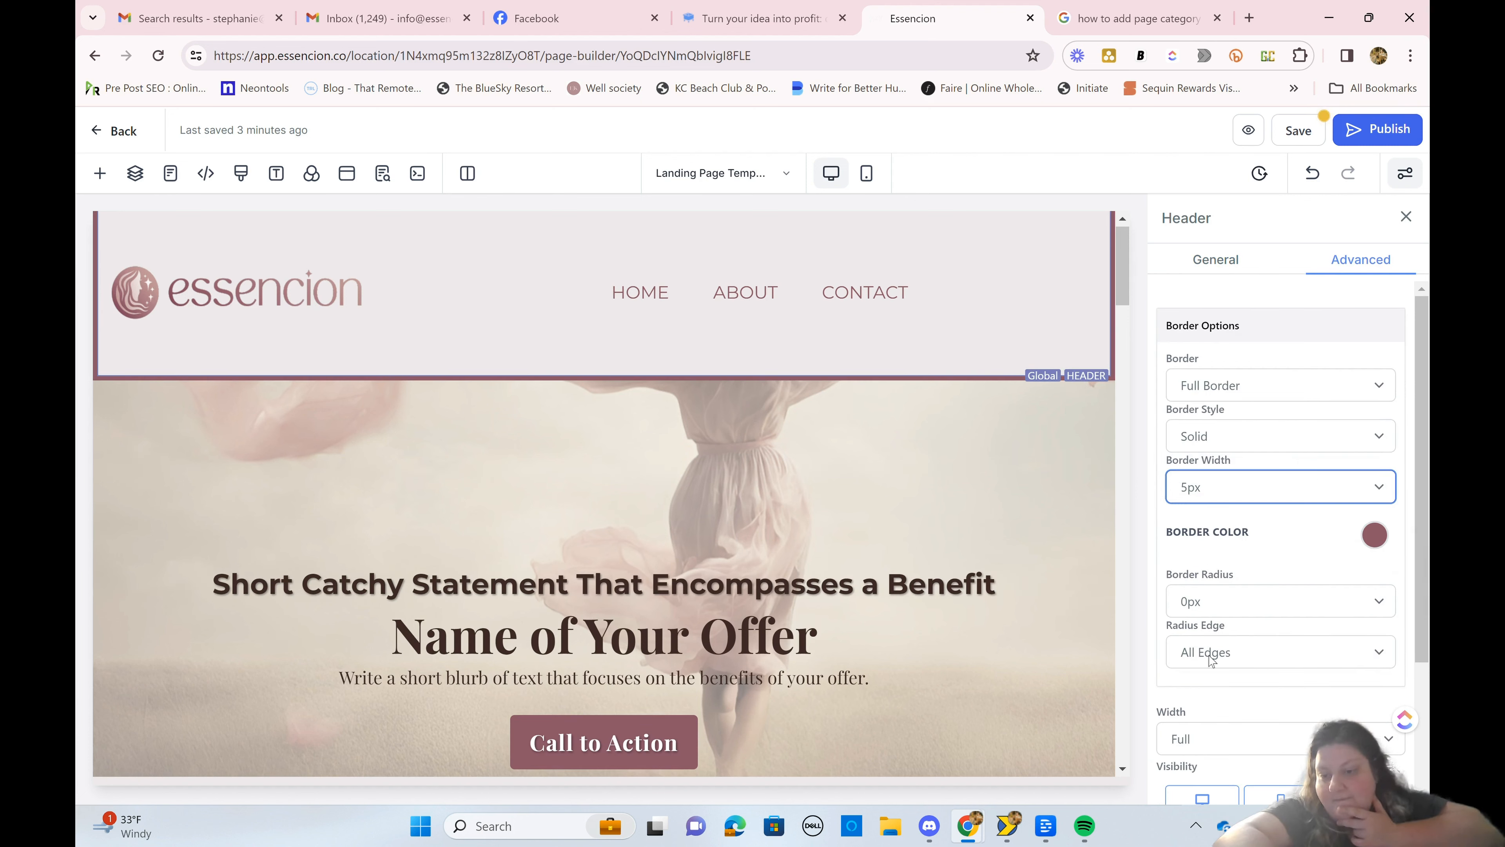
{"action": "left_click", "coordinate": [1207, 606]}
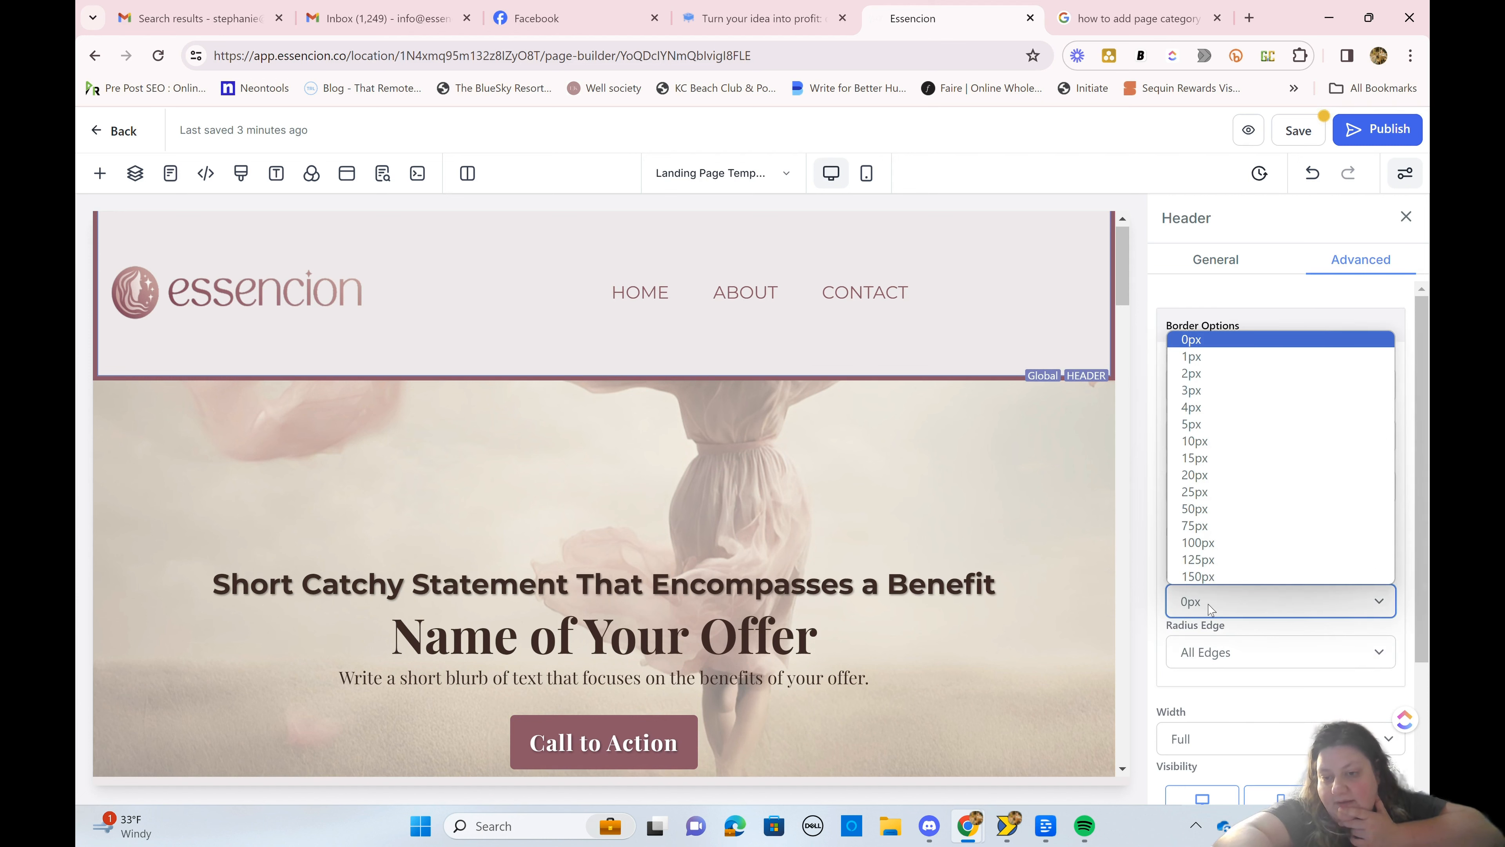
{"action": "left_click", "coordinate": [1210, 609]}
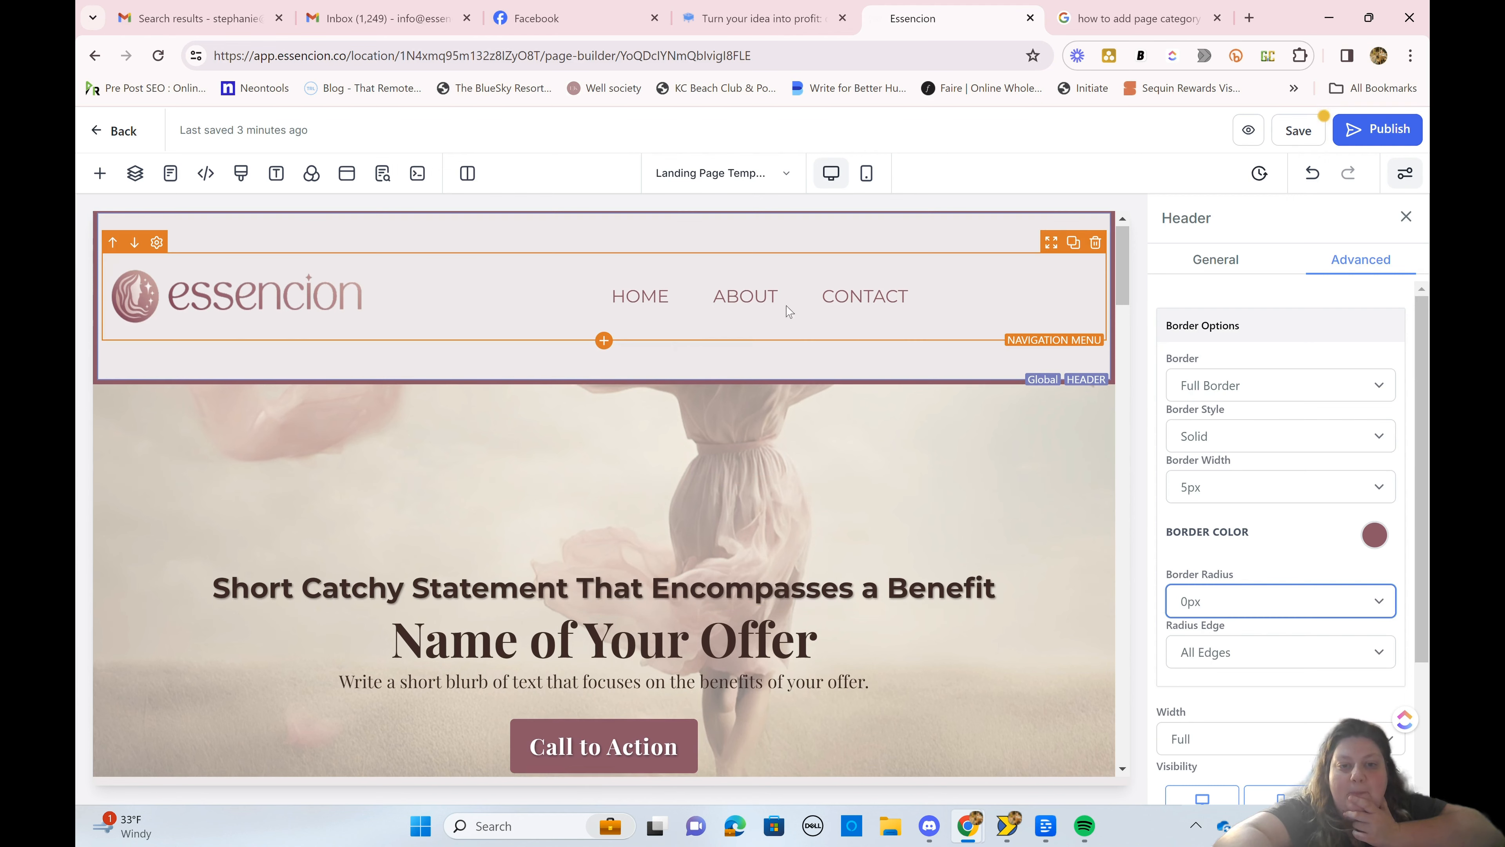
Step: Set the Header section's bottom padding and top padding to 0 px
{"action": "mouse_move", "coordinate": [784, 303]}
{"action": "left_click", "coordinate": [810, 379]}
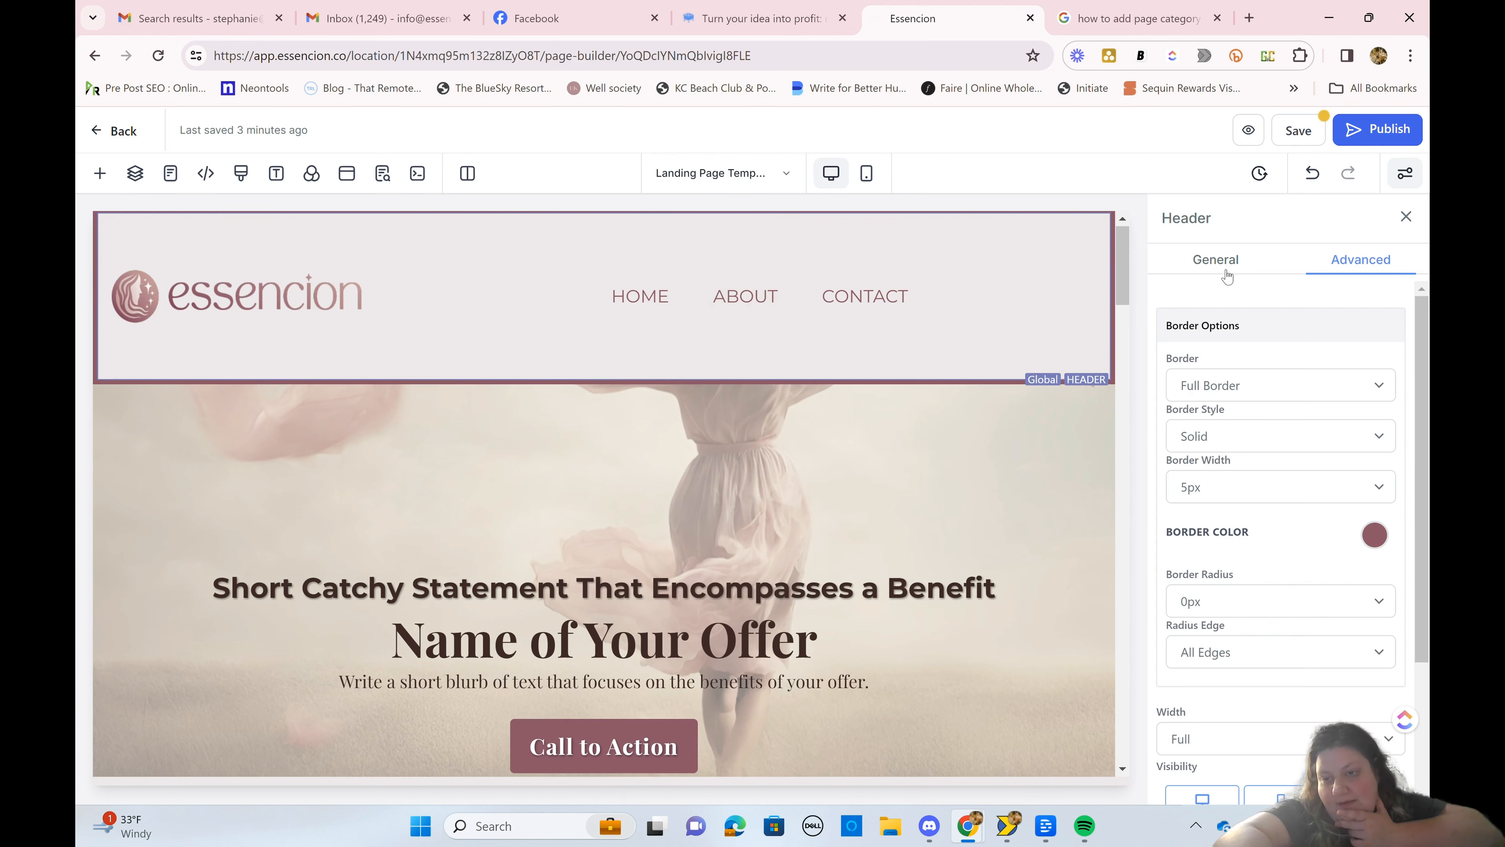
{"action": "left_click", "coordinate": [1215, 261]}
{"action": "left_click", "coordinate": [1287, 485]}
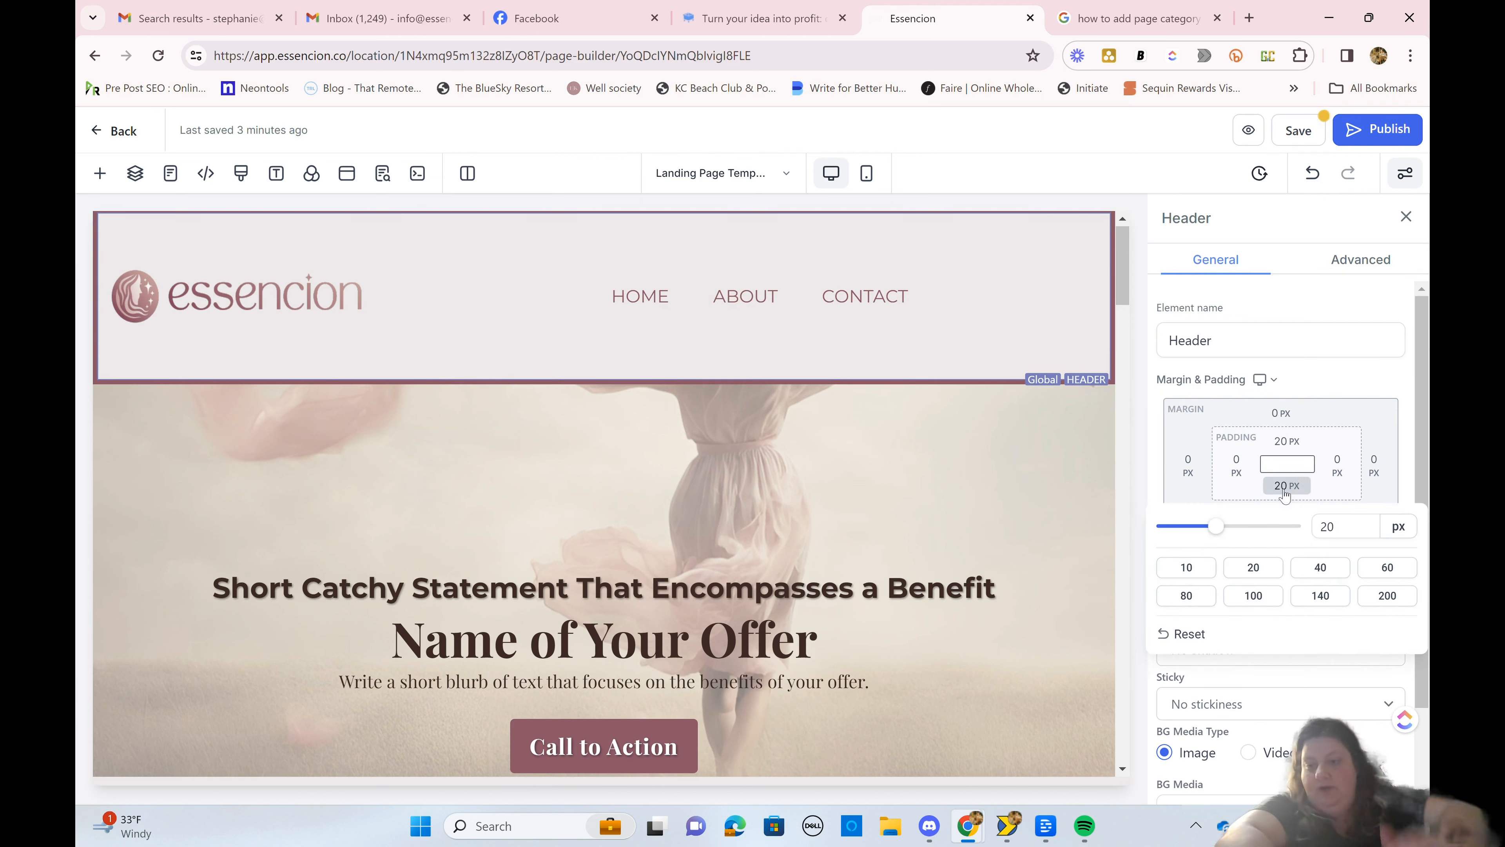
{"action": "left_click_drag", "start_coordinate": [1222, 537], "coordinate": [1030, 520]}
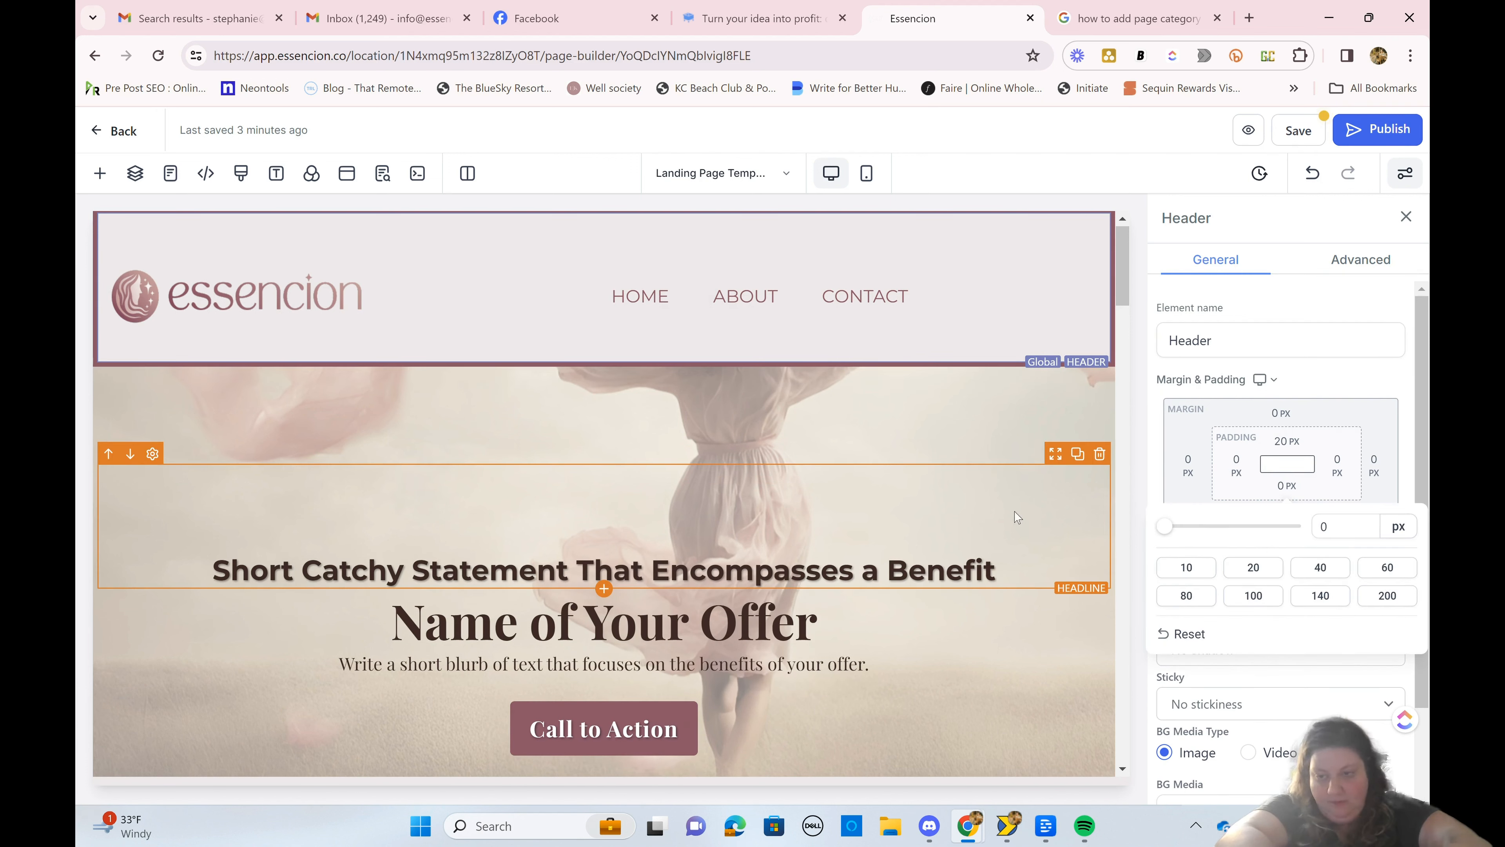
{"action": "left_click", "coordinate": [1285, 443]}
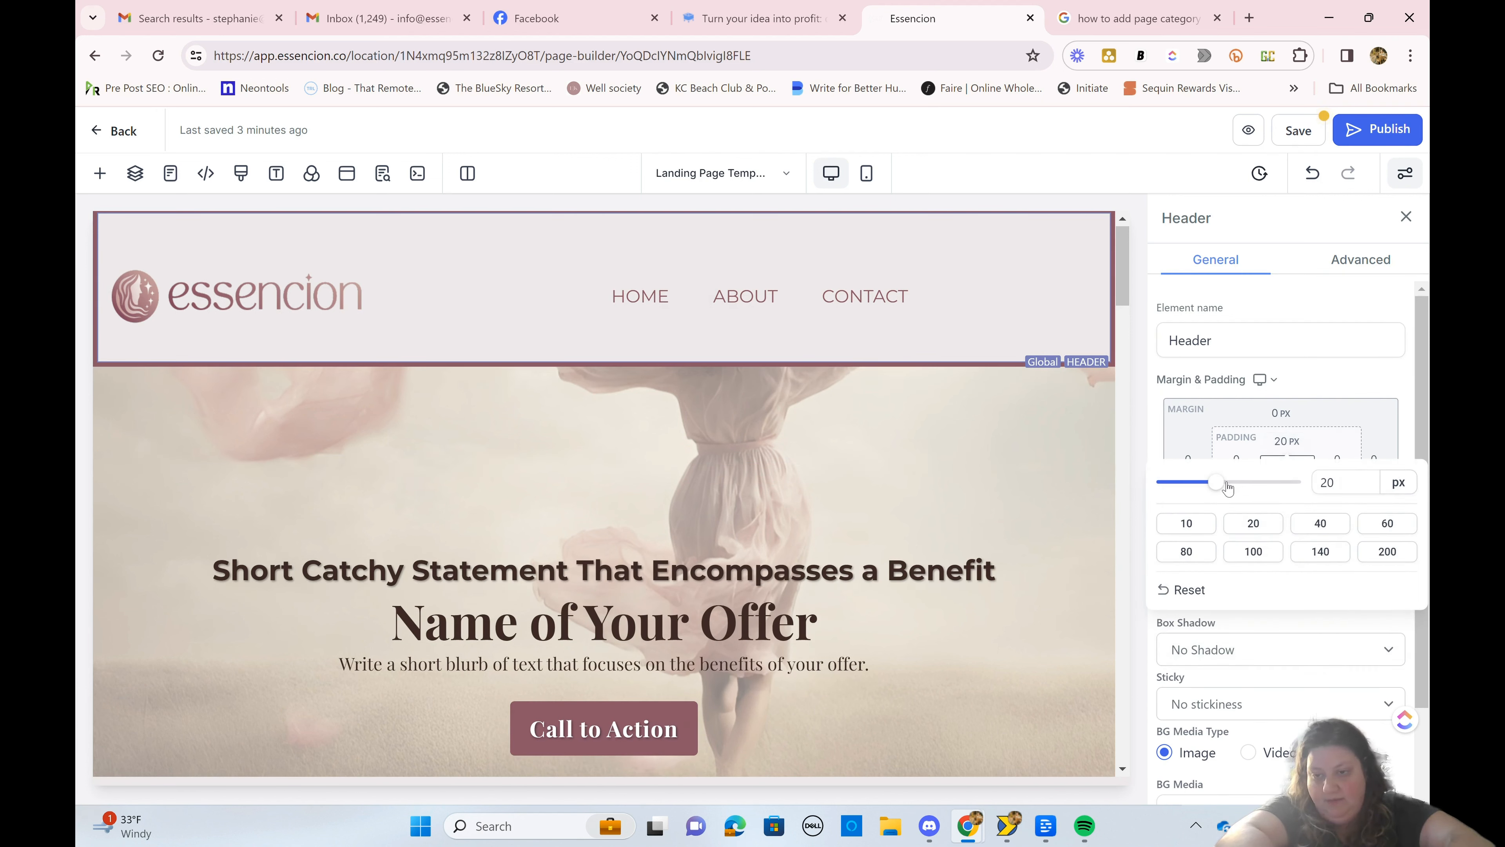
{"action": "left_click_drag", "start_coordinate": [1227, 488], "coordinate": [1097, 472]}
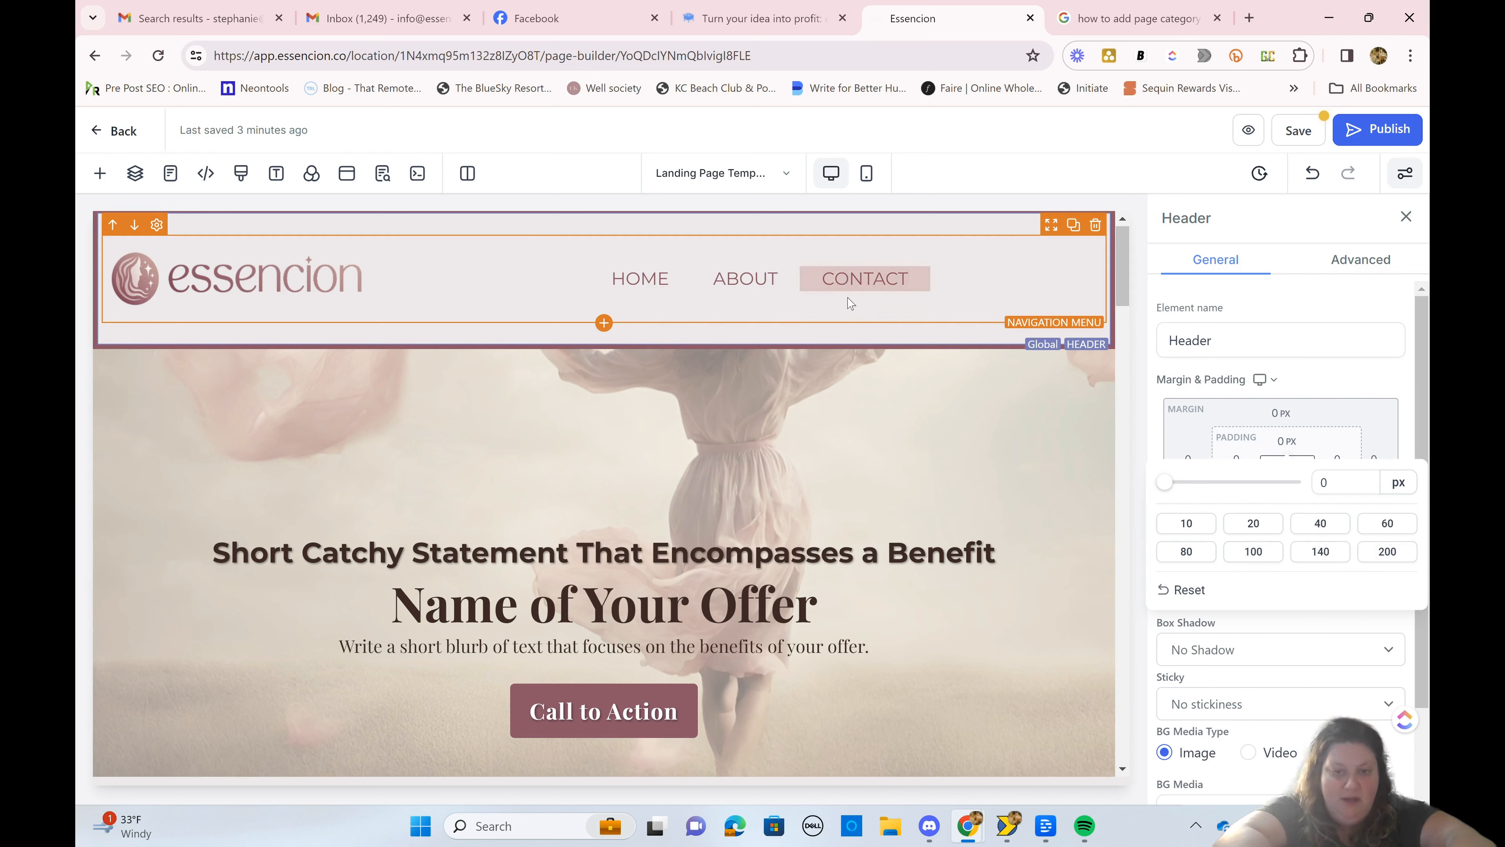
Step: Set the bottom and top padding of the header's 1st Column to 0 px
{"action": "left_click", "coordinate": [851, 308]}
{"action": "left_click", "coordinate": [892, 339]}
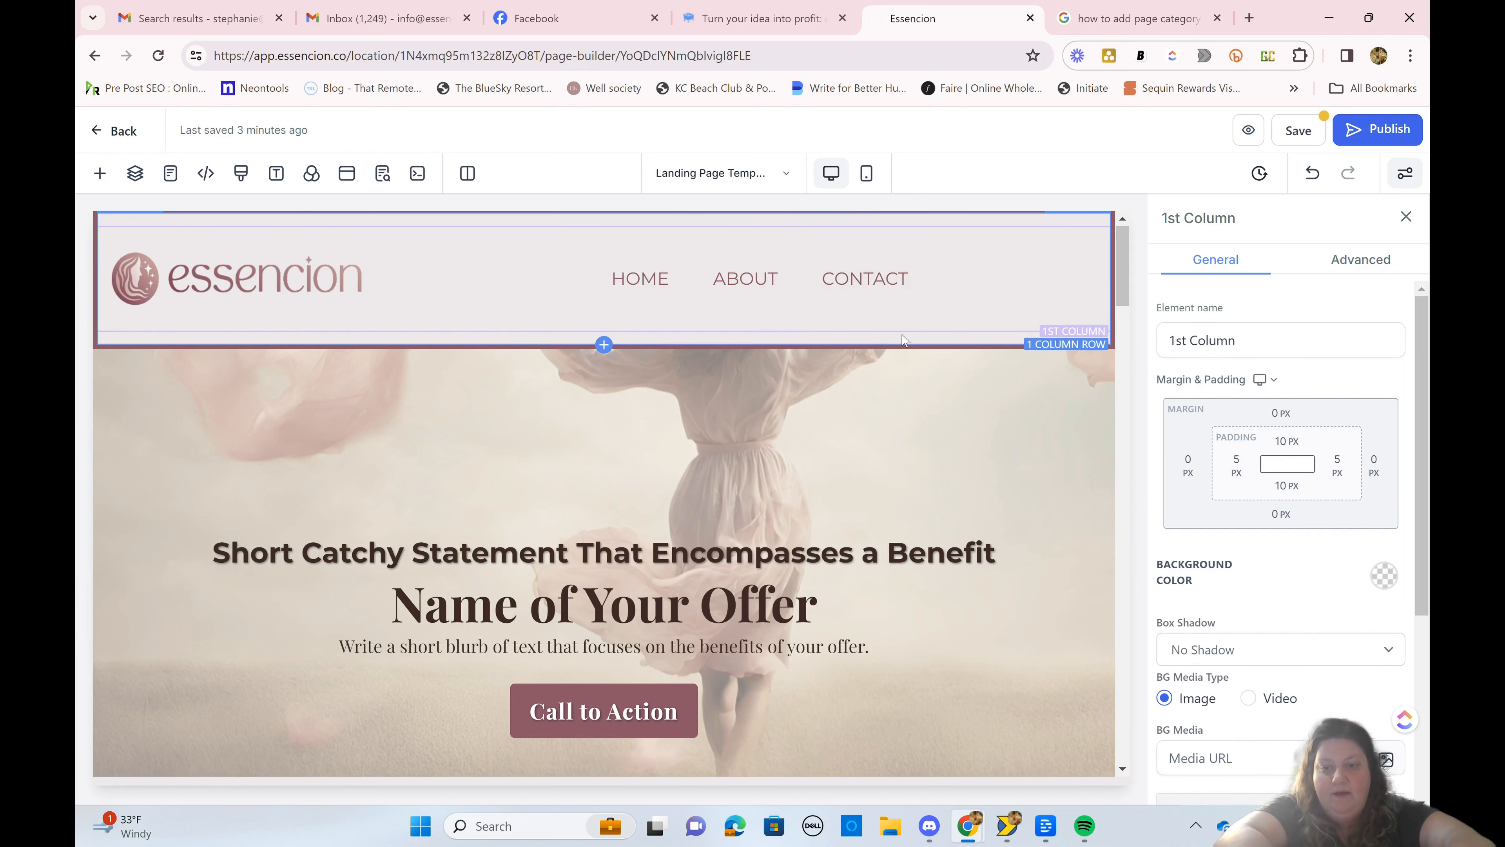
{"action": "left_click", "coordinate": [1287, 485]}
{"action": "left_click_drag", "start_coordinate": [1189, 535], "coordinate": [1082, 534]}
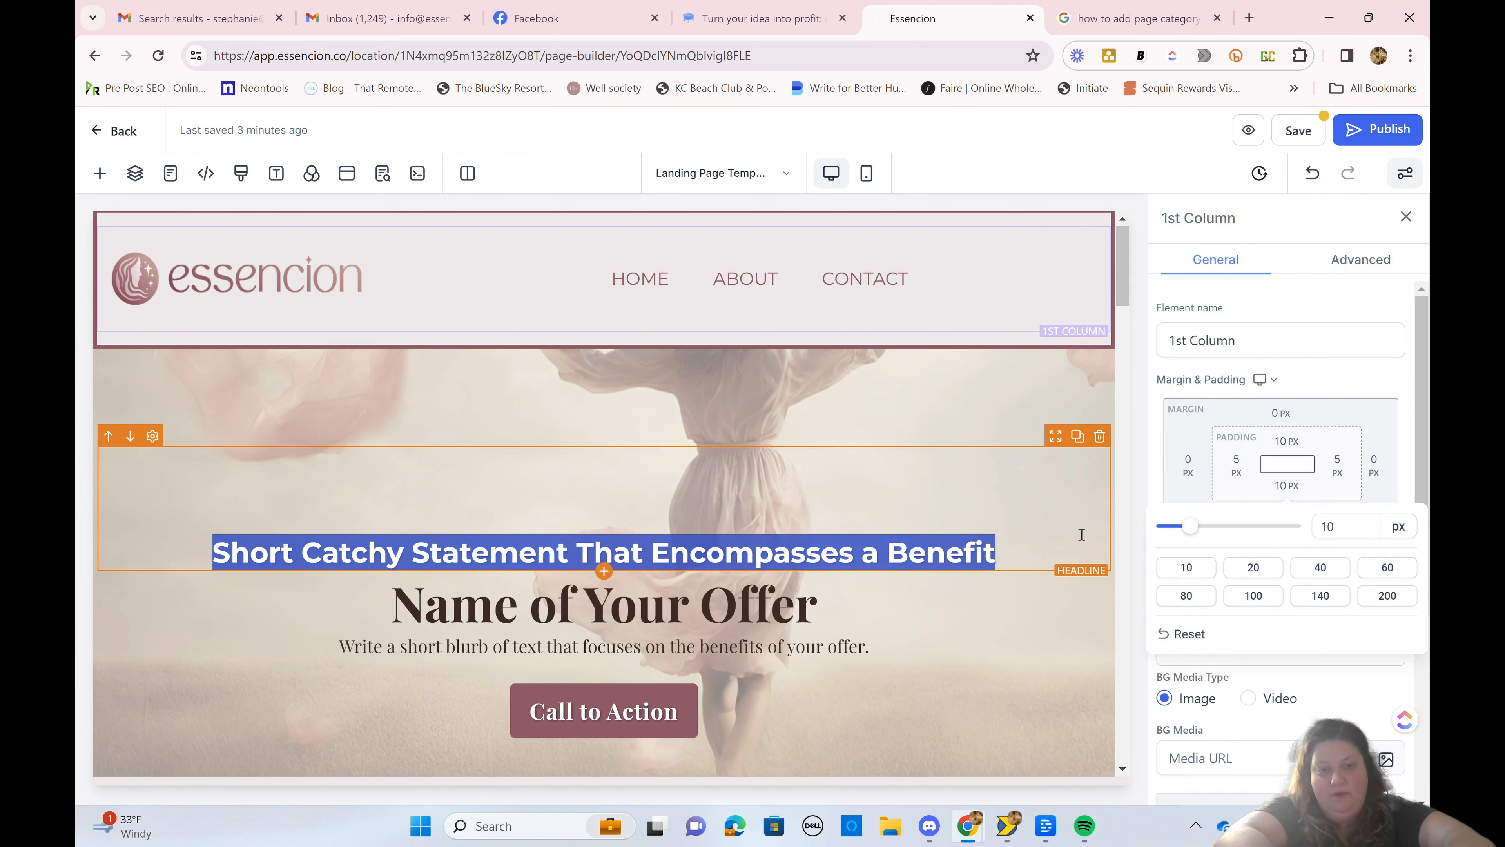
{"action": "left_click_drag", "start_coordinate": [1189, 535], "coordinate": [1143, 535]}
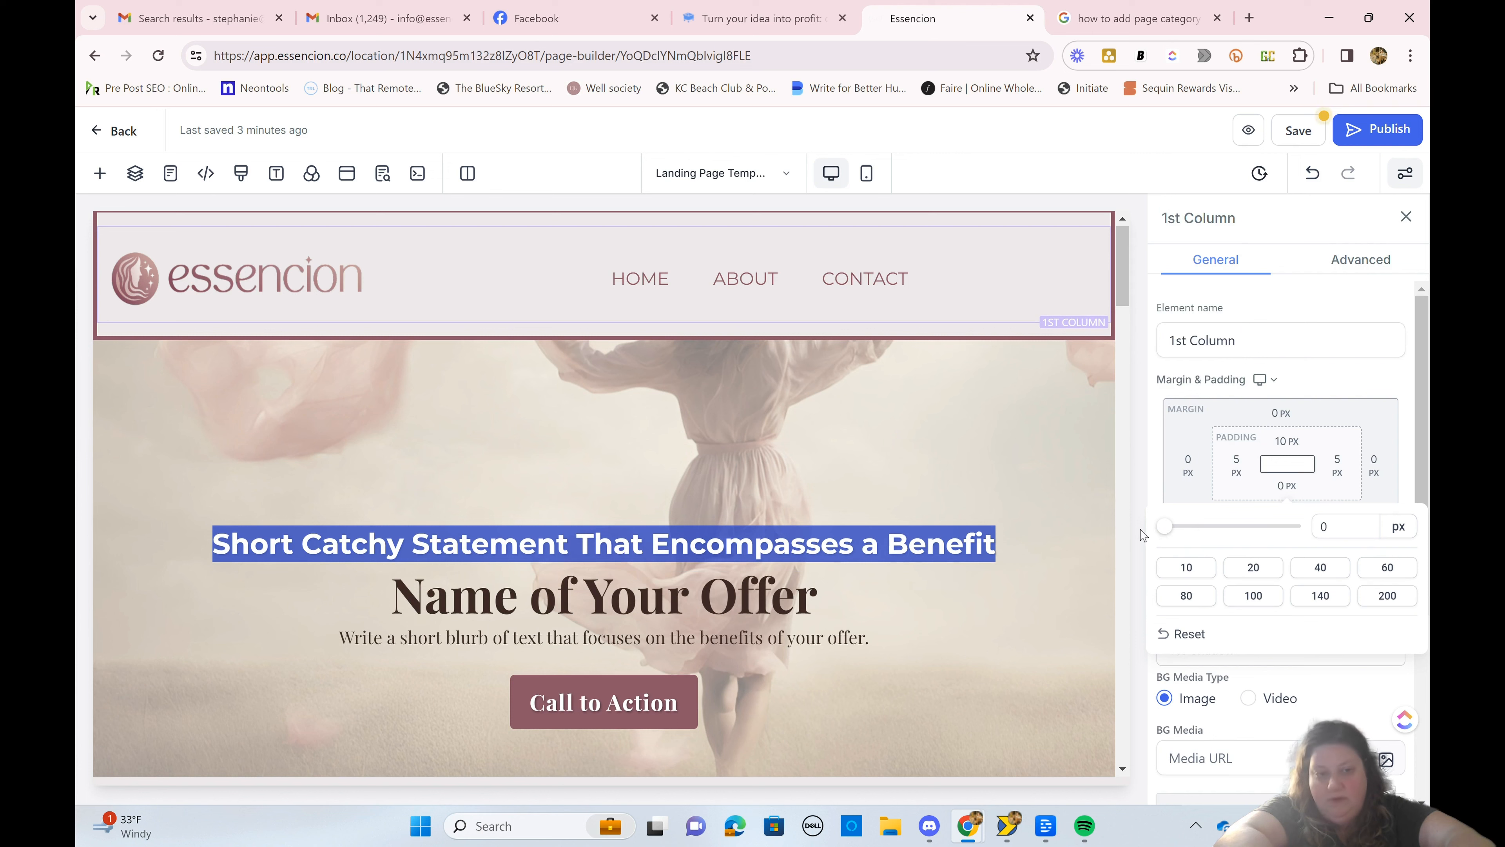
{"action": "left_click", "coordinate": [1287, 441]}
{"action": "left_click_drag", "start_coordinate": [1201, 490], "coordinate": [1163, 492]}
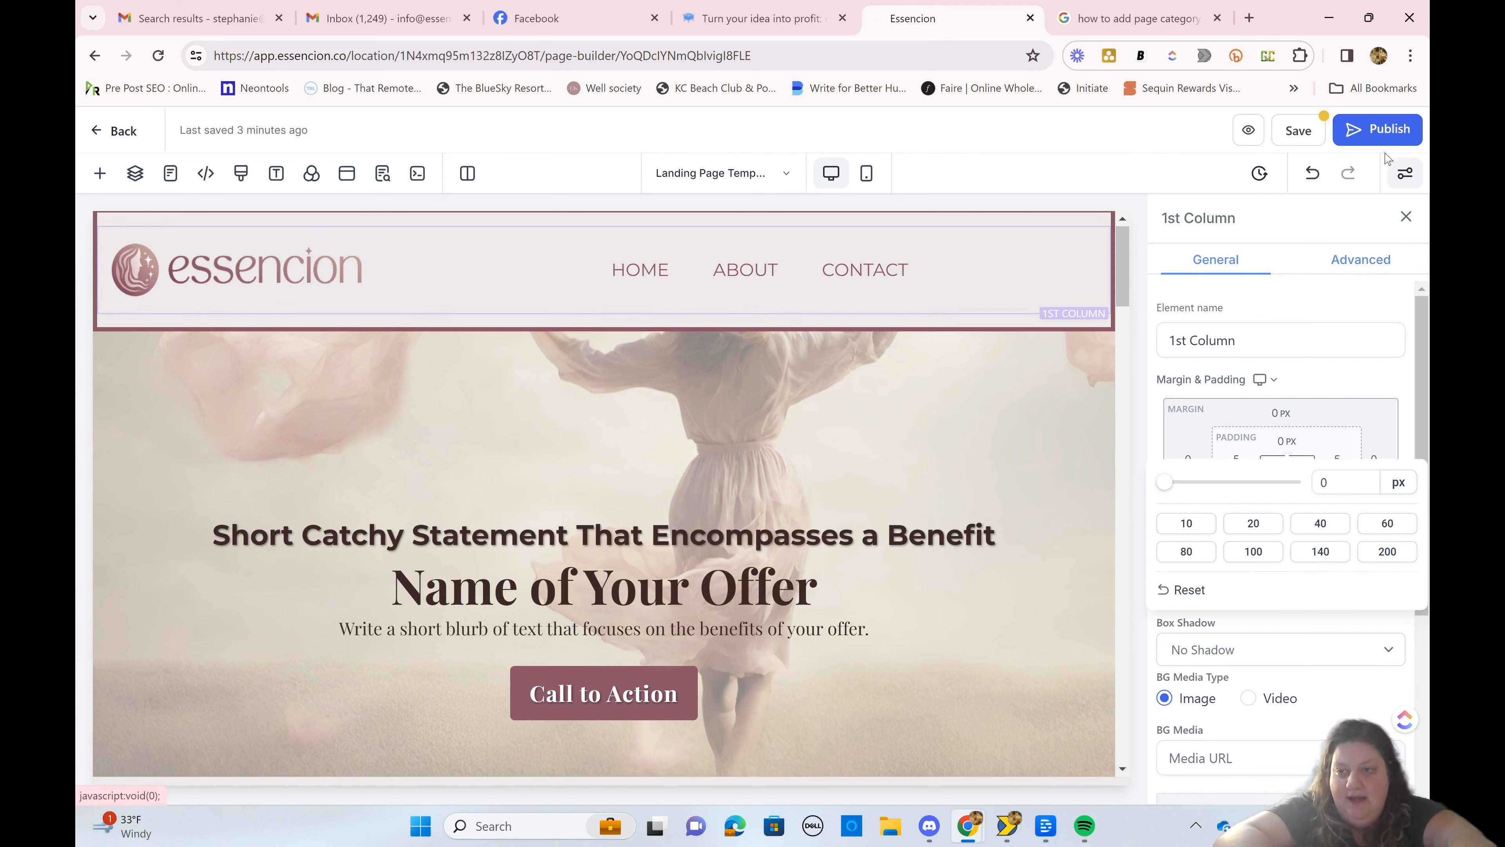
Step: Save the landing page and look over the sections below the header
{"action": "left_click", "coordinate": [1307, 126]}
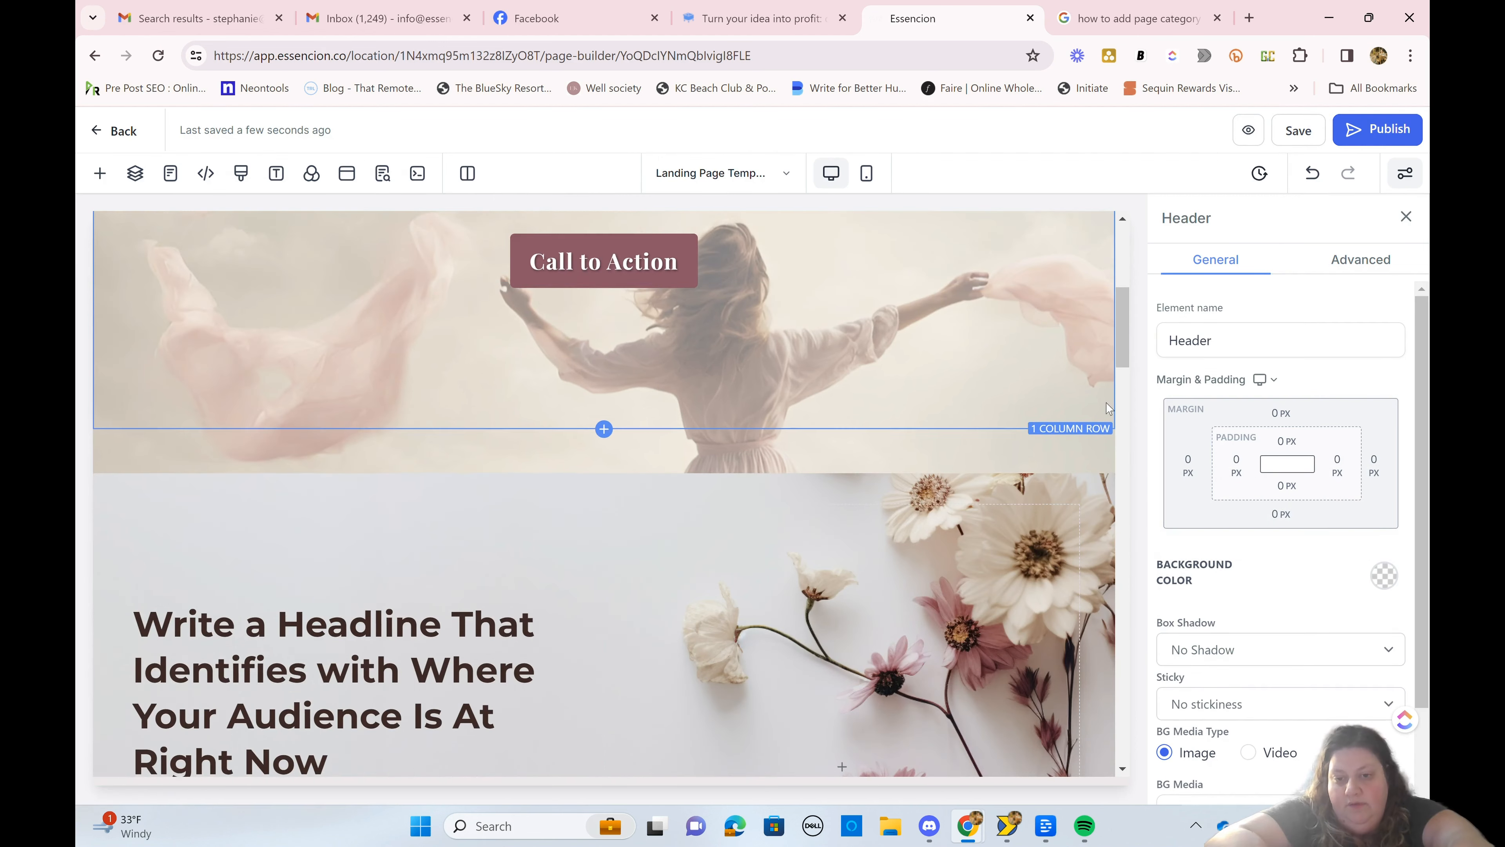
{"action": "scroll", "coordinate": [1110, 410], "scroll_direction": "up", "scroll_amount": 5}
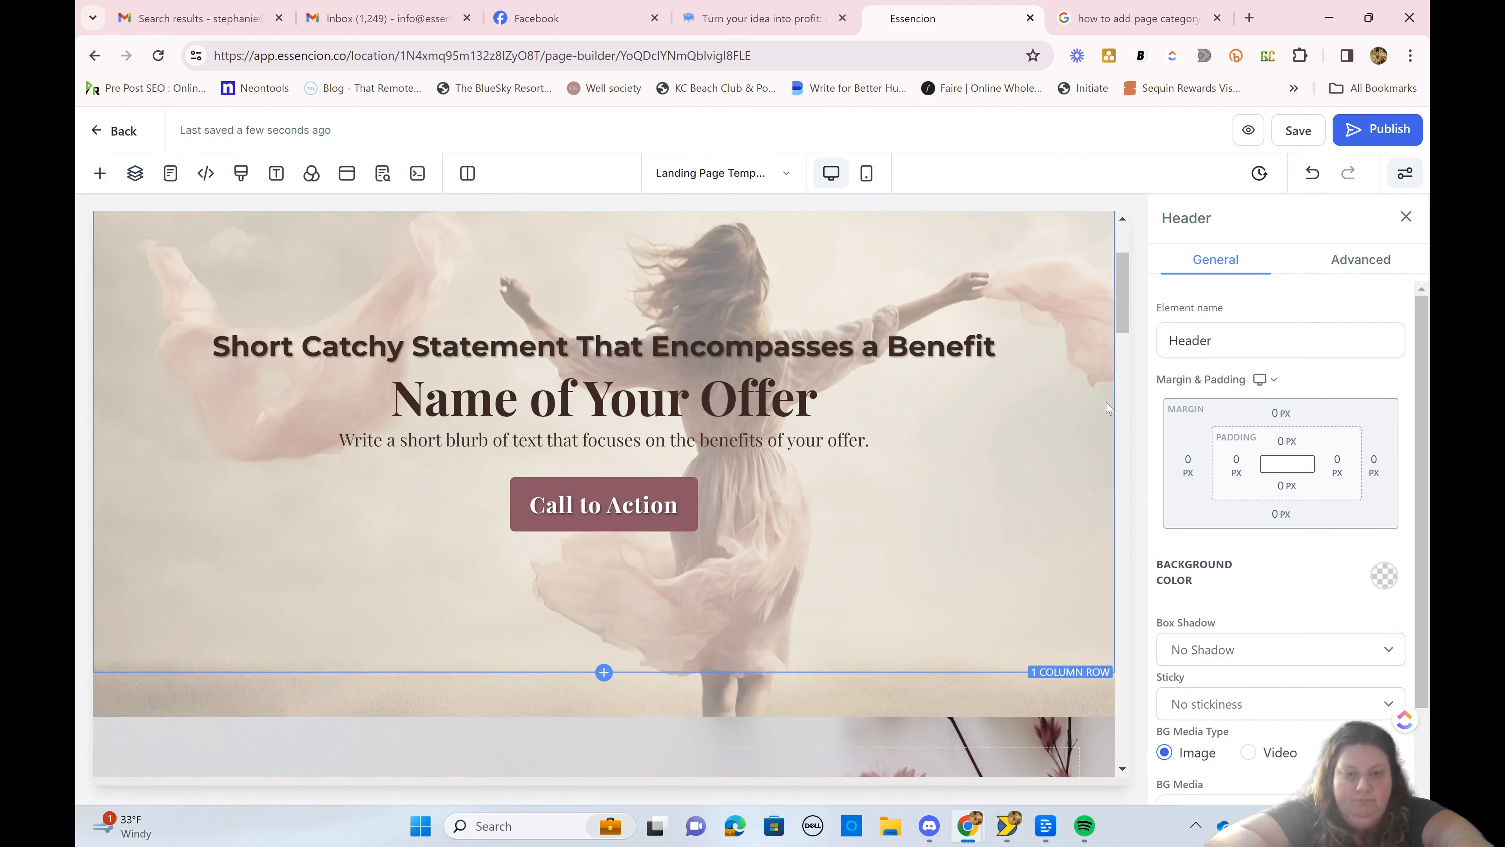
{"action": "scroll", "coordinate": [1106, 409], "scroll_direction": "down", "scroll_amount": 5}
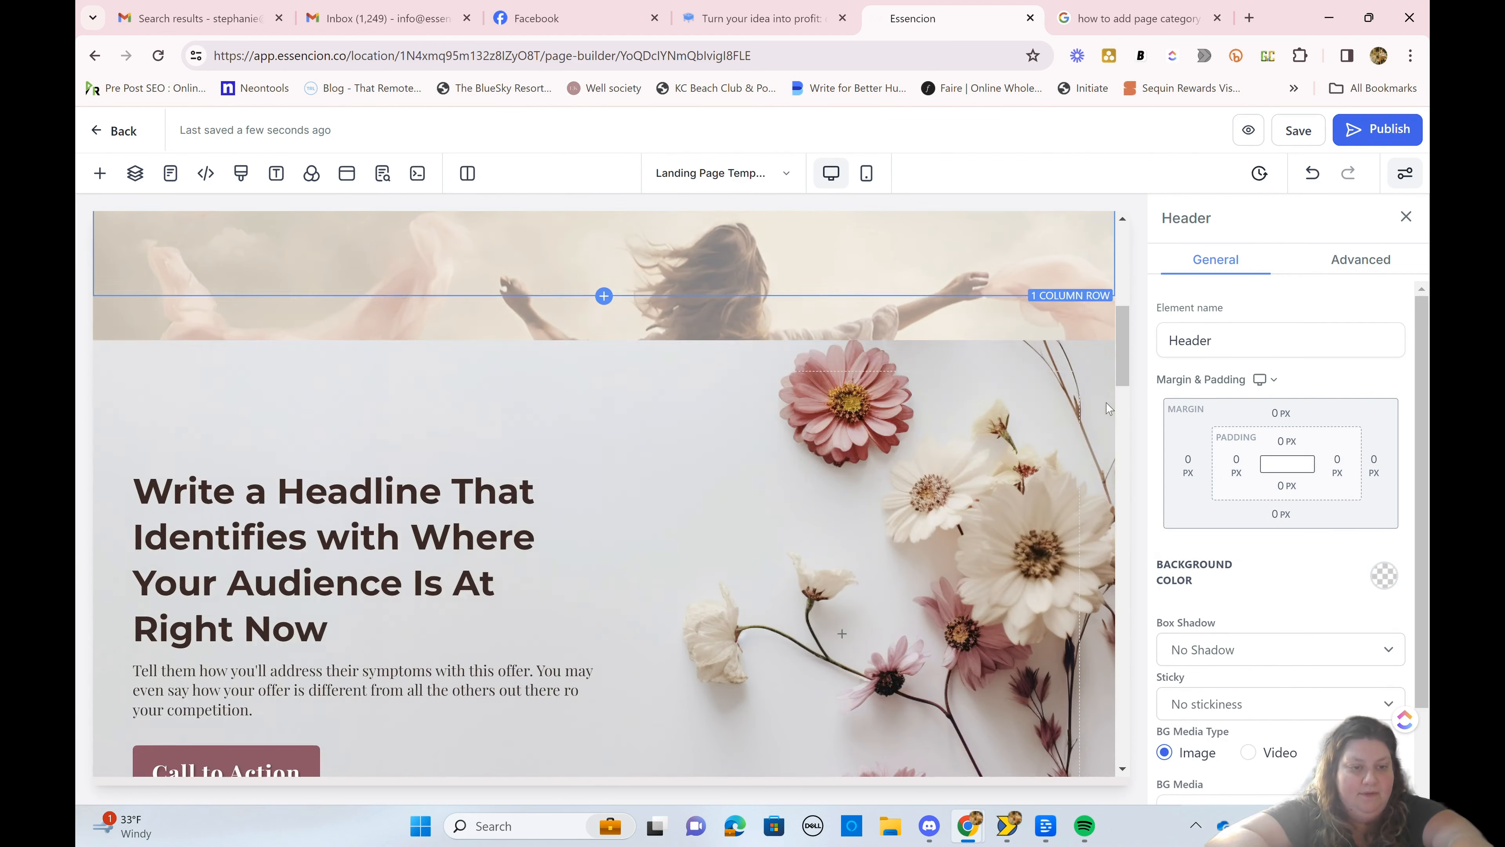
{"action": "scroll", "coordinate": [1114, 356], "scroll_direction": "up", "scroll_amount": 5}
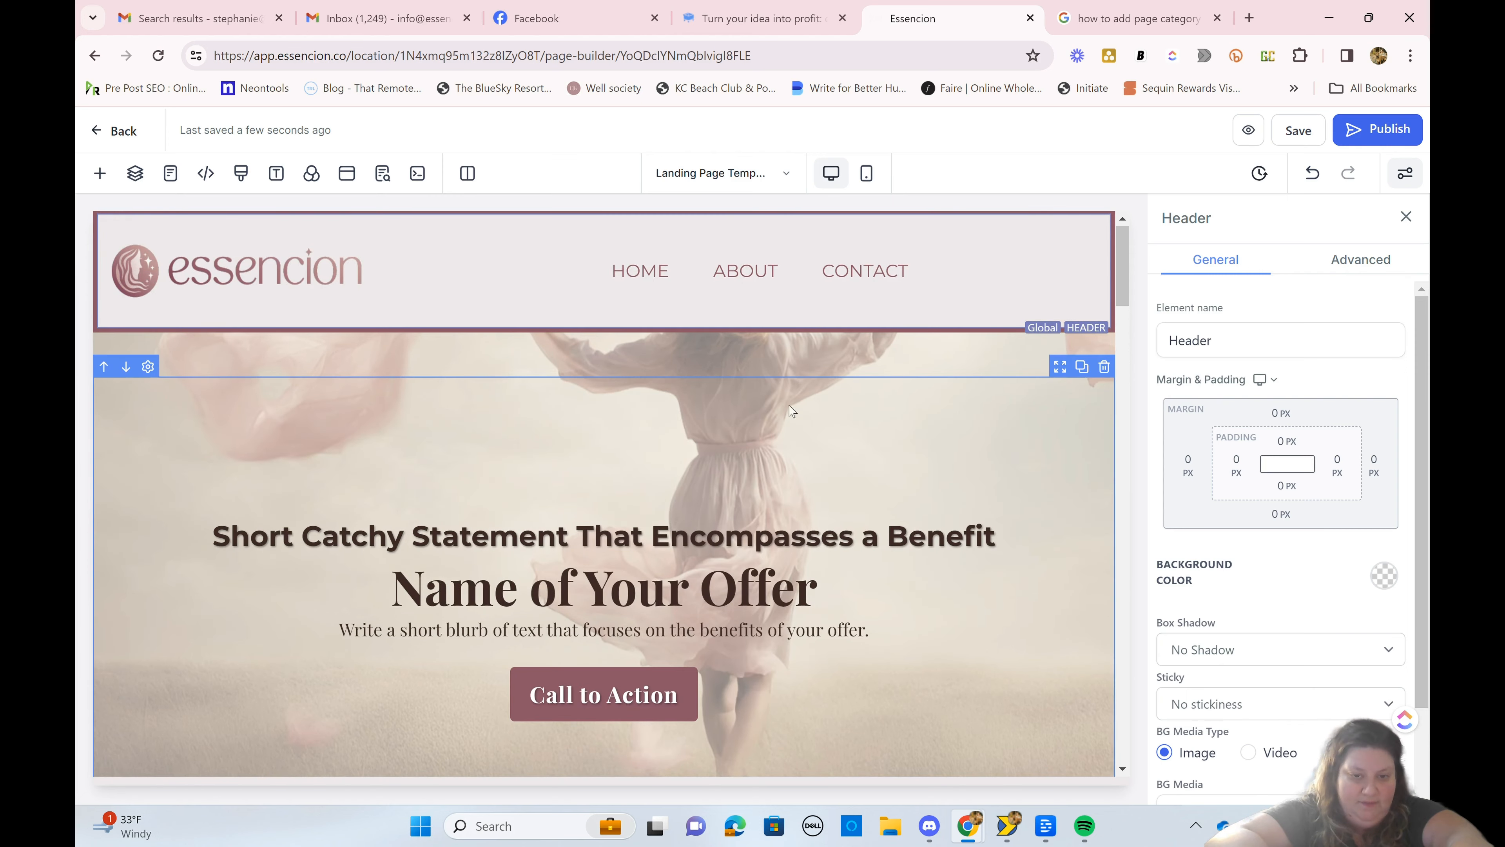
Step: Select the hero section below the header and browse for its background image in the media library's Relocated Item folder
{"action": "left_click", "coordinate": [787, 353]}
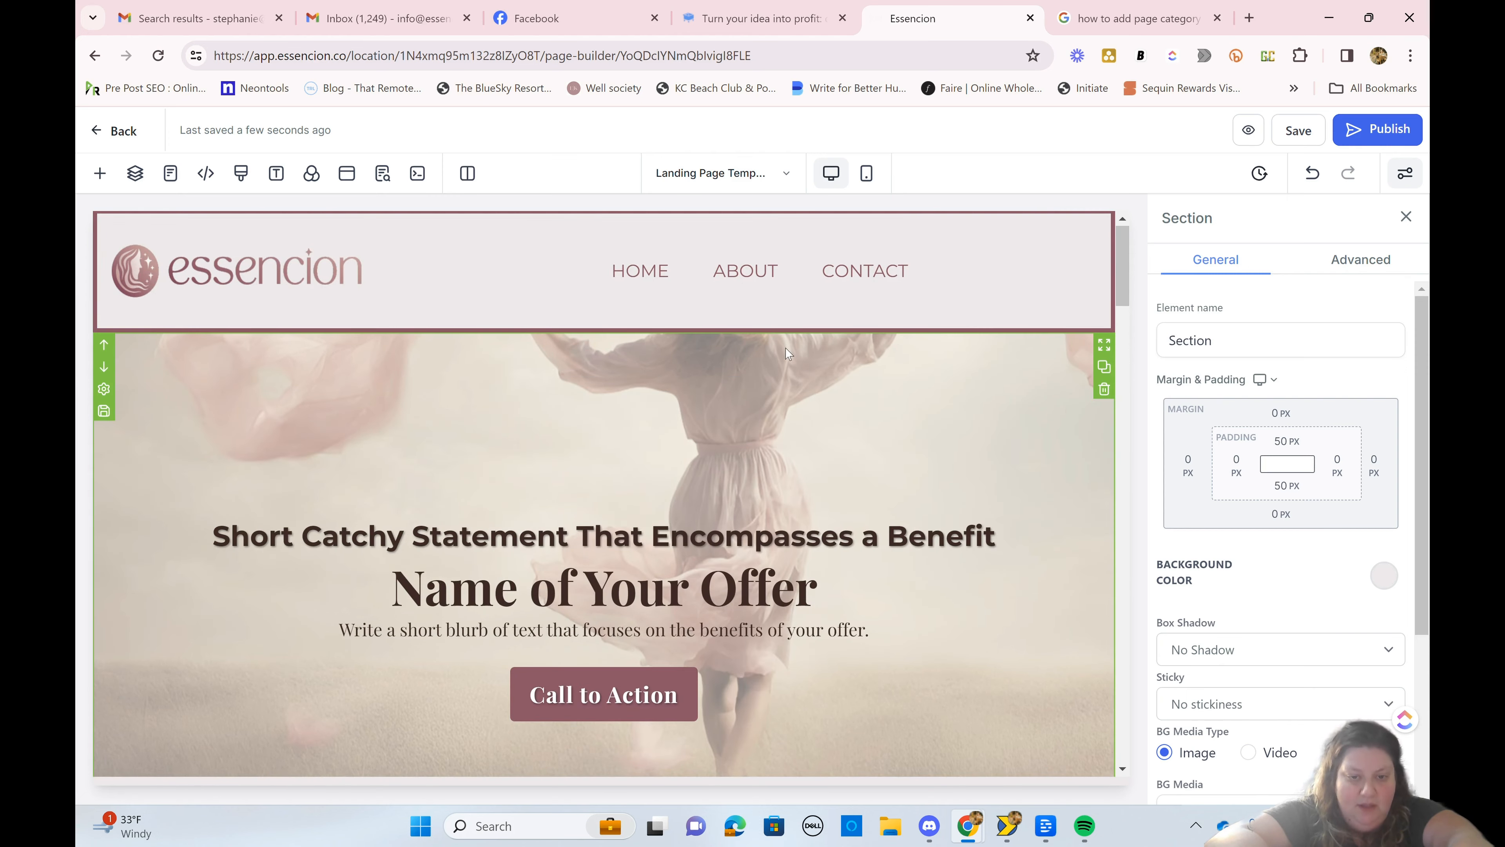
{"action": "scroll", "coordinate": [605, 372], "scroll_direction": "down", "scroll_amount": 5}
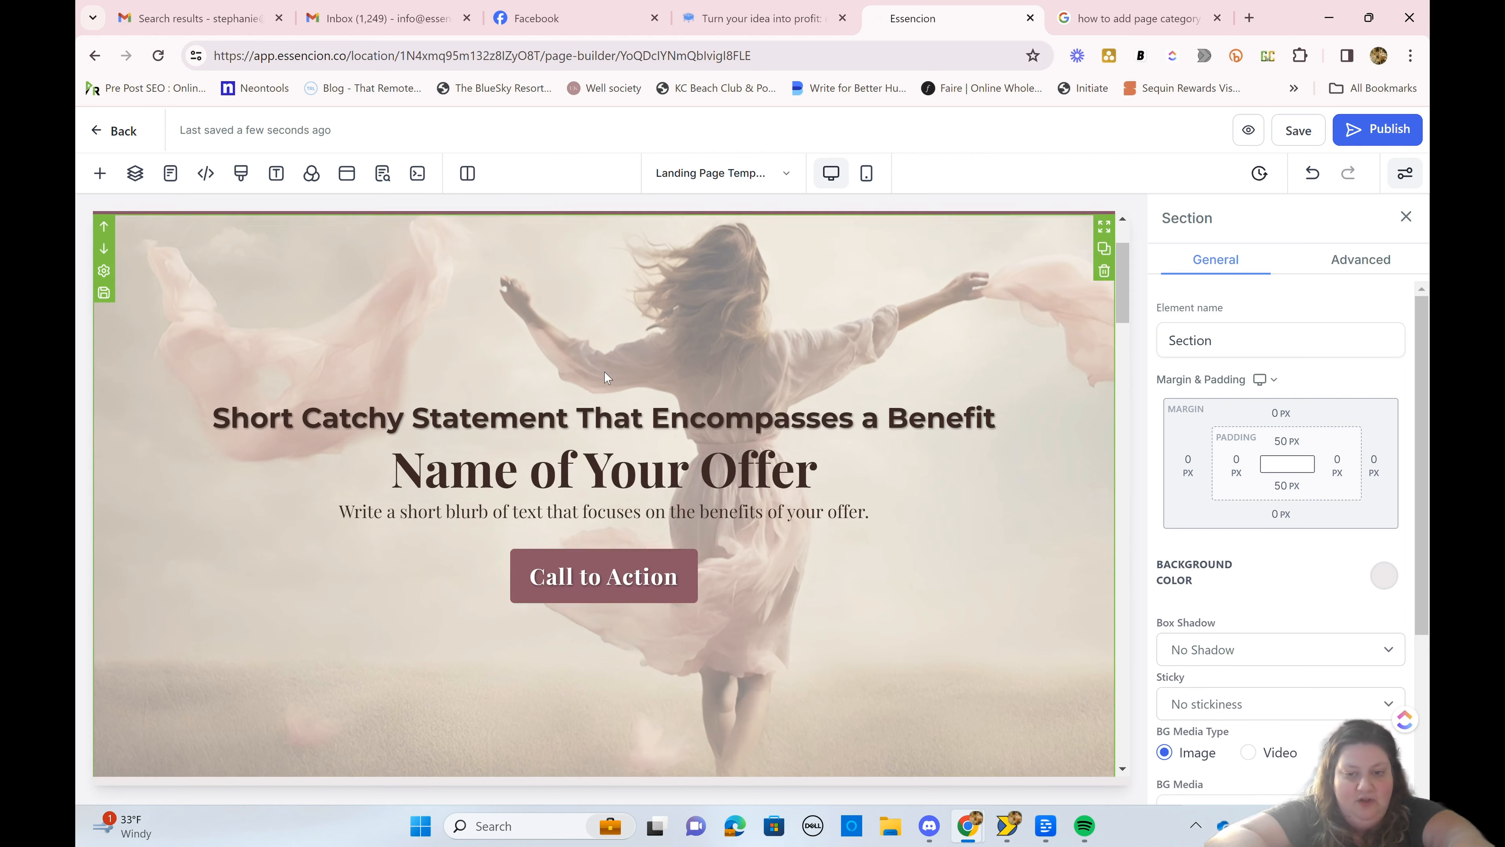
{"action": "scroll", "coordinate": [605, 371], "scroll_direction": "up", "scroll_amount": 5}
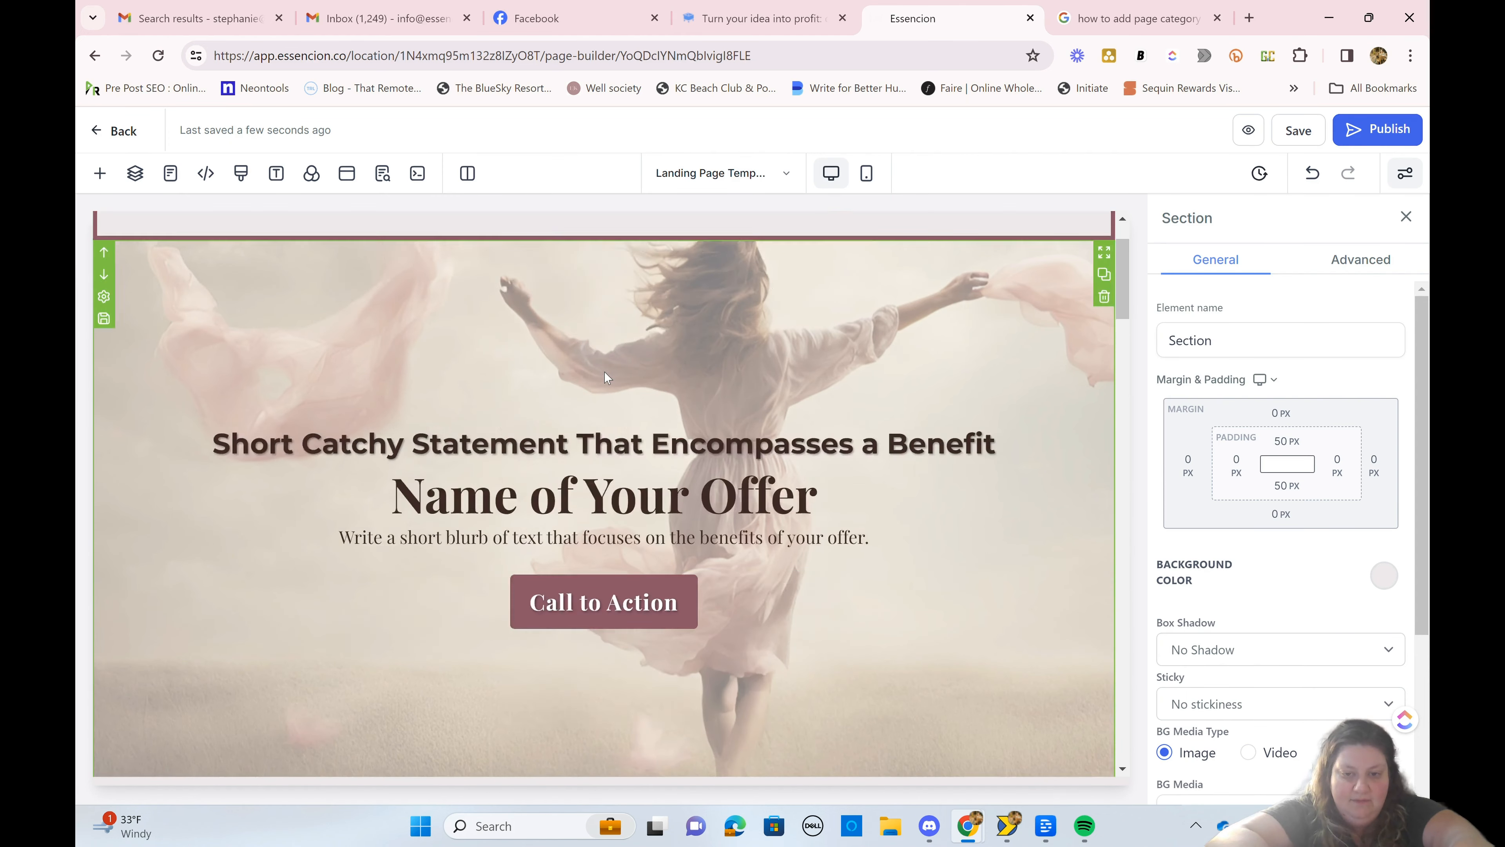
{"action": "left_click", "coordinate": [1360, 260]}
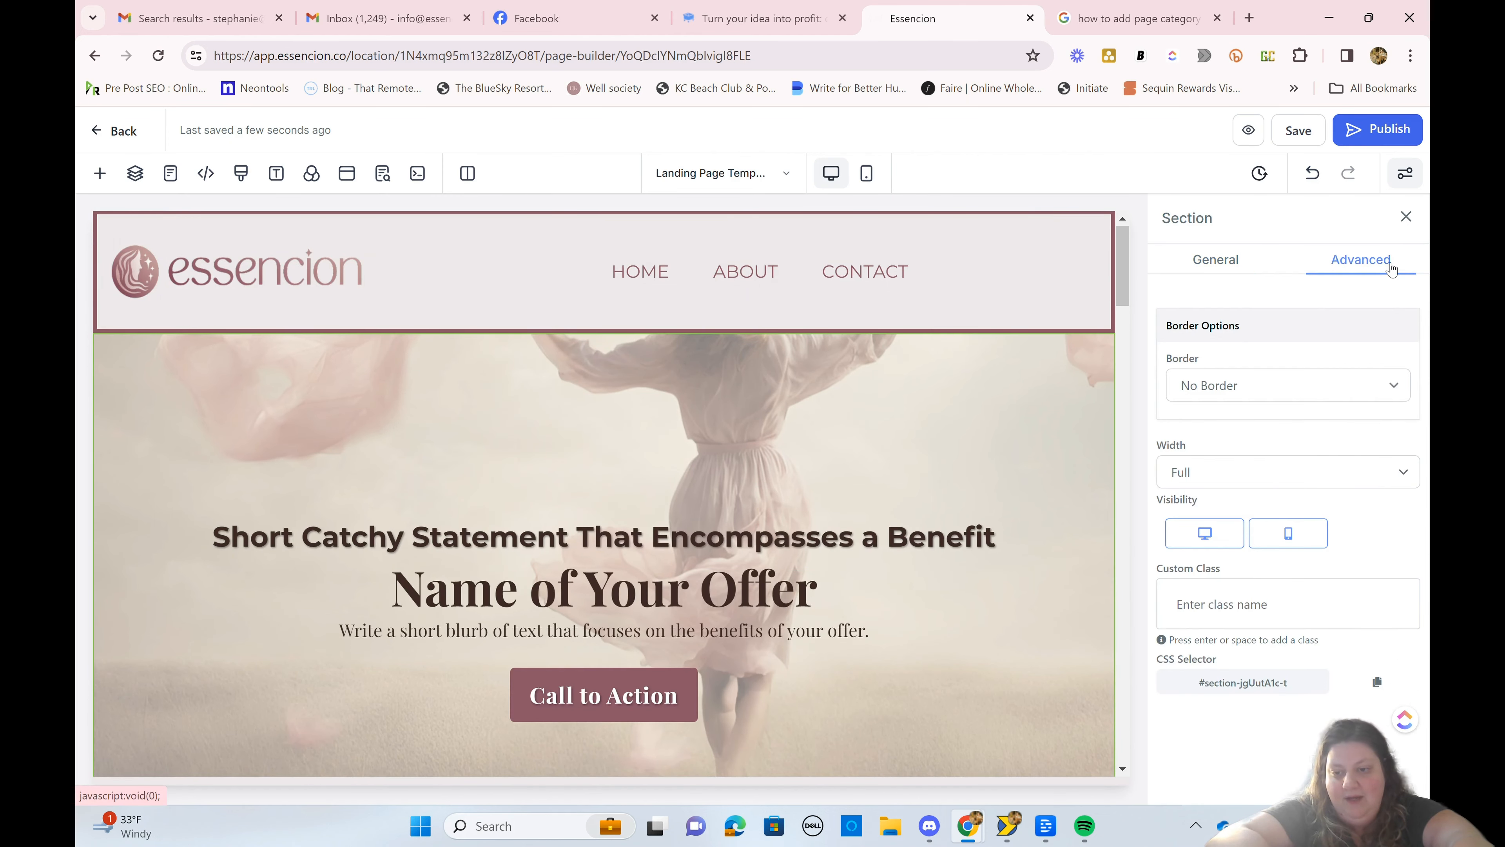
{"action": "left_click", "coordinate": [1246, 261]}
{"action": "scroll", "coordinate": [1210, 694], "scroll_direction": "down", "scroll_amount": 3}
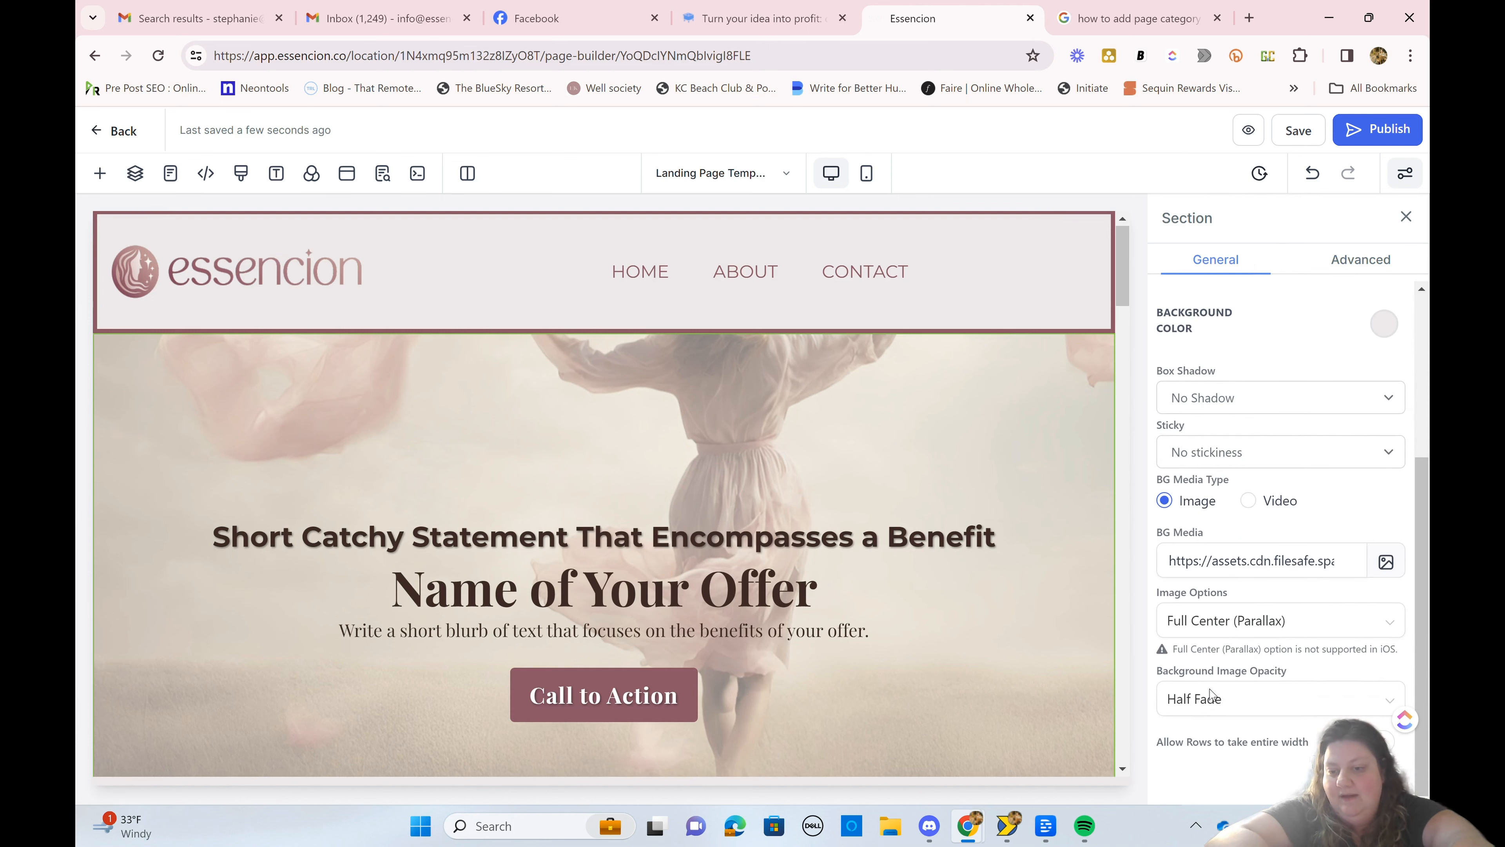
{"action": "left_click", "coordinate": [1386, 562]}
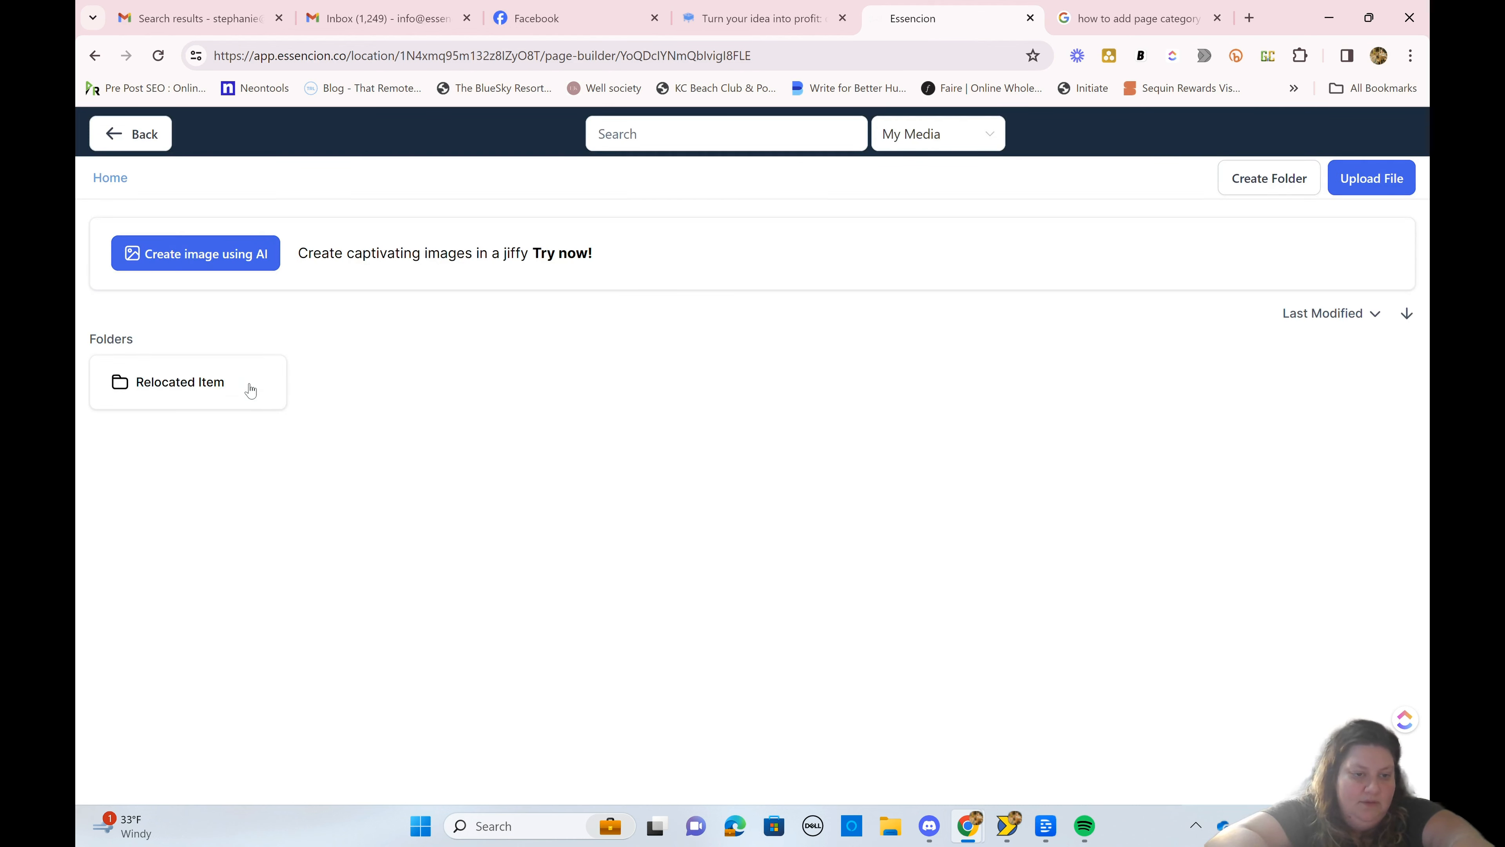
{"action": "left_click", "coordinate": [250, 389]}
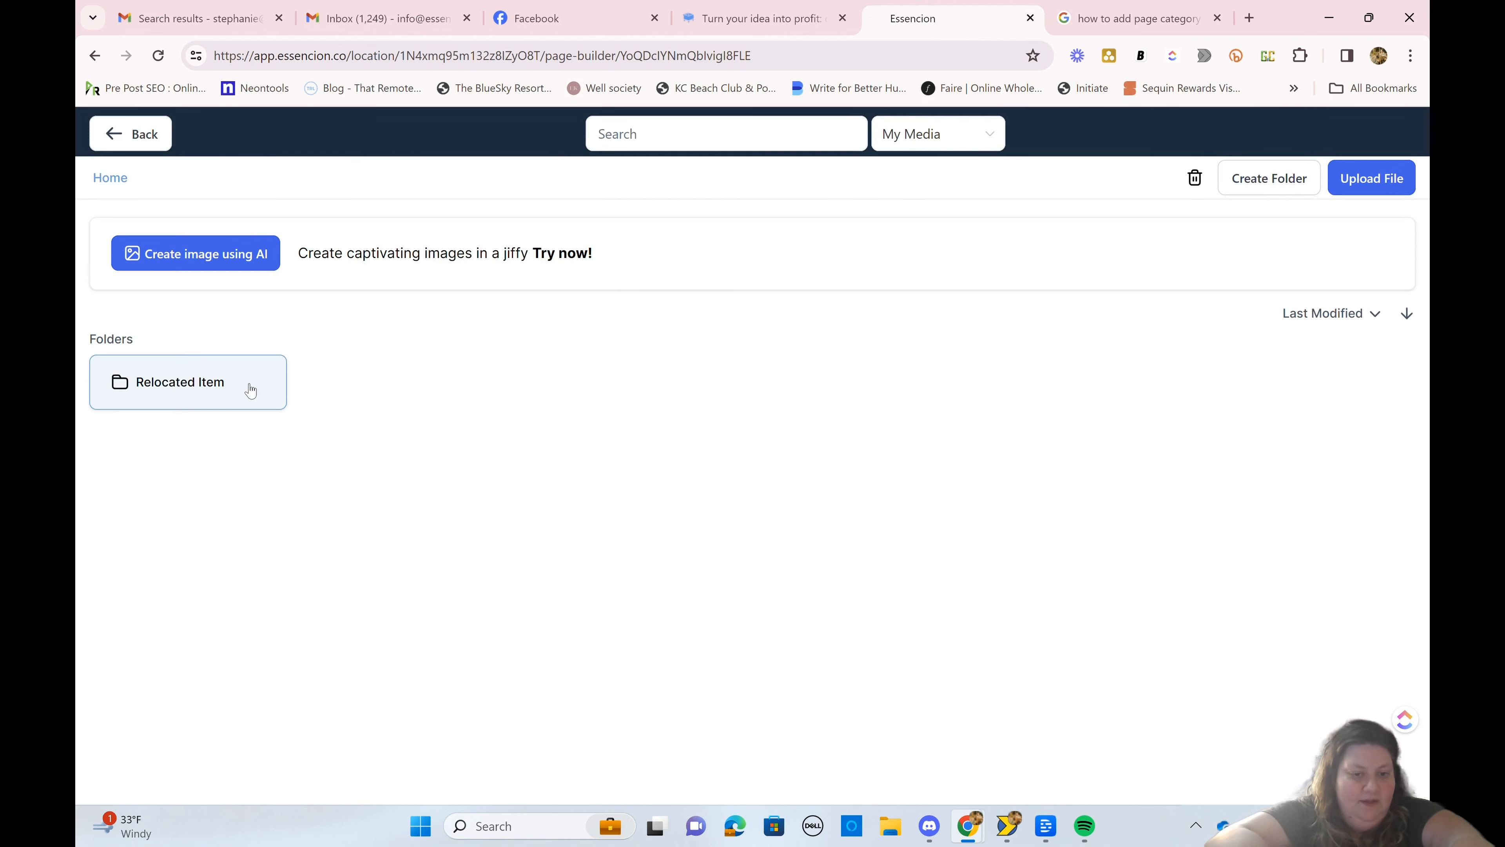
{"action": "double_click", "coordinate": [168, 387]}
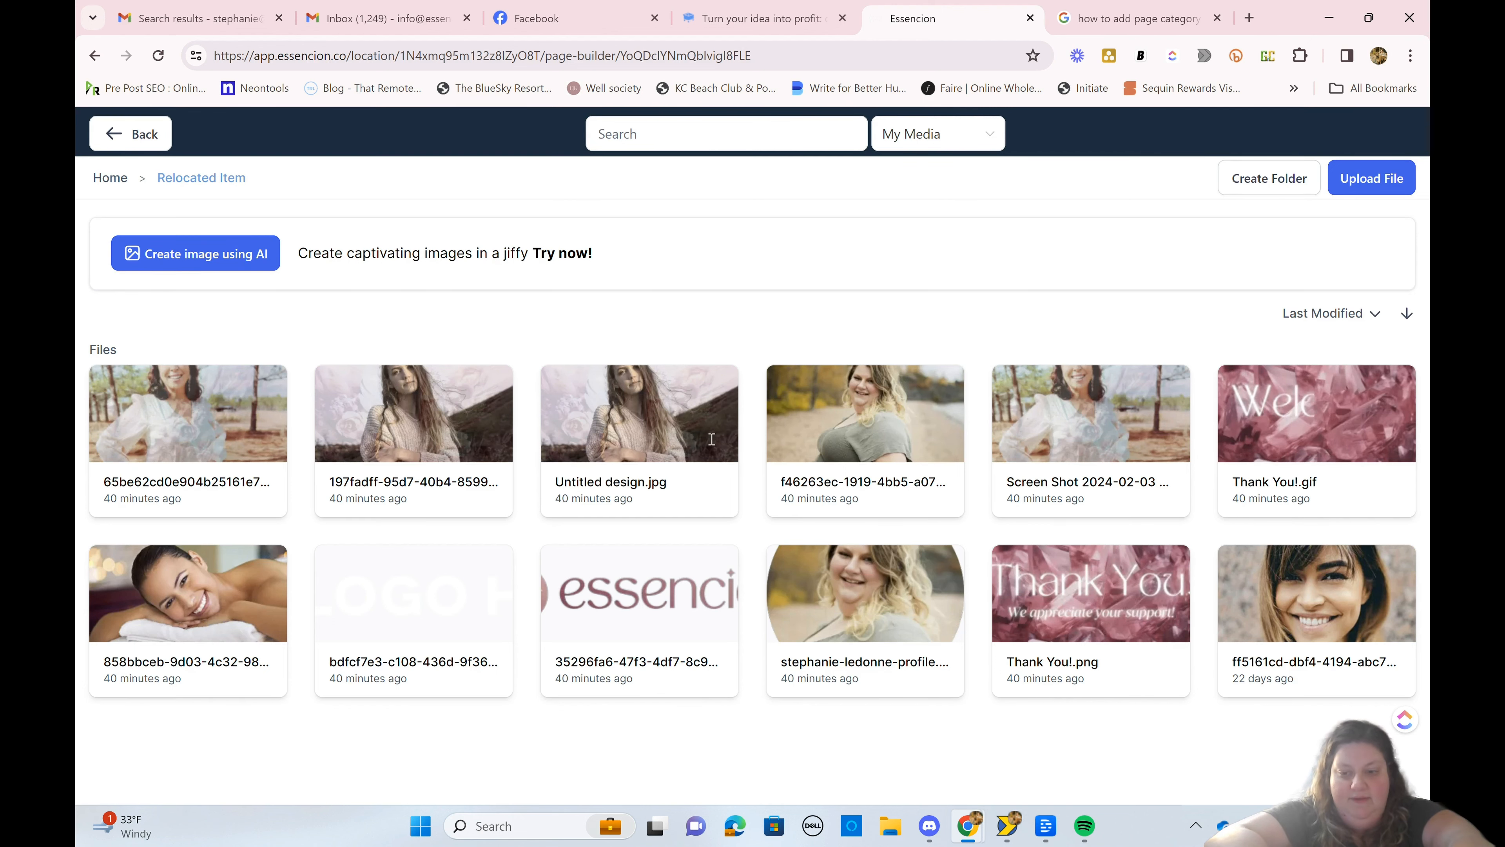
Step: Start creating an image using AI with the description "create a pink crystal background"
{"action": "left_click", "coordinate": [246, 252]}
{"action": "left_click", "coordinate": [704, 306]}
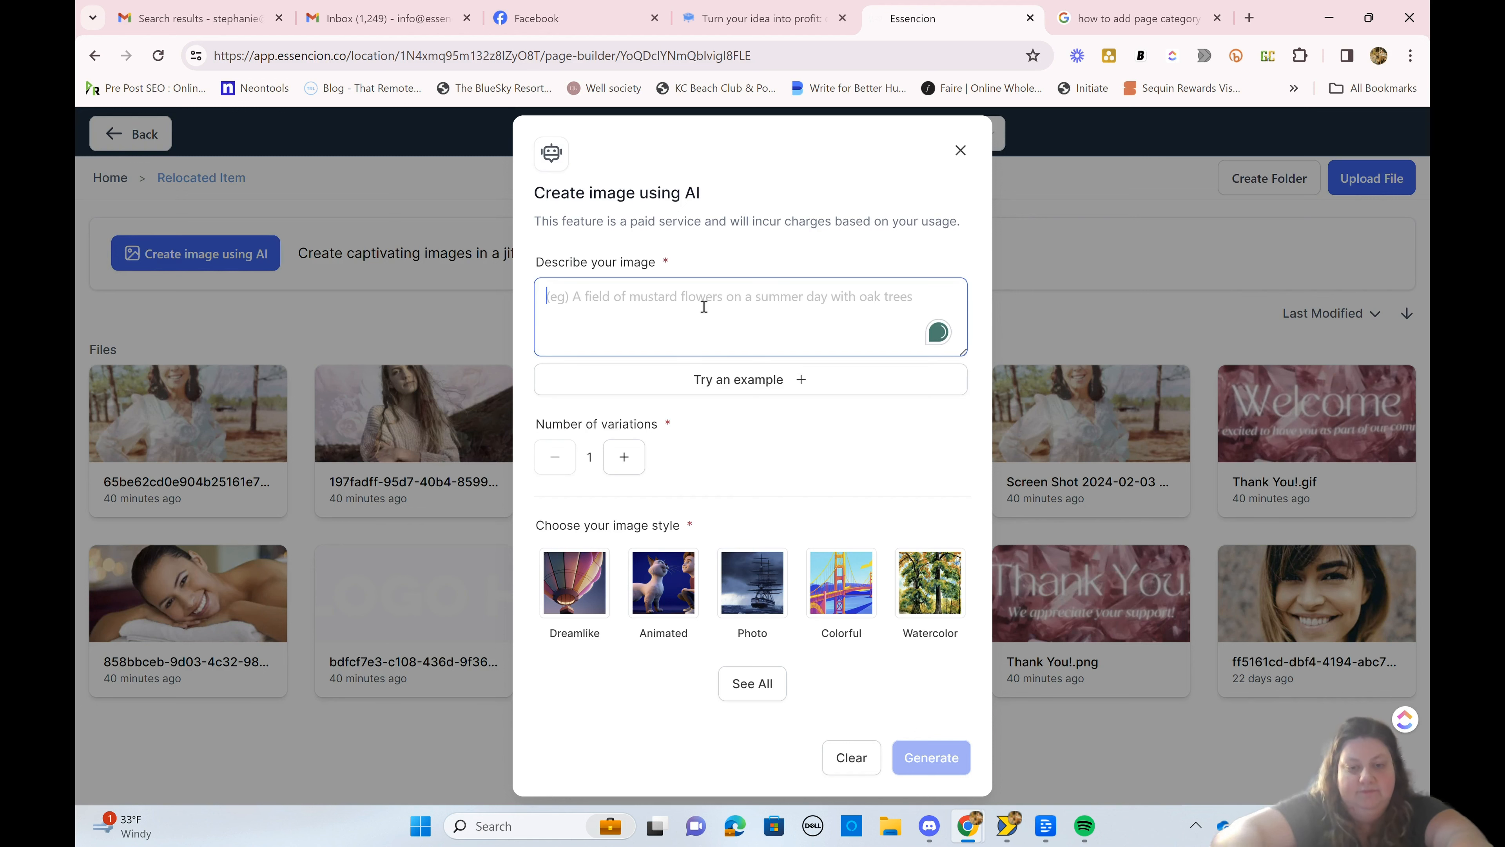
{"action": "type", "text": "create a "}
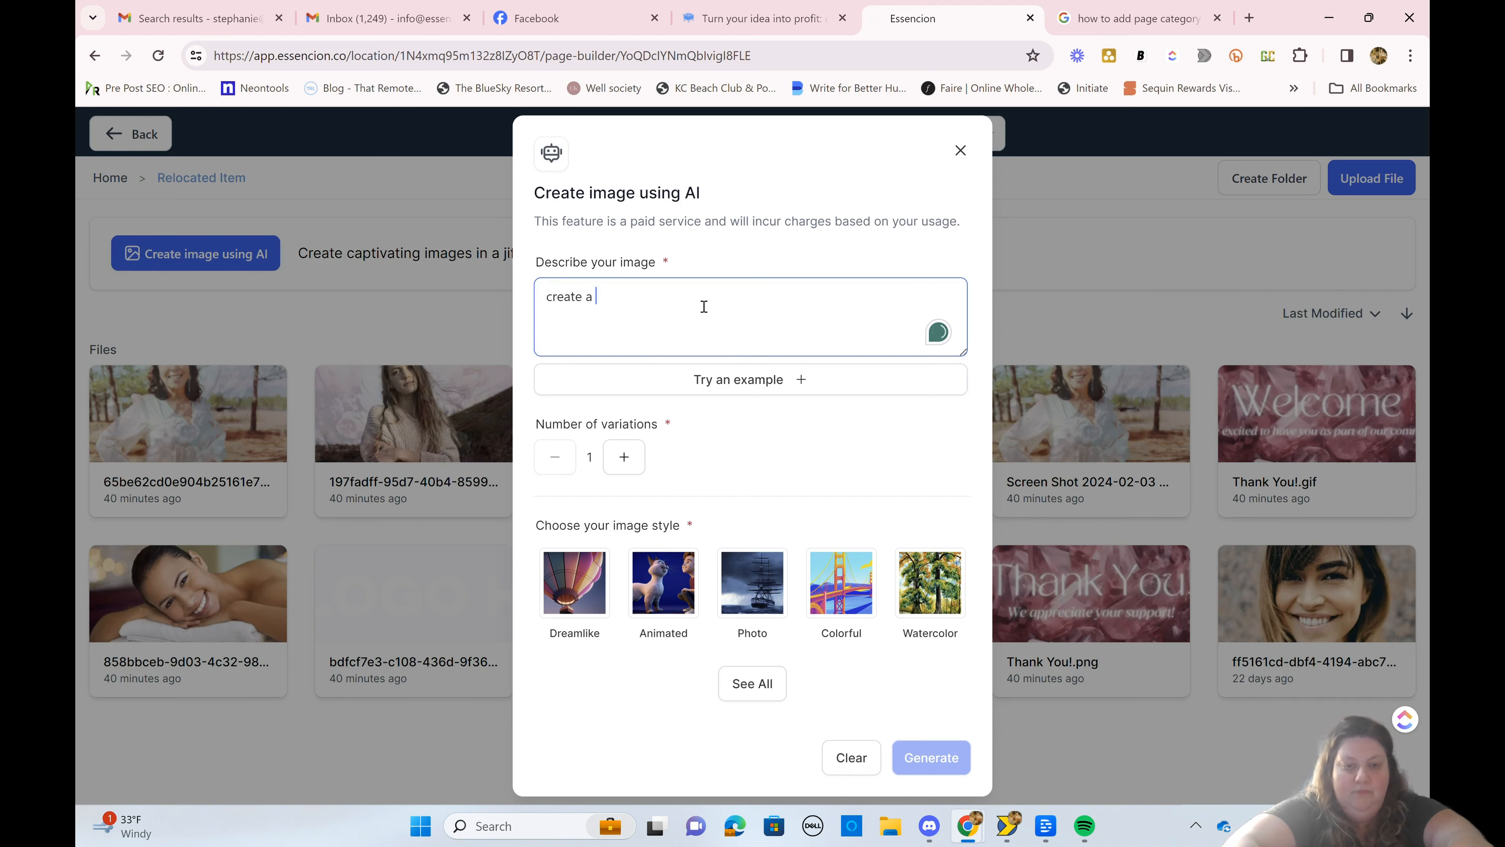
{"action": "type", "text": "pink crysta"}
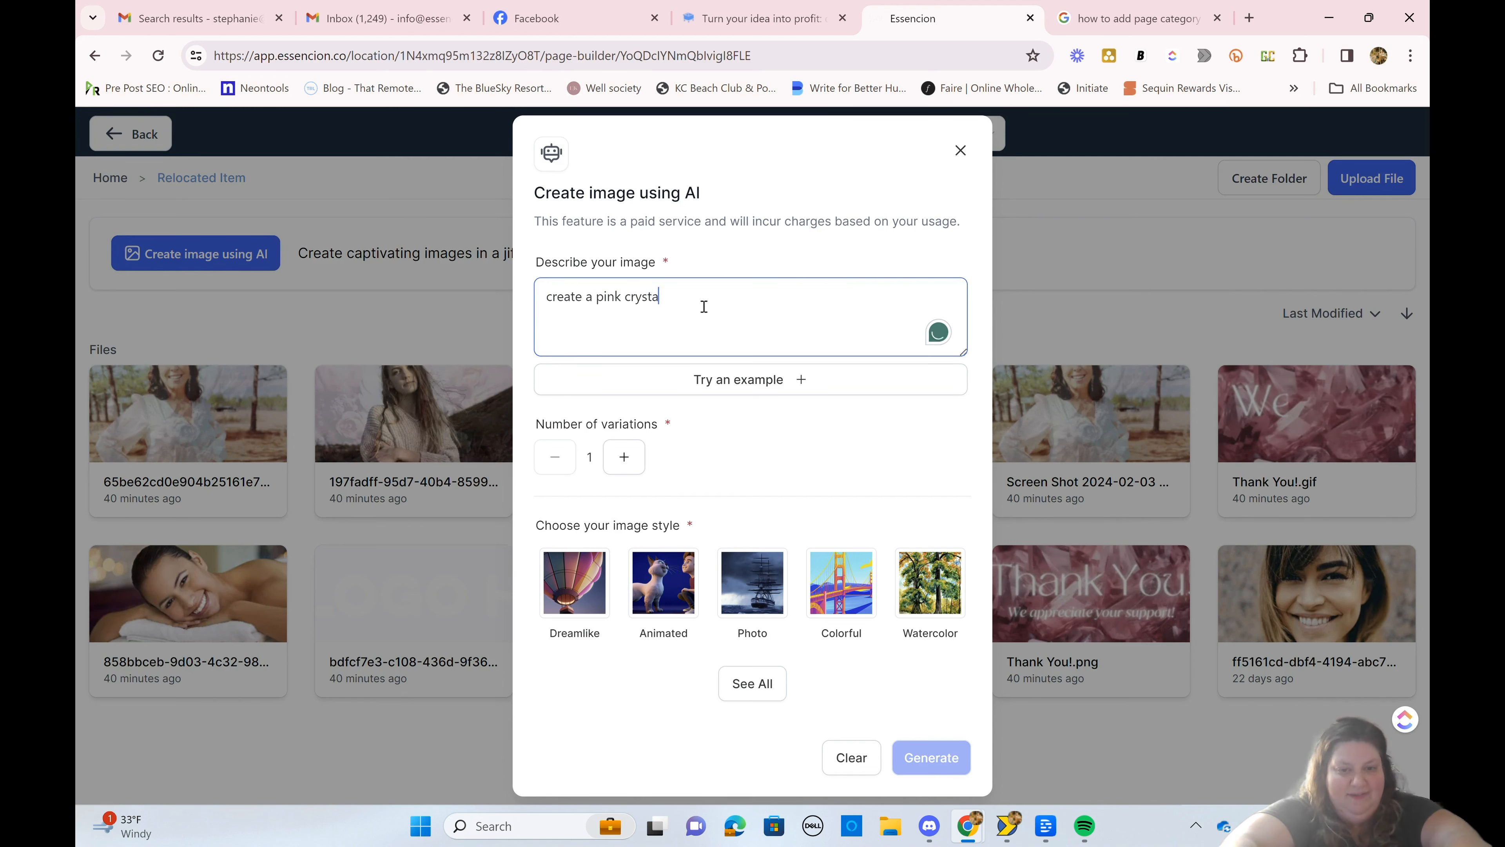
{"action": "type", "text": "l bak"}
{"action": "key", "text": "BackSpace"}
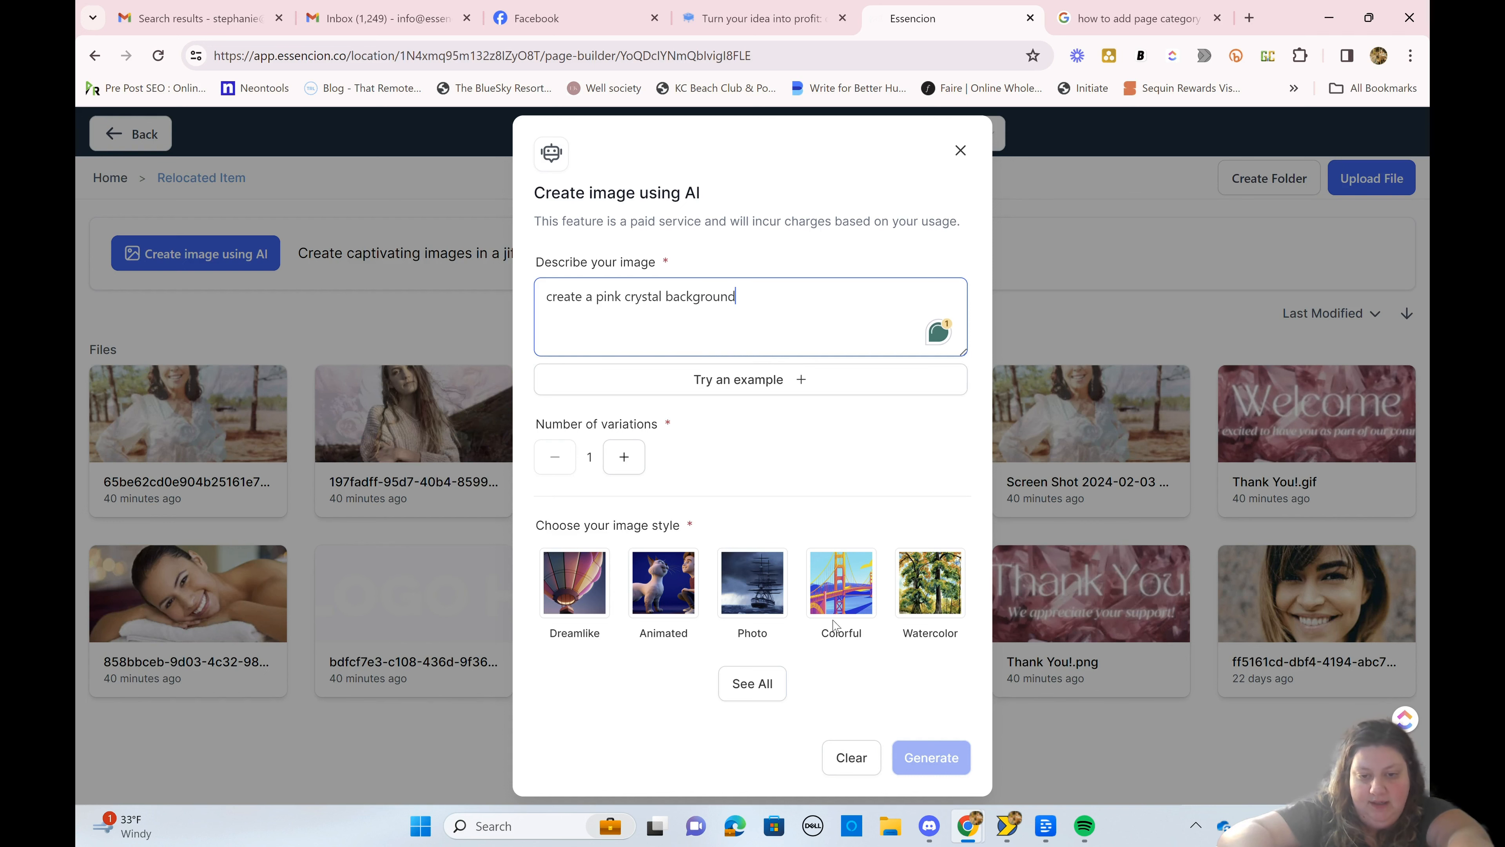
Step: Choose the Photo style from the full list of image styles and generate the AI image
{"action": "left_click", "coordinate": [742, 684]}
{"action": "scroll", "coordinate": [744, 697], "scroll_direction": "down", "scroll_amount": 5}
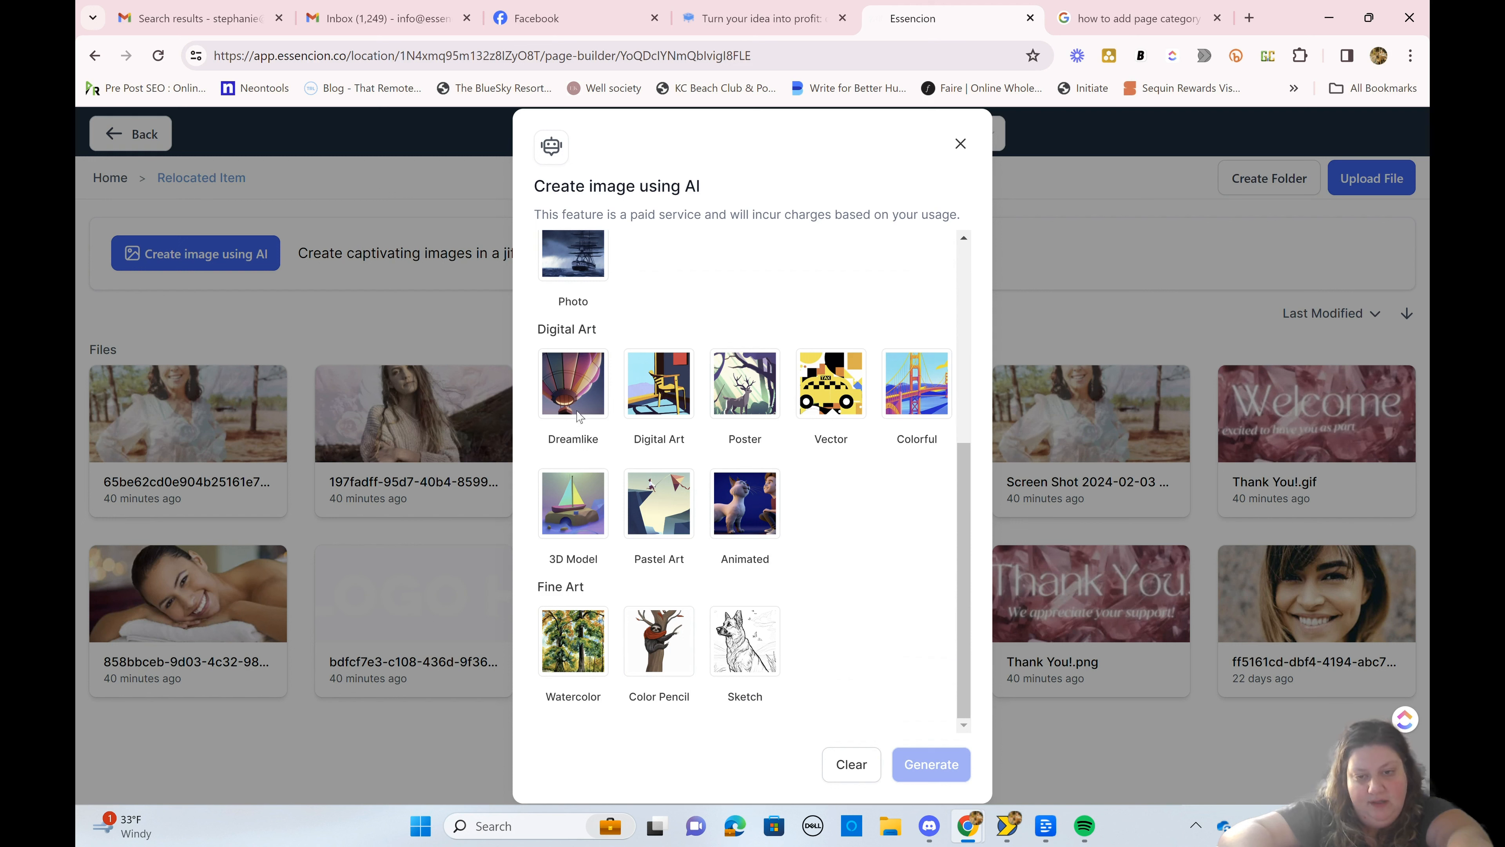
{"action": "left_click", "coordinate": [585, 270]}
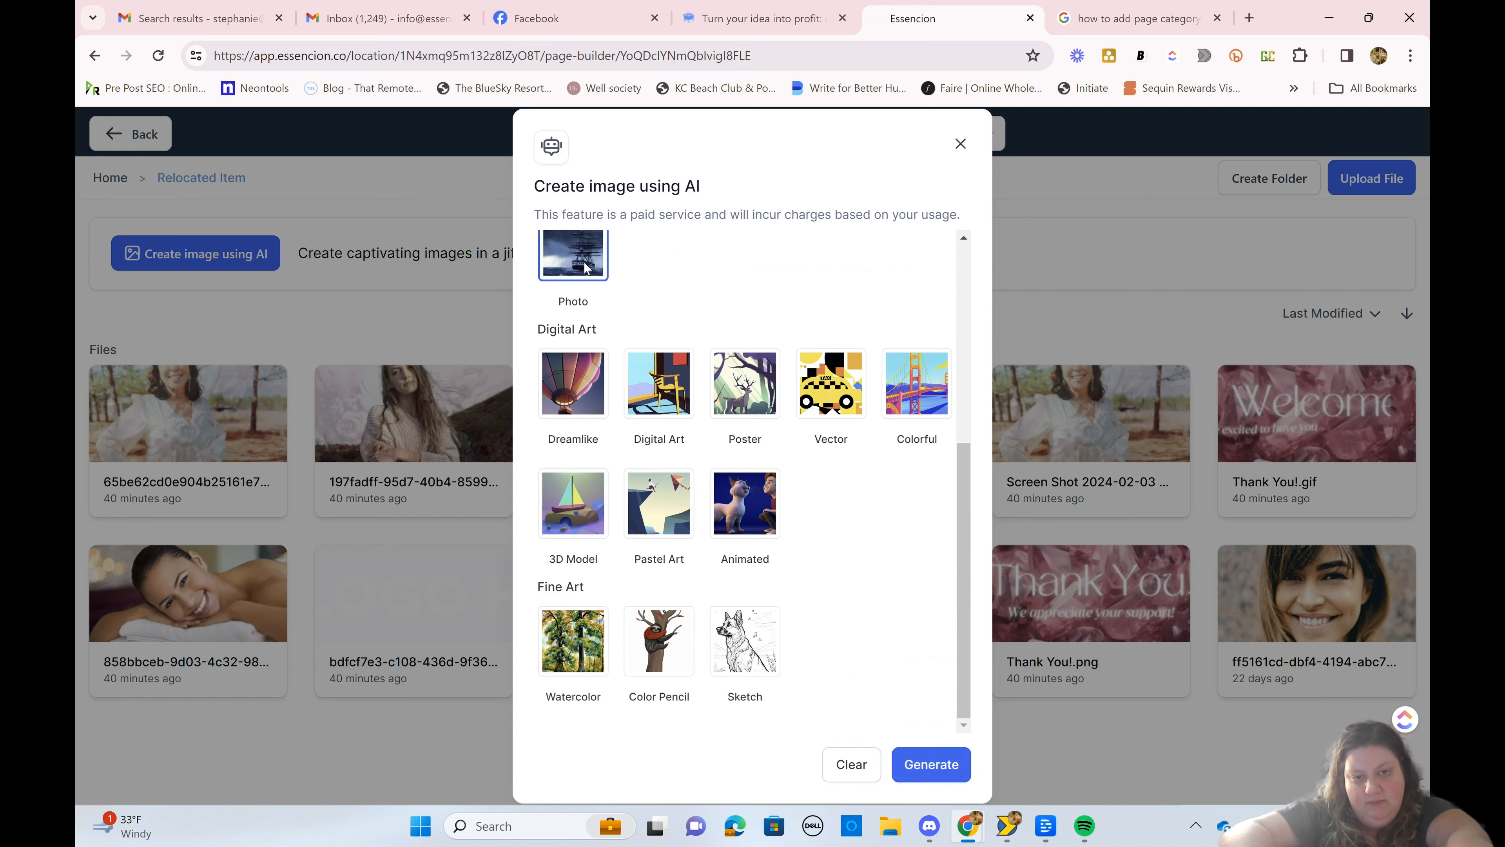
{"action": "left_click", "coordinate": [940, 766]}
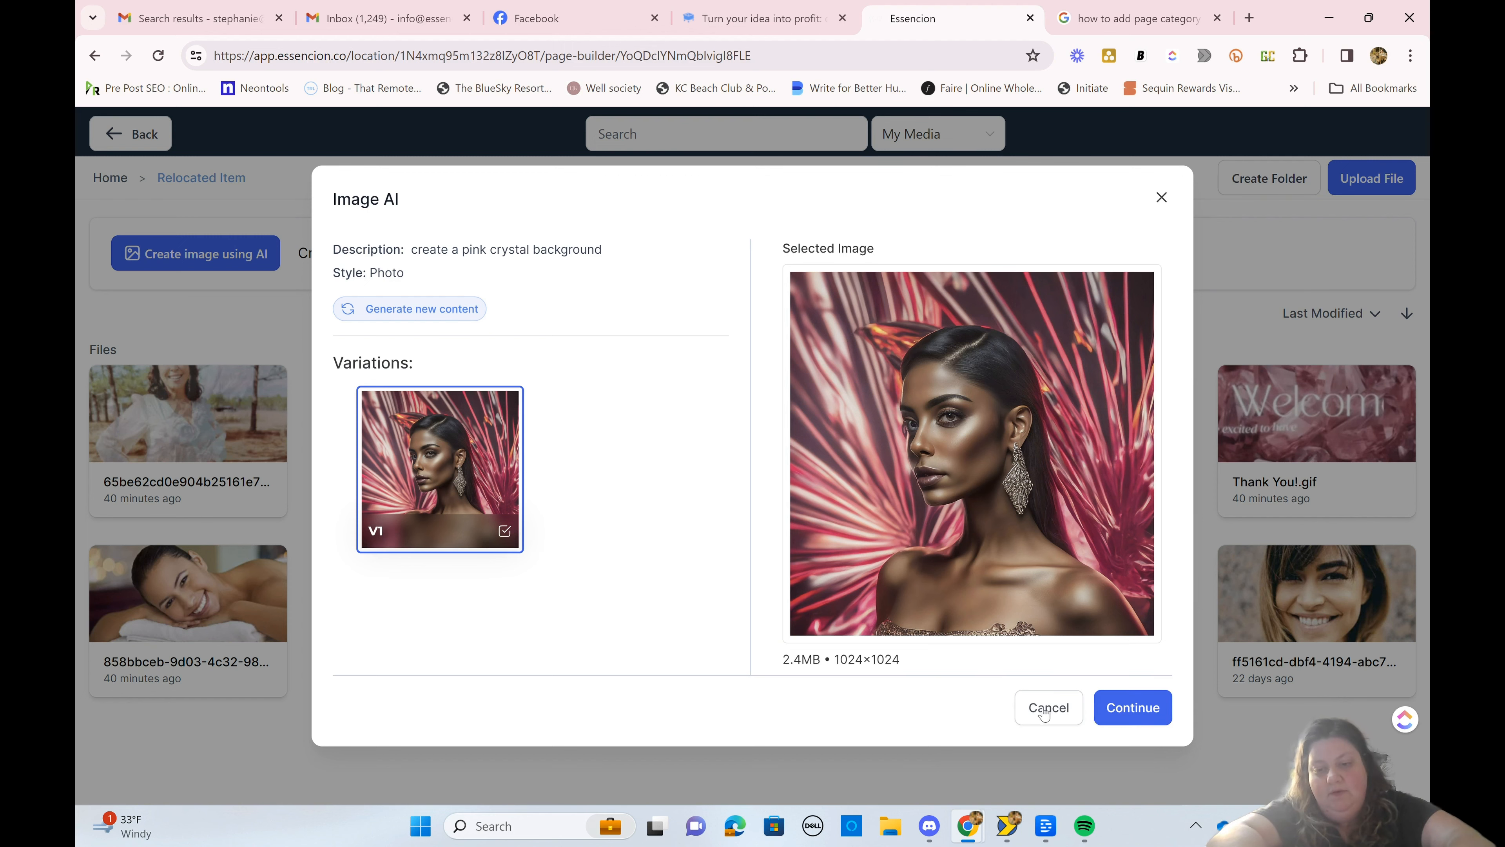
Step: Change the AI image description to "create an image of pink crystals" and generate new content
{"action": "left_click", "coordinate": [463, 312]}
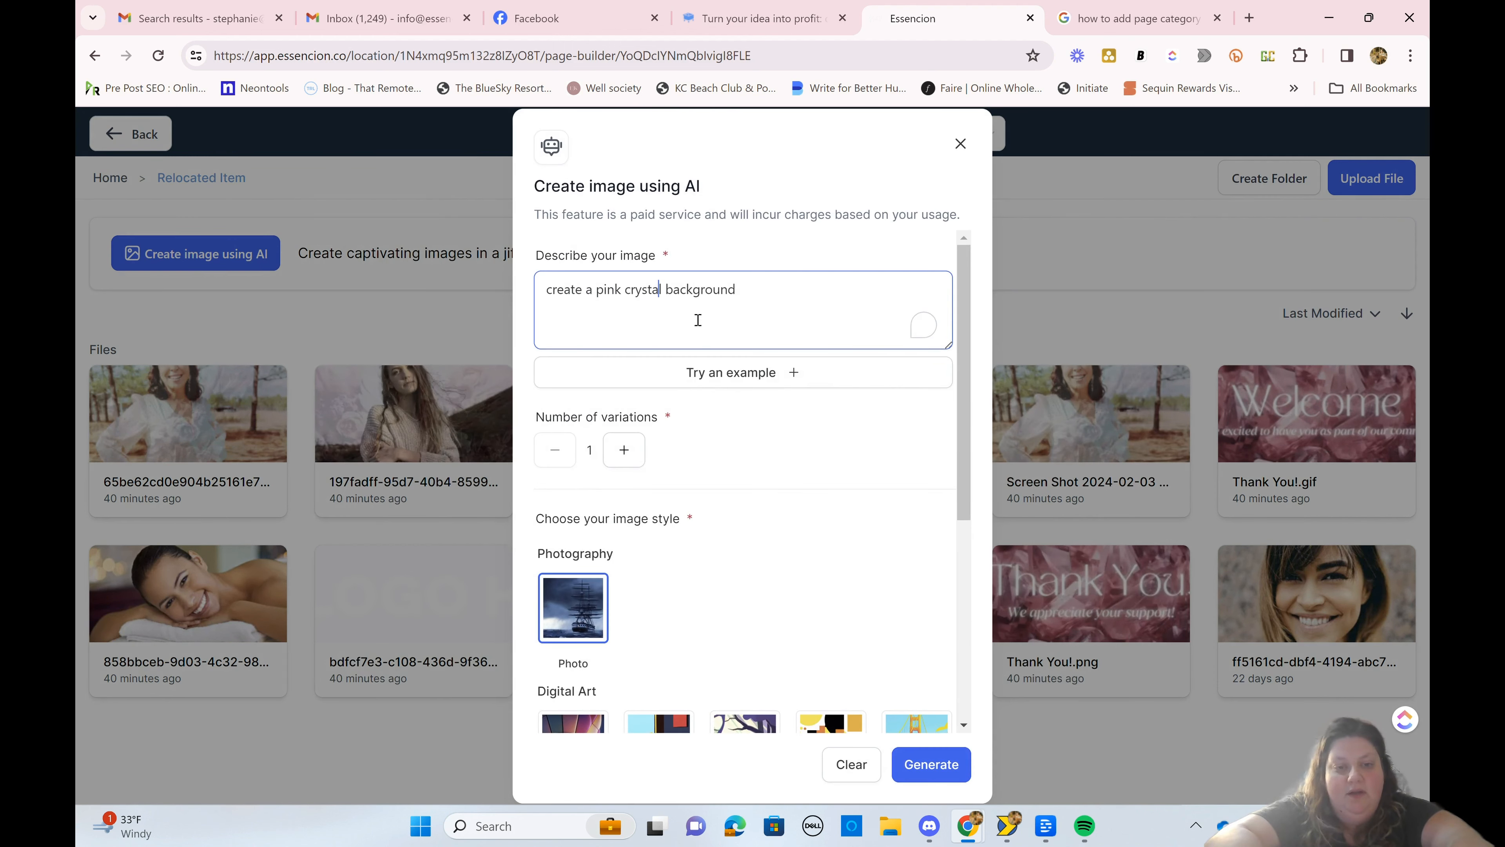
{"action": "left_click_drag", "start_coordinate": [776, 298], "coordinate": [598, 287]}
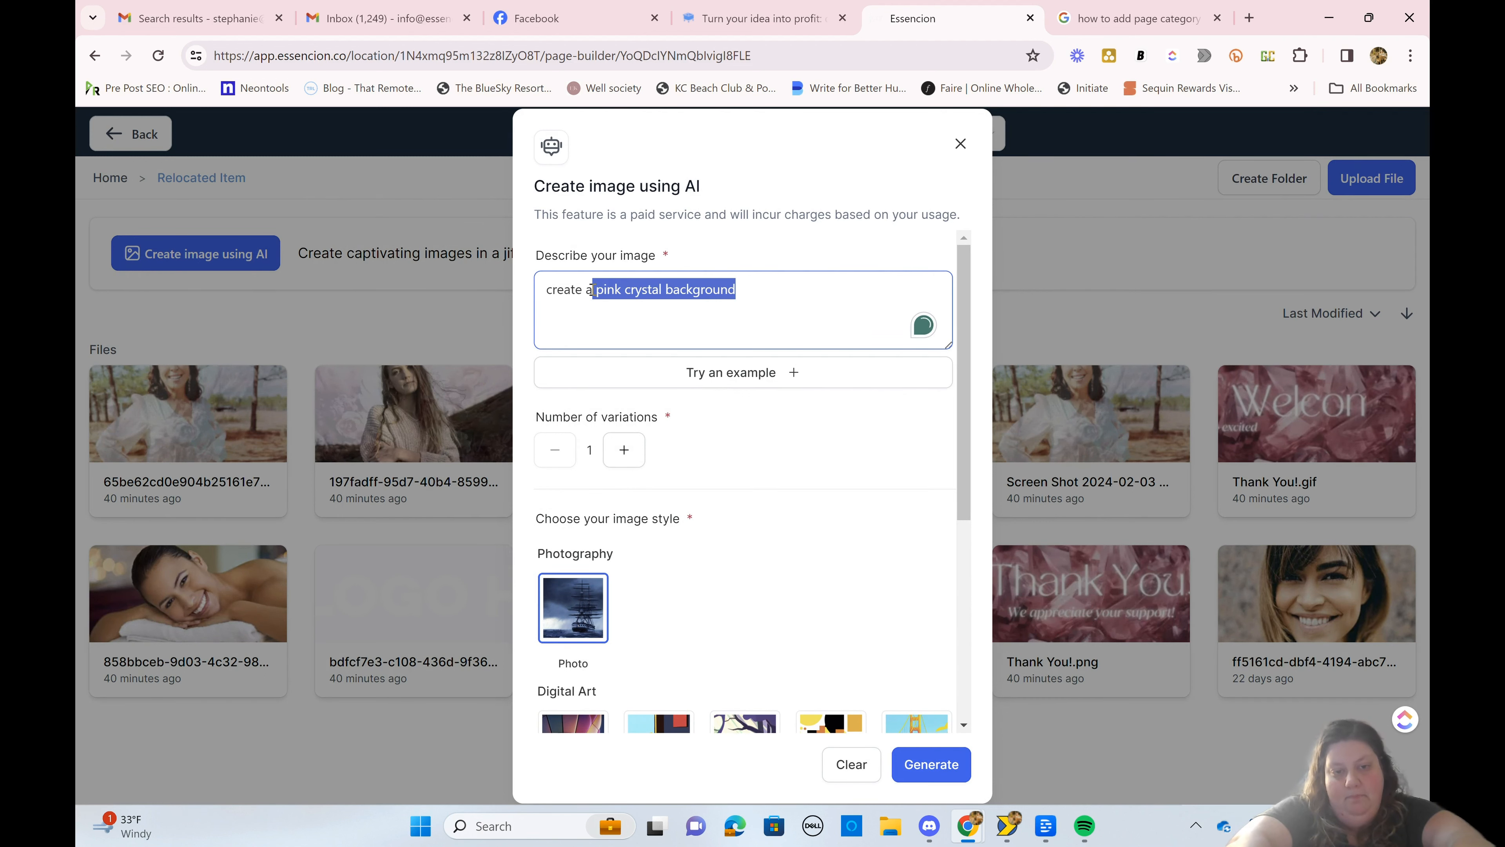
{"action": "key", "text": "BackSpace"}
{"action": "type", "text": "pink cryst"}
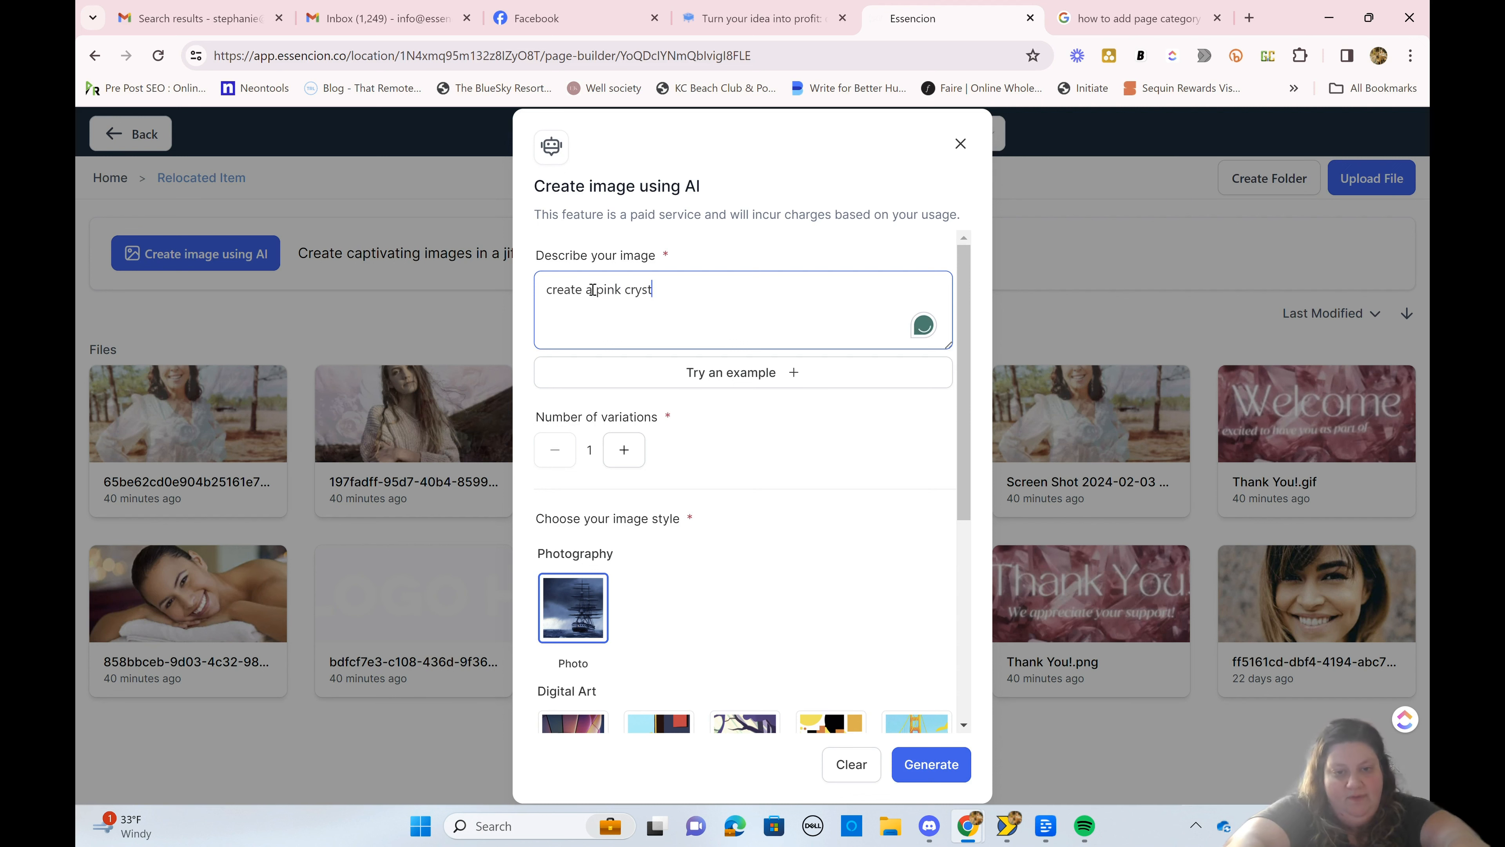
{"action": "type", "text": "al tower"}
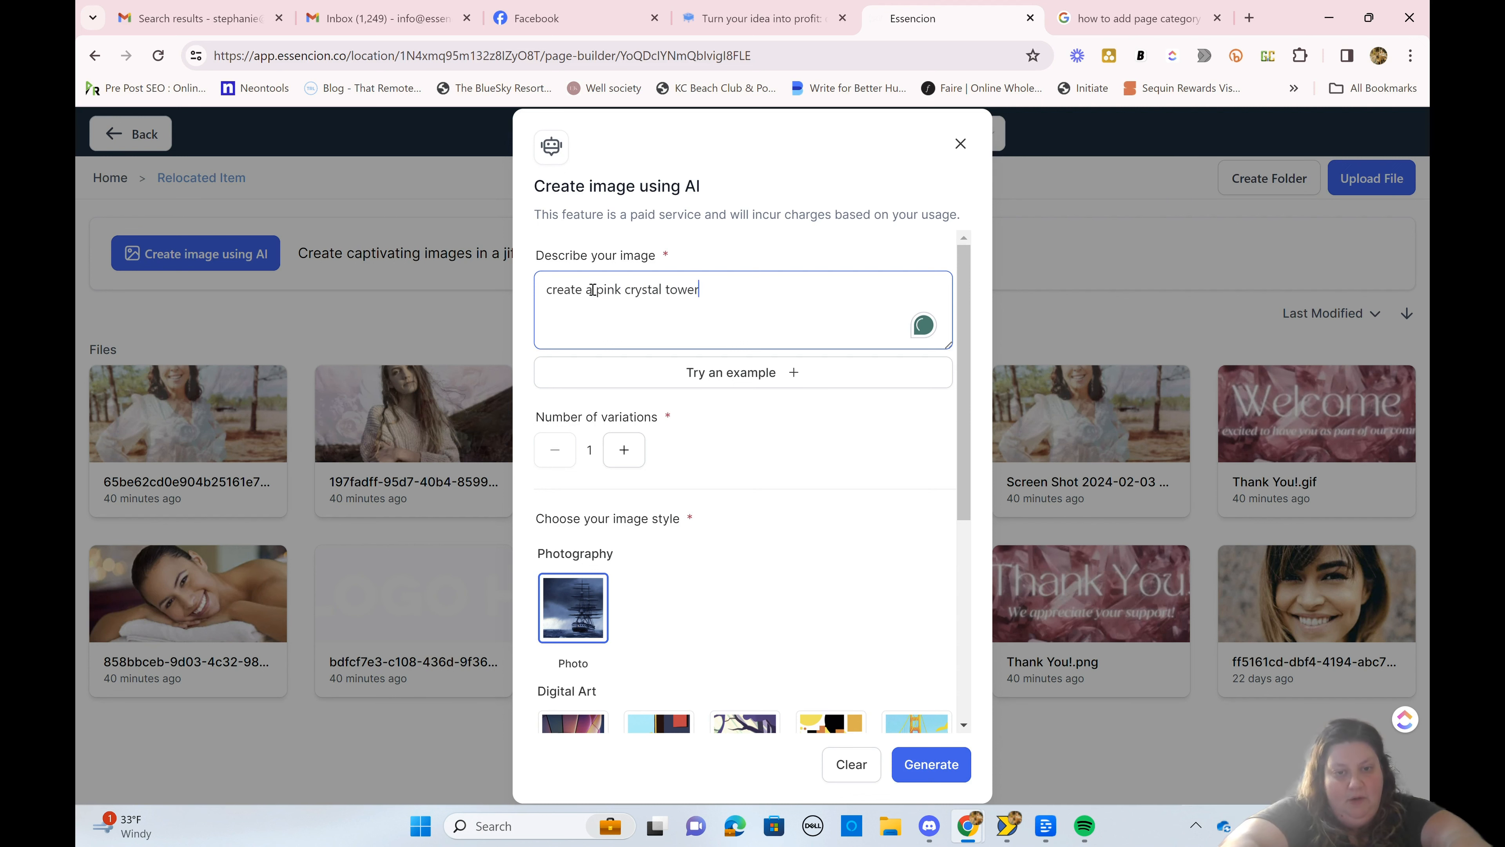
{"action": "type", "text": "g"}
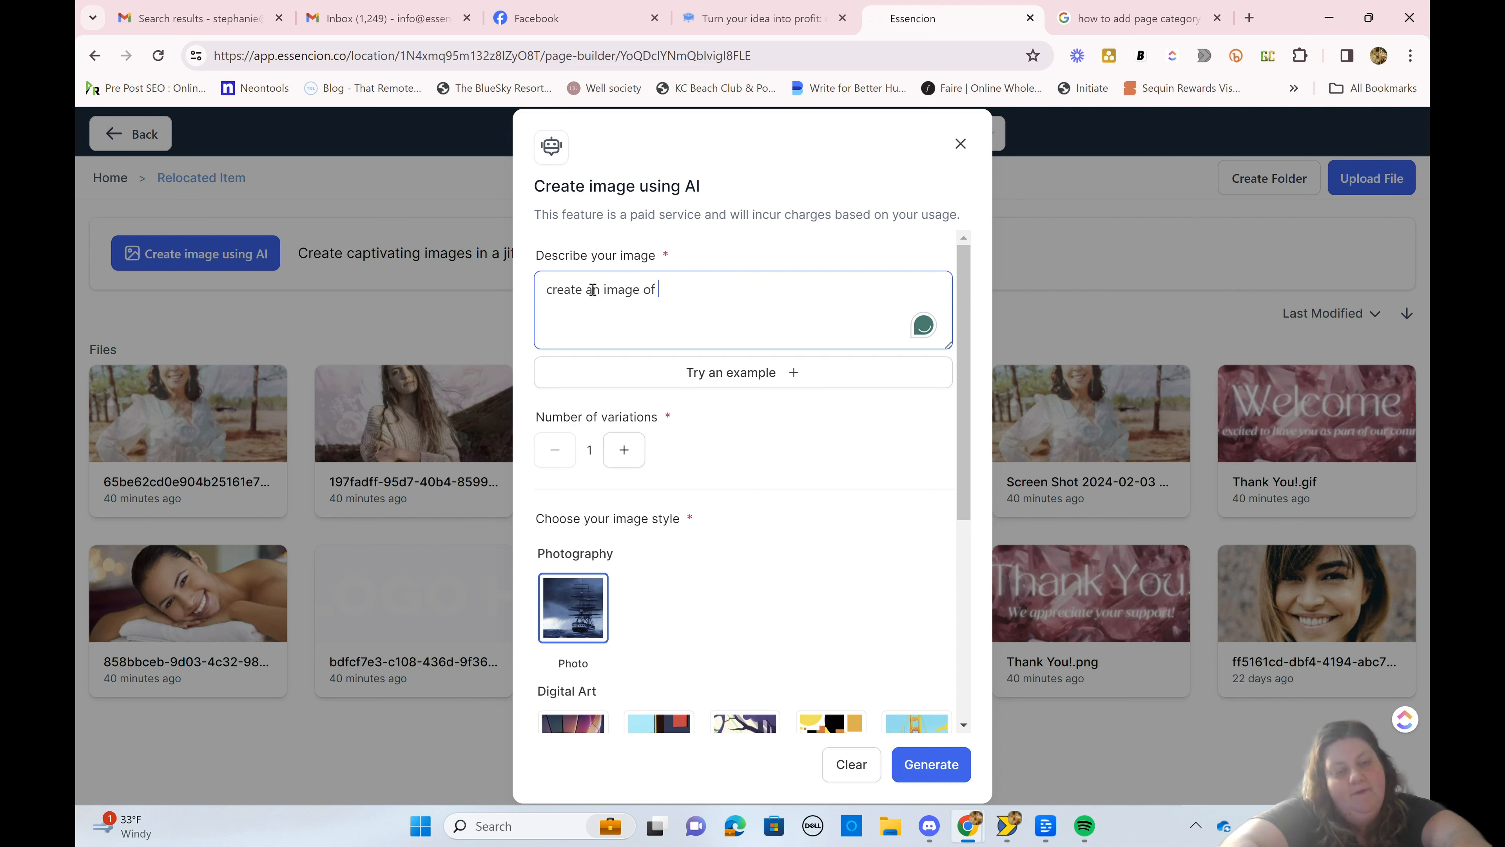
{"action": "type", "text": "stals"}
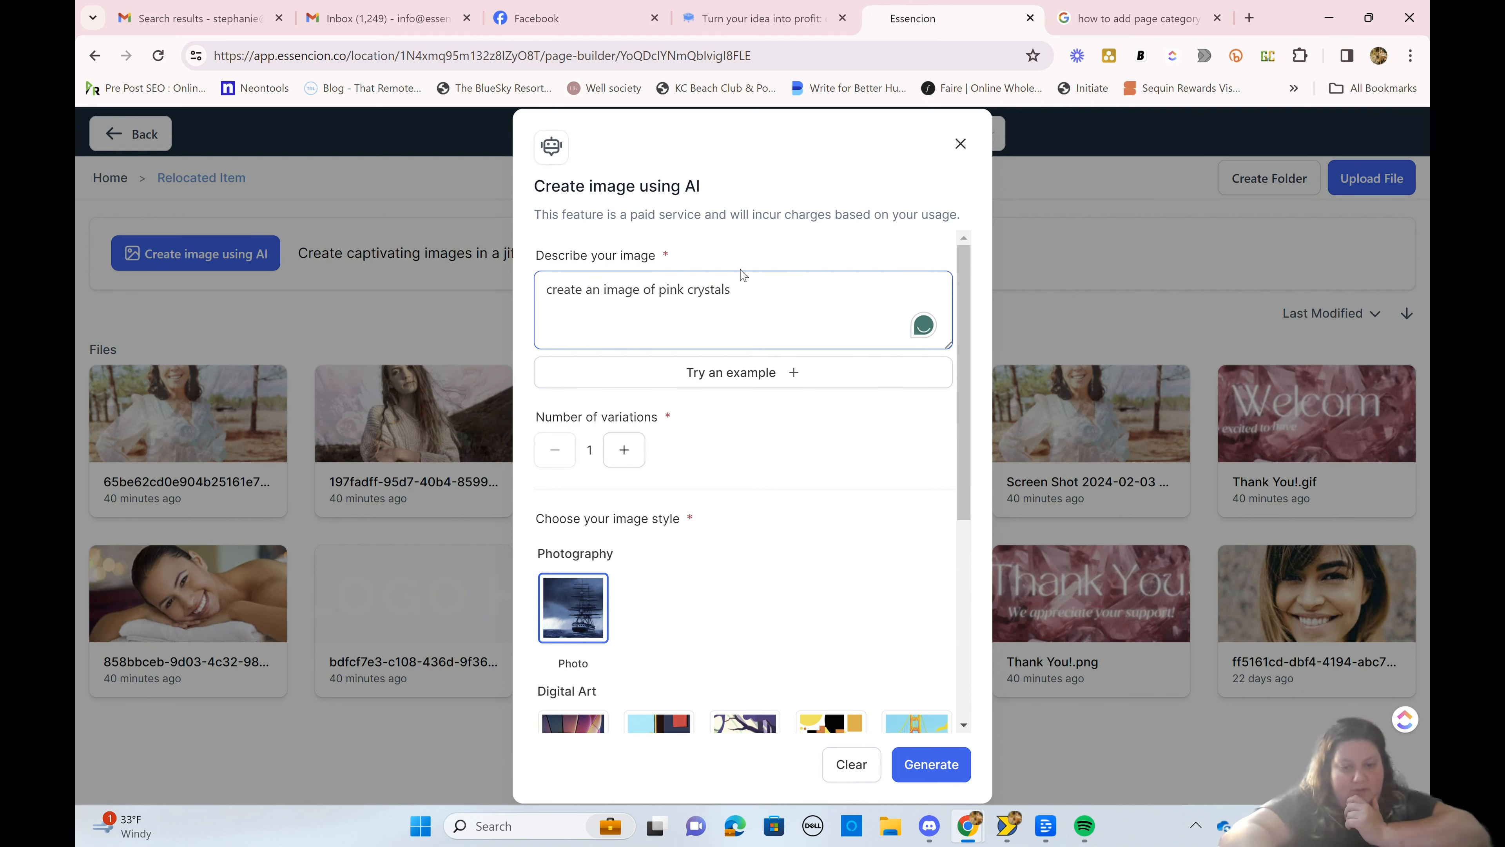
{"action": "left_click", "coordinate": [949, 785]}
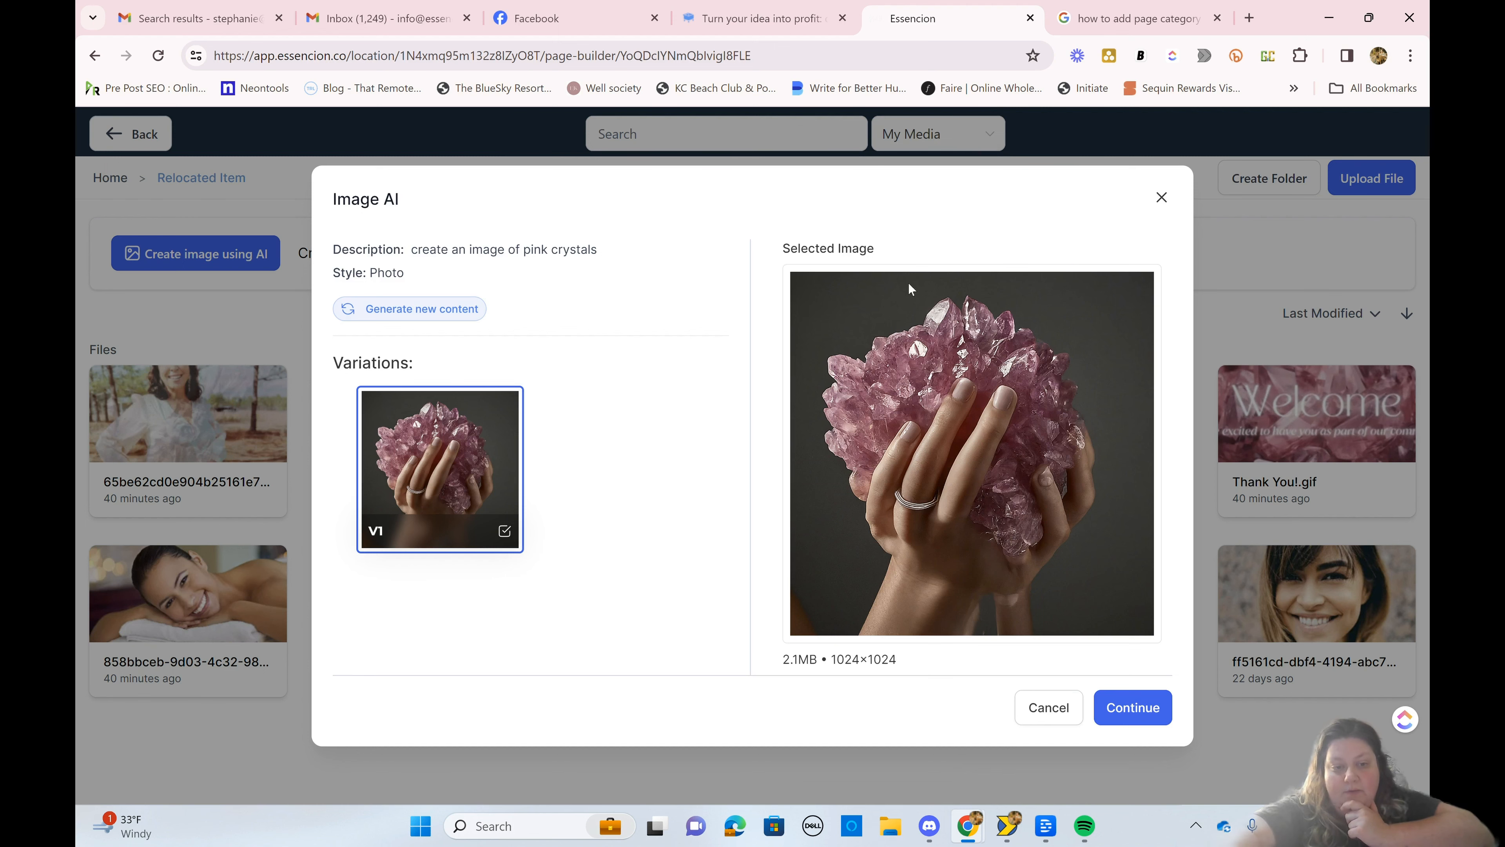
Step: Generate new AI images of pink crystals in the Photo style with the number of variations raised to 3
{"action": "left_click", "coordinate": [428, 313]}
{"action": "scroll", "coordinate": [709, 494], "scroll_direction": "down", "scroll_amount": 3}
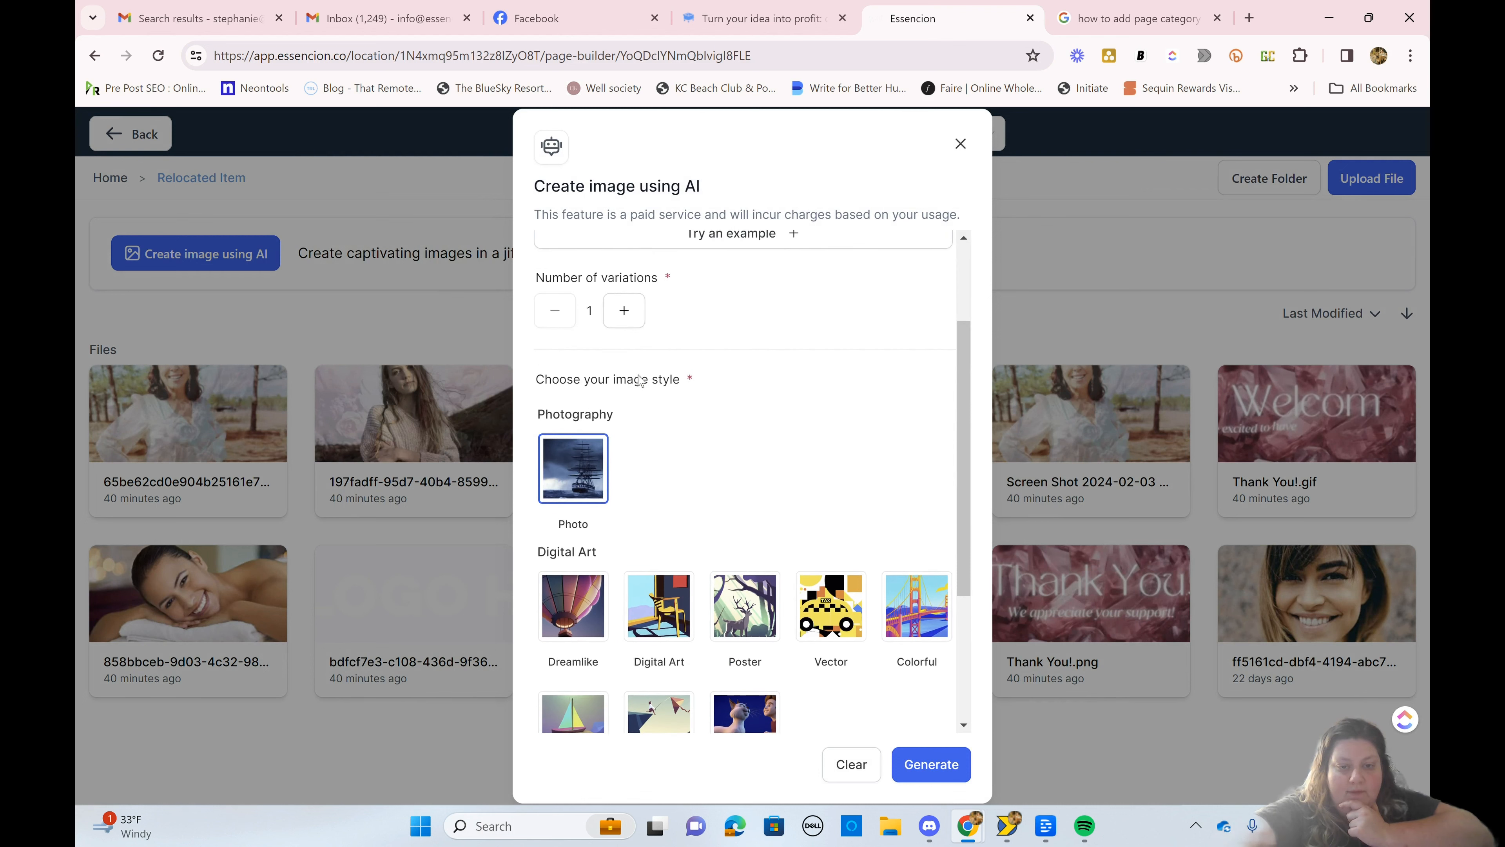
{"action": "left_click", "coordinate": [627, 309]}
{"action": "left_click", "coordinate": [913, 765]}
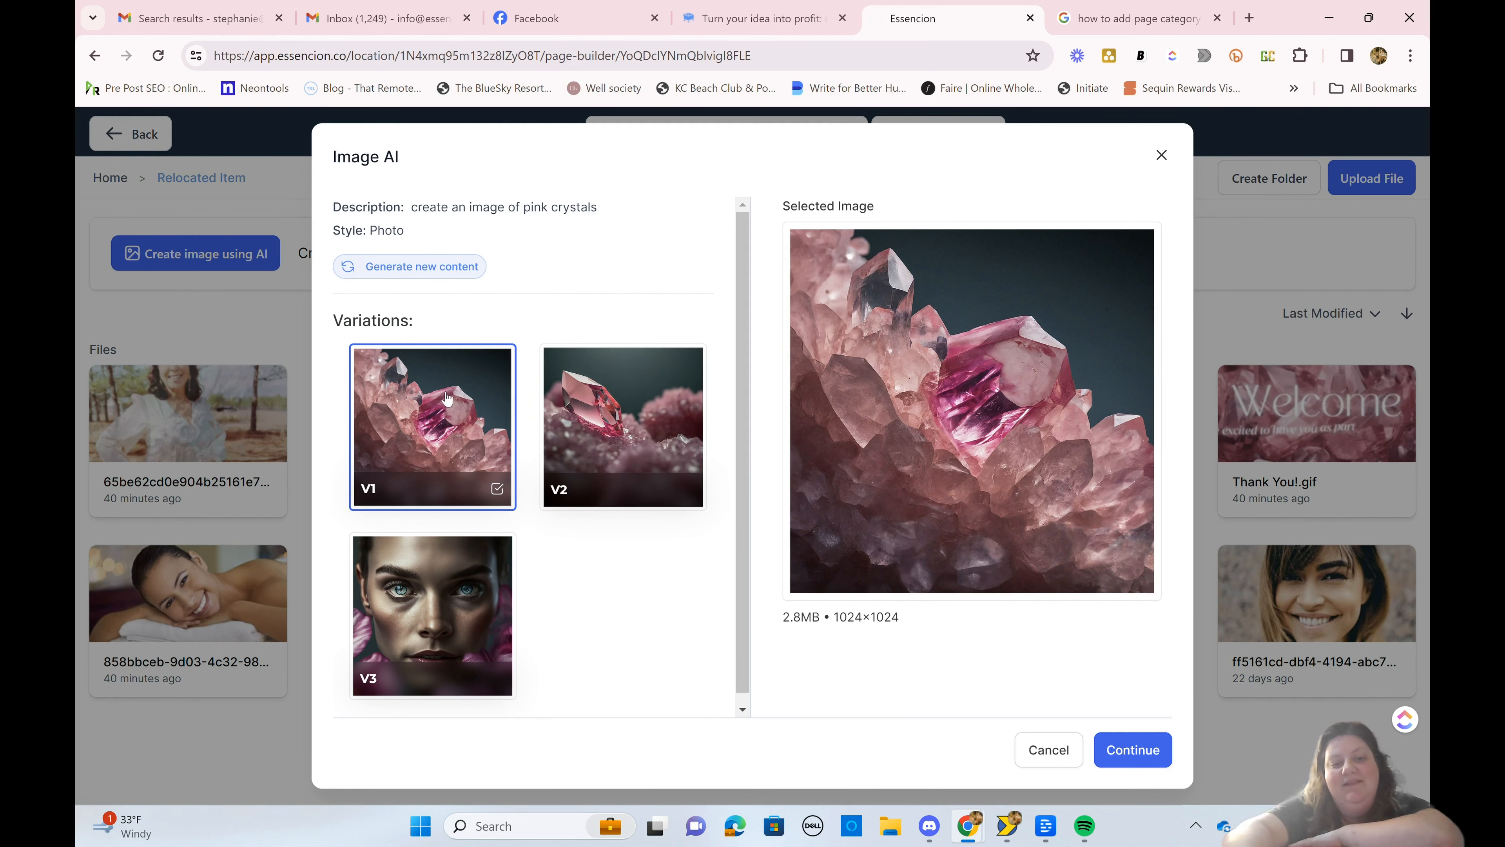
Step: Compare variations V1 and V2 of the generated crystal images and continue with V1
{"action": "left_click", "coordinate": [551, 423]}
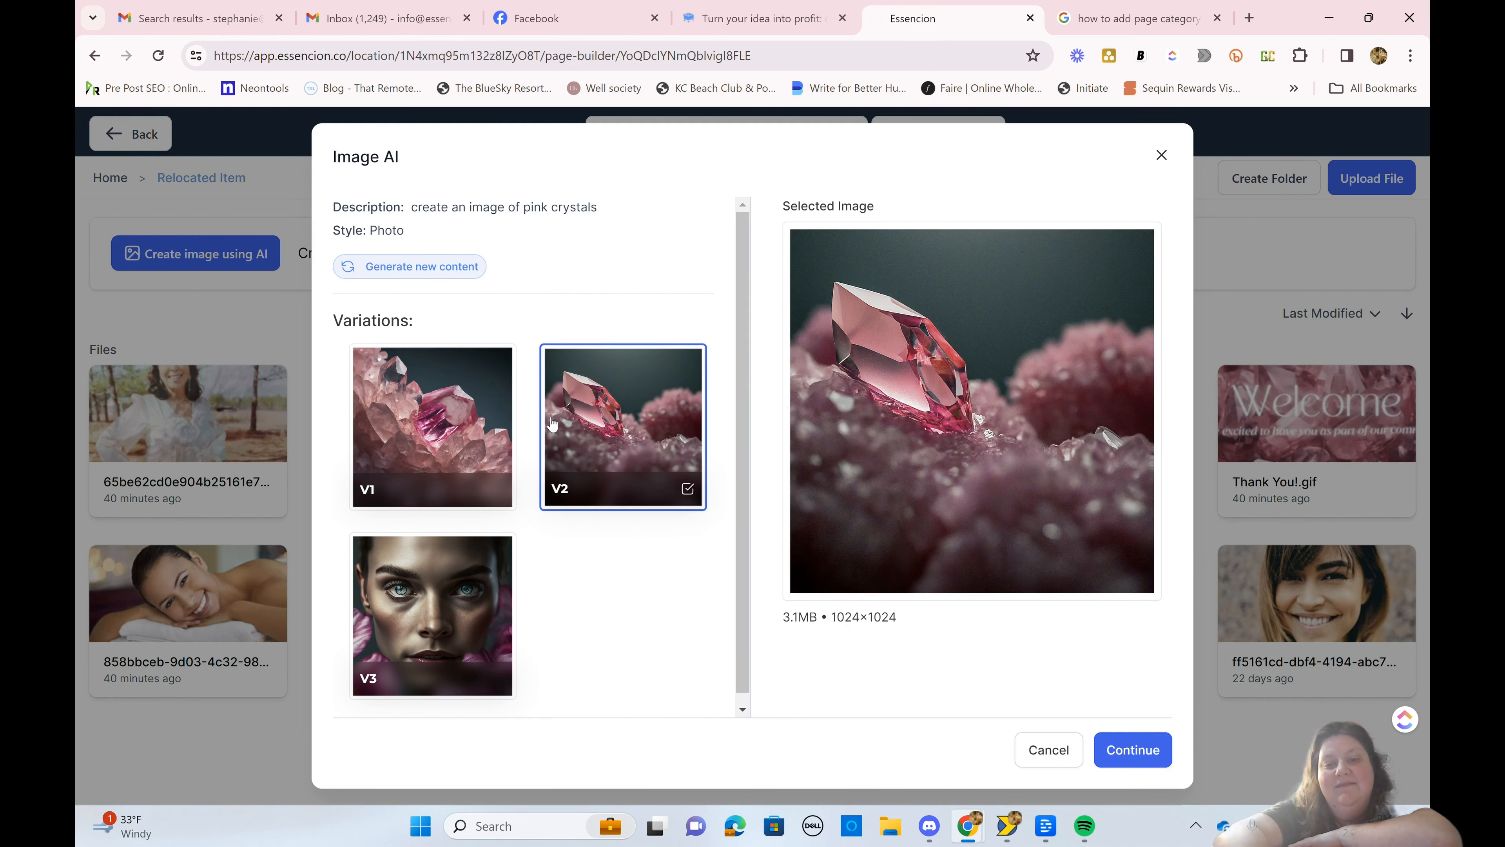
{"action": "left_click", "coordinate": [457, 425]}
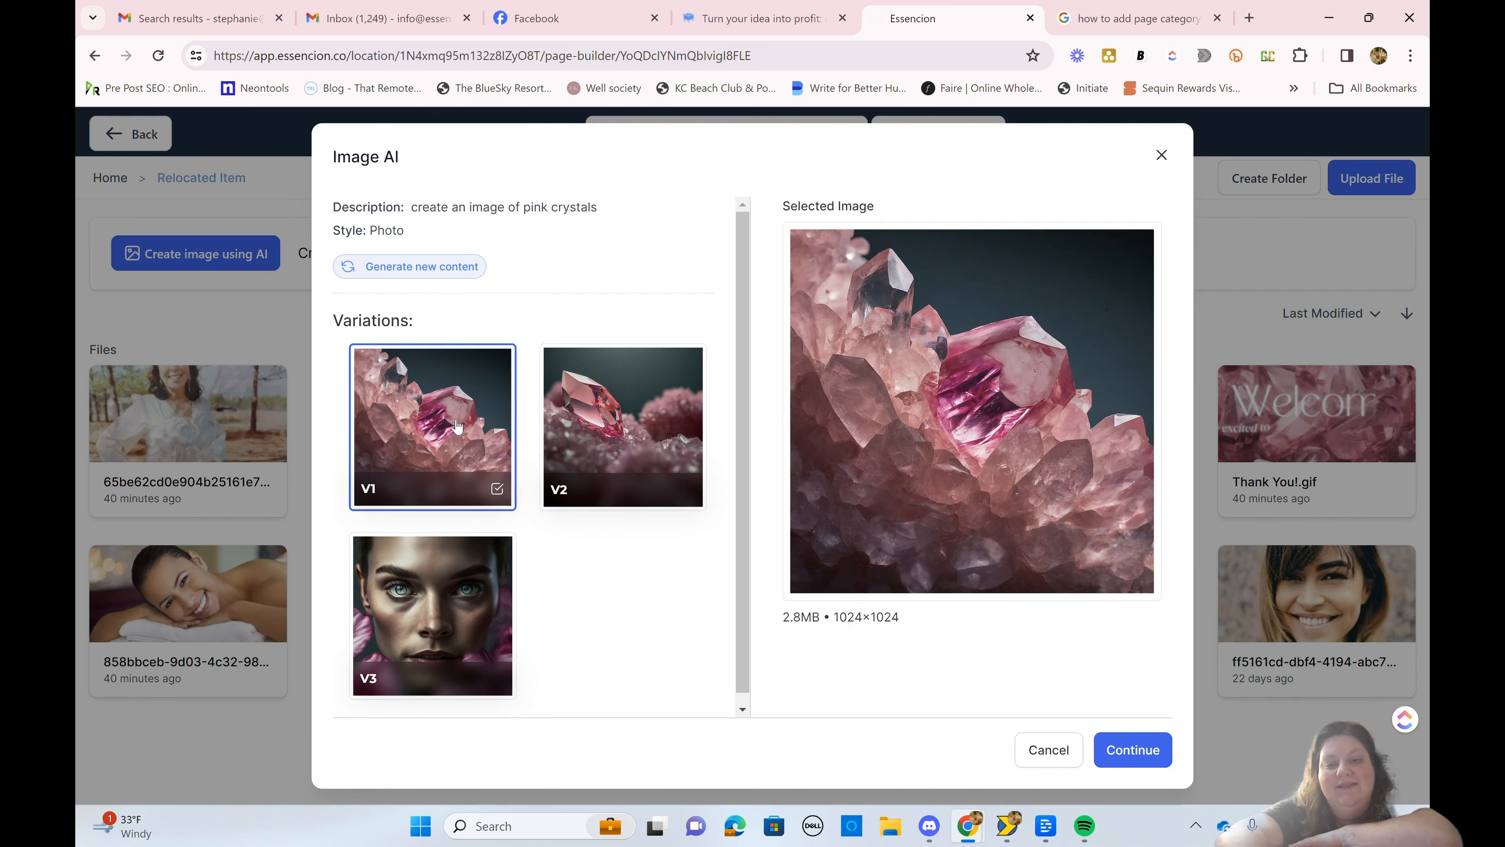
{"action": "left_click", "coordinate": [1130, 759]}
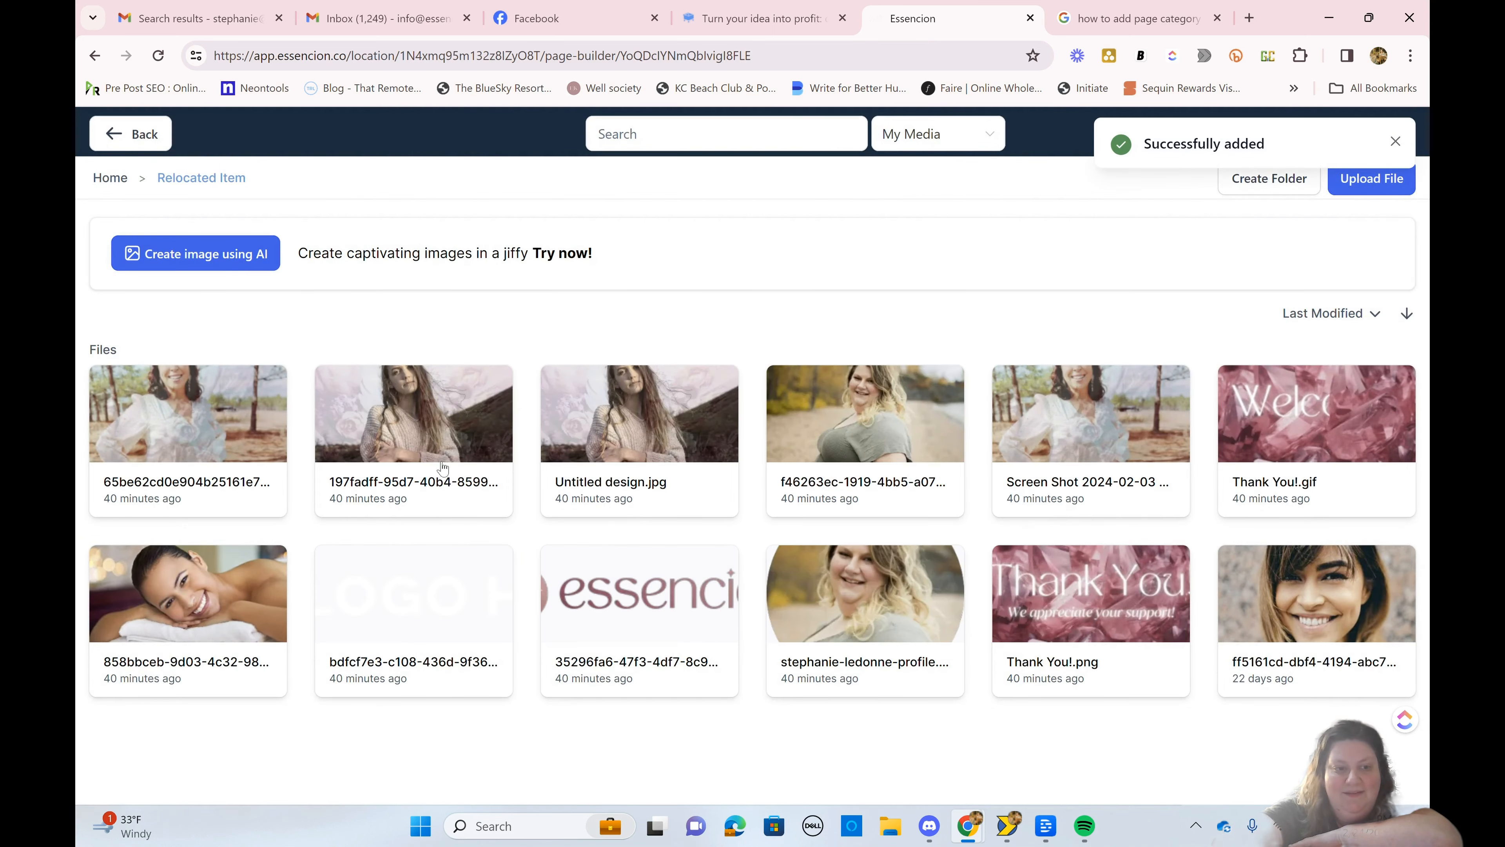
Step: Open the Content AI folder in the media library and use the newly generated image as the hero section's background
{"action": "left_click", "coordinate": [110, 177]}
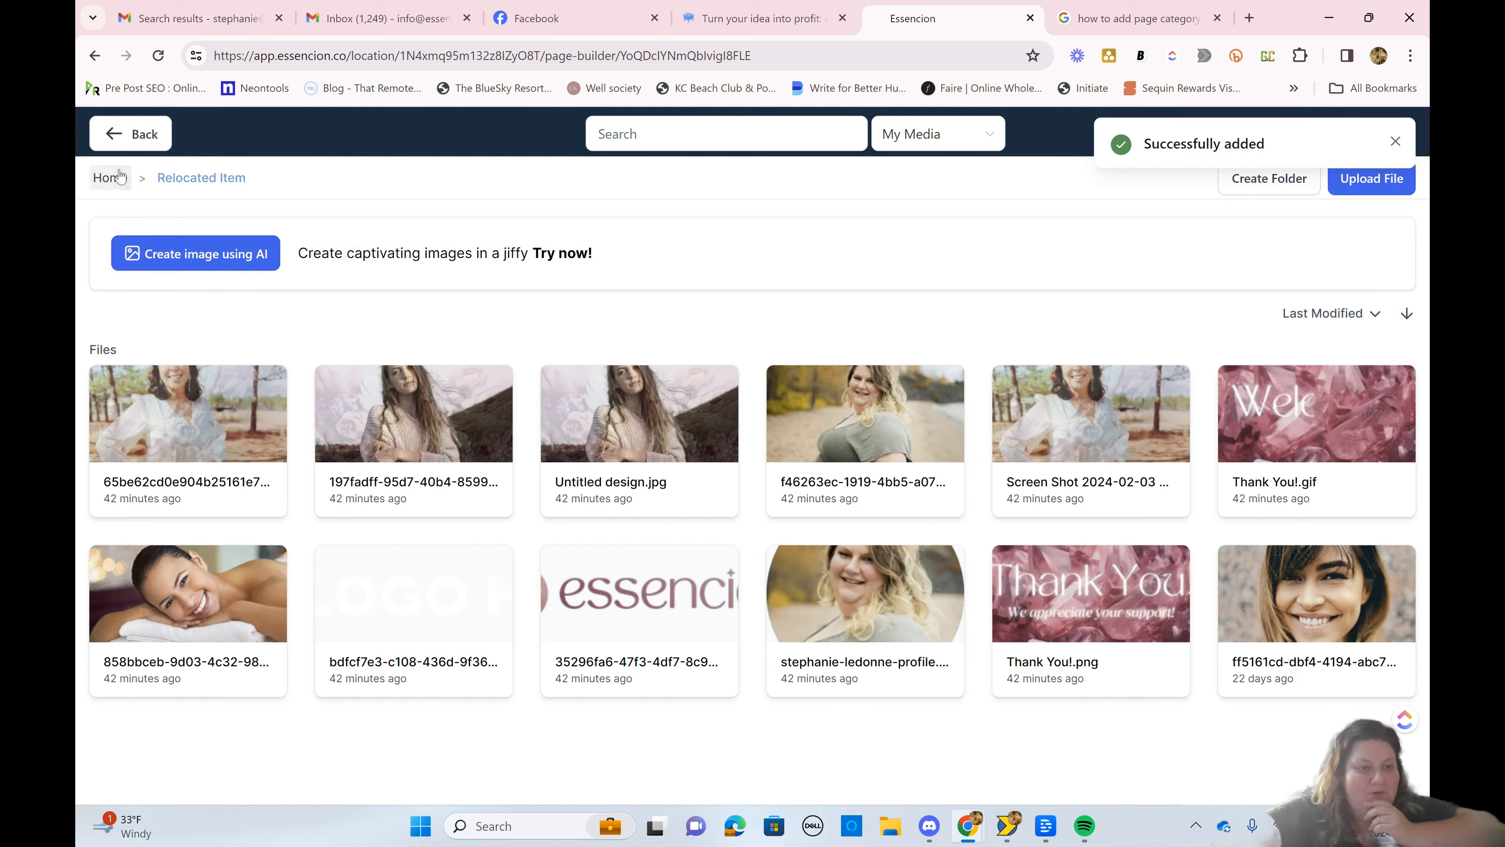
{"action": "left_click", "coordinate": [203, 379]}
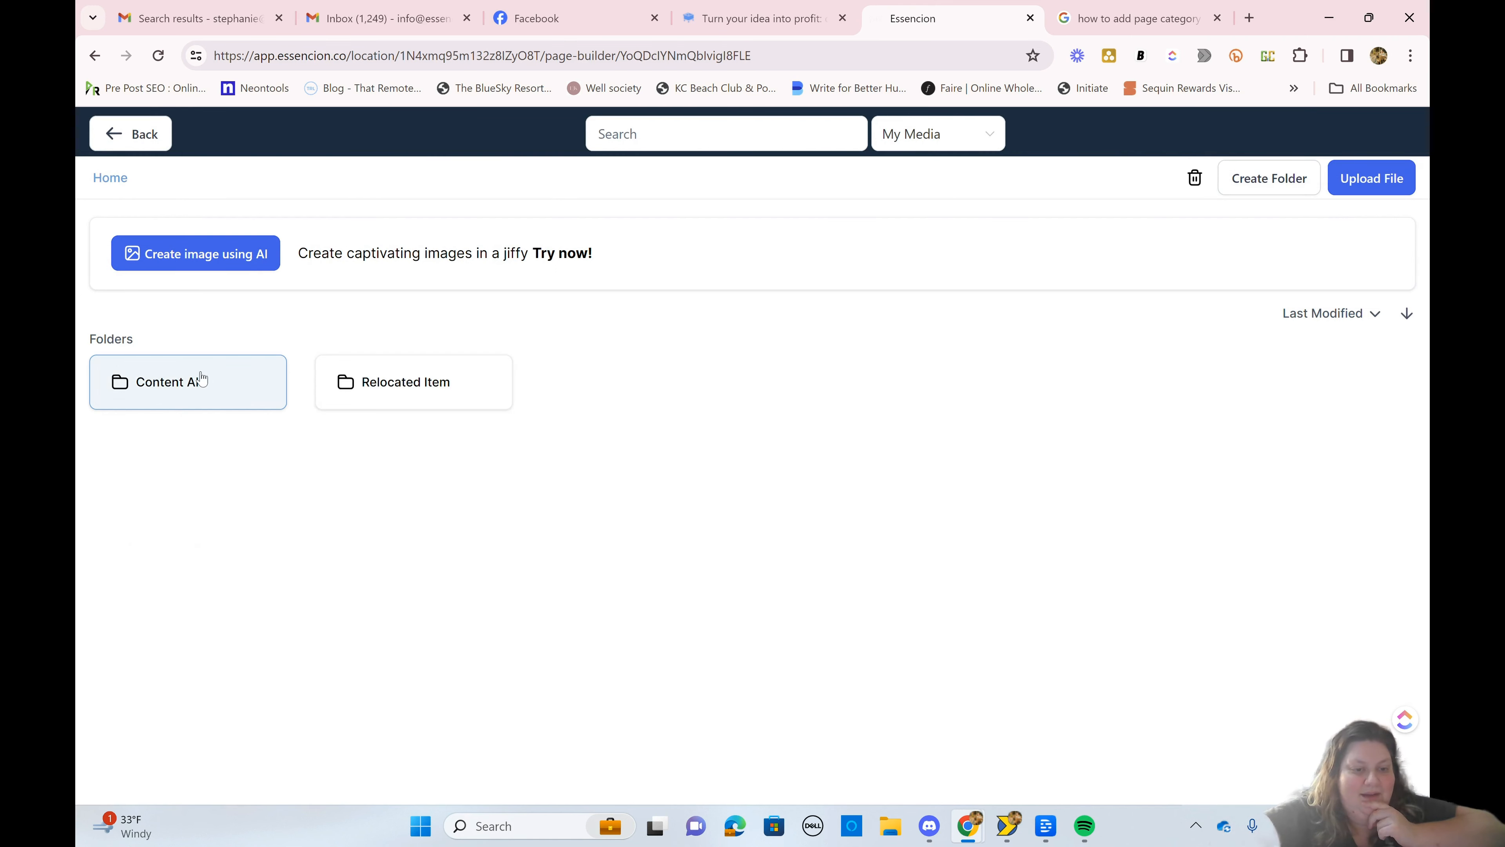
{"action": "double_click", "coordinate": [207, 389]}
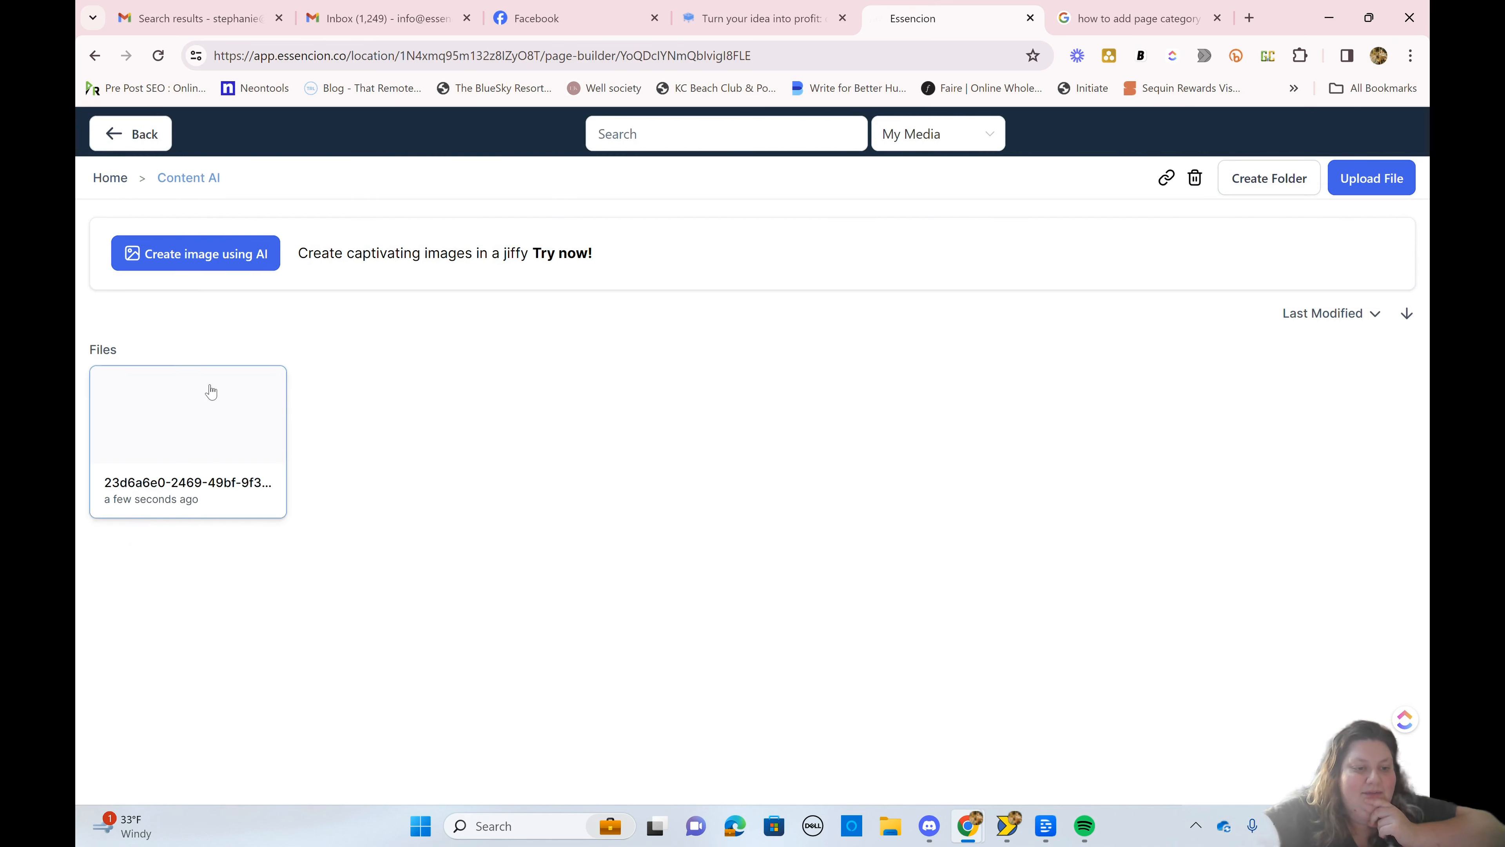
{"action": "left_click", "coordinate": [211, 391]}
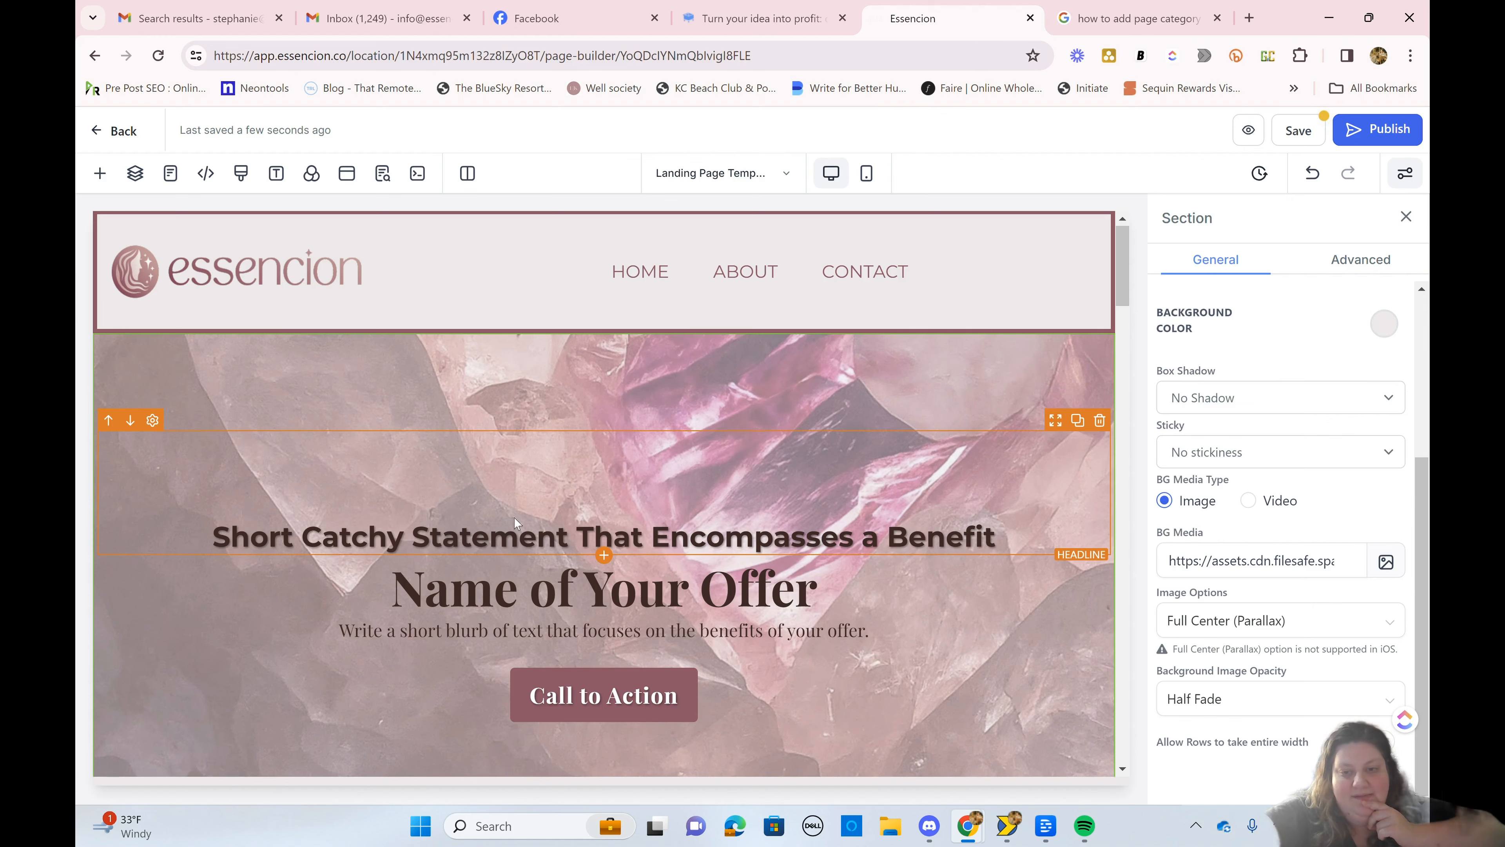
Step: Examine how the new crystal background behaves across the hero section and beside the section below it
{"action": "scroll", "coordinate": [543, 517], "scroll_direction": "down", "scroll_amount": 5}
{"action": "scroll", "coordinate": [542, 517], "scroll_direction": "up", "scroll_amount": 4}
{"action": "scroll", "coordinate": [542, 516], "scroll_direction": "down", "scroll_amount": 3}
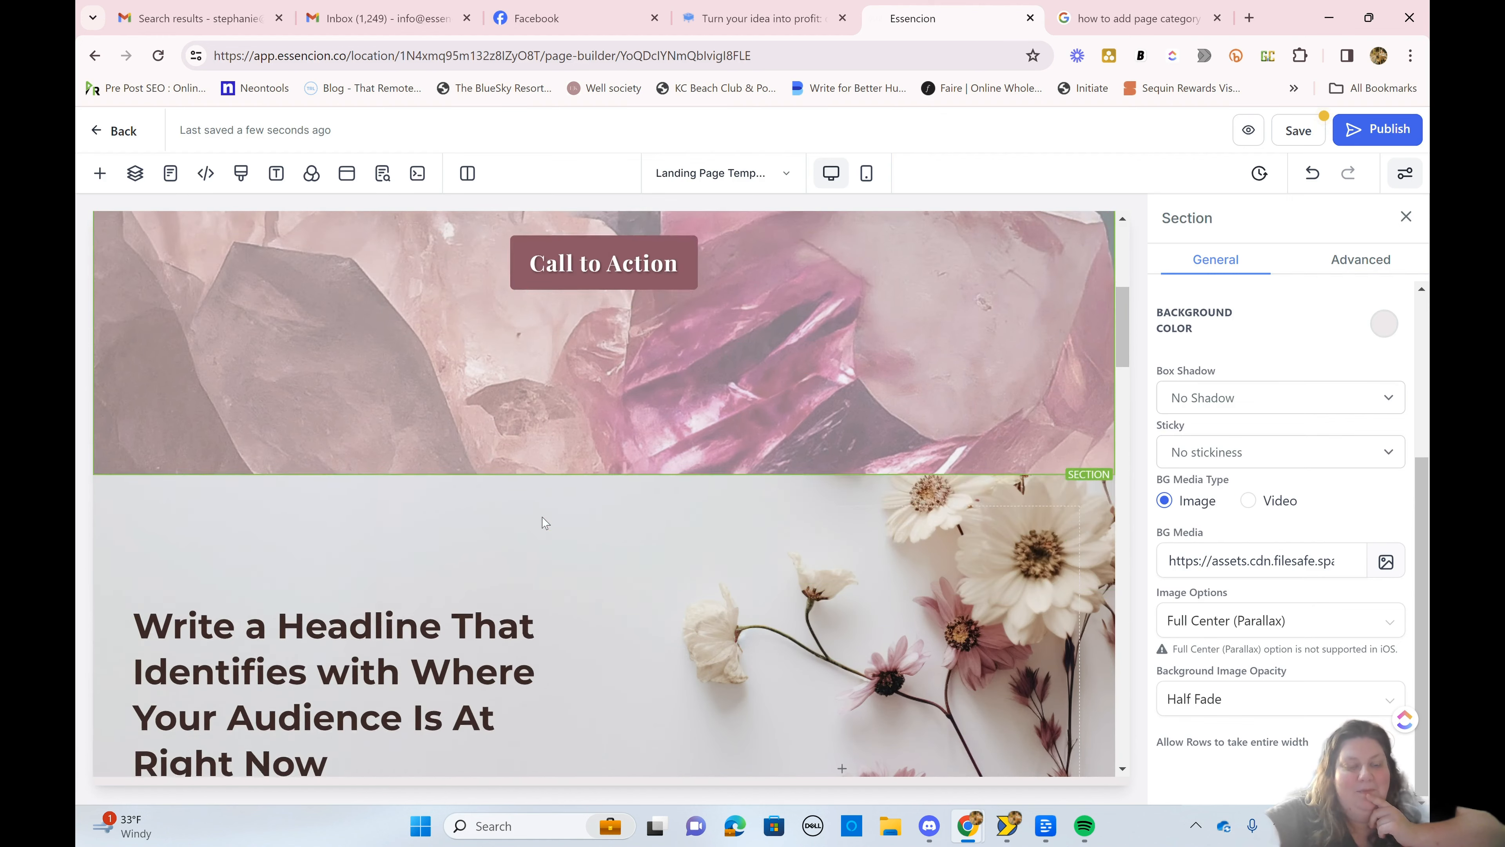
{"action": "scroll", "coordinate": [542, 516], "scroll_direction": "up", "scroll_amount": 3}
{"action": "scroll", "coordinate": [542, 517], "scroll_direction": "down", "scroll_amount": 2}
{"action": "scroll", "coordinate": [542, 516], "scroll_direction": "up", "scroll_amount": 2}
{"action": "scroll", "coordinate": [542, 517], "scroll_direction": "up", "scroll_amount": 1}
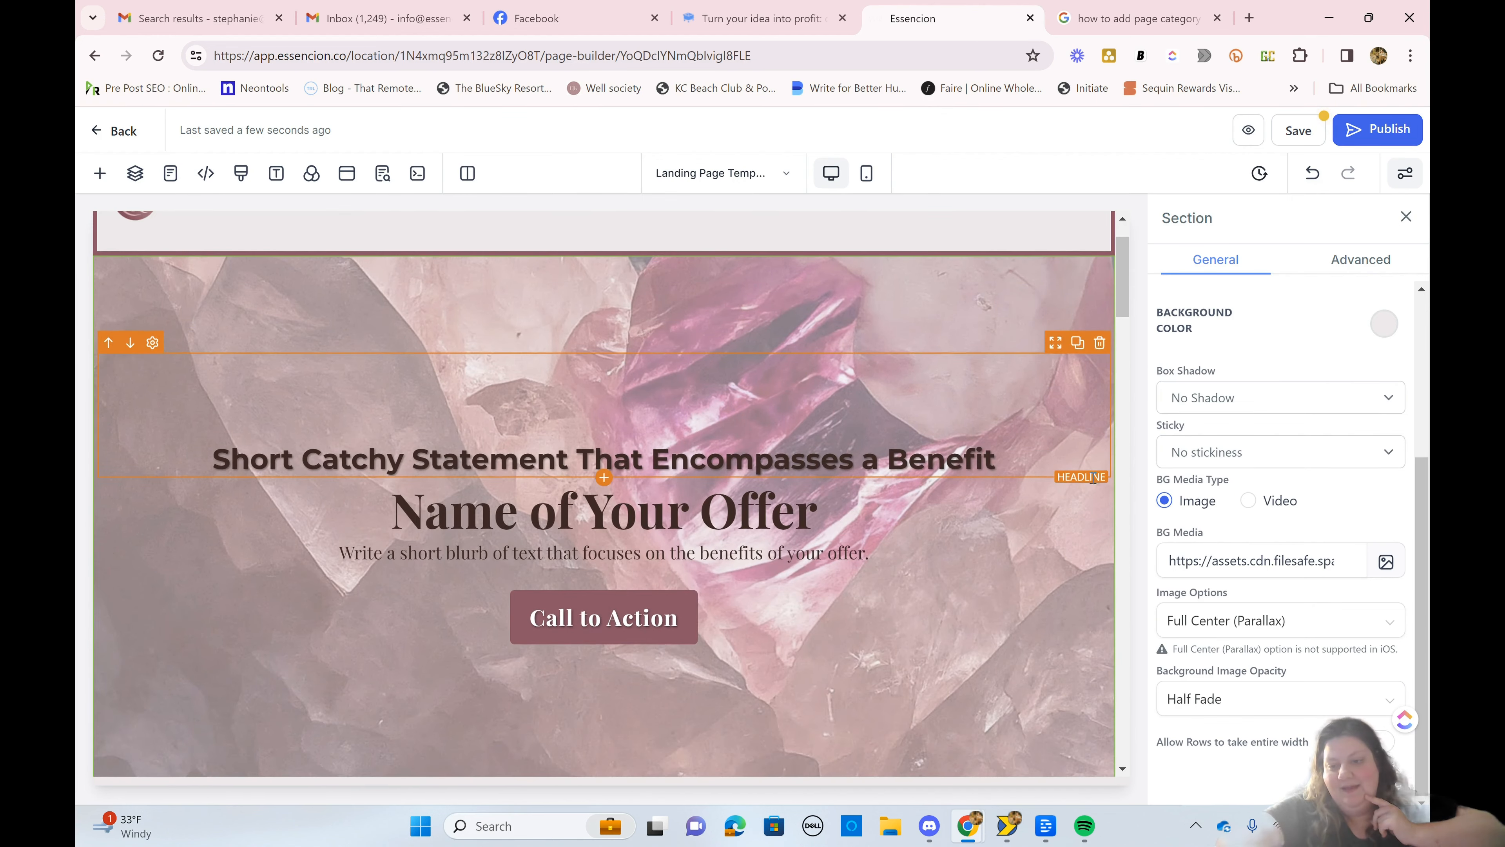
Step: Try the Light Fade and Heavy Fade background image opacity on the hero section, then return it to Half Fade
{"action": "left_click", "coordinate": [1212, 703]}
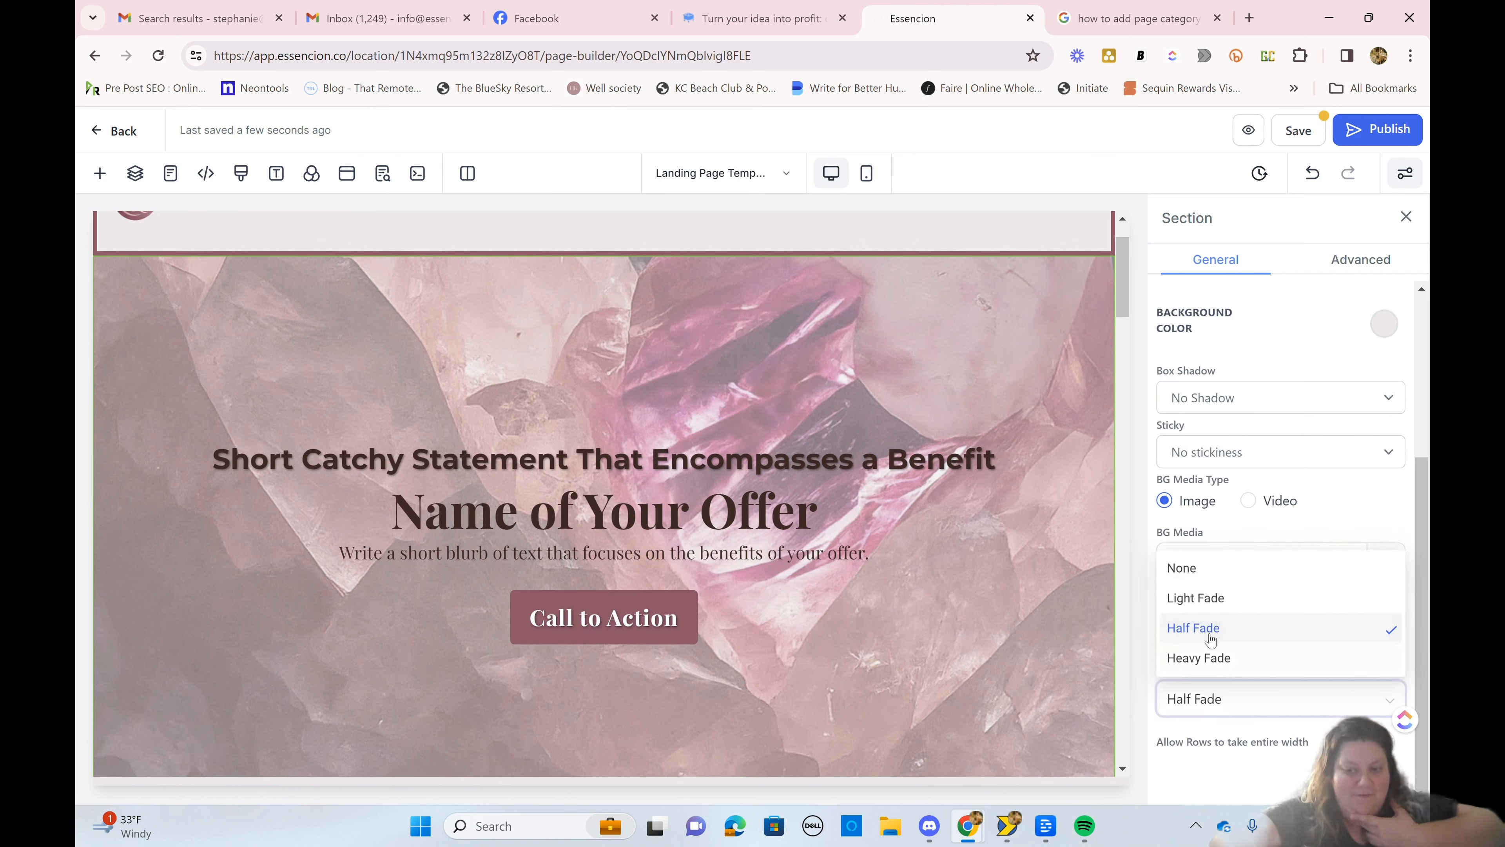
{"action": "left_click", "coordinate": [1202, 598]}
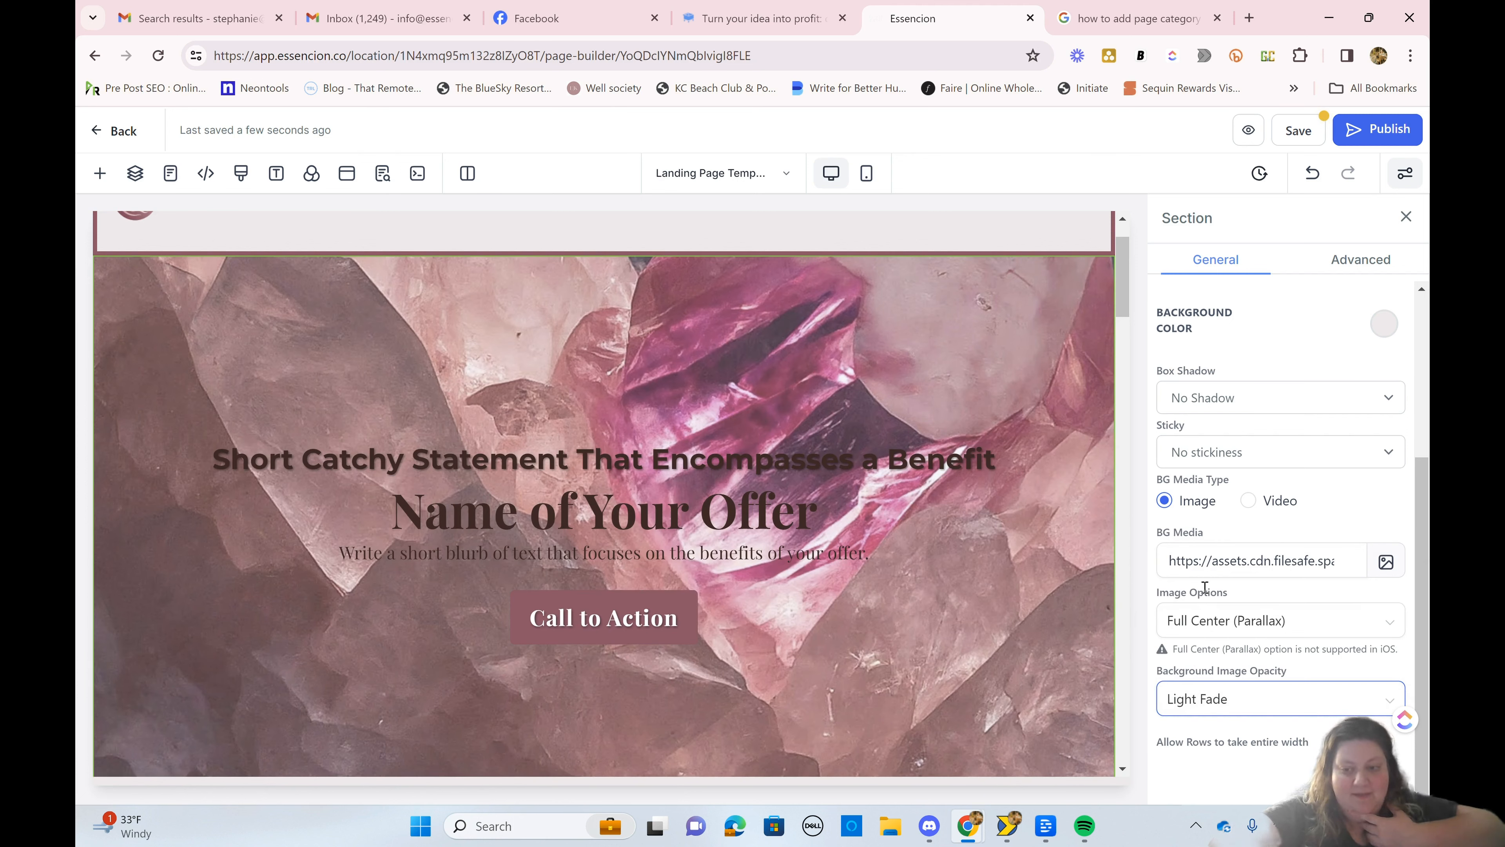
{"action": "left_click", "coordinate": [1202, 703]}
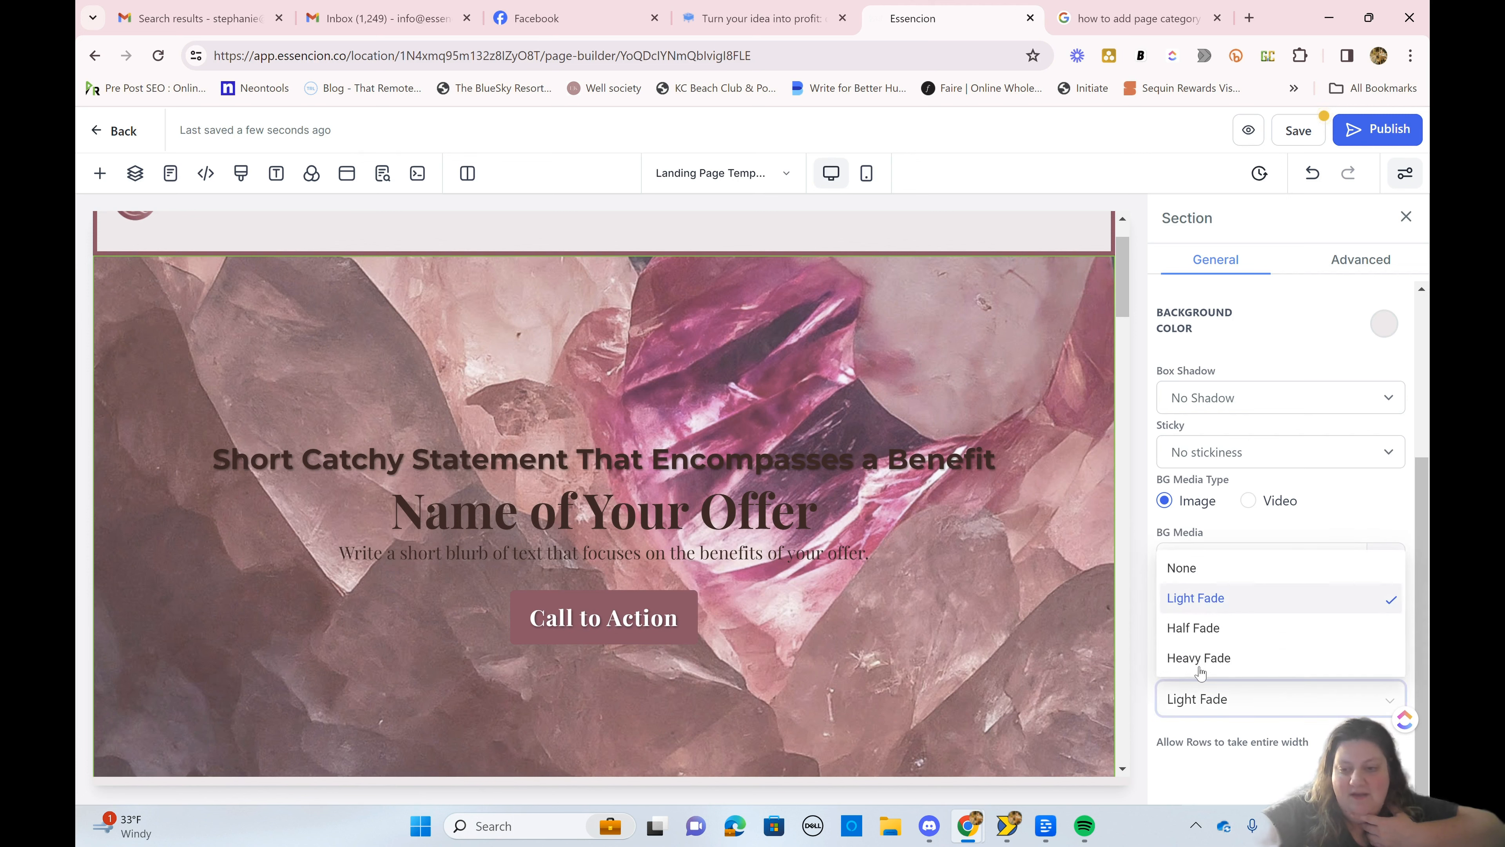
{"action": "right_click", "coordinate": [1198, 661]}
{"action": "left_click", "coordinate": [1239, 661]}
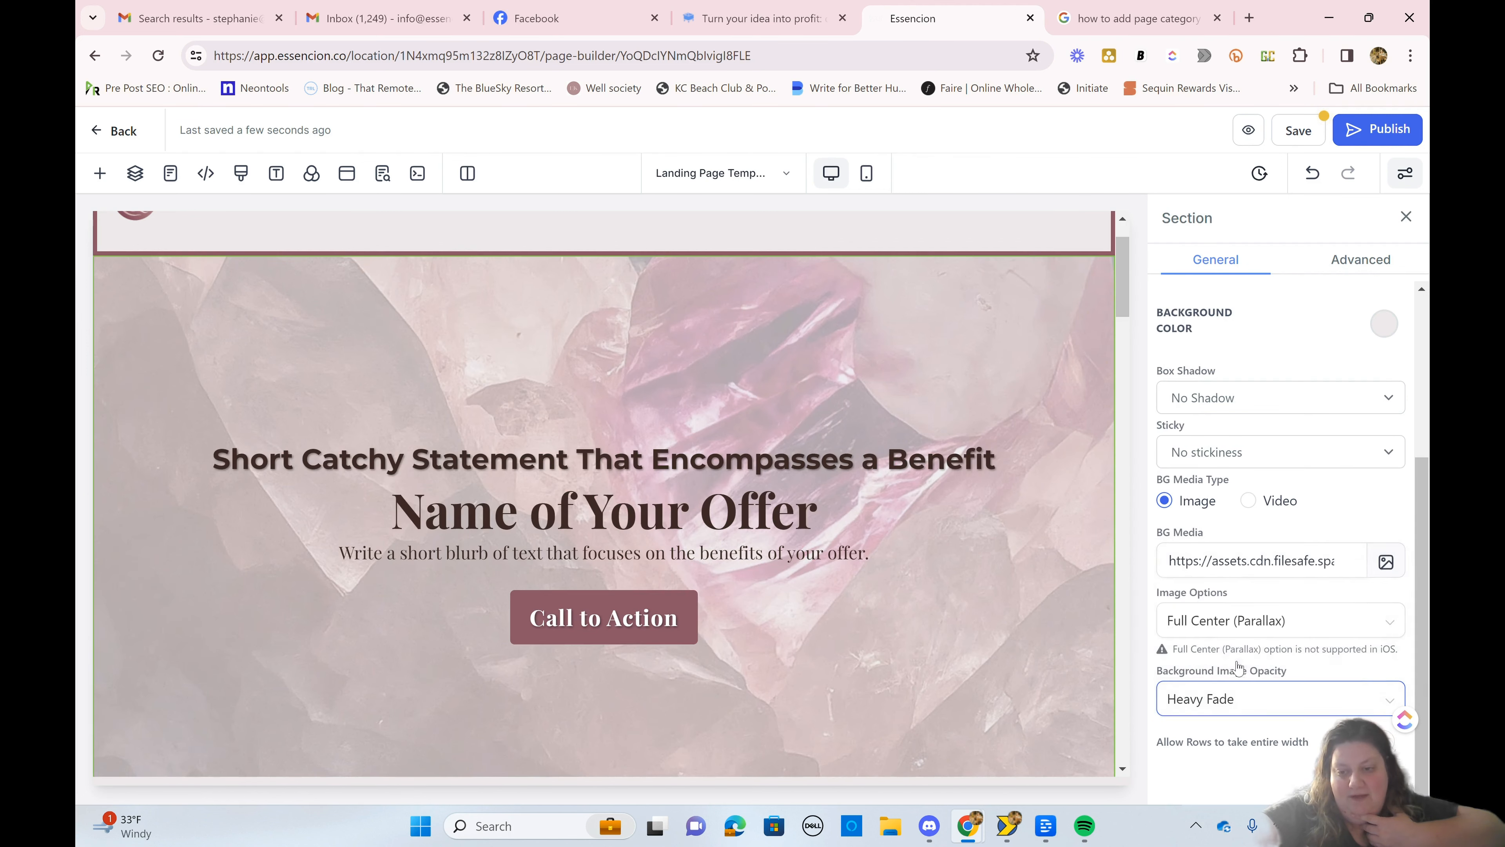
{"action": "left_click", "coordinate": [1224, 701]}
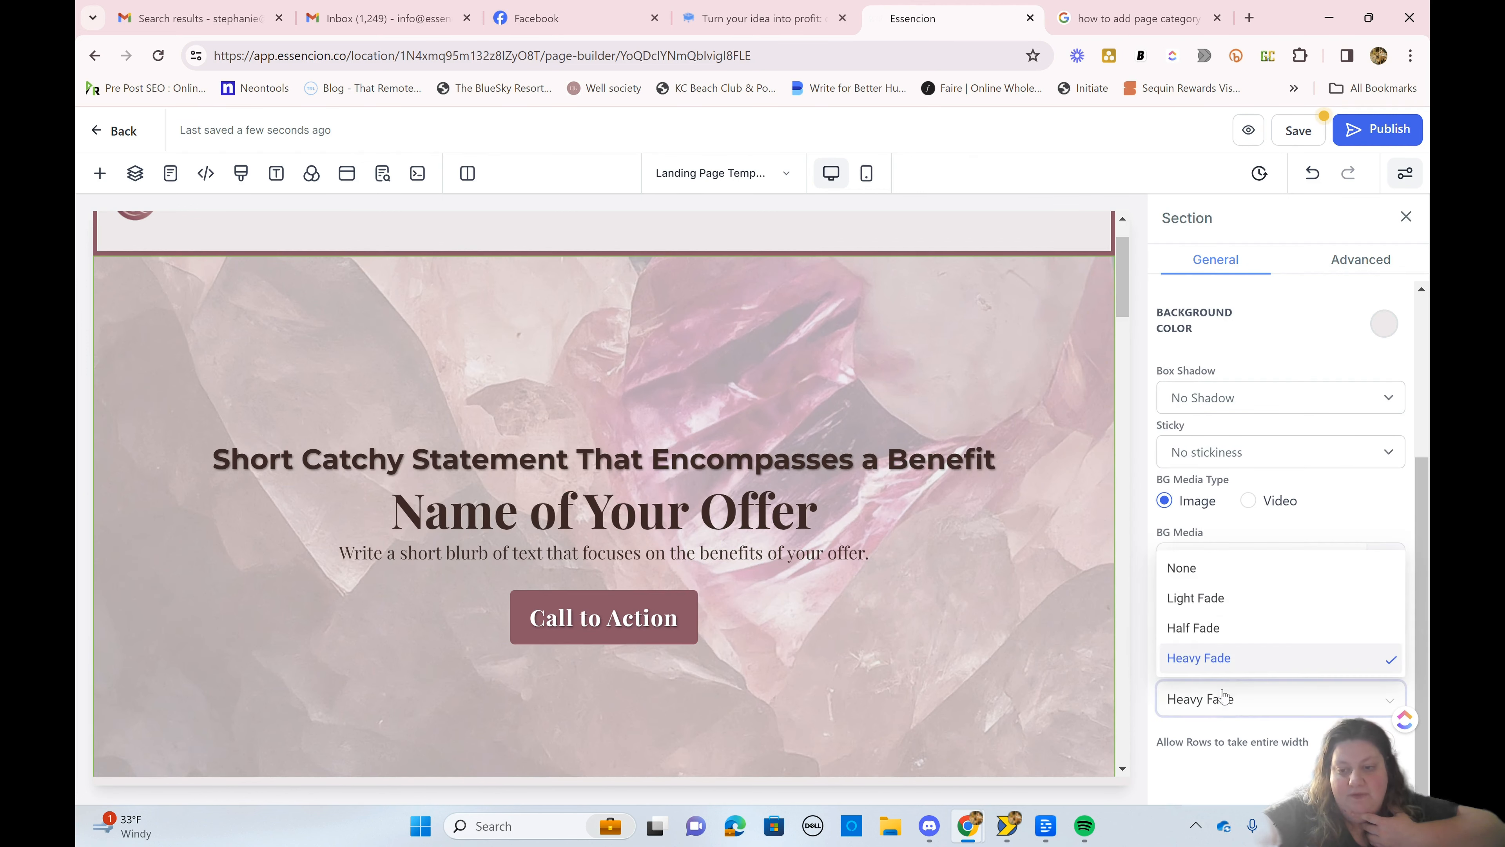
{"action": "left_click", "coordinate": [1209, 633]}
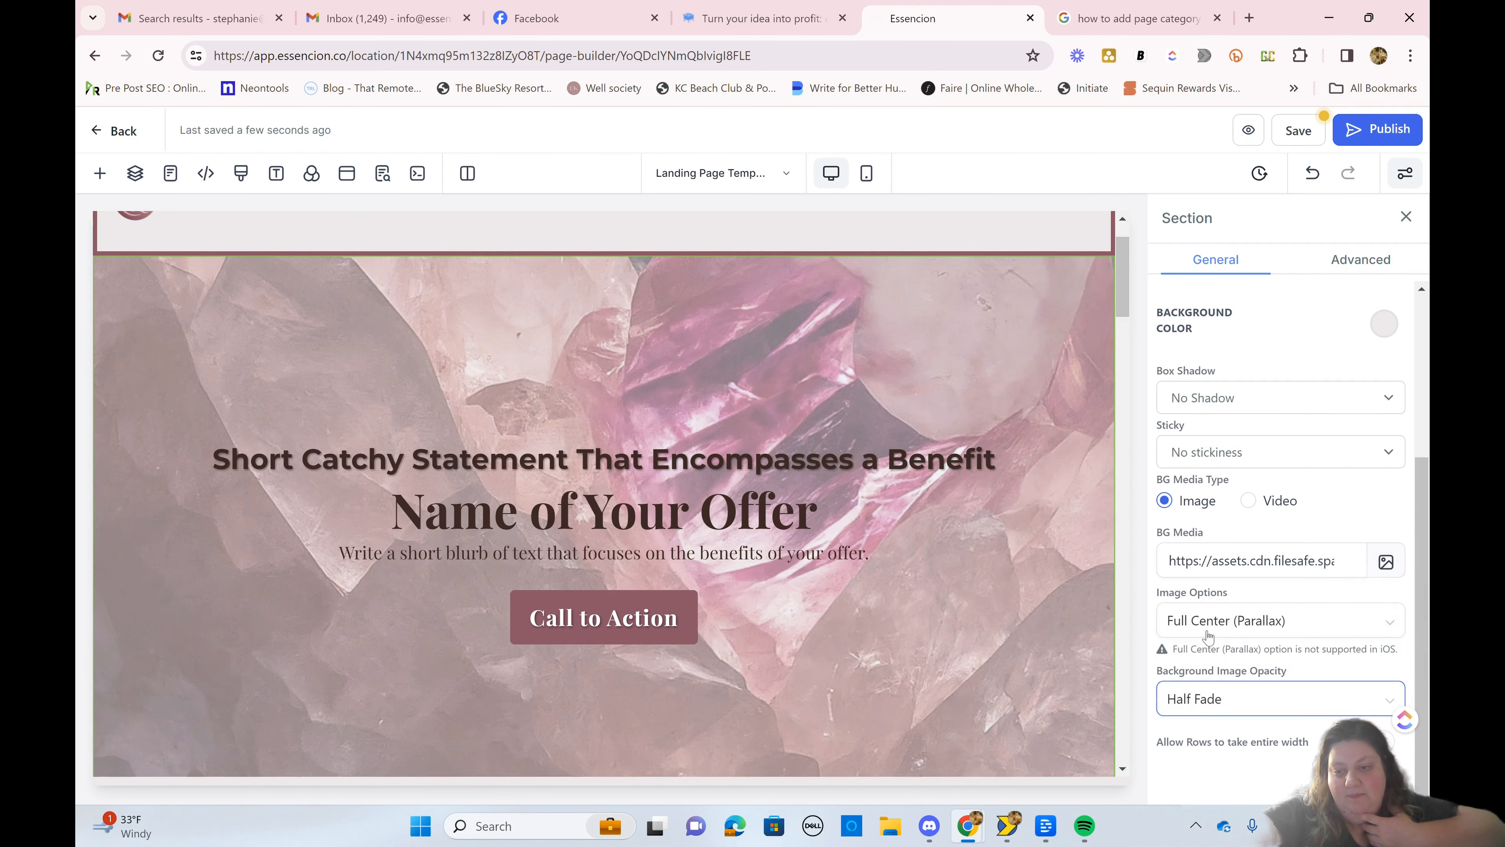
Step: Set the typography type of the "Short Catchy Statement That Encompasses a Benefit" headline to Custom Font
{"action": "left_click", "coordinate": [887, 460]}
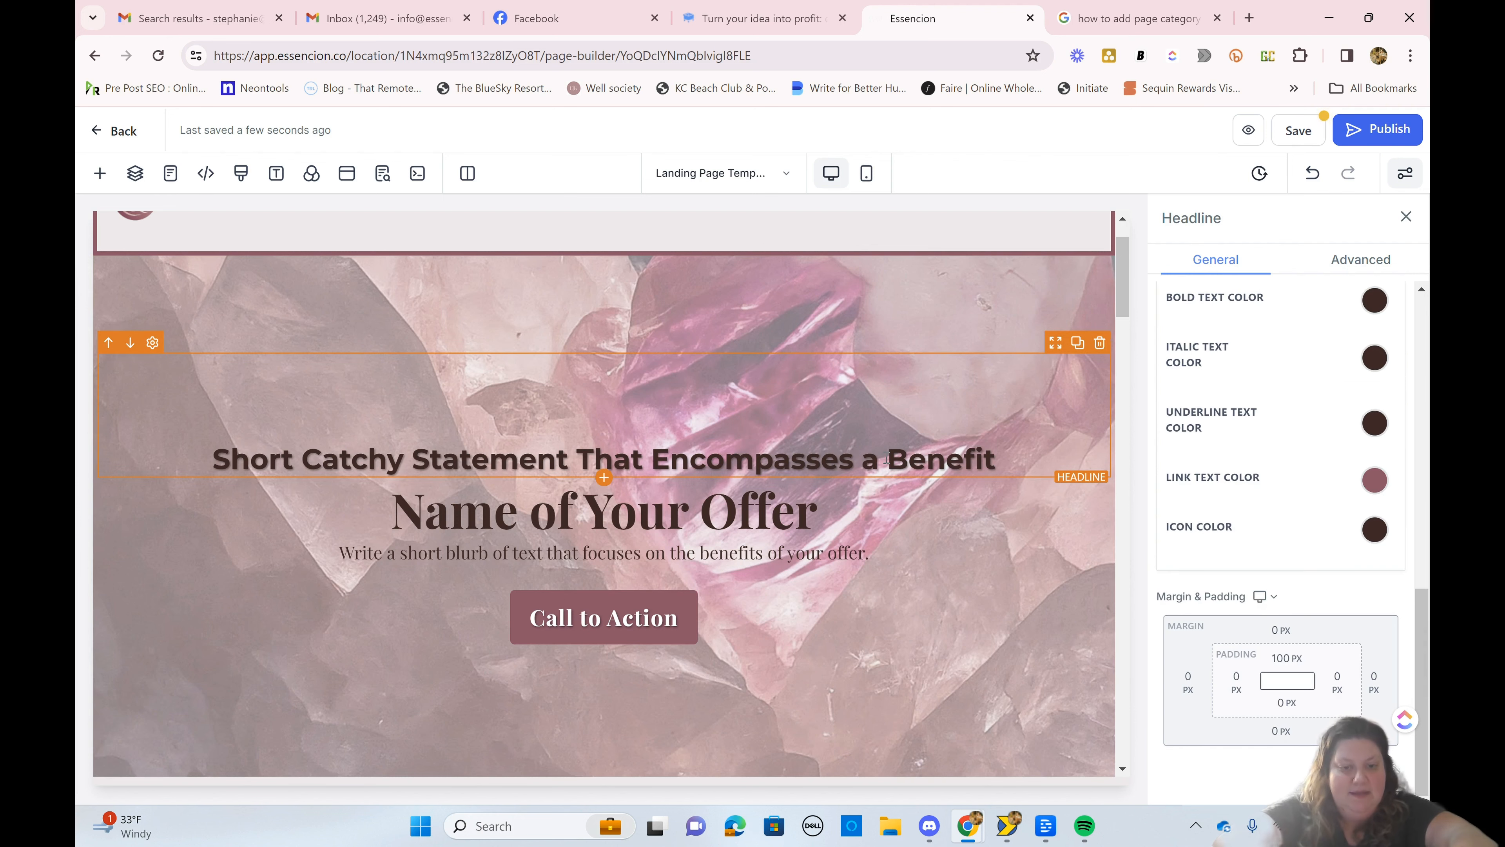
{"action": "left_click", "coordinate": [887, 458]}
{"action": "scroll", "coordinate": [942, 372], "scroll_direction": "down", "scroll_amount": 1}
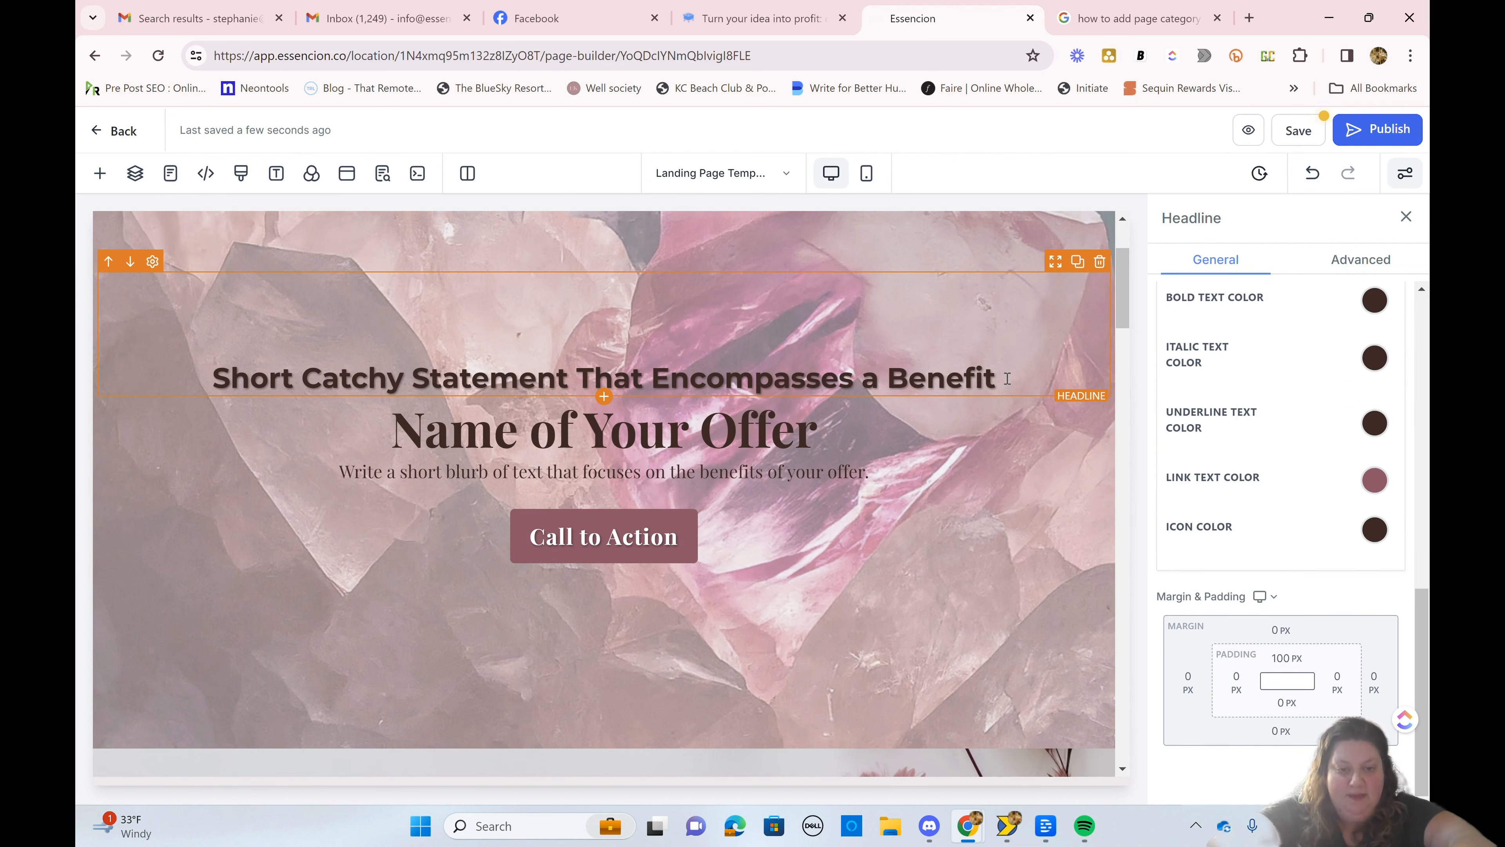
{"action": "left_click_drag", "start_coordinate": [1006, 379], "coordinate": [222, 367]}
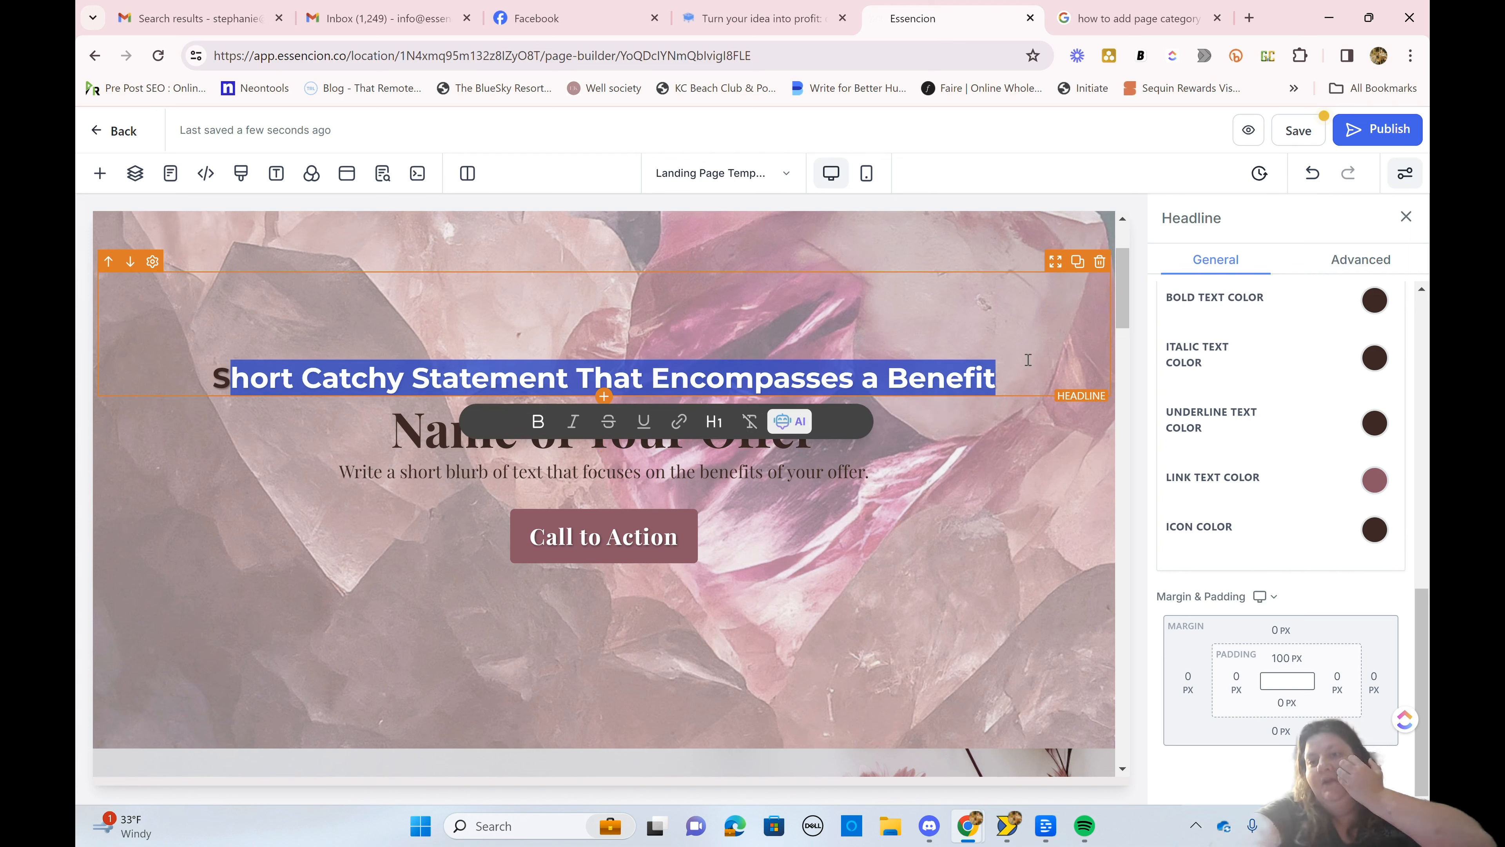
{"action": "scroll", "coordinate": [1215, 544], "scroll_direction": "up", "scroll_amount": 7}
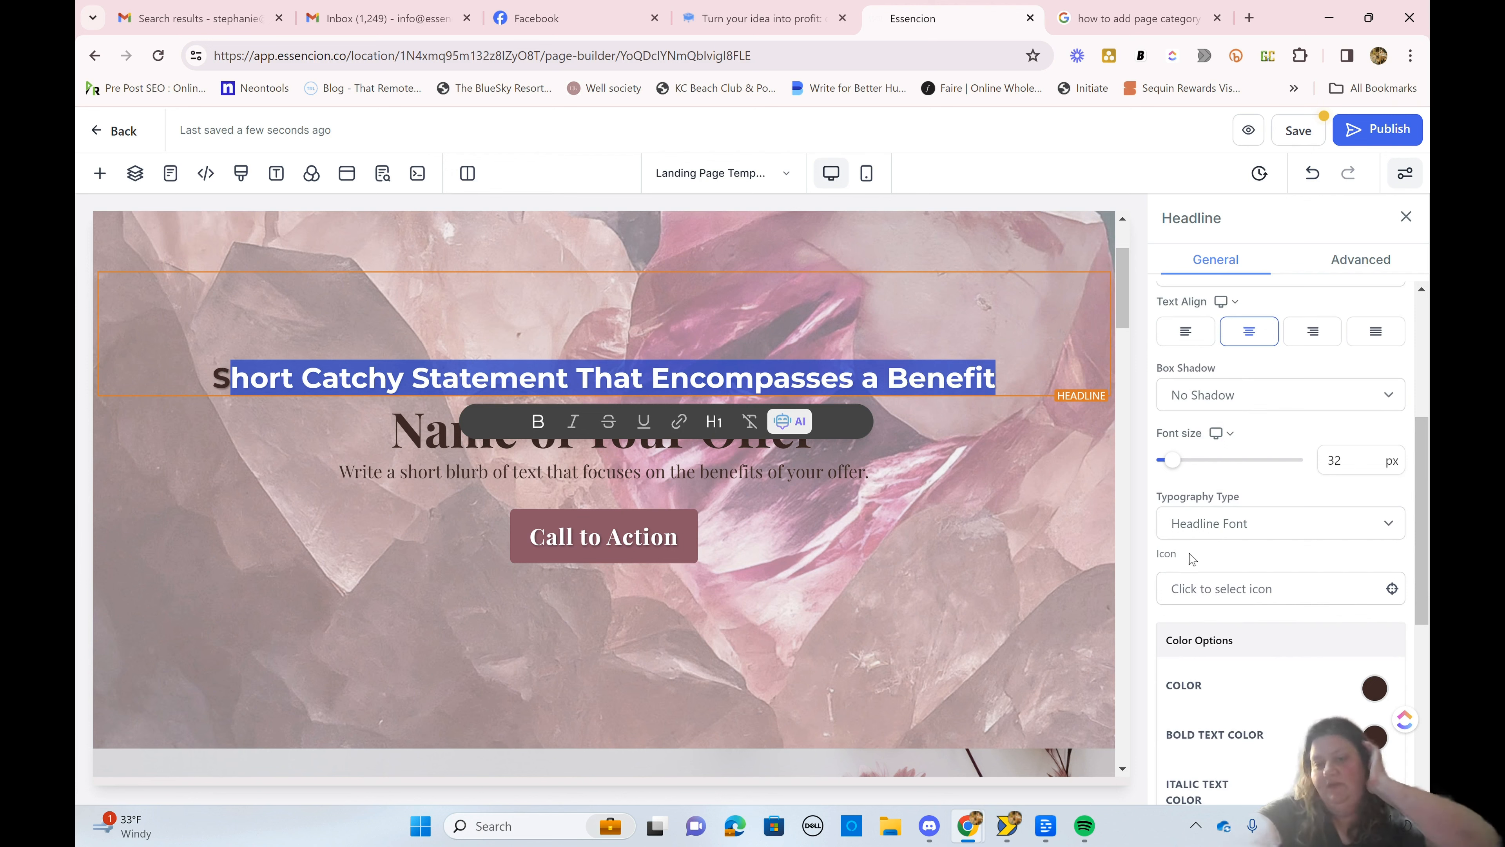
{"action": "left_click", "coordinate": [1193, 536]}
{"action": "left_click", "coordinate": [1207, 584]}
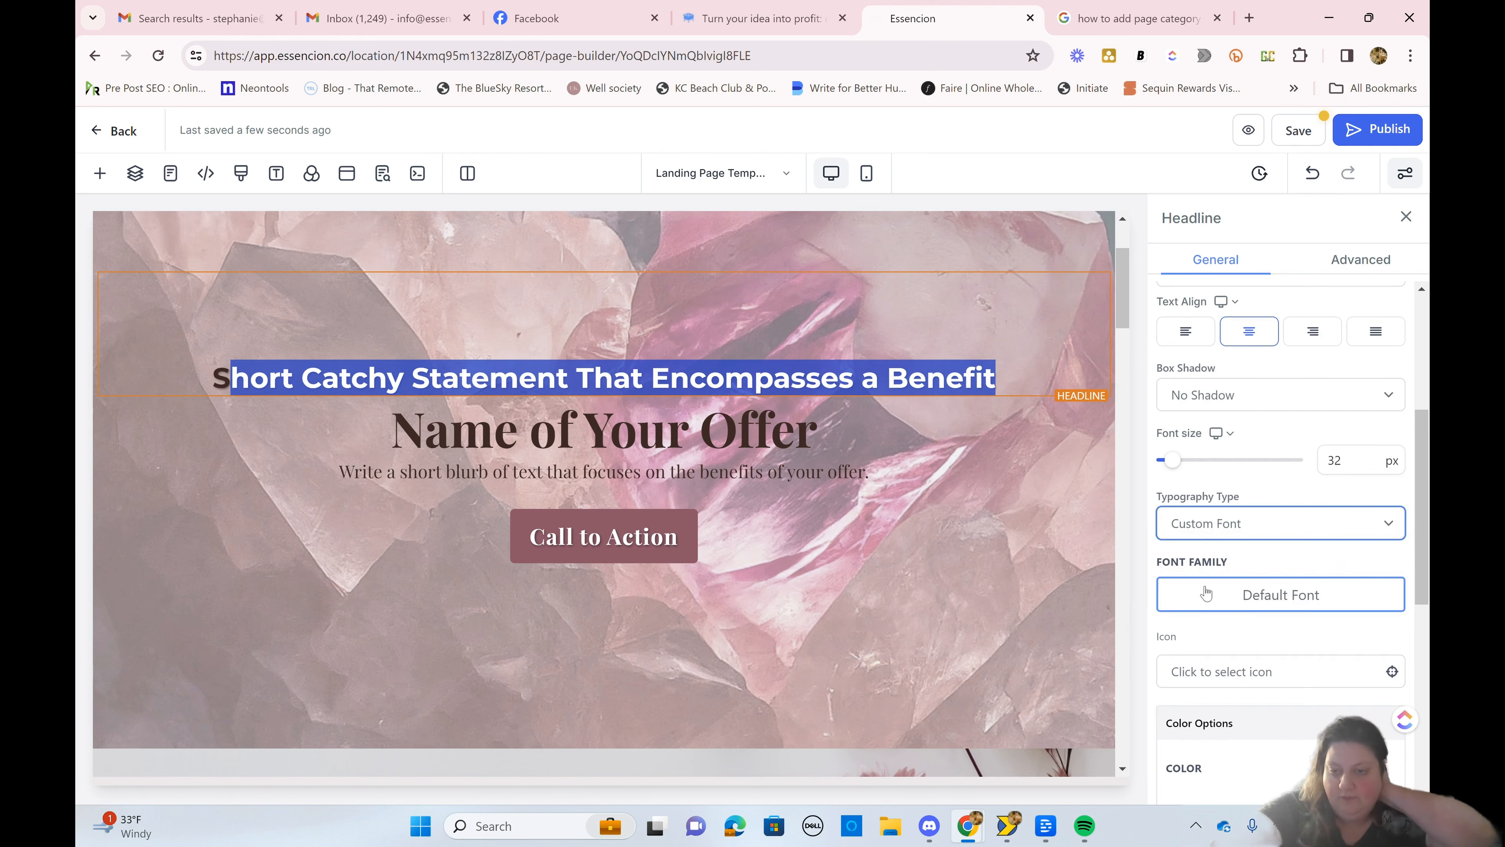
Step: Find the Google font Alex Brush and apply it as the catchy statement headline's font family
{"action": "left_click", "coordinate": [1210, 595]}
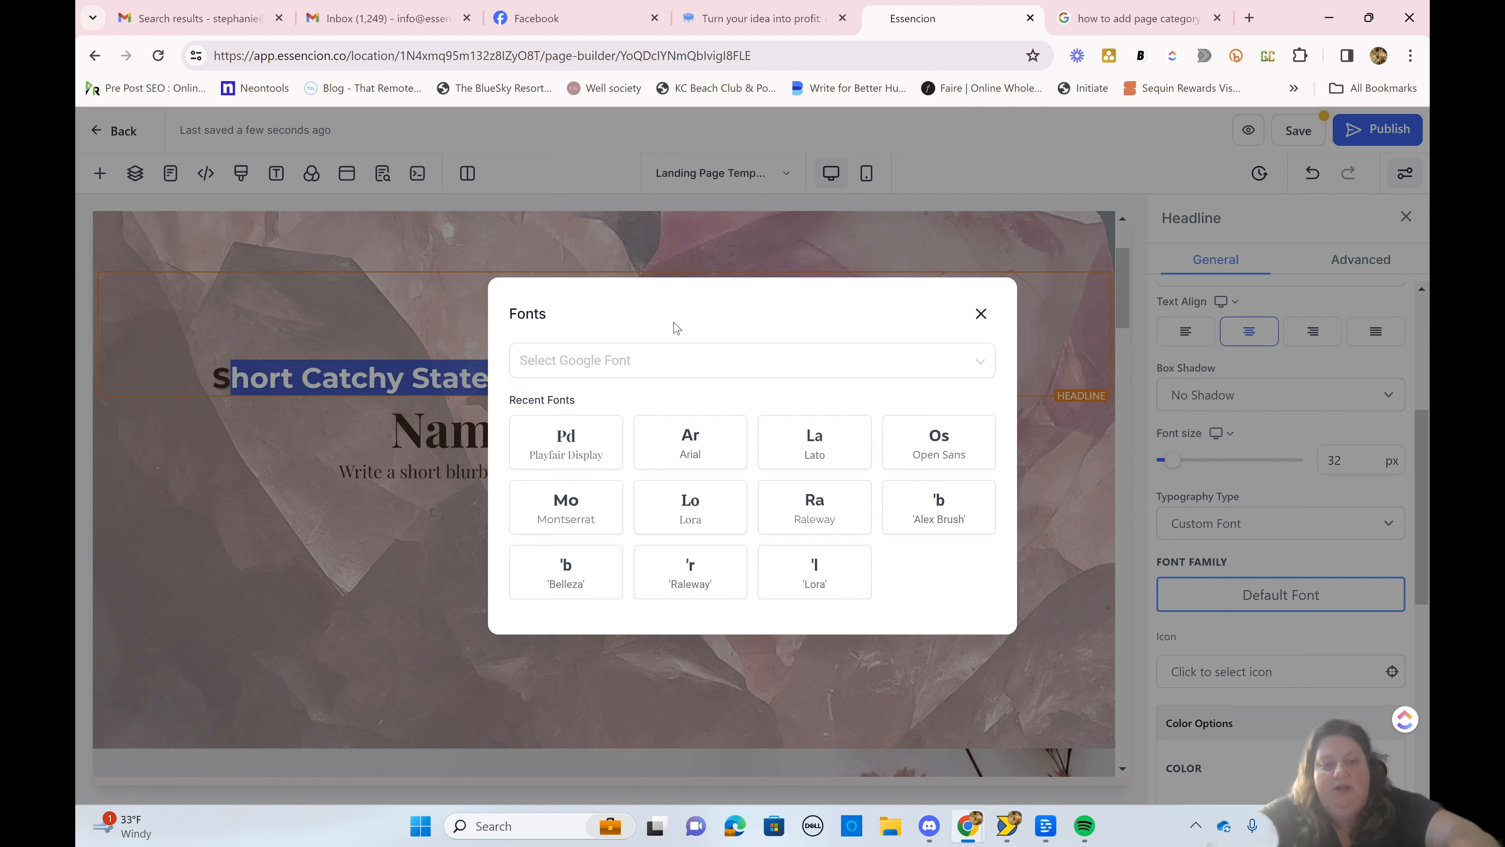
{"action": "left_click", "coordinate": [686, 363]}
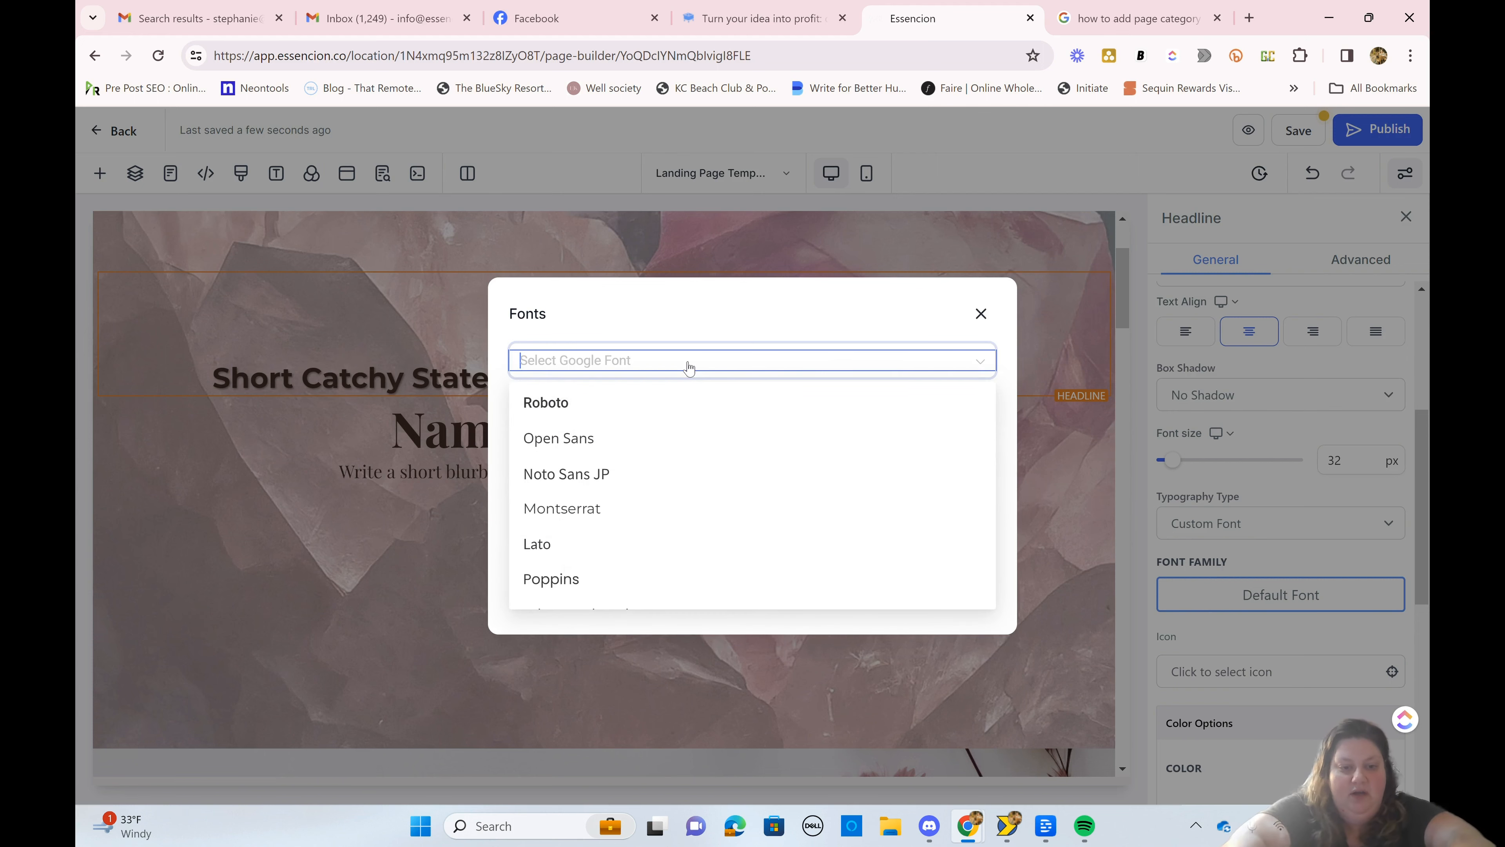
{"action": "type", "text": "ale"}
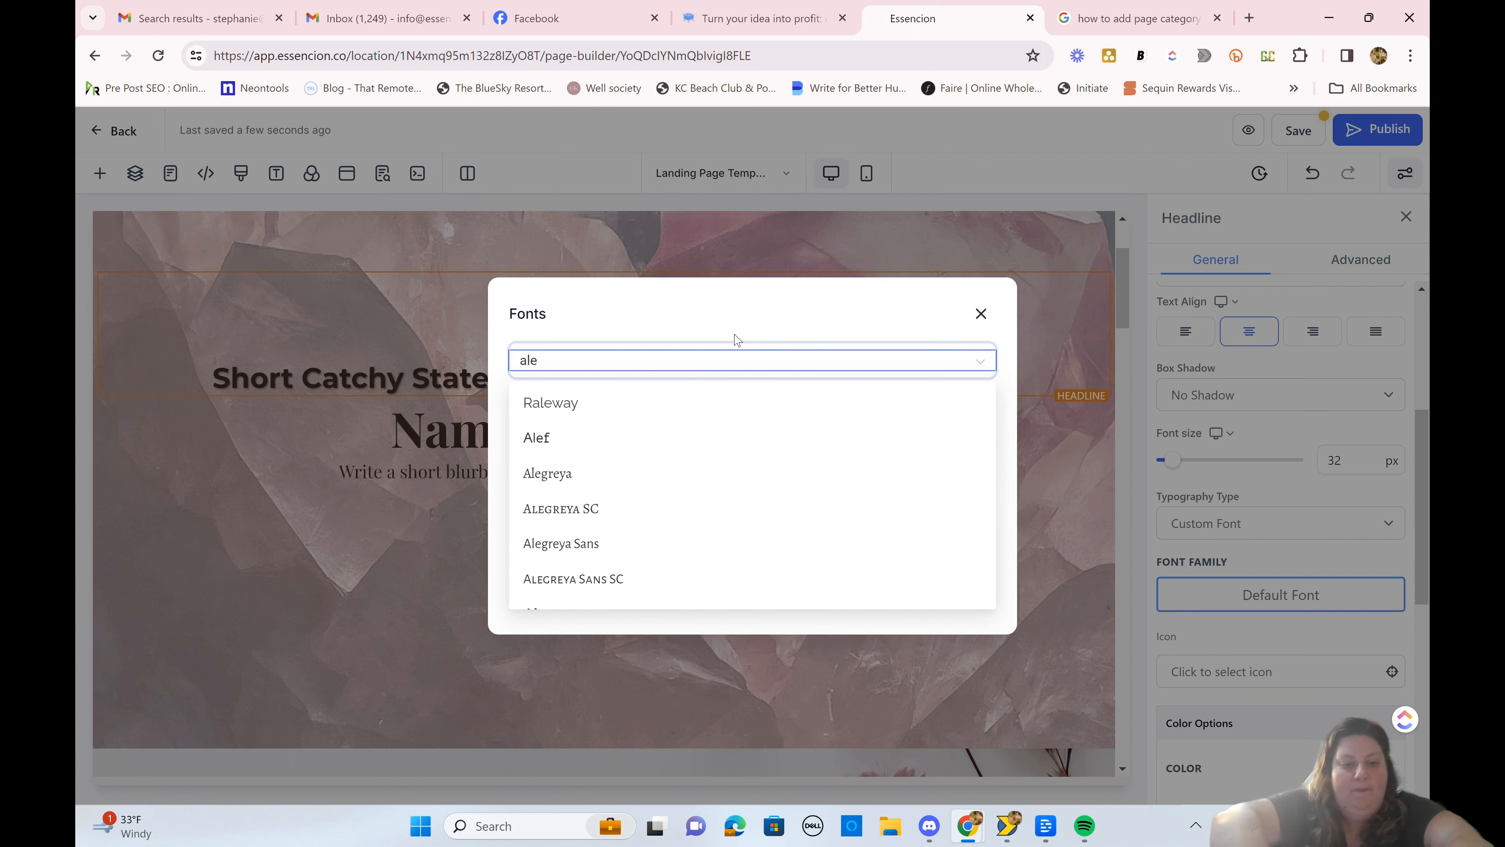
{"action": "type", "text": "x"}
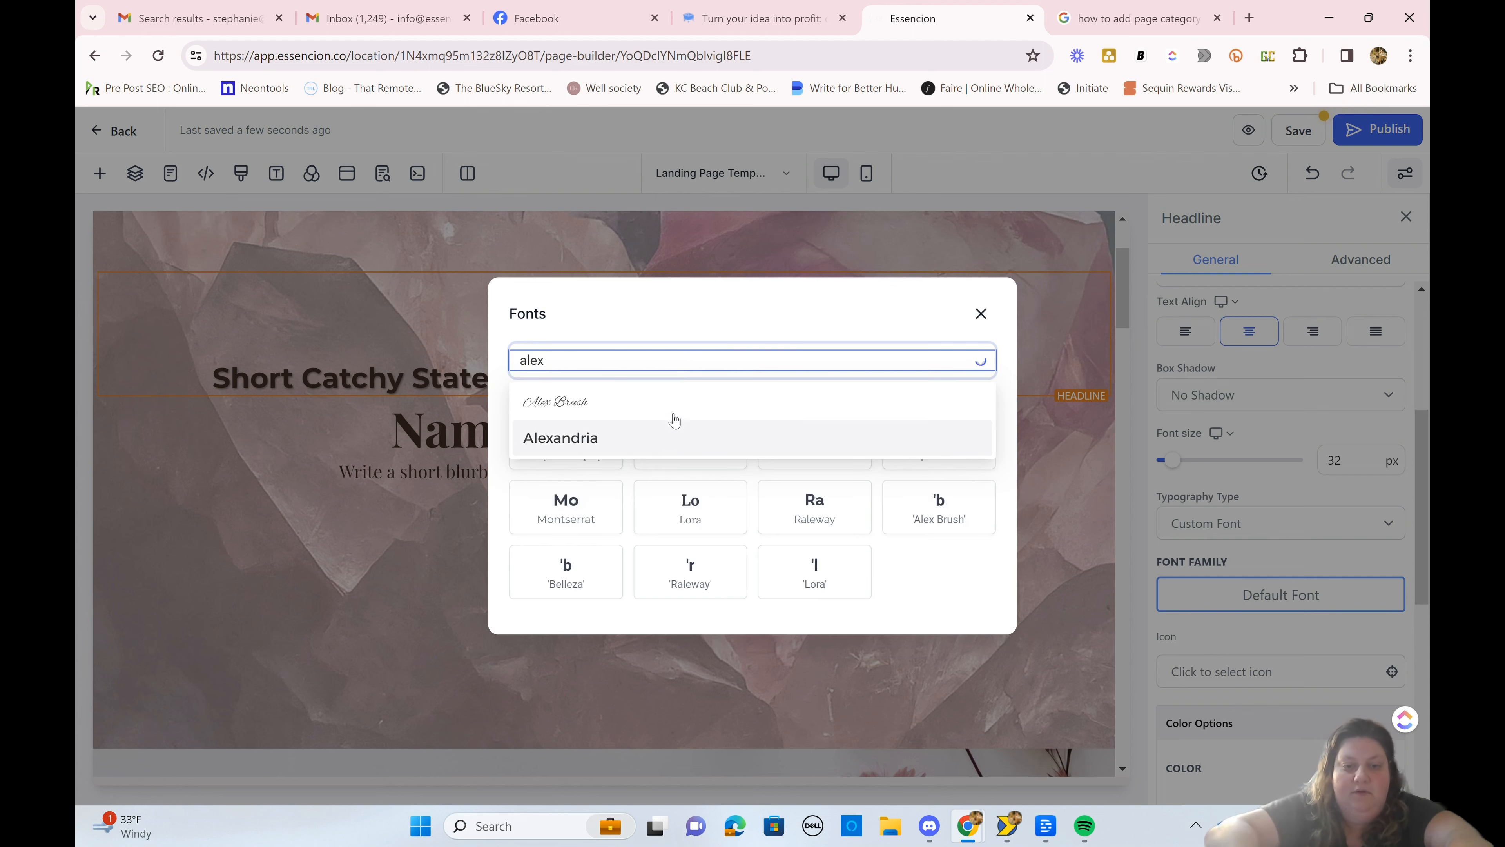
{"action": "left_click", "coordinate": [667, 406]}
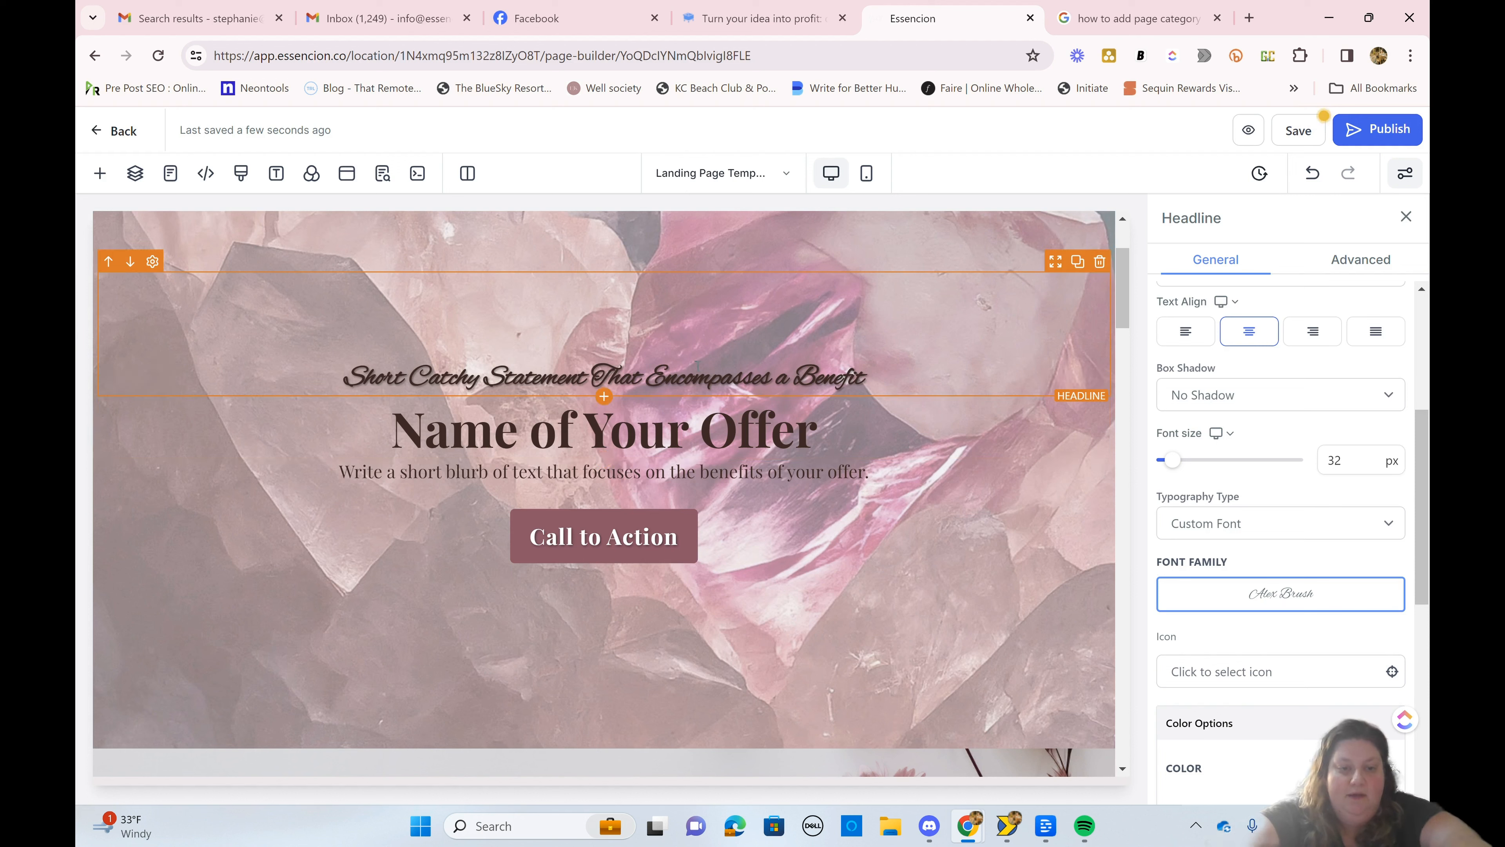
Step: Try Headline Font on the "Name of Your Offer" headline, then set its typography type to Custom Font and change the font family
{"action": "left_click", "coordinate": [667, 409]}
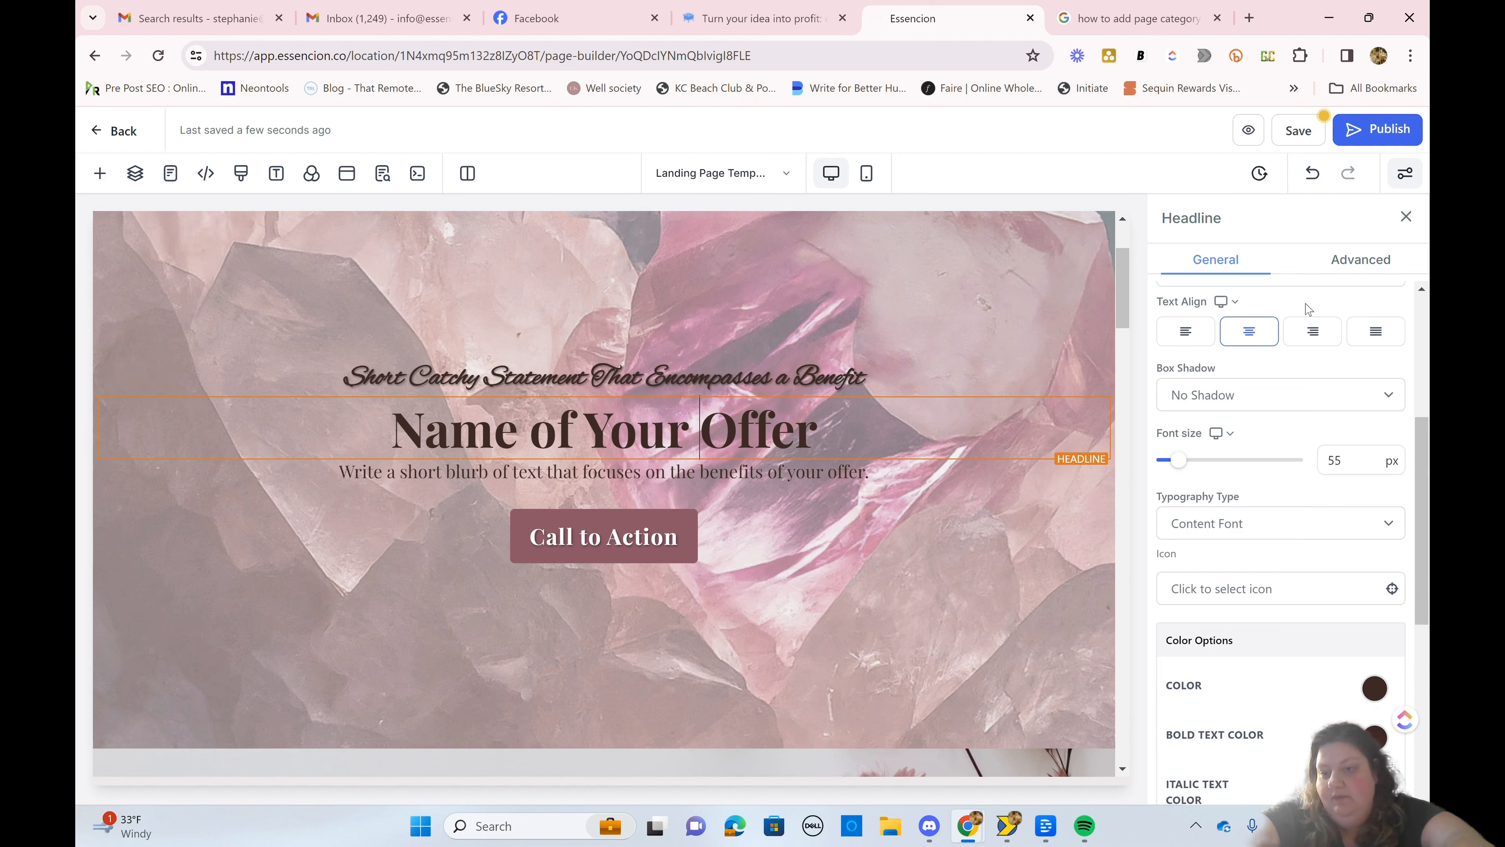
{"action": "left_click", "coordinate": [1266, 523]}
{"action": "left_click", "coordinate": [1267, 548]}
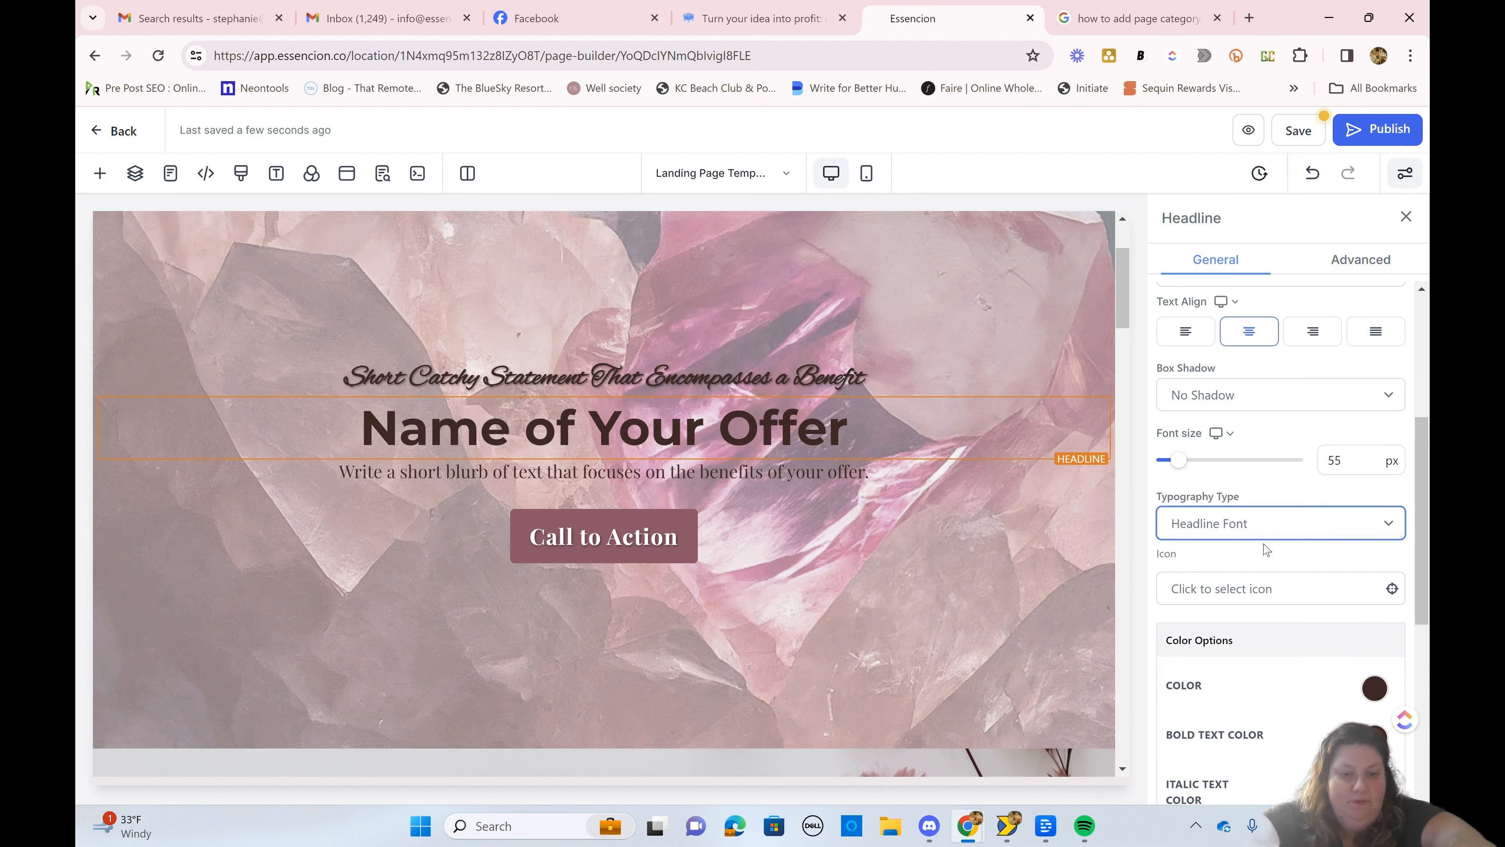
{"action": "left_click", "coordinate": [1265, 525]}
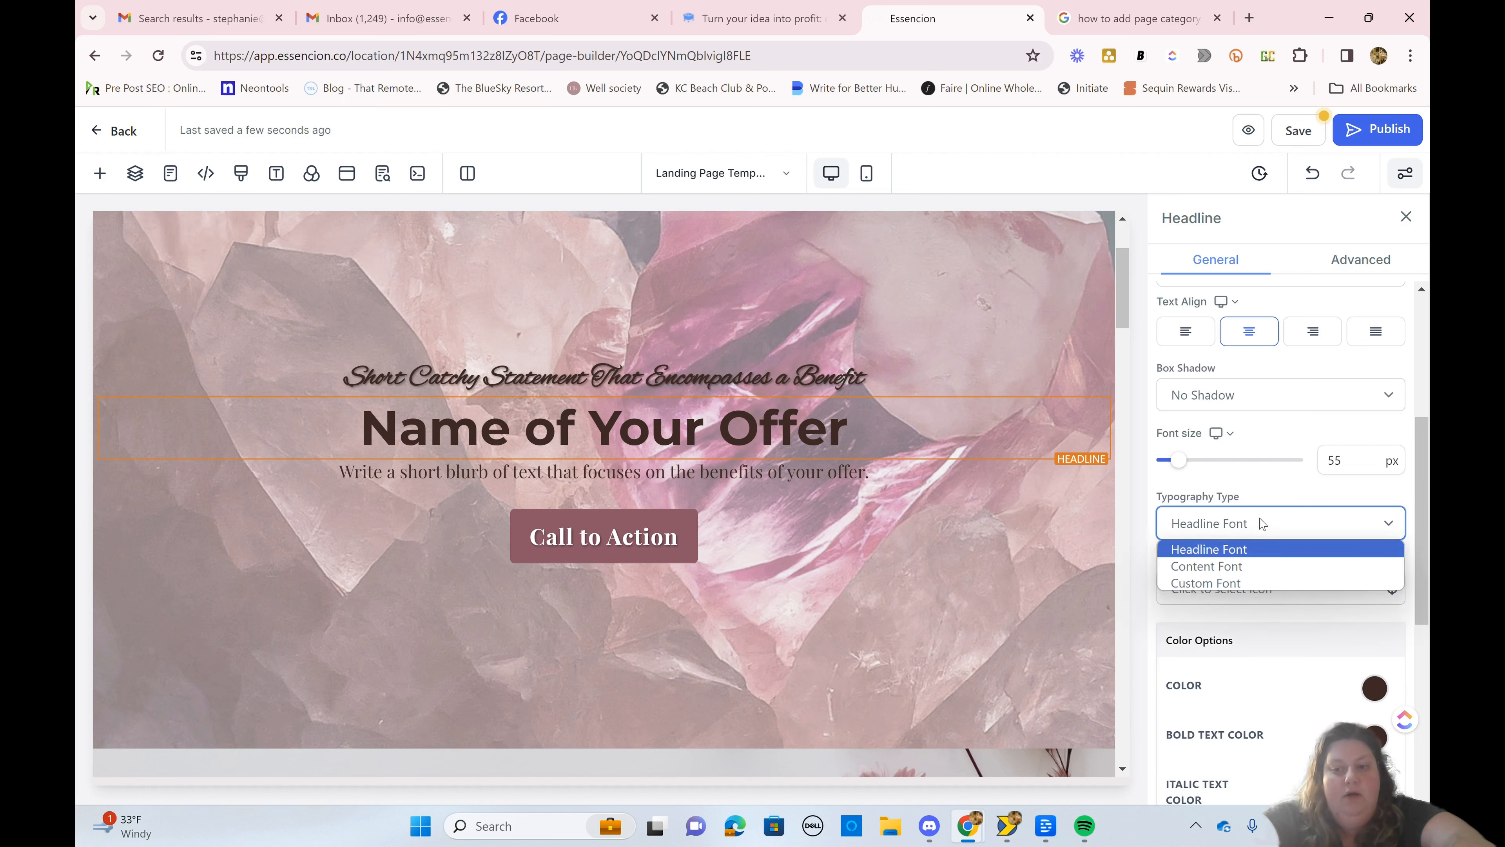
{"action": "left_click", "coordinate": [1225, 579]}
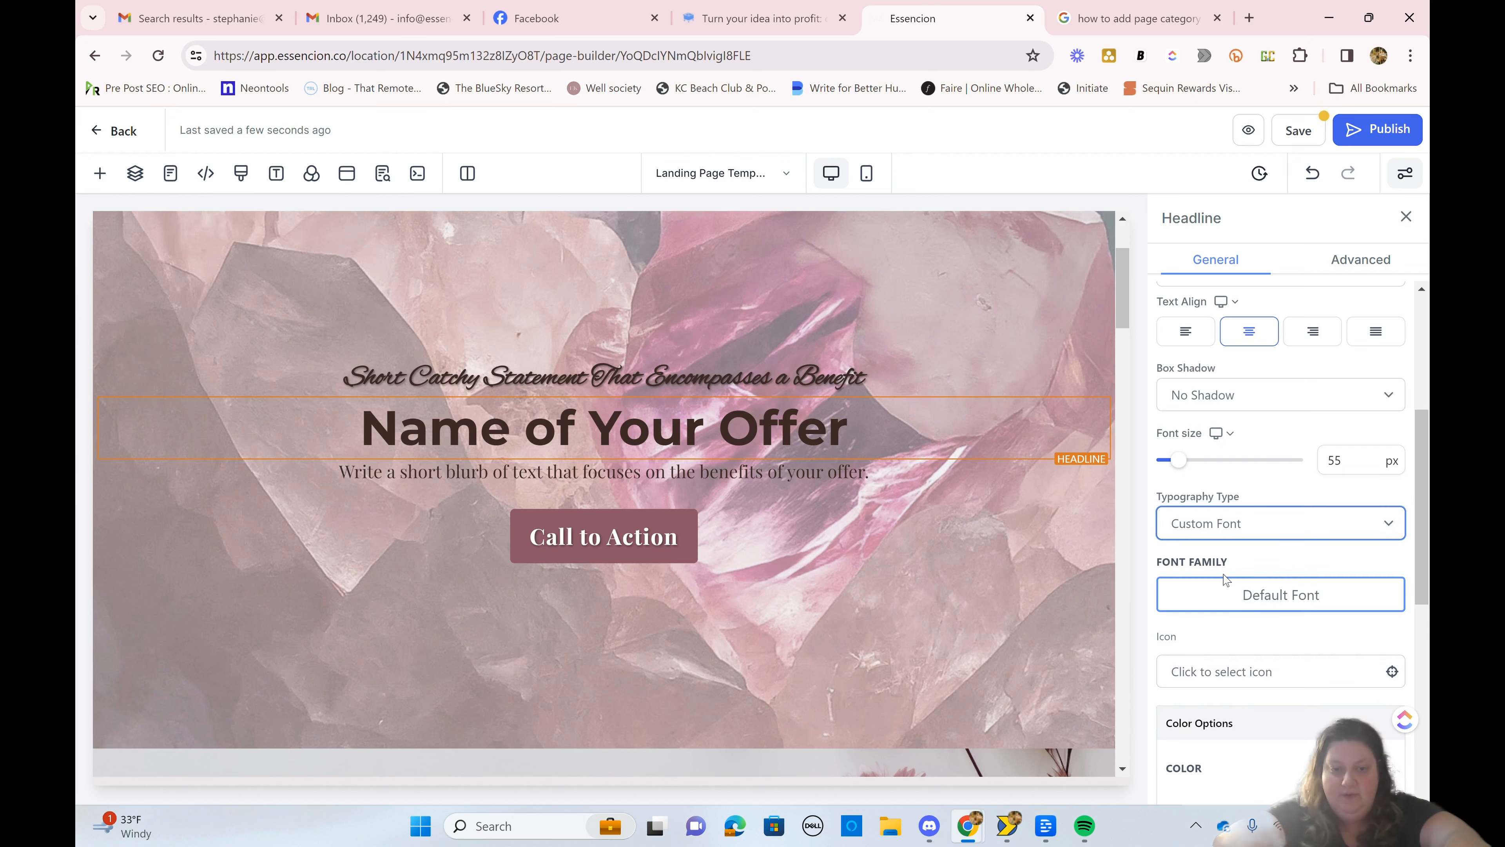
{"action": "left_click", "coordinate": [1185, 529]}
{"action": "left_click", "coordinate": [1187, 531]}
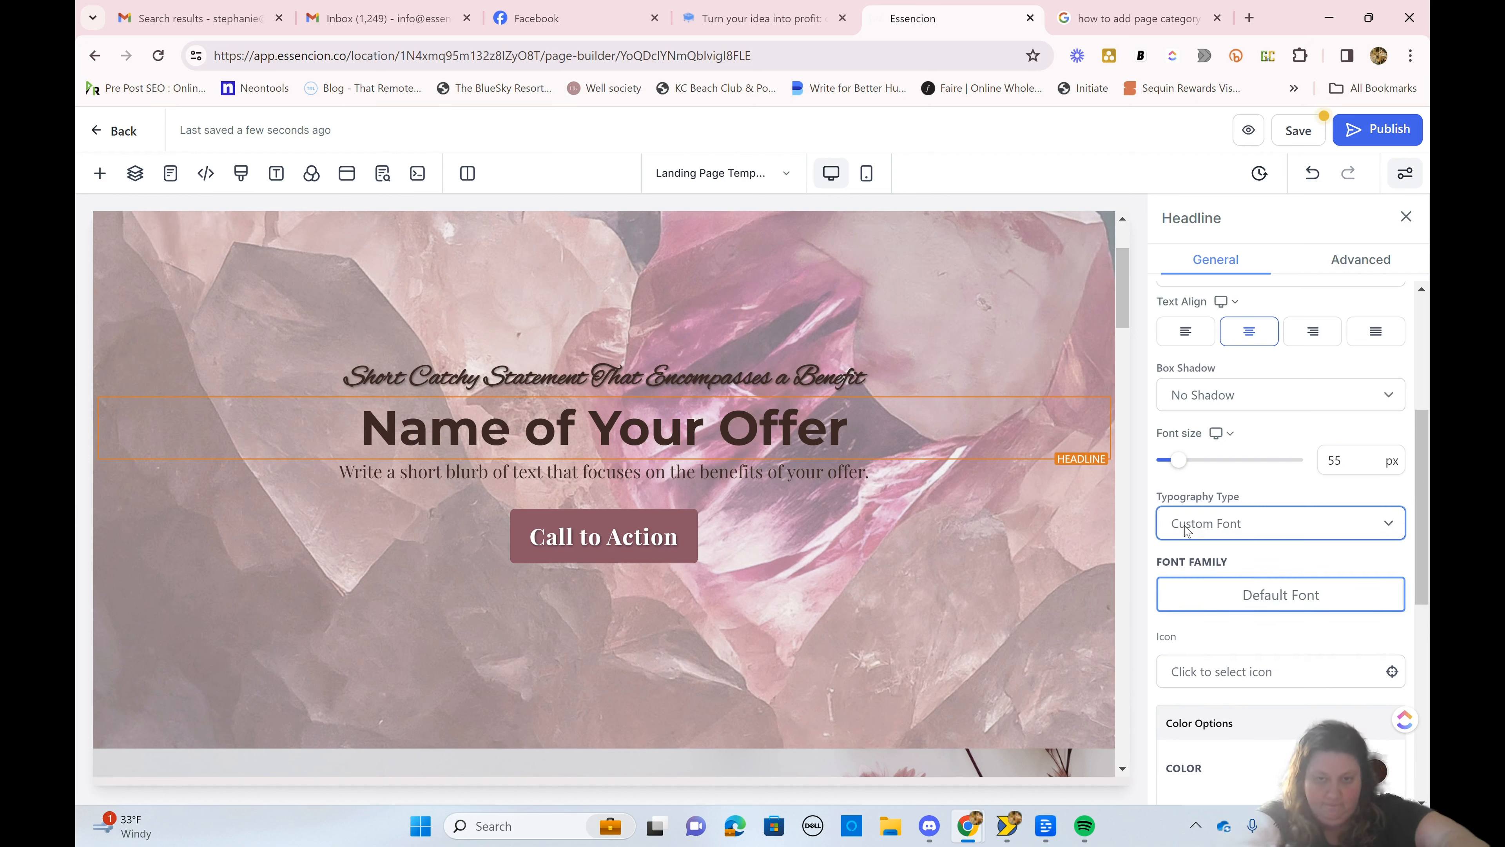
{"action": "left_click", "coordinate": [1213, 599]}
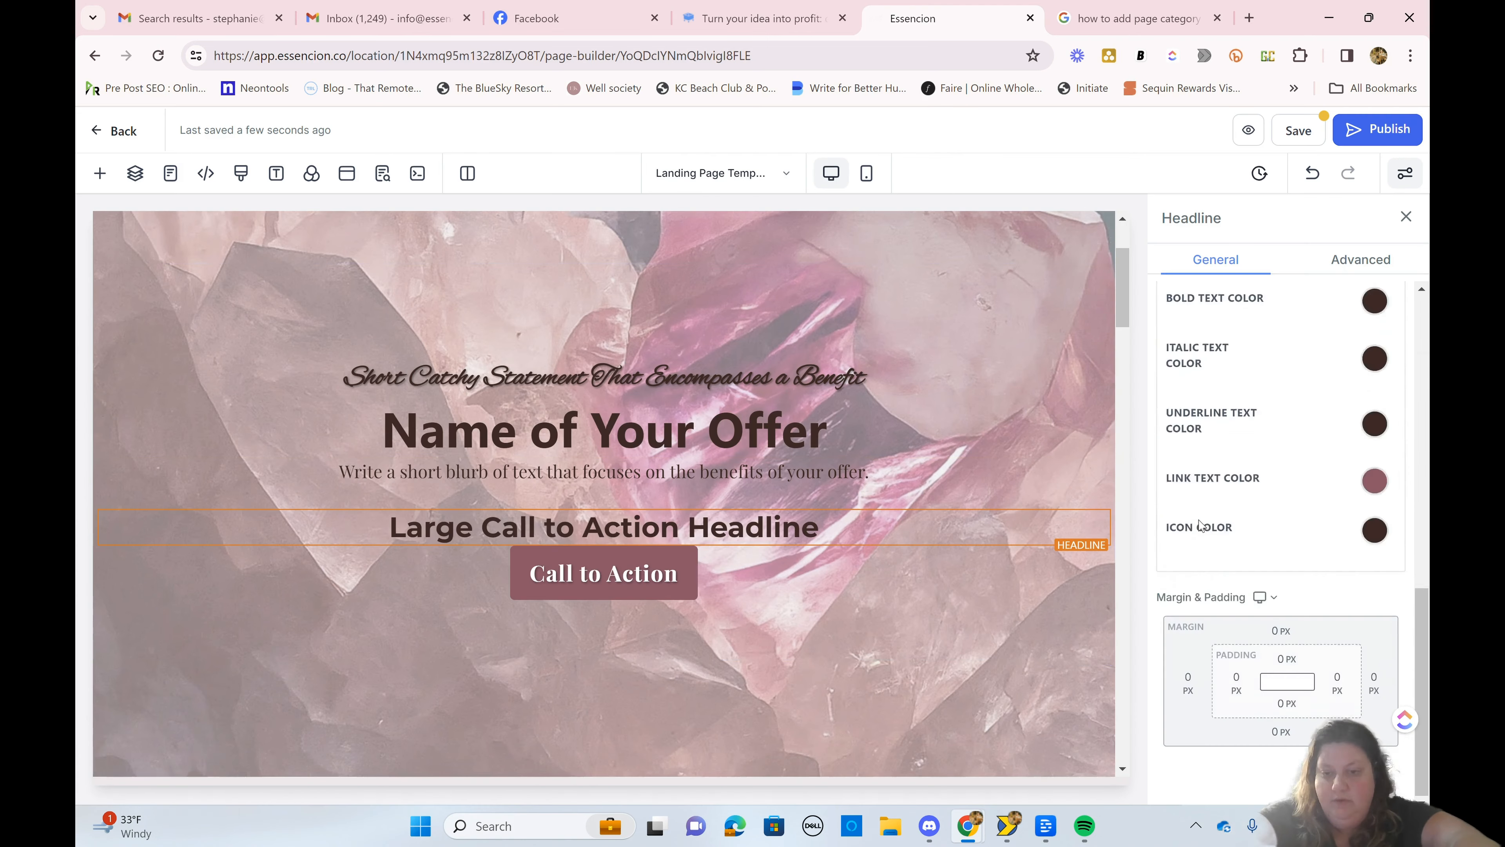
Step: Delete the stray "Large Call to Action Headline" element above the Call to Action button
{"action": "scroll", "coordinate": [1199, 525], "scroll_direction": "up", "scroll_amount": 5}
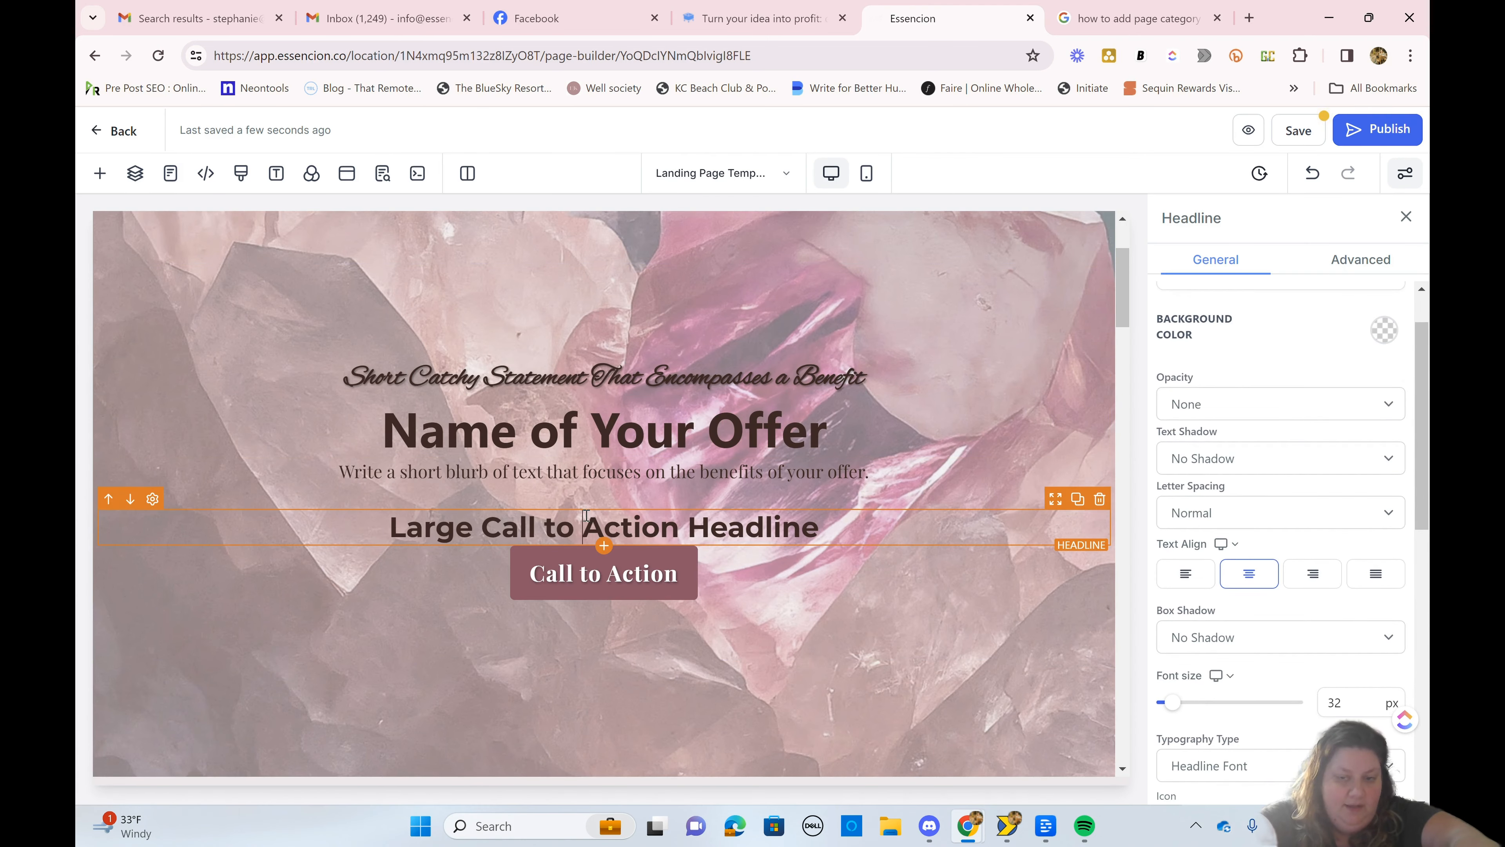
{"action": "left_click", "coordinate": [1098, 501]}
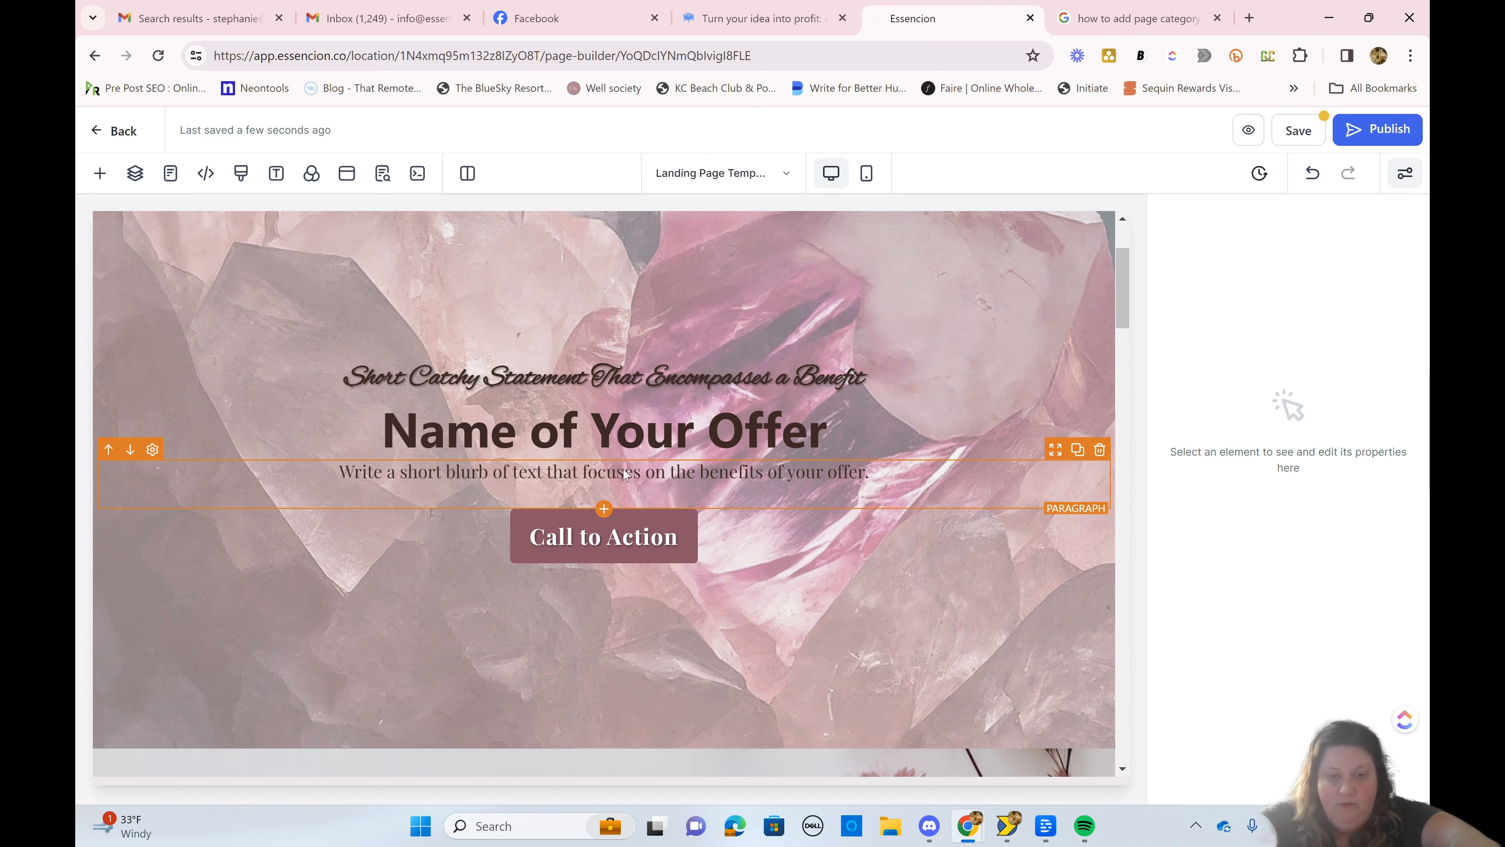
Step: Insert a Paragraph element between the offer blurb and the Call to Action button and delete it again
{"action": "left_click", "coordinate": [604, 508]}
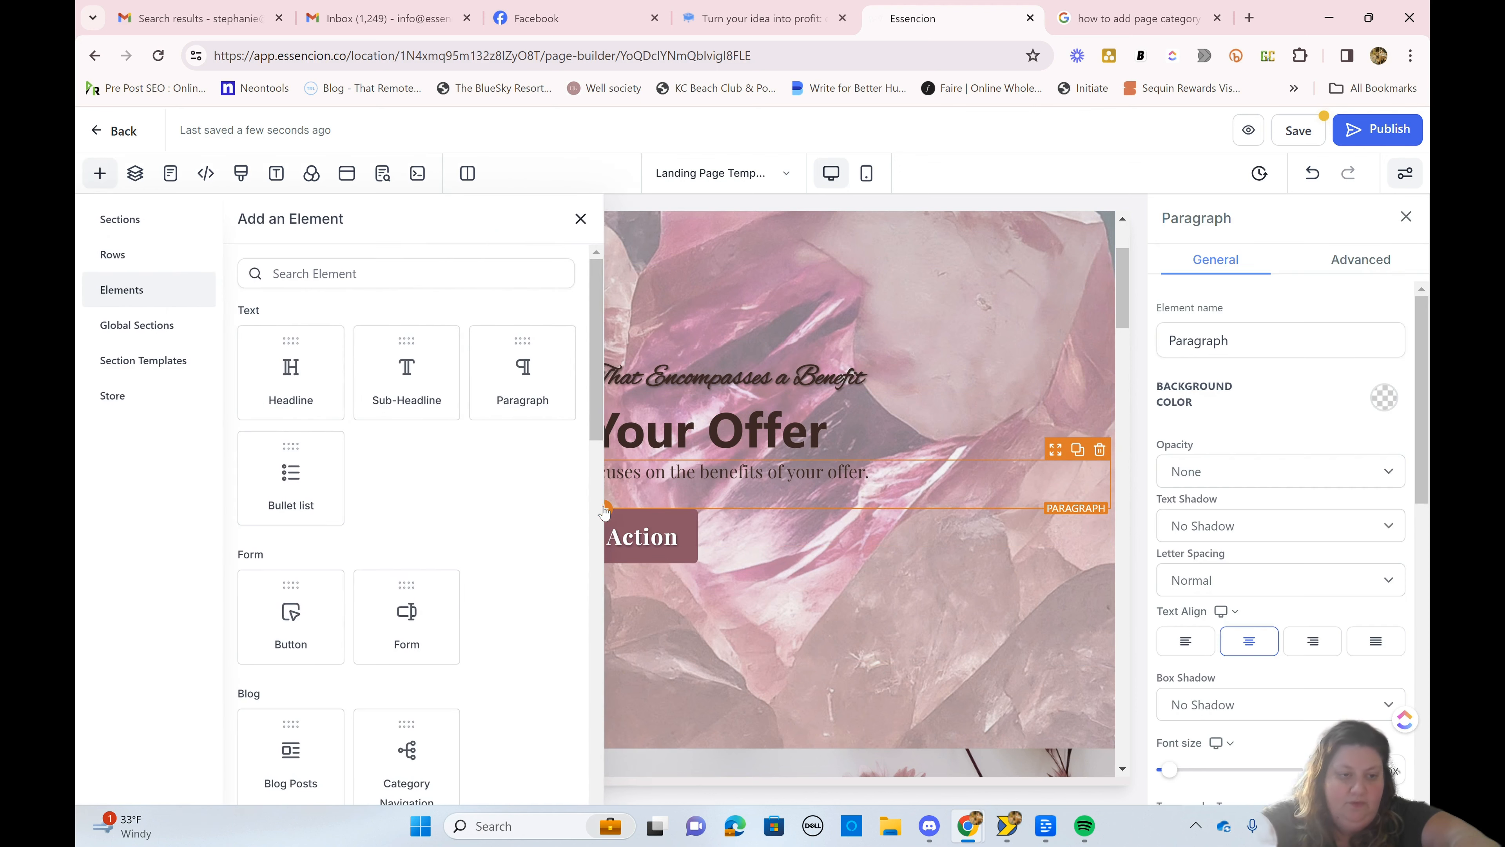
{"action": "scroll", "coordinate": [407, 397], "scroll_direction": "down", "scroll_amount": 2}
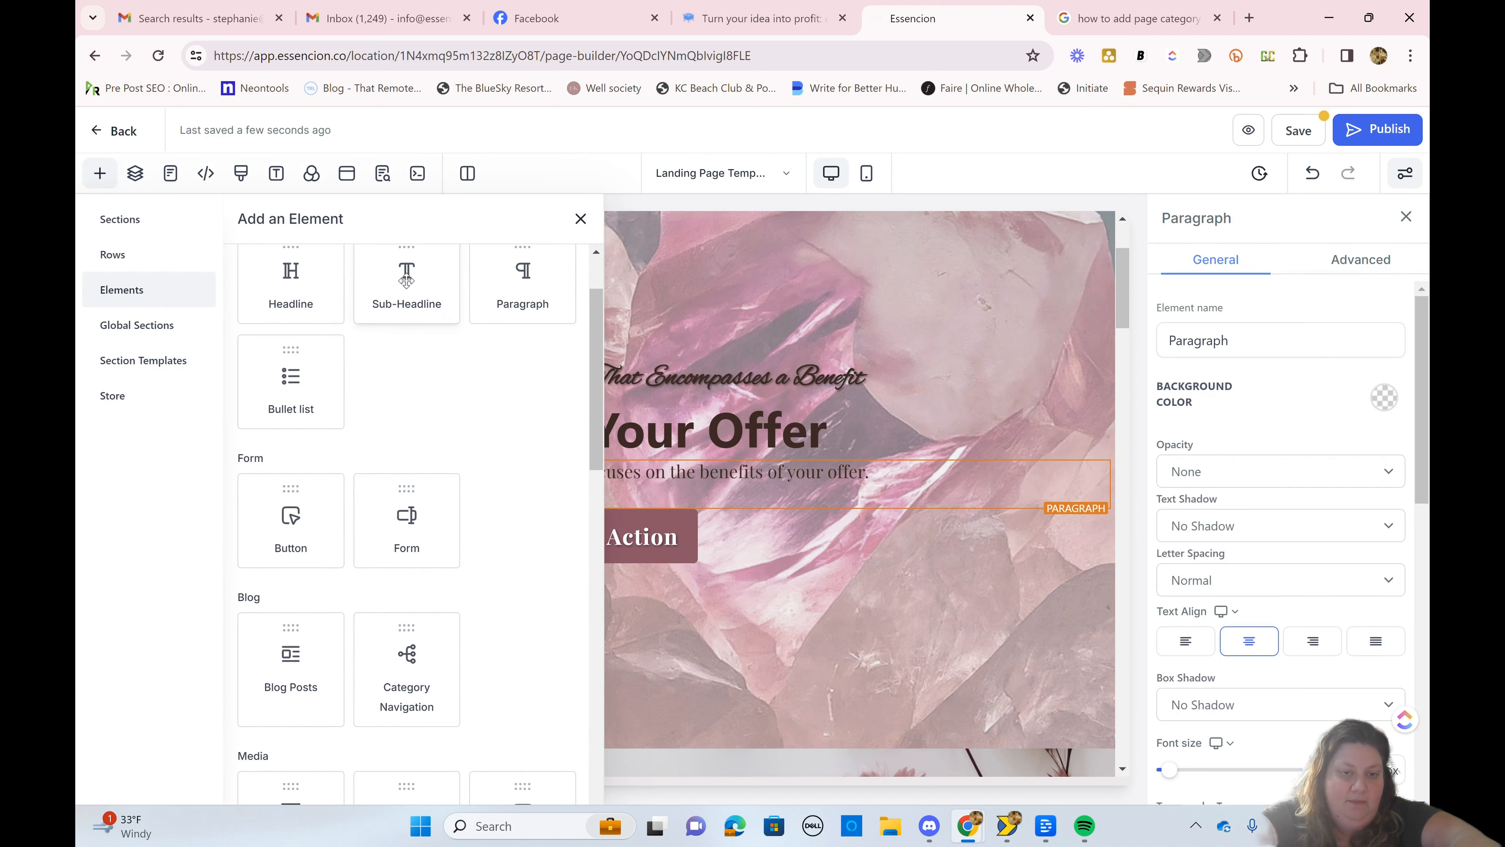
{"action": "left_click", "coordinate": [523, 293]}
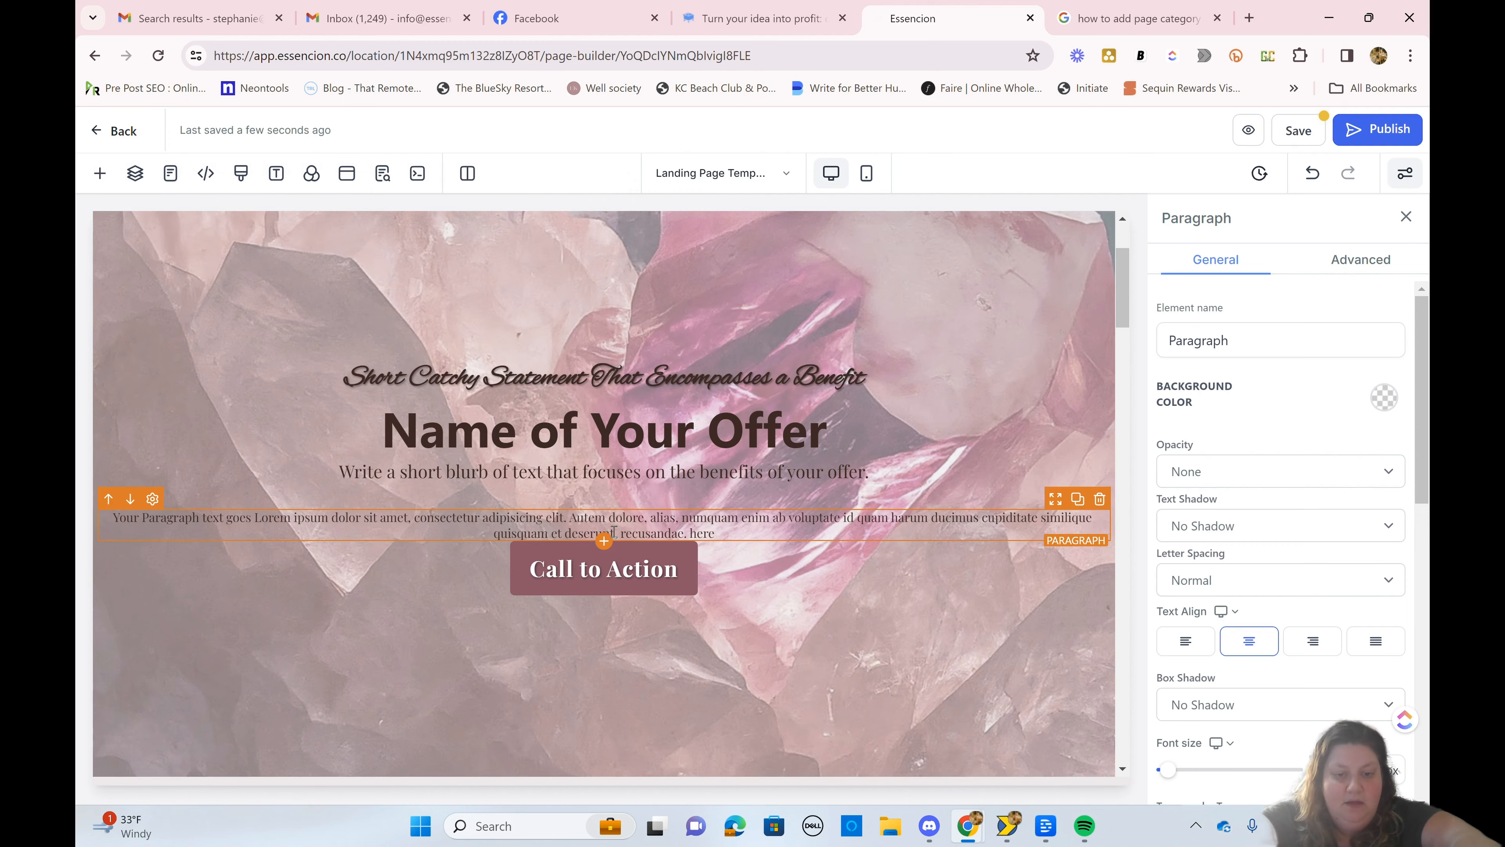
{"action": "left_click", "coordinate": [1100, 498]}
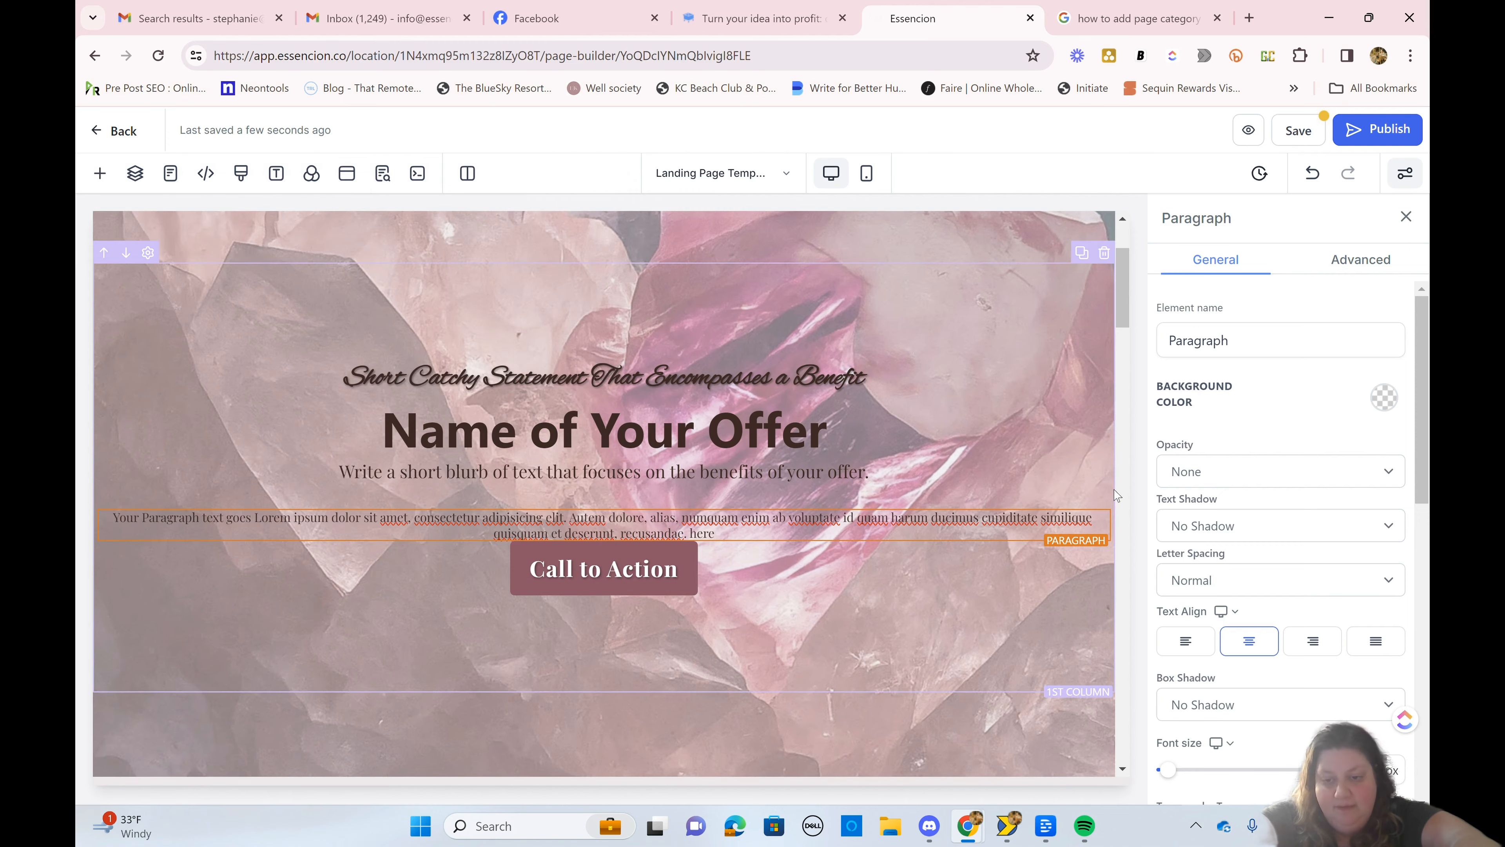
Step: Set the hero Call to Action button's typography type to Headline Font
{"action": "left_click", "coordinate": [653, 472]}
{"action": "scroll", "coordinate": [655, 477], "scroll_direction": "down", "scroll_amount": 5}
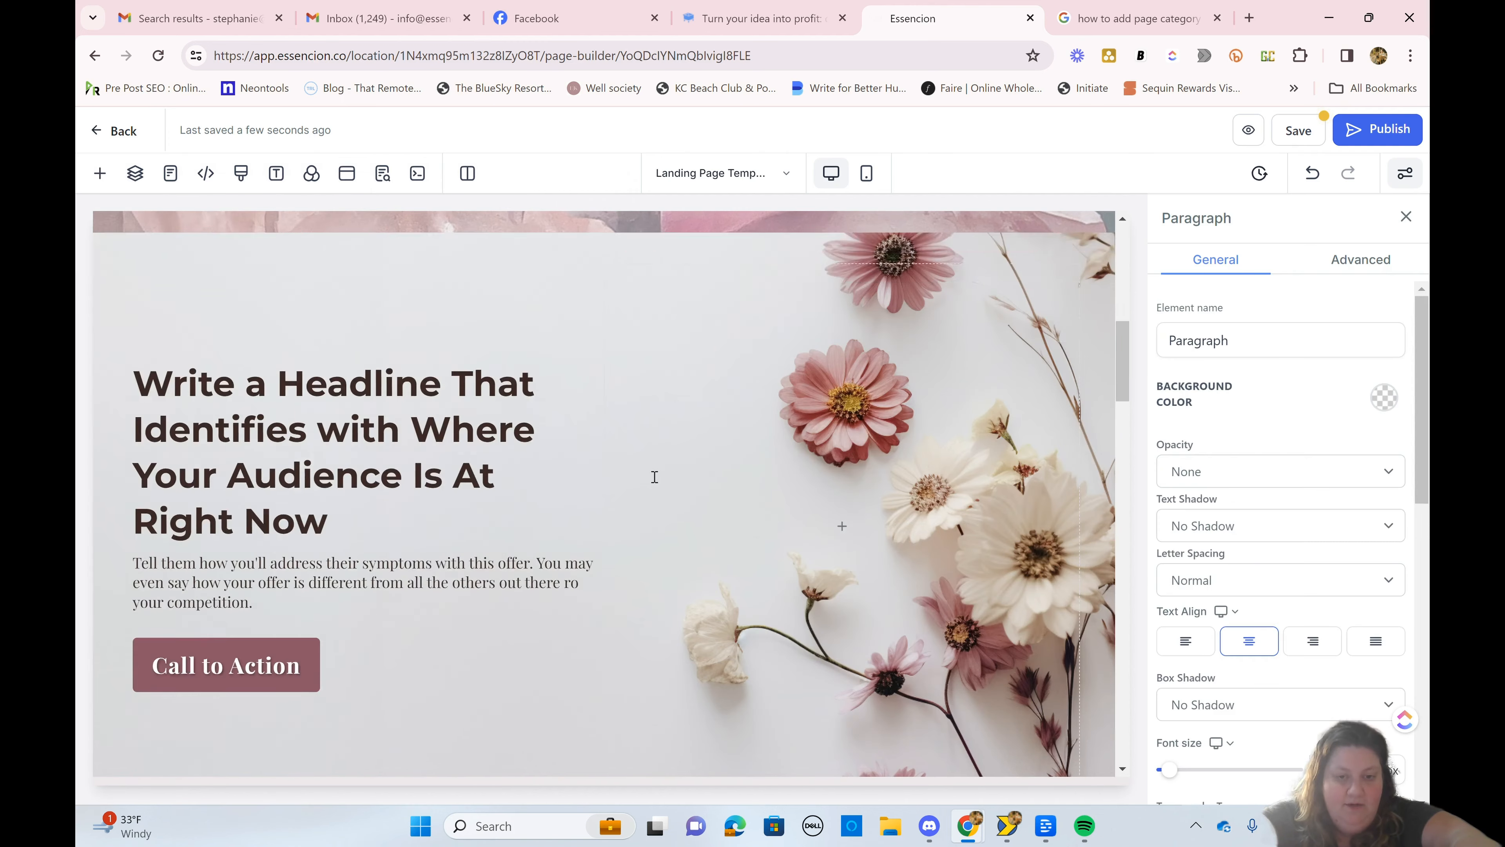
{"action": "scroll", "coordinate": [655, 477], "scroll_direction": "up", "scroll_amount": 3}
{"action": "scroll", "coordinate": [654, 477], "scroll_direction": "up", "scroll_amount": 2}
{"action": "left_click", "coordinate": [676, 433]}
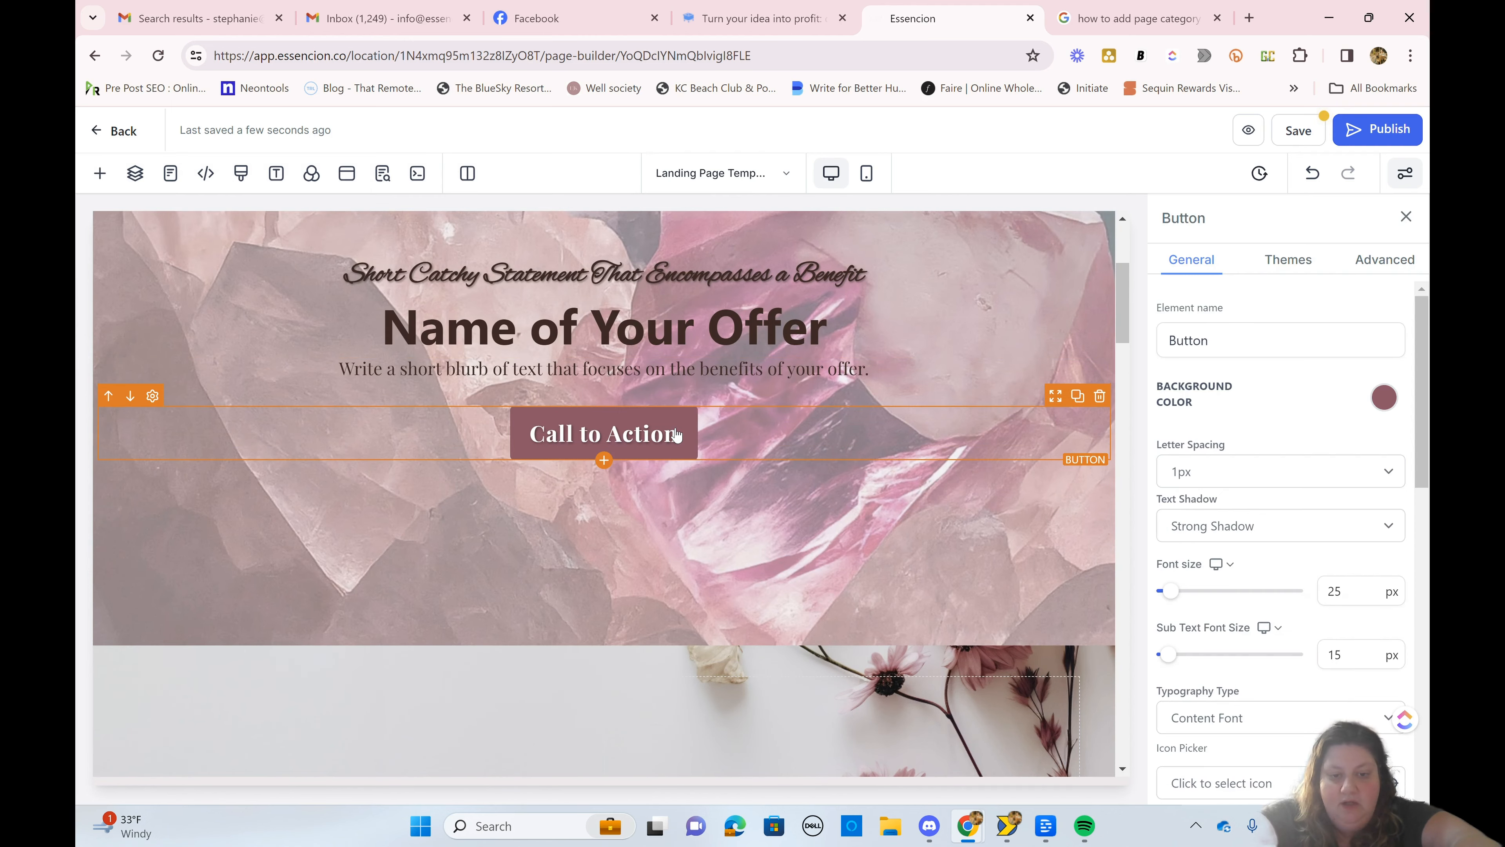
{"action": "scroll", "coordinate": [1255, 481], "scroll_direction": "down", "scroll_amount": 6}
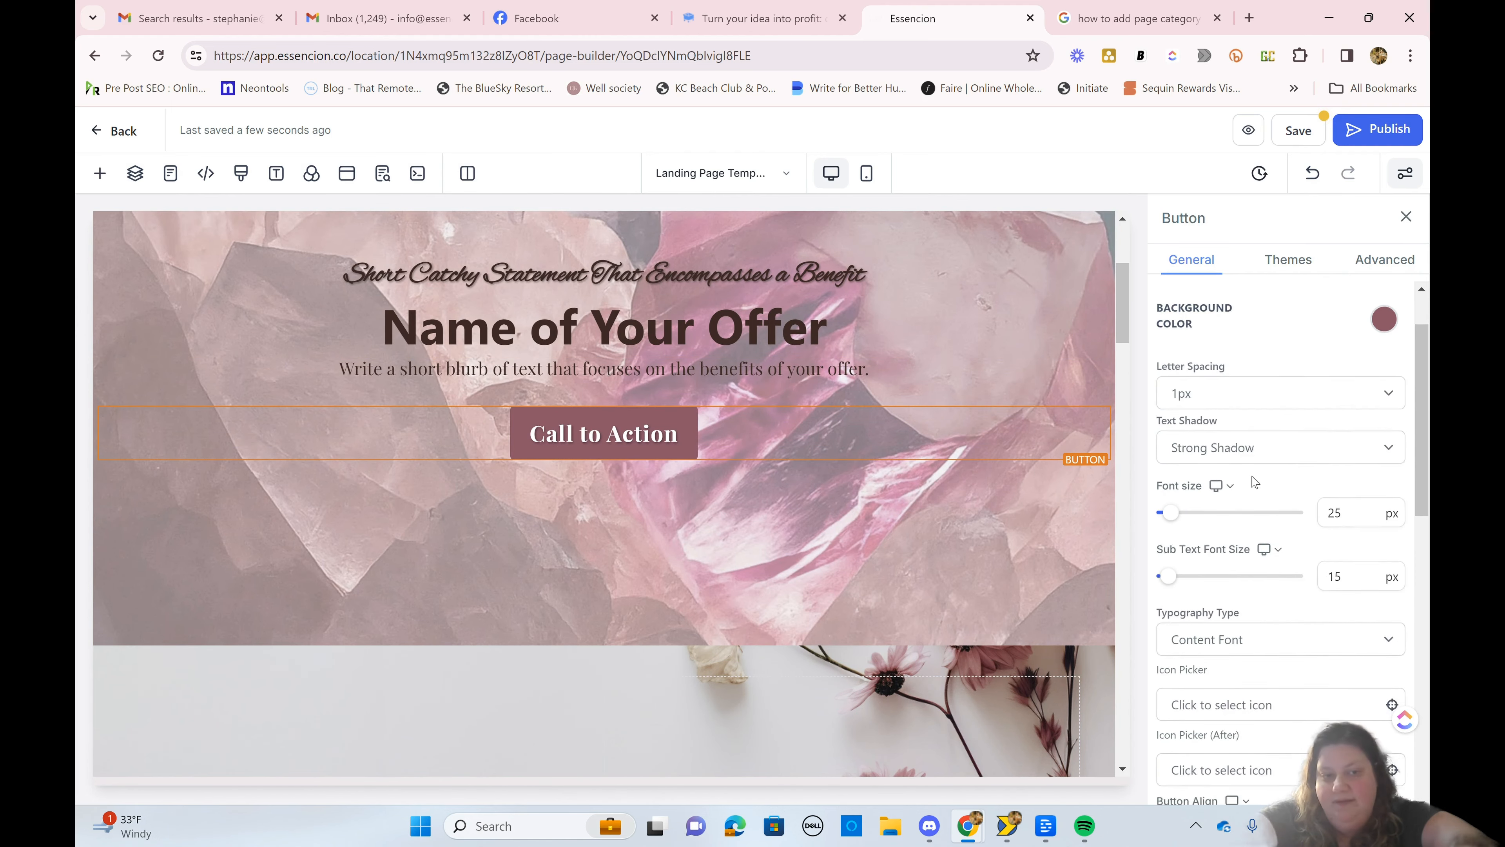
{"action": "scroll", "coordinate": [1255, 480], "scroll_direction": "down", "scroll_amount": 1}
{"action": "scroll", "coordinate": [1255, 481], "scroll_direction": "up", "scroll_amount": 7}
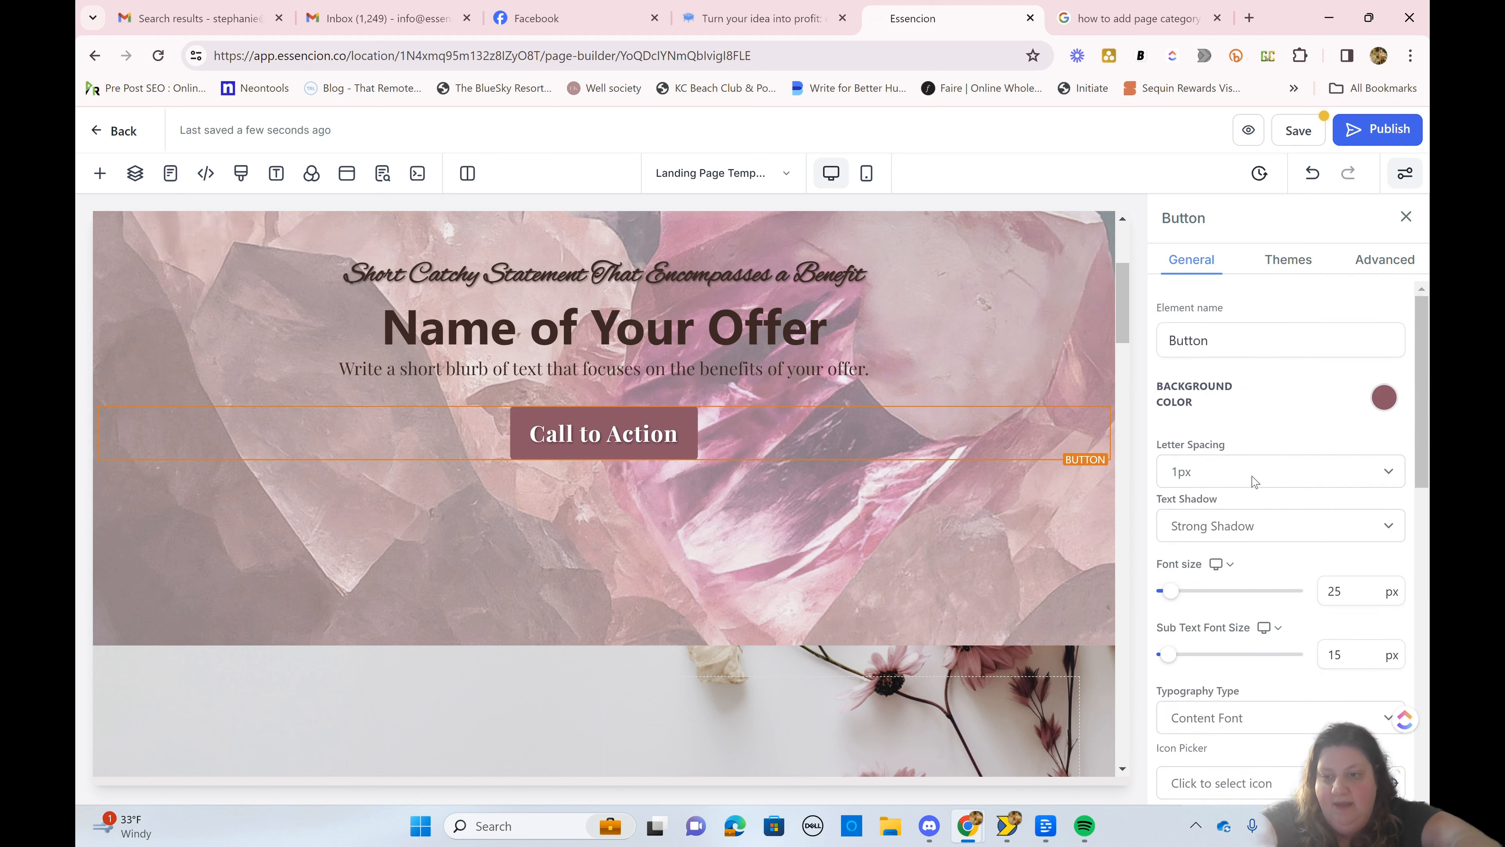
{"action": "scroll", "coordinate": [1245, 534], "scroll_direction": "down", "scroll_amount": 2}
{"action": "left_click", "coordinate": [1237, 602]}
{"action": "left_click", "coordinate": [1235, 625]}
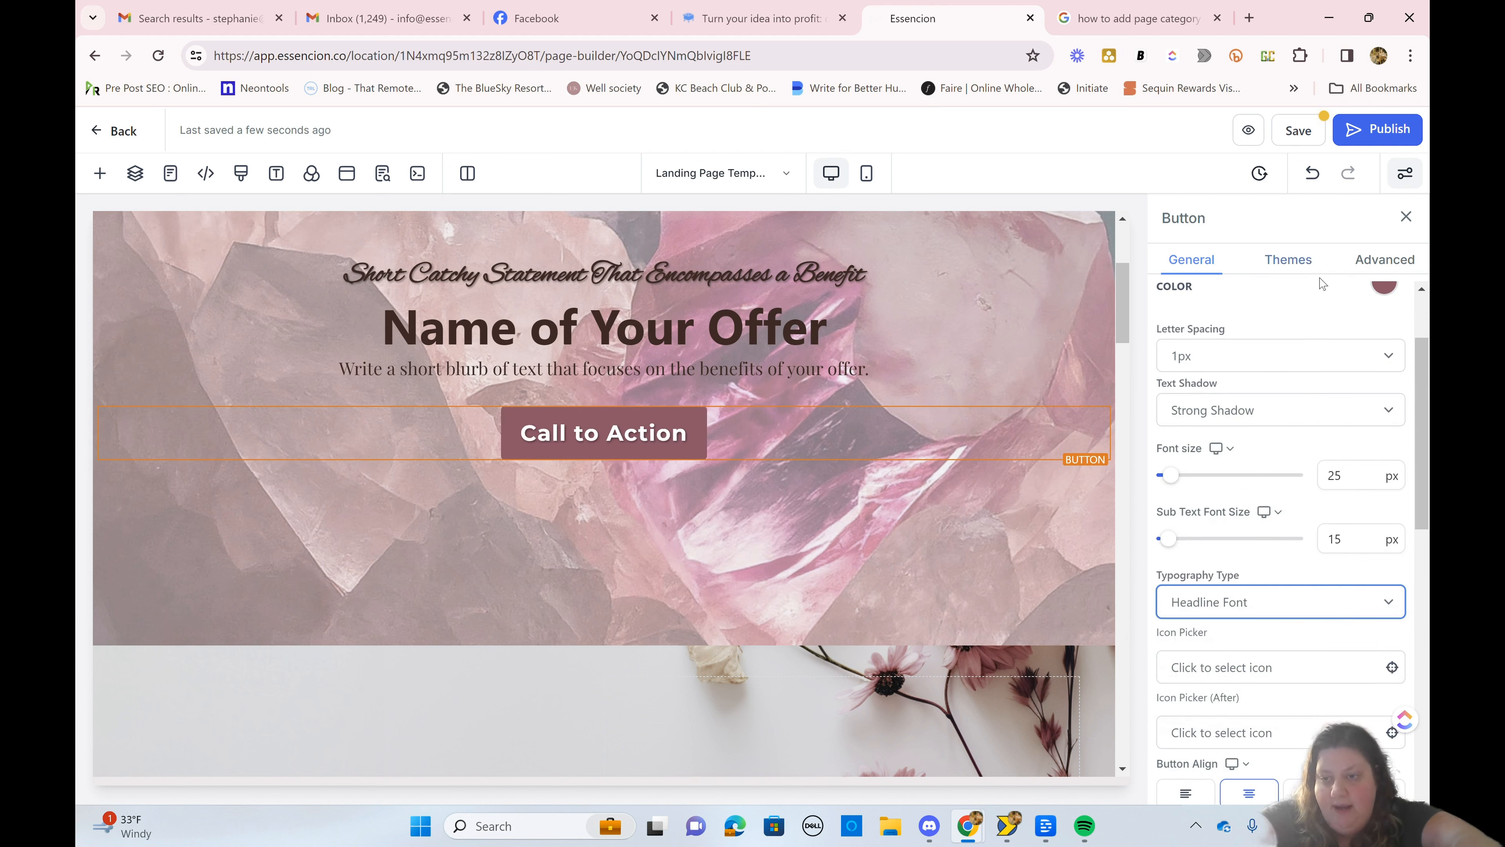
Step: Add the sub text "Get it FREE!" to the hero Call to Action button
{"action": "scroll", "coordinate": [1298, 545], "scroll_direction": "down", "scroll_amount": 8}
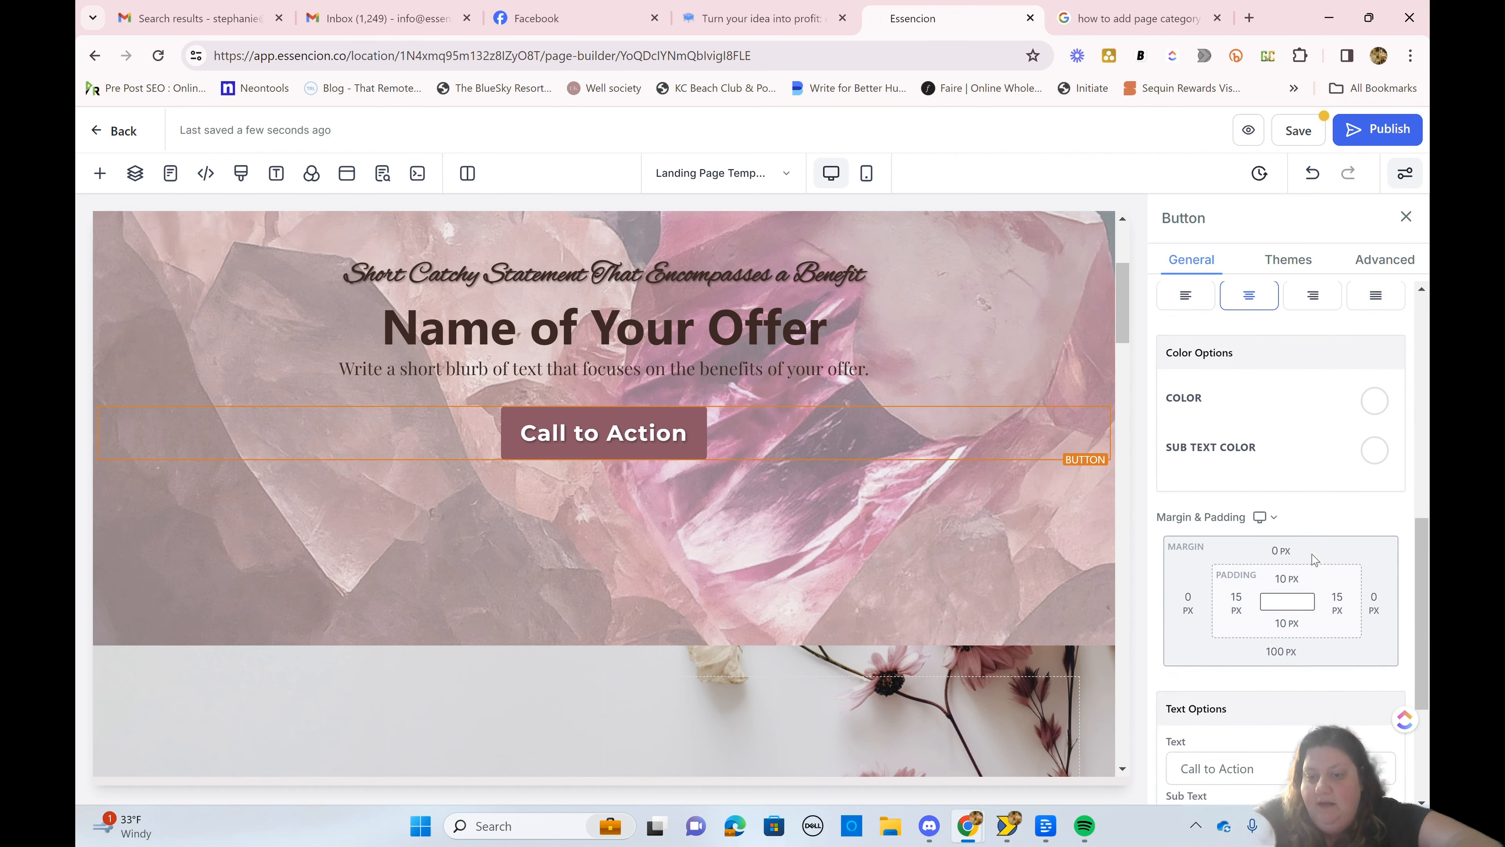
{"action": "scroll", "coordinate": [1316, 560], "scroll_direction": "down", "scroll_amount": 1}
{"action": "scroll", "coordinate": [1316, 560], "scroll_direction": "up", "scroll_amount": 1}
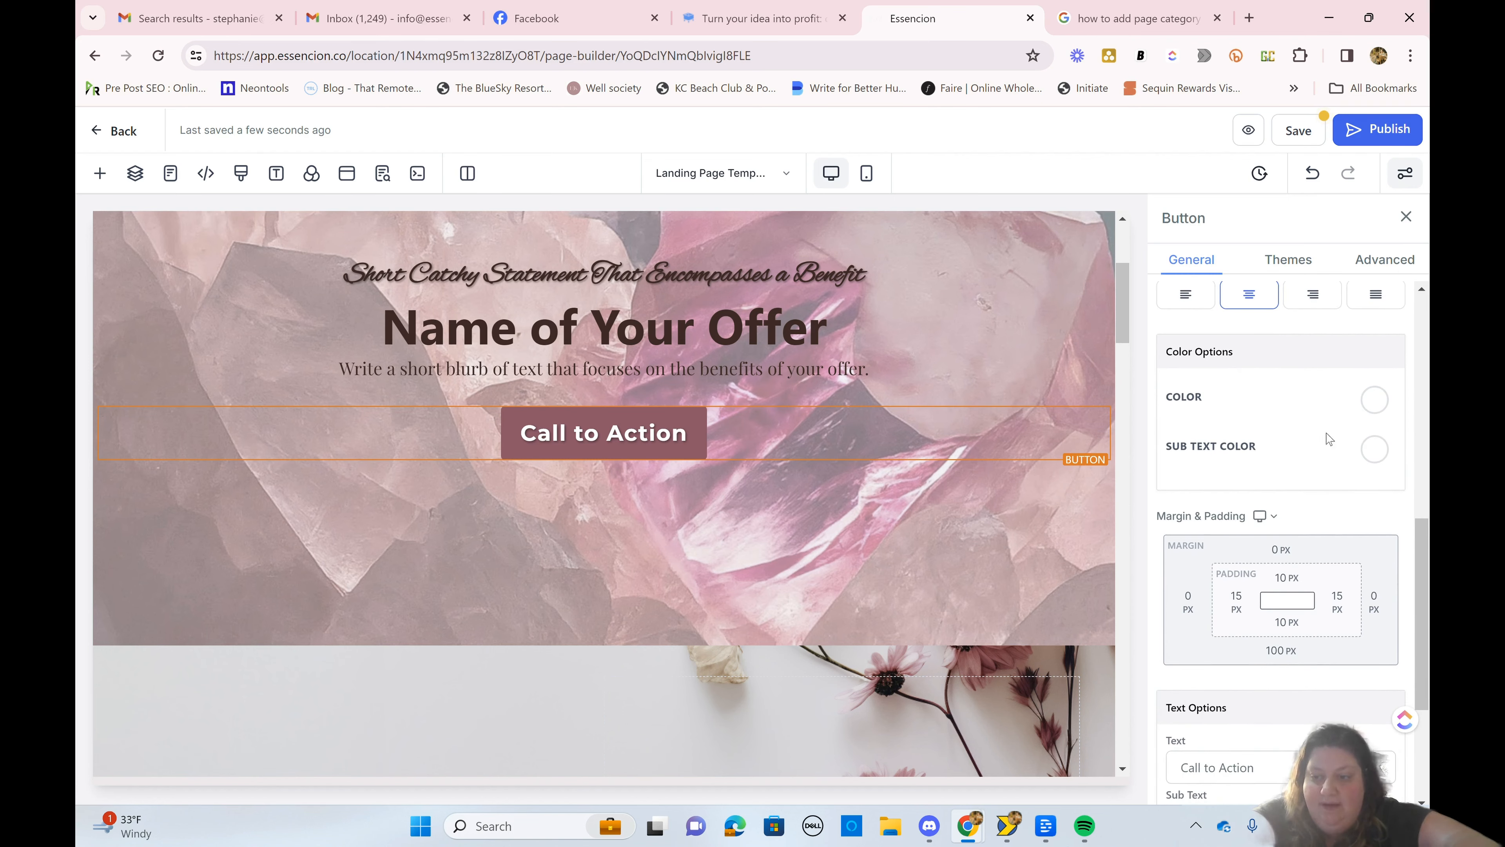
{"action": "scroll", "coordinate": [1322, 438], "scroll_direction": "up", "scroll_amount": 3}
{"action": "scroll", "coordinate": [1322, 439], "scroll_direction": "down", "scroll_amount": 6}
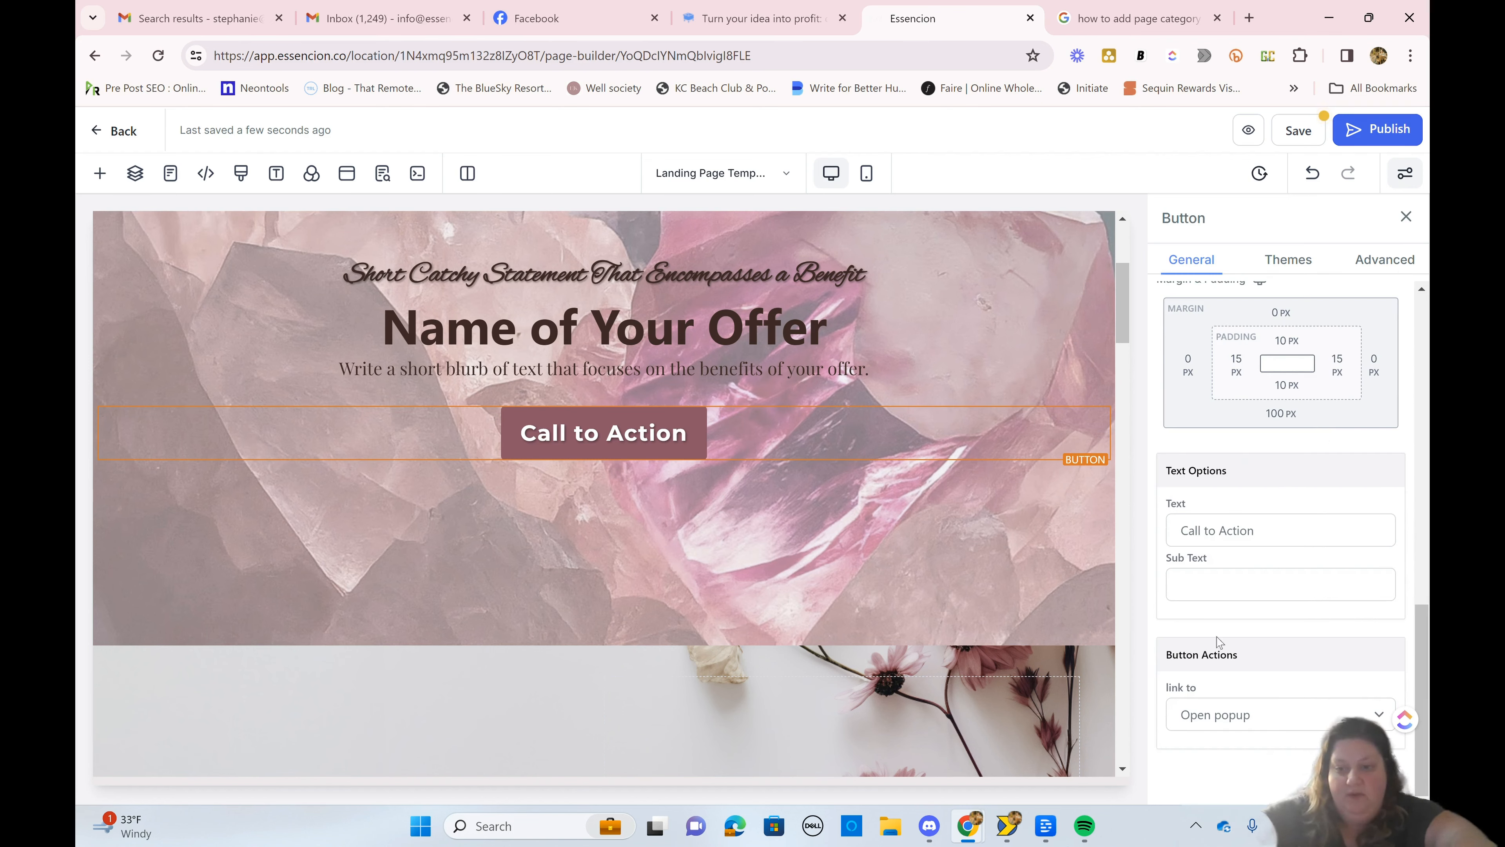
{"action": "left_click", "coordinate": [1217, 581]}
{"action": "type", "text": "Get"}
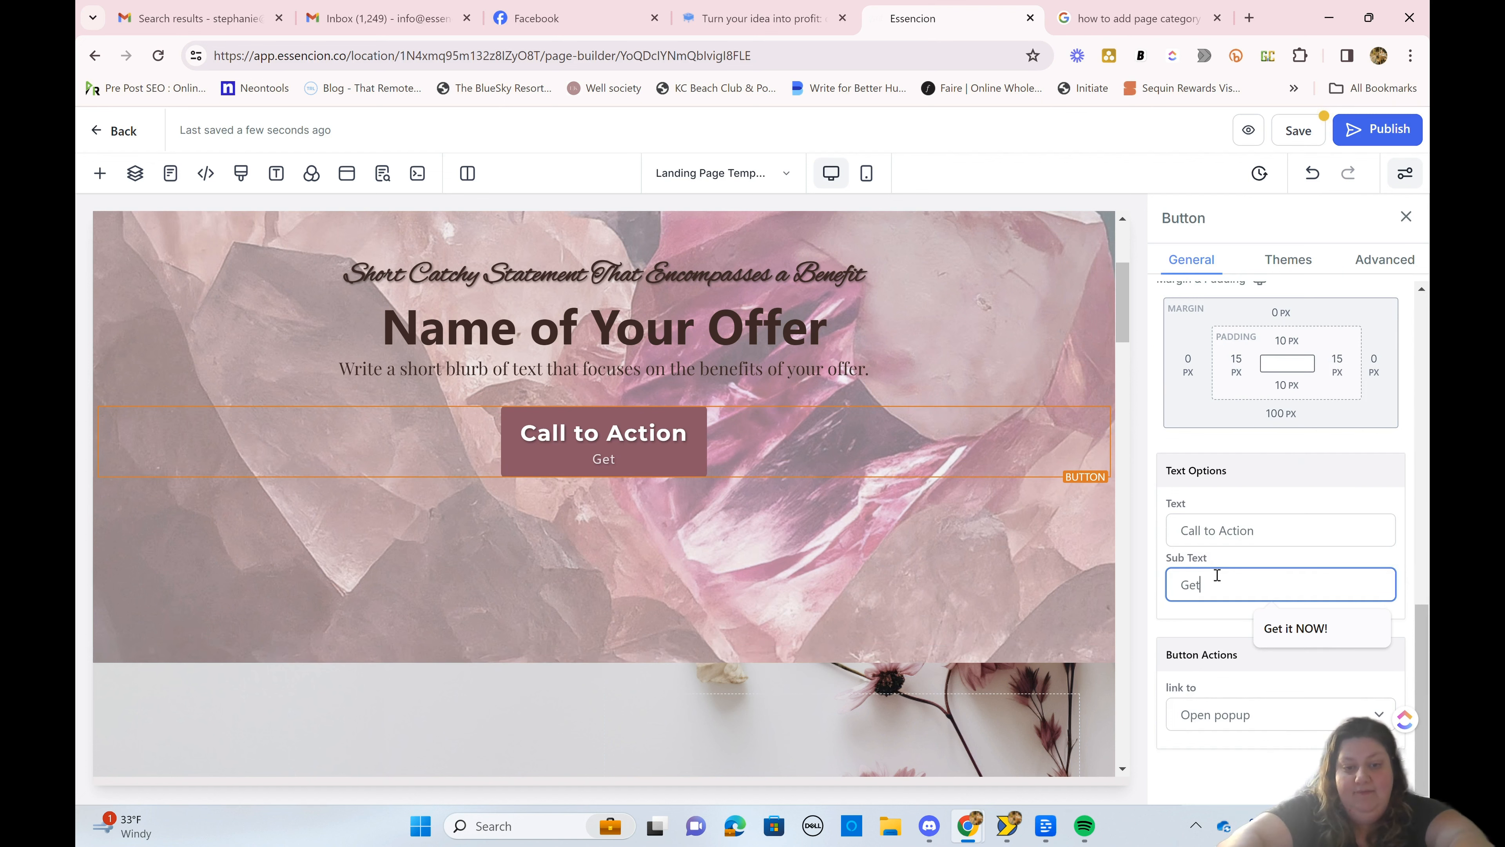
{"action": "type", "text": " it FREE"}
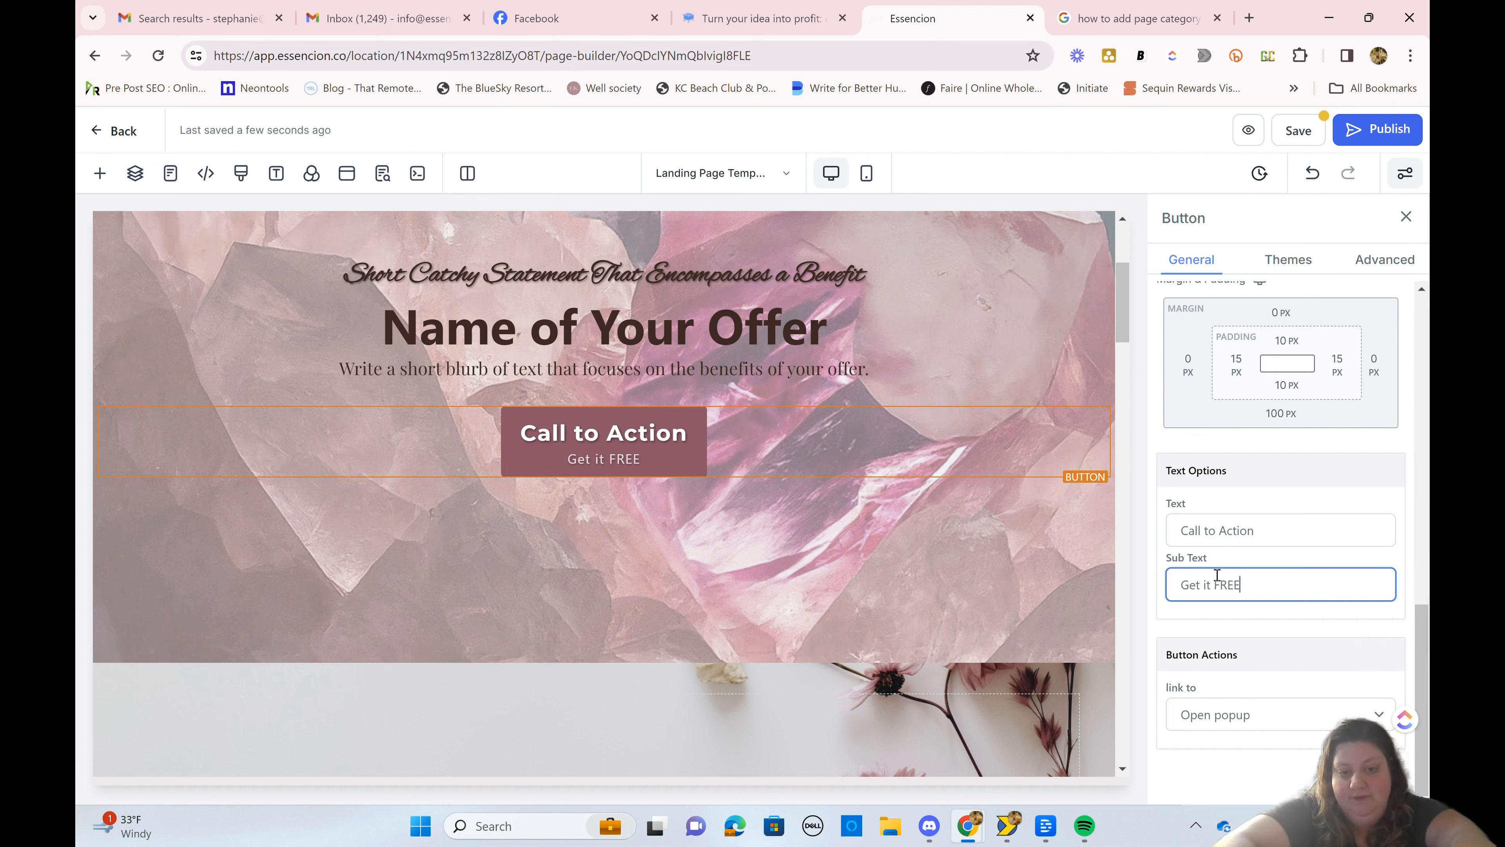
{"action": "type", "text": "!"}
Step: Examine the link actions available for the hero Call to Action button
{"action": "left_click", "coordinate": [1239, 717]}
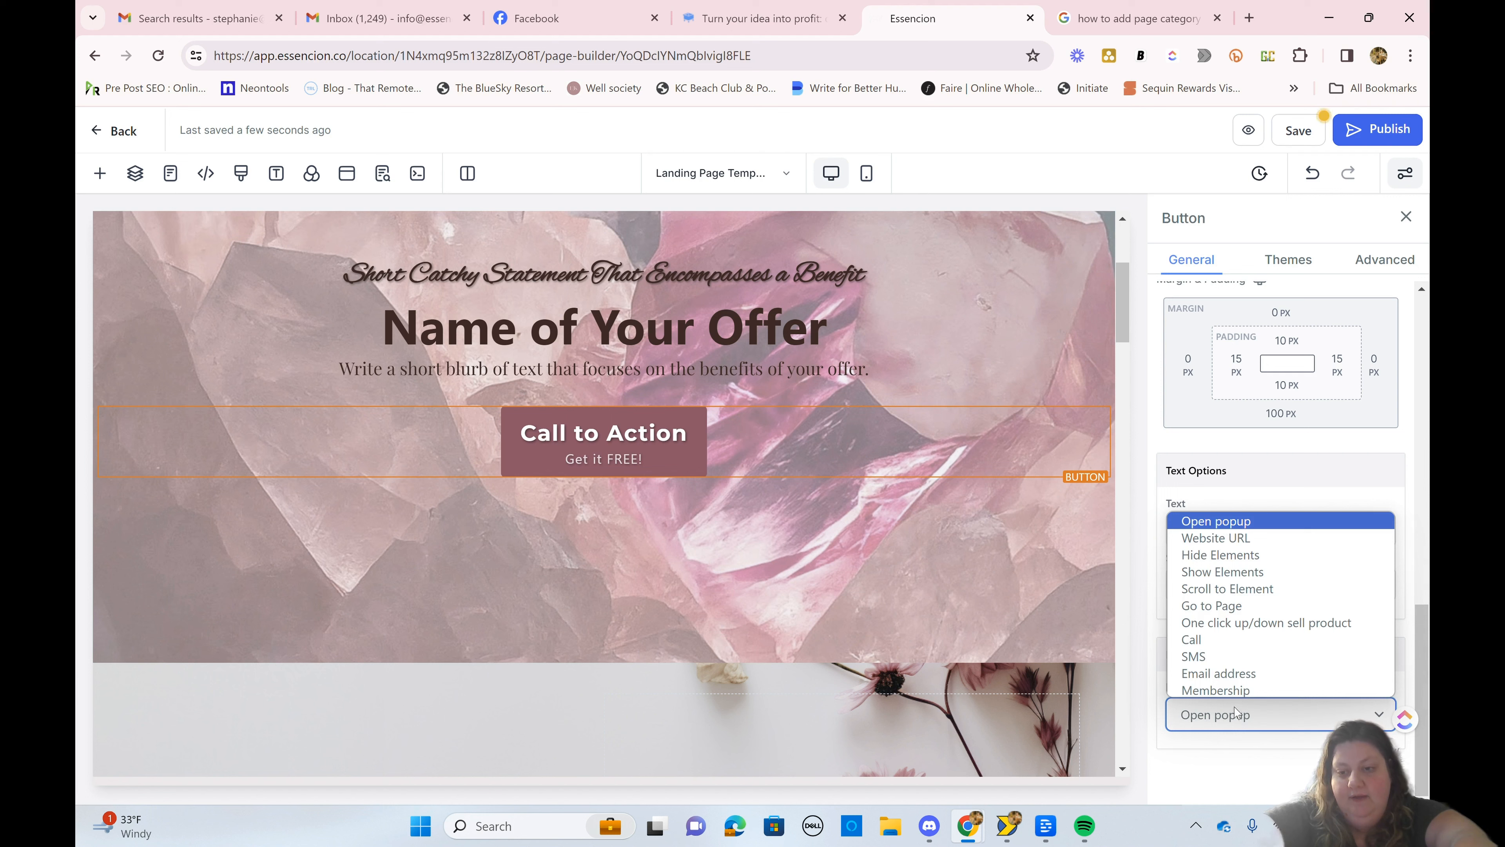
{"action": "key", "text": "Down"}
{"action": "key", "text": "Down"}
{"action": "key", "text": "Down"}
{"action": "key", "text": "Down"}
{"action": "key", "text": "Down"}
{"action": "key", "text": "Down"}
{"action": "key", "text": "Down"}
{"action": "key", "text": "Down"}
{"action": "key", "text": "Down"}
{"action": "key", "text": "Down"}
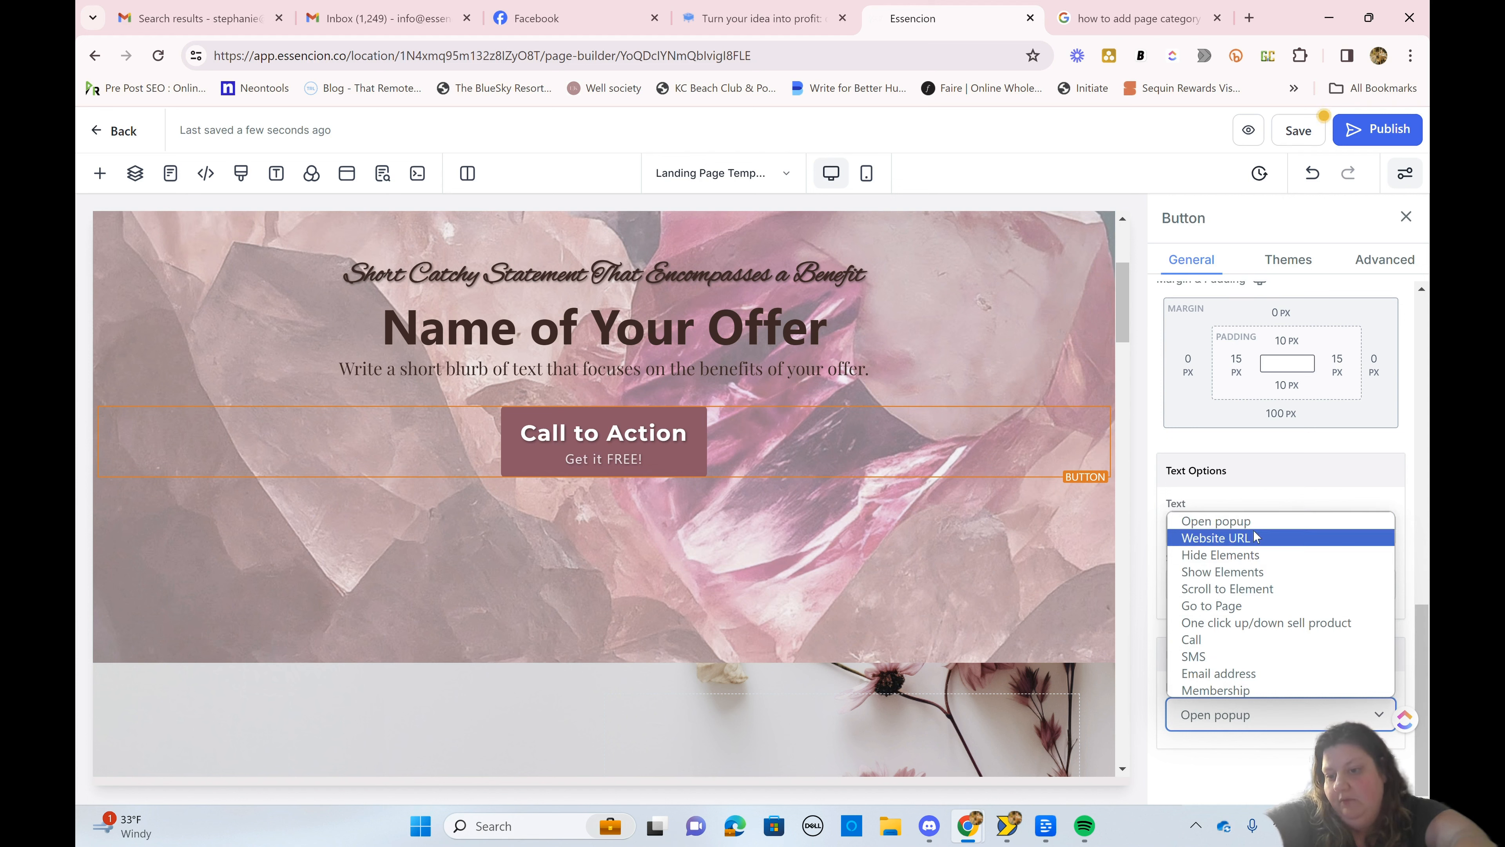
{"action": "scroll", "coordinate": [1321, 385], "scroll_direction": "up", "scroll_amount": 9}
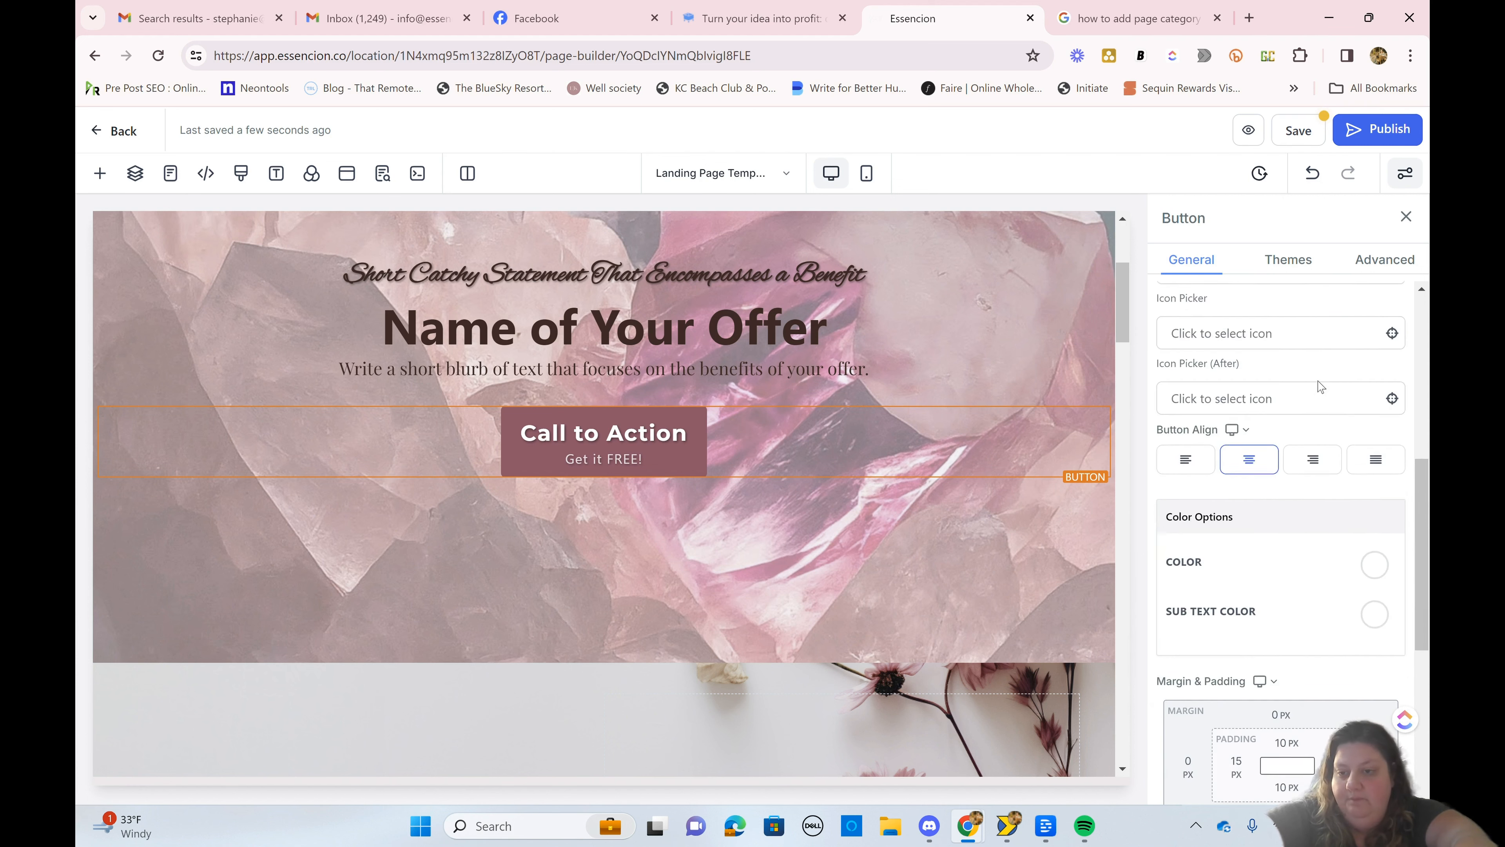
{"action": "scroll", "coordinate": [1320, 385], "scroll_direction": "up", "scroll_amount": 5}
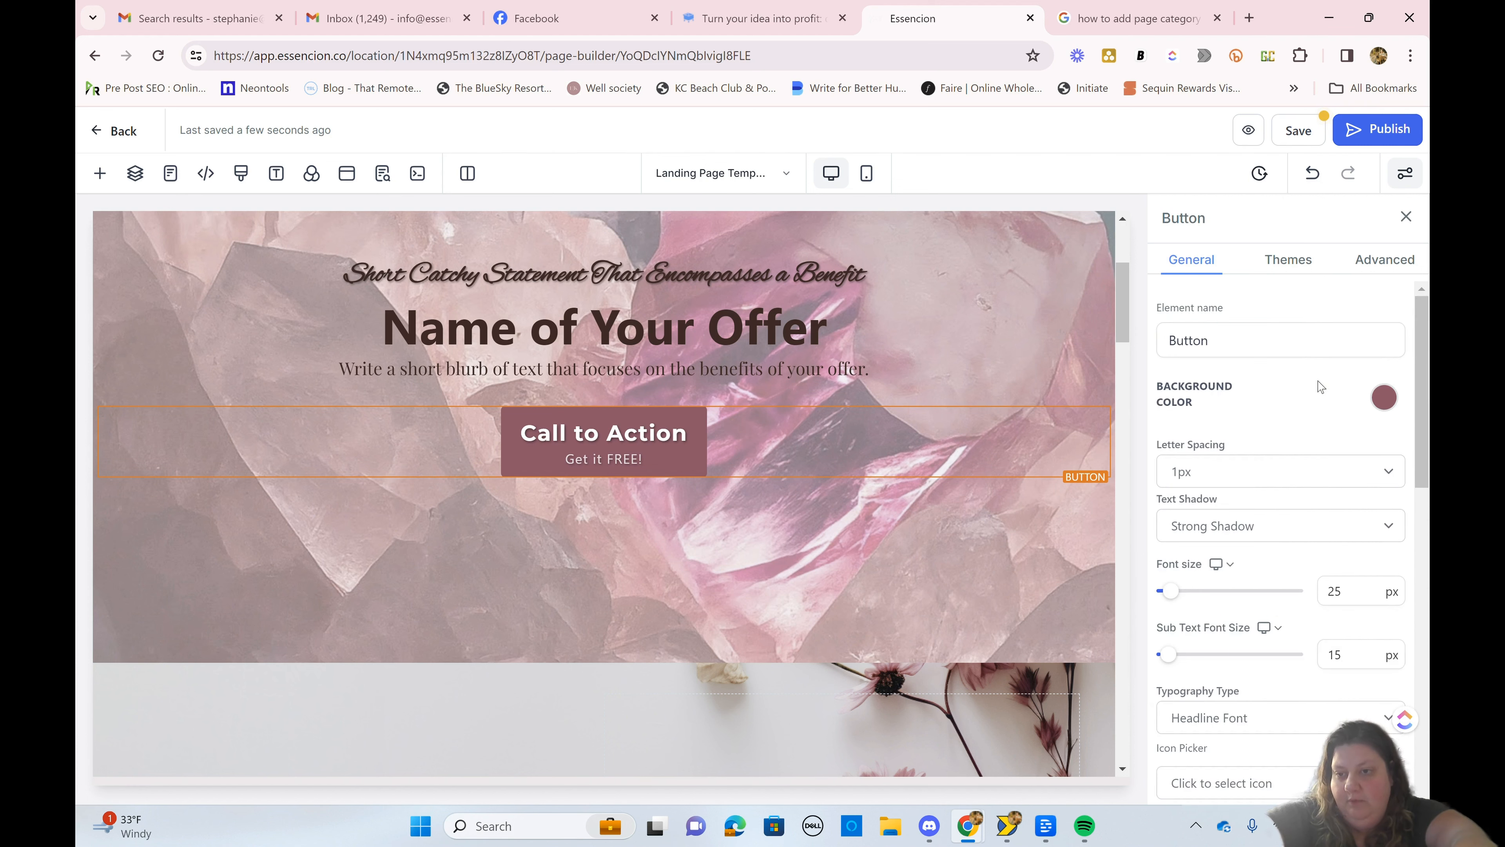
Step: Examine the text shadow options and preset themes for the hero Call to Action button
{"action": "left_click", "coordinate": [1203, 527]}
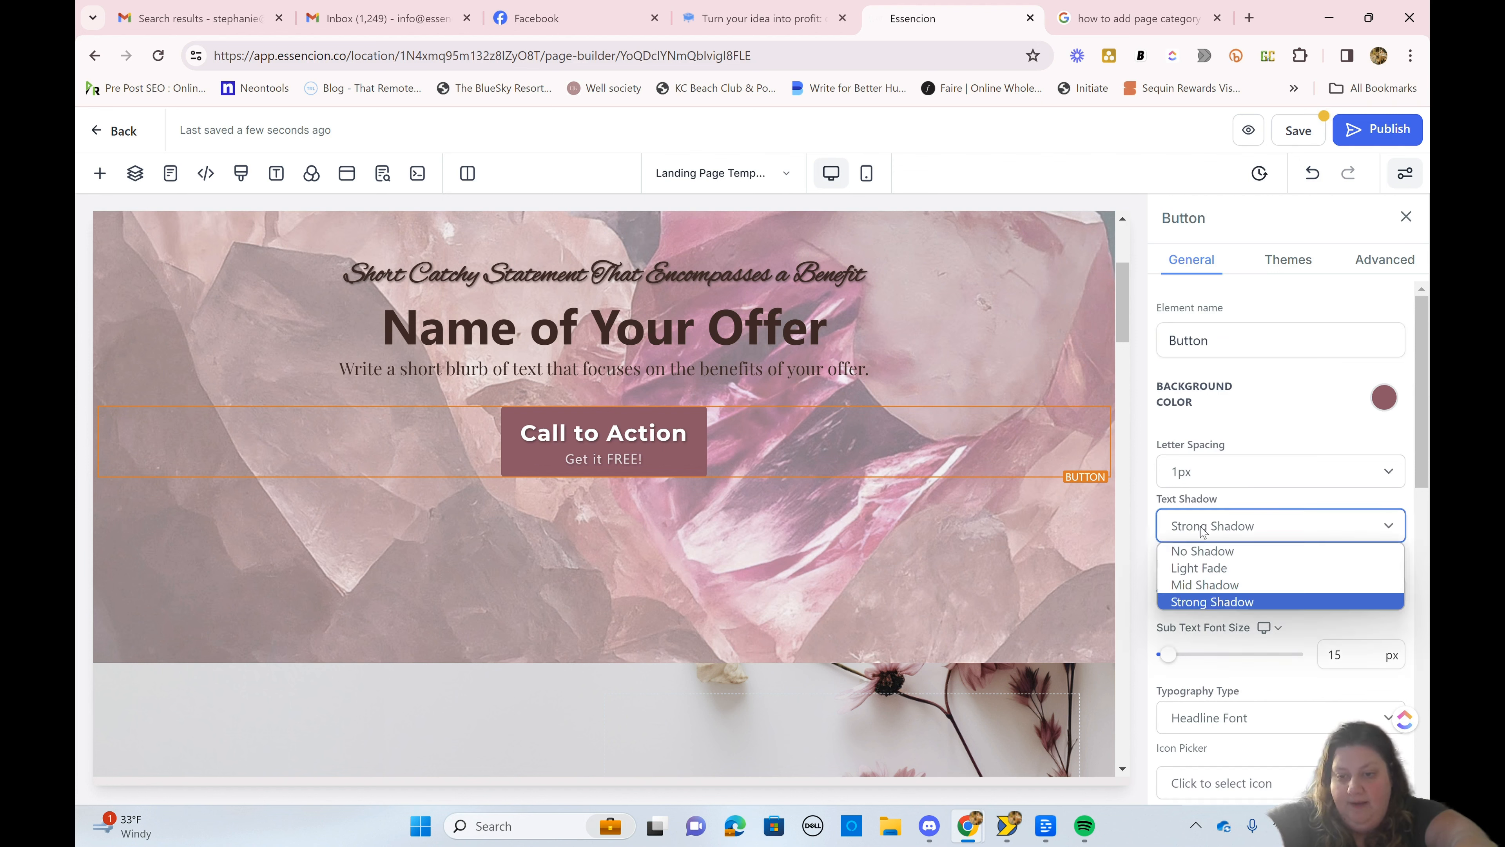
{"action": "left_click", "coordinate": [1203, 530]}
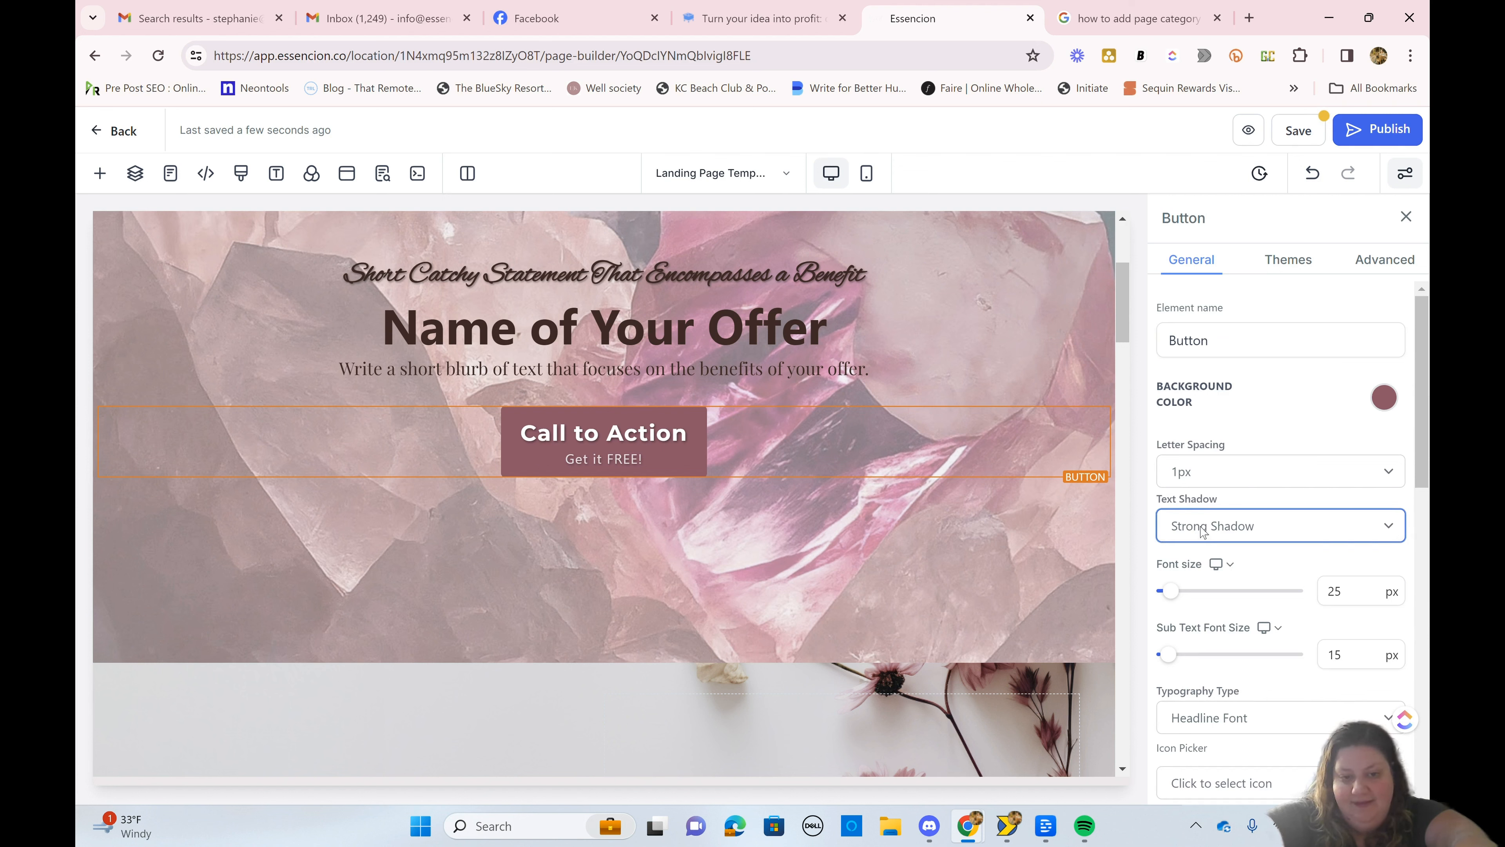
{"action": "scroll", "coordinate": [1203, 530], "scroll_direction": "down", "scroll_amount": 3}
{"action": "scroll", "coordinate": [1203, 529], "scroll_direction": "up", "scroll_amount": 3}
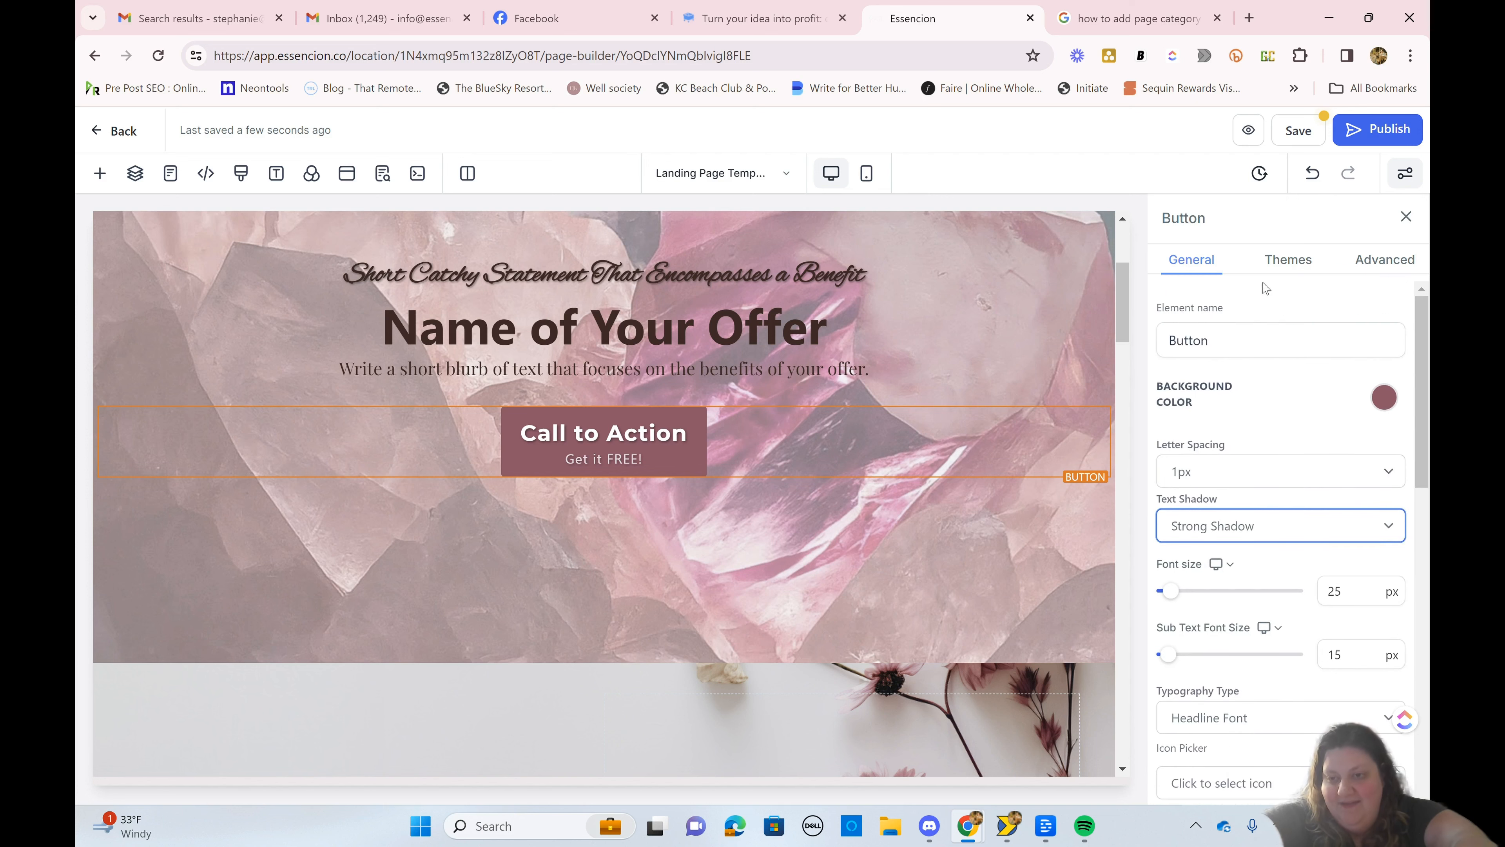
{"action": "left_click", "coordinate": [1286, 261]}
{"action": "scroll", "coordinate": [1271, 562], "scroll_direction": "down", "scroll_amount": 5}
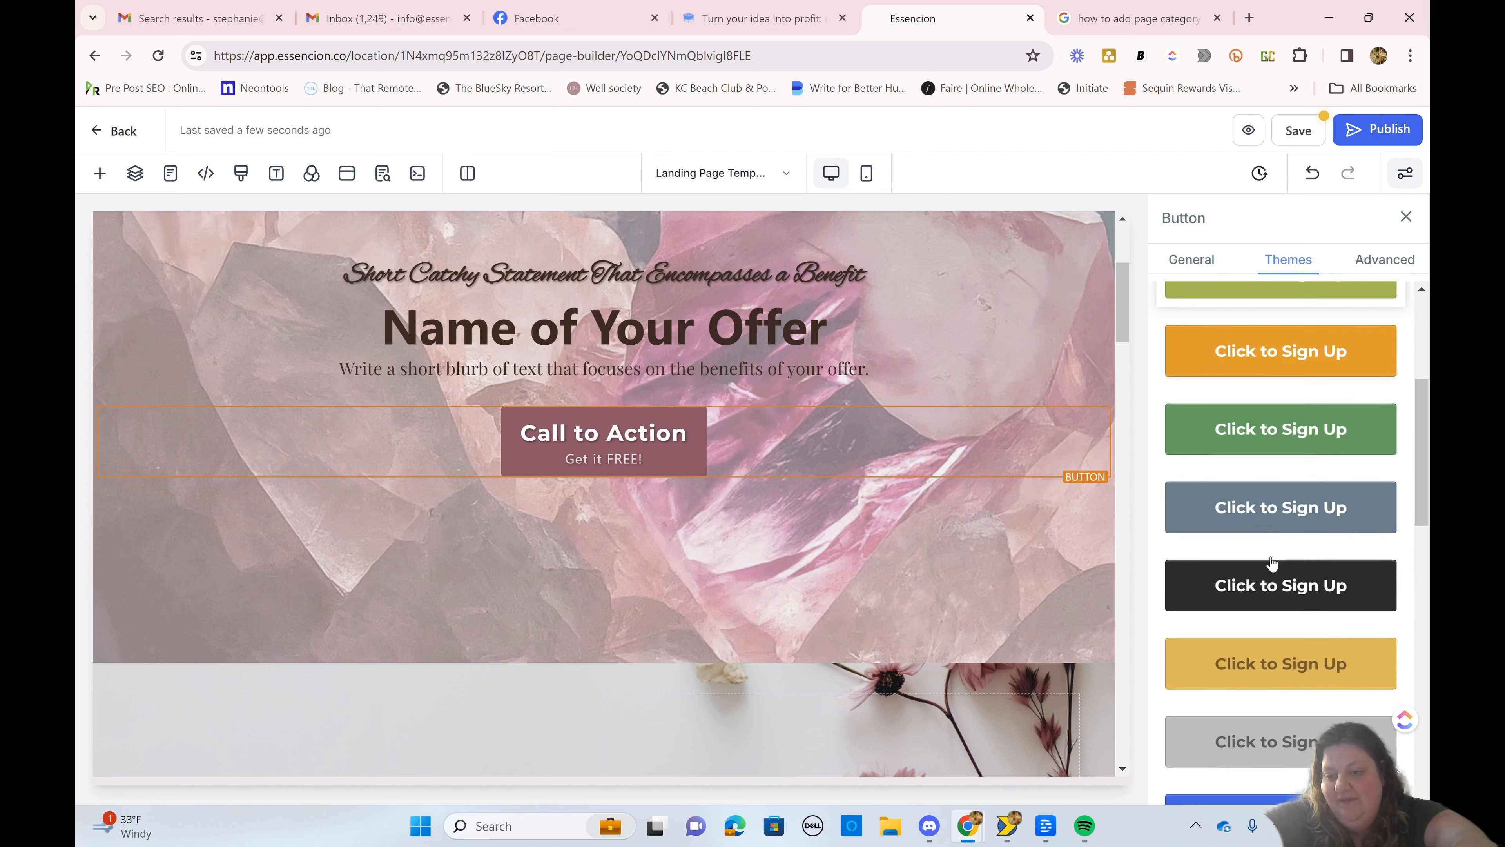
{"action": "scroll", "coordinate": [1271, 562], "scroll_direction": "down", "scroll_amount": 2}
Step: Try Fill Width on the hero Call to Action button and return its width setting to Fluid
{"action": "left_click", "coordinate": [1381, 263]}
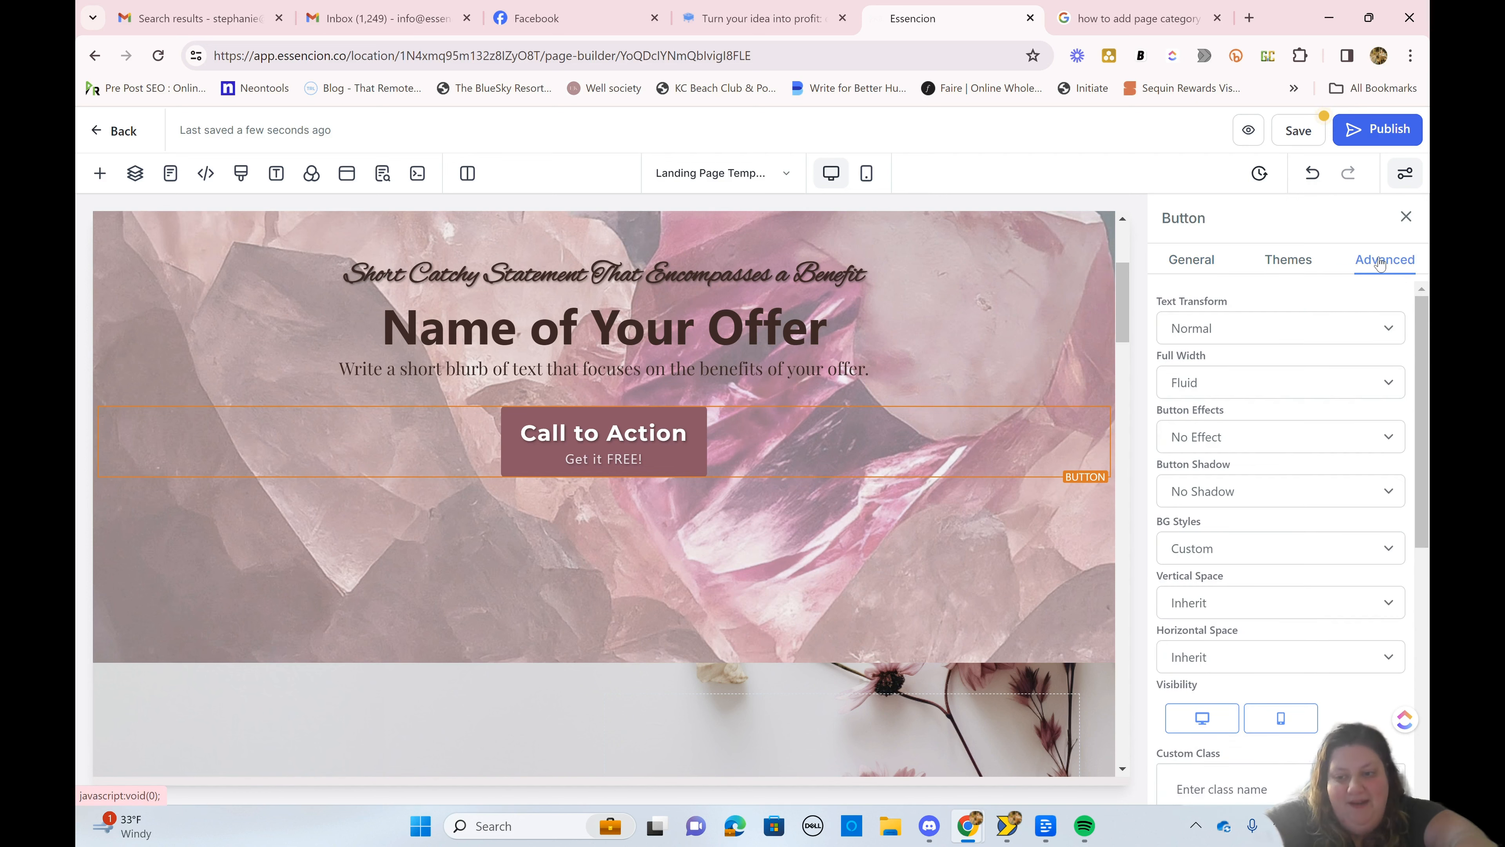
{"action": "scroll", "coordinate": [1168, 432], "scroll_direction": "down", "scroll_amount": 1}
{"action": "left_click", "coordinate": [1281, 350]}
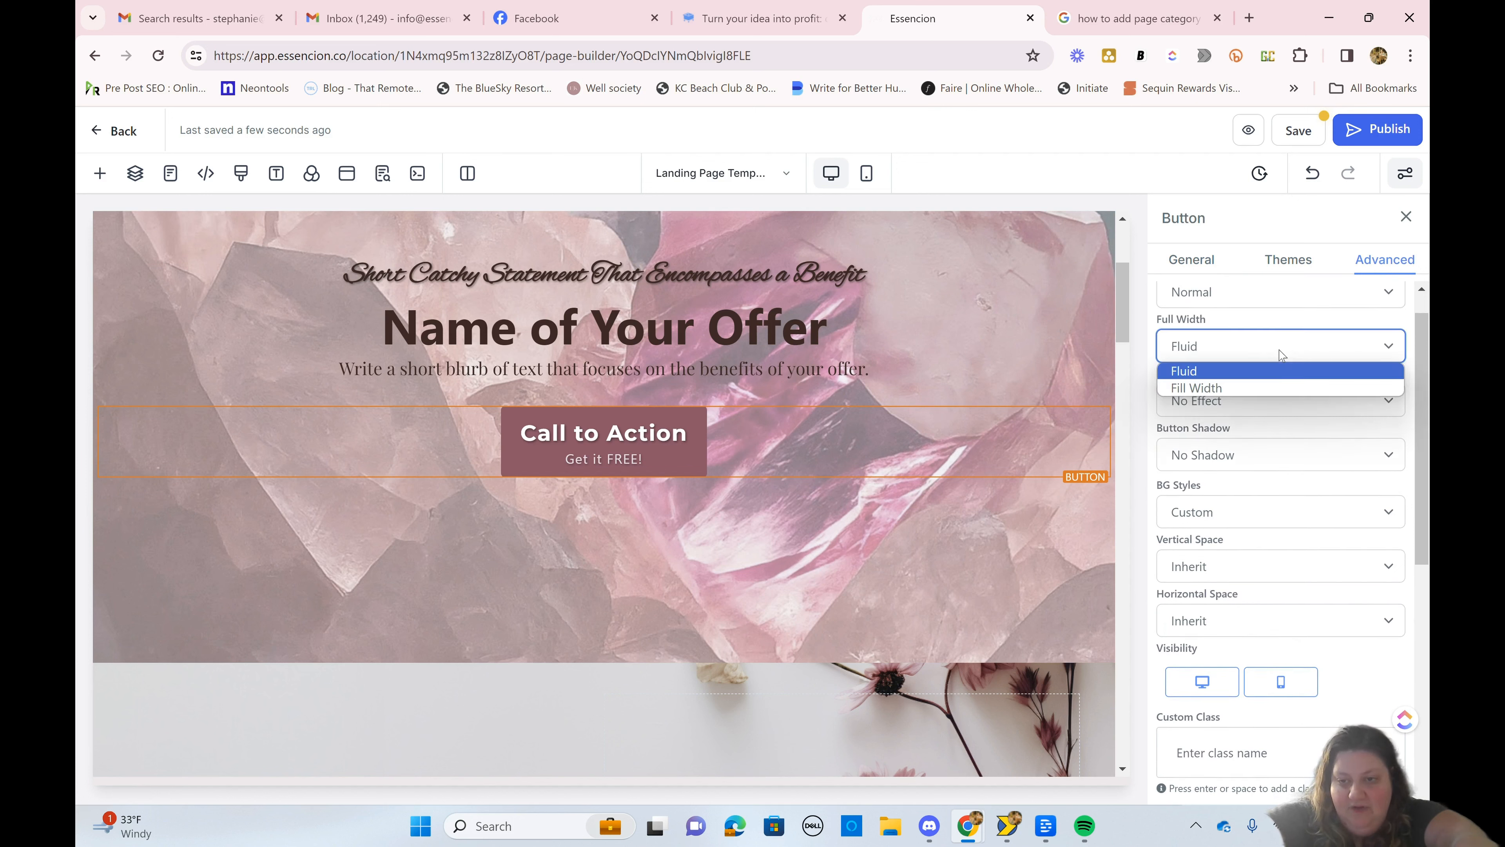
{"action": "left_click", "coordinate": [1268, 387]}
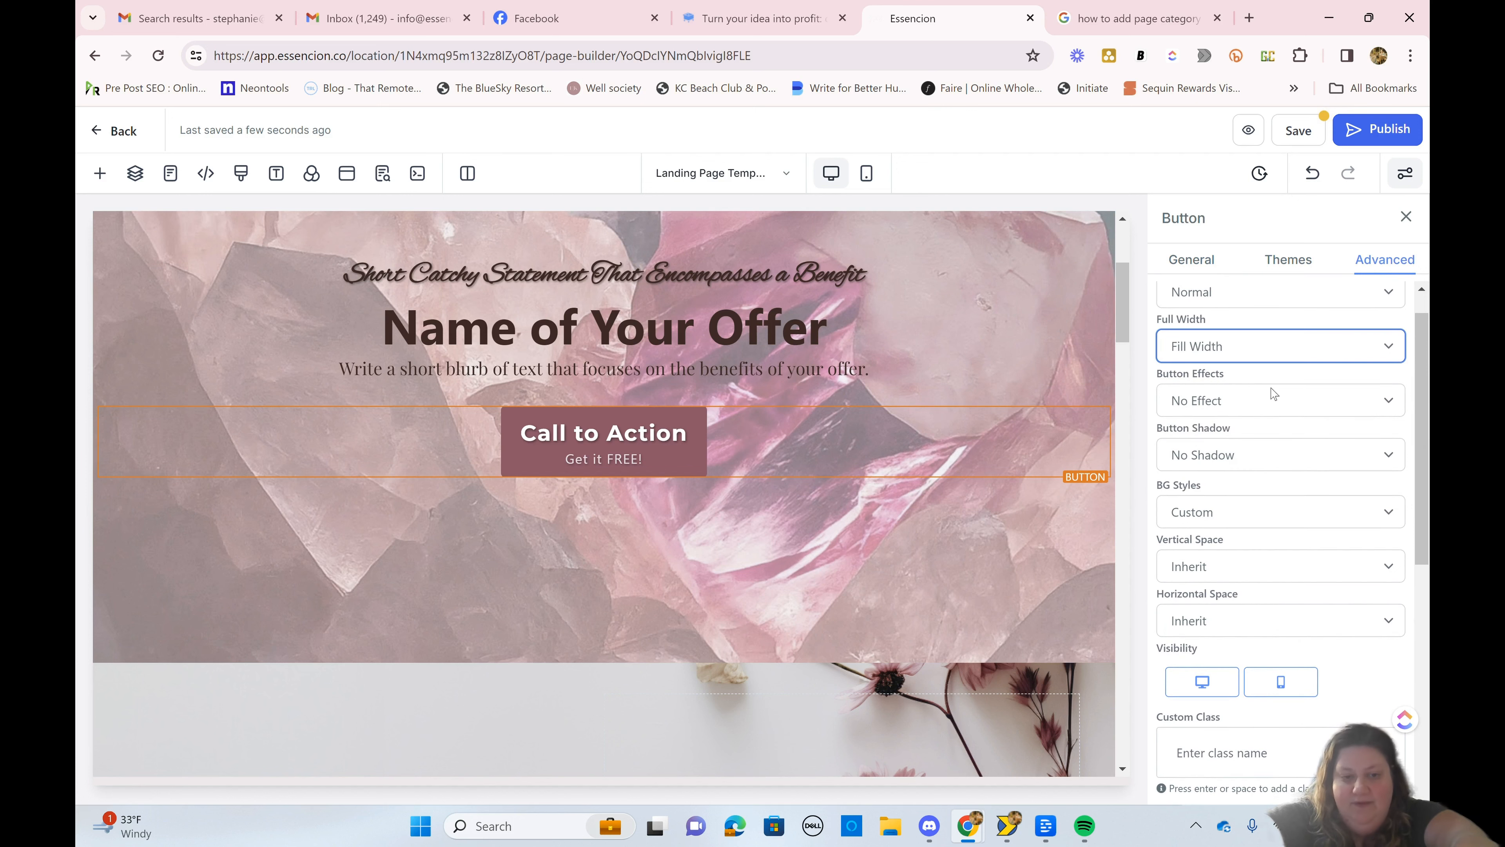
{"action": "left_click", "coordinate": [1247, 349]}
{"action": "left_click", "coordinate": [1248, 370]}
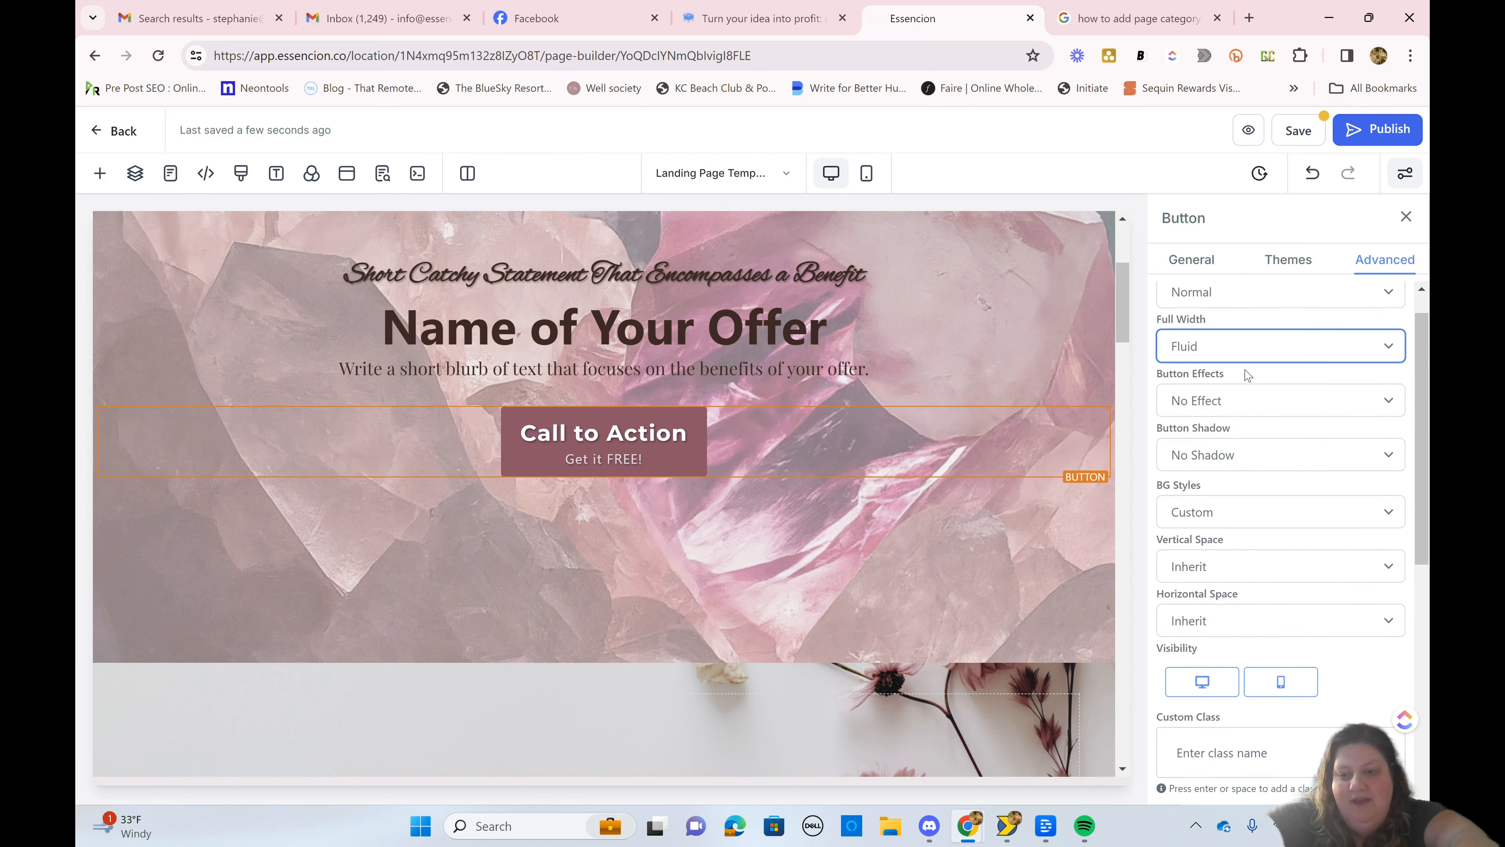
Step: Try the Bounce (loop) effect on the Call to Action button, and settle on the Elevate (hover) button effect
{"action": "scroll", "coordinate": [1247, 375], "scroll_direction": "down", "scroll_amount": 1}
{"action": "left_click", "coordinate": [1230, 354]}
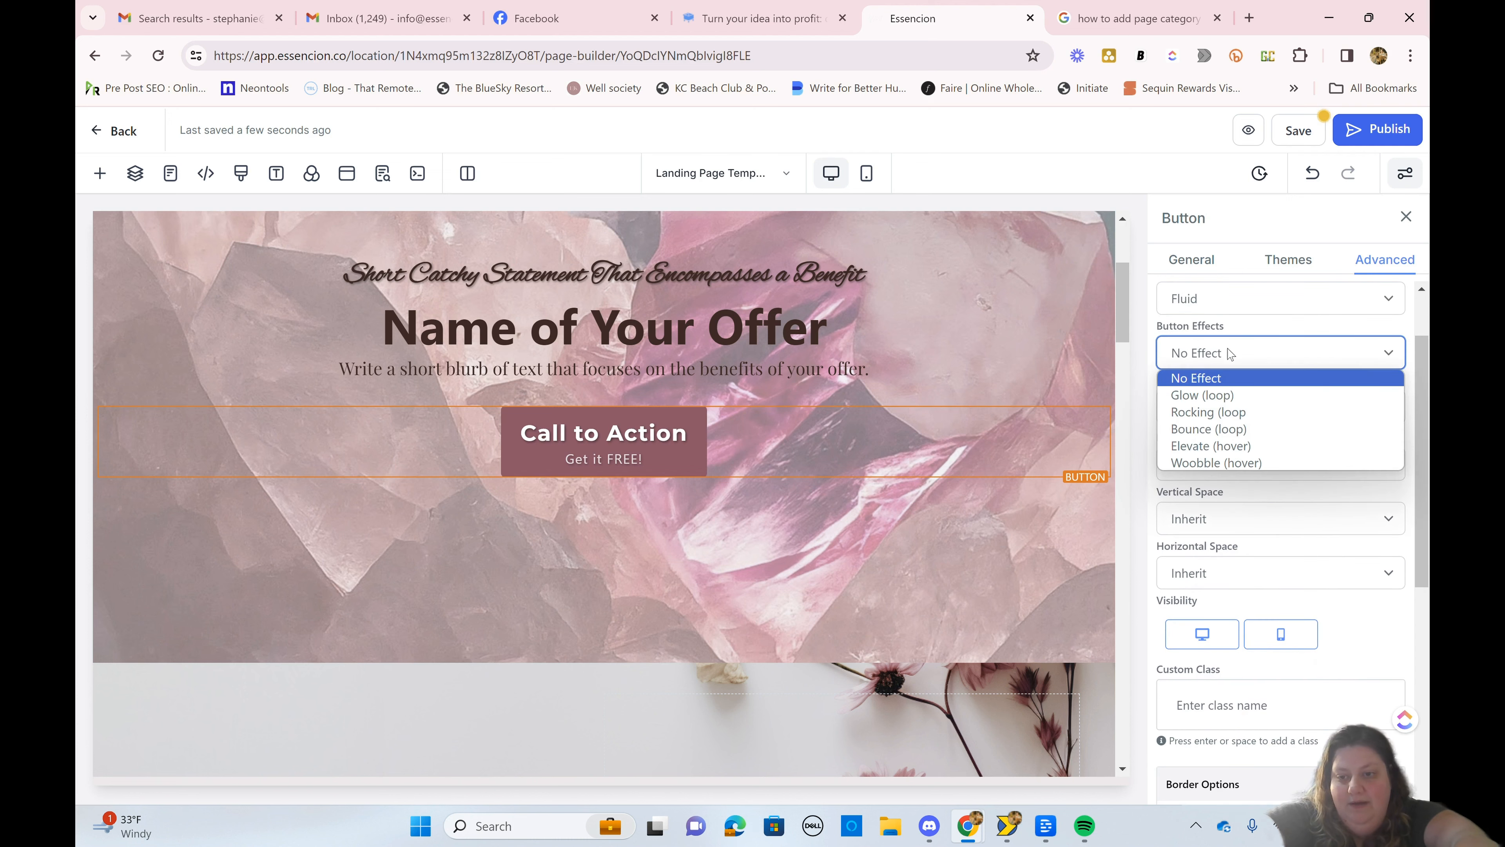
{"action": "left_click", "coordinate": [1209, 429]}
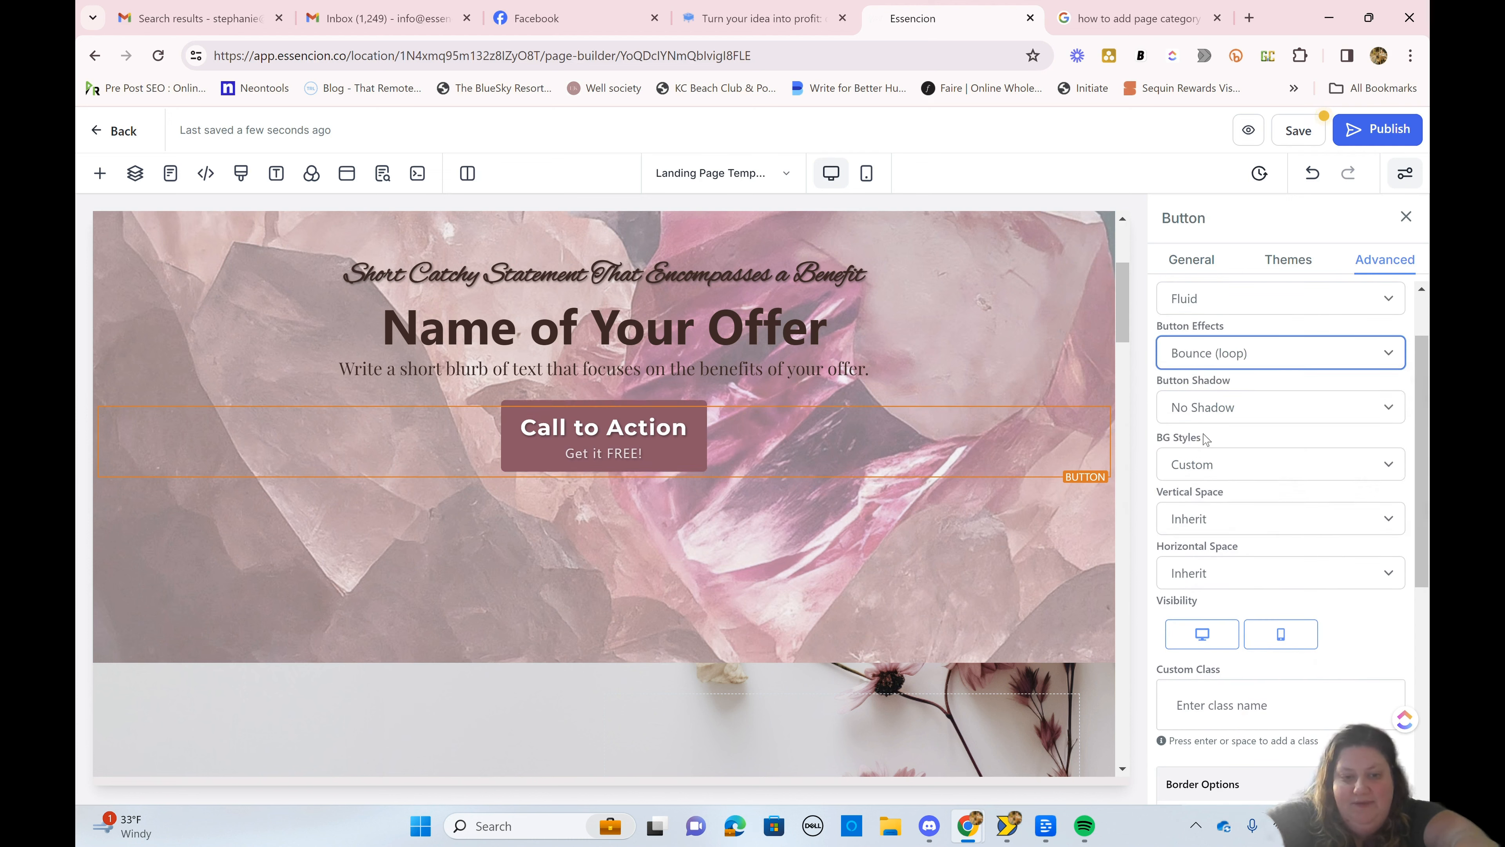
{"action": "left_click", "coordinate": [1215, 363]}
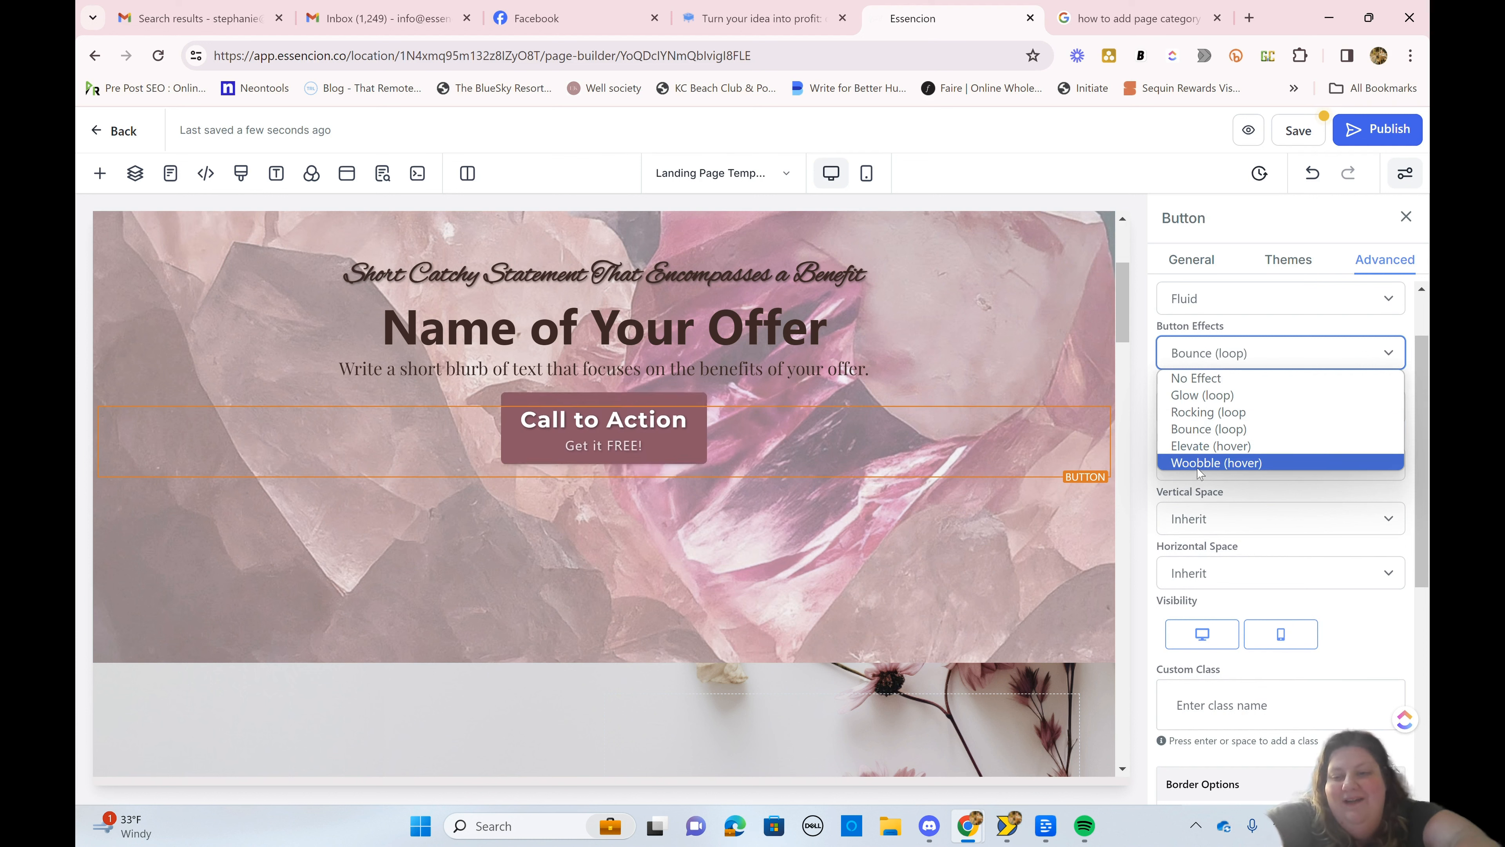
{"action": "left_click", "coordinate": [1211, 445]}
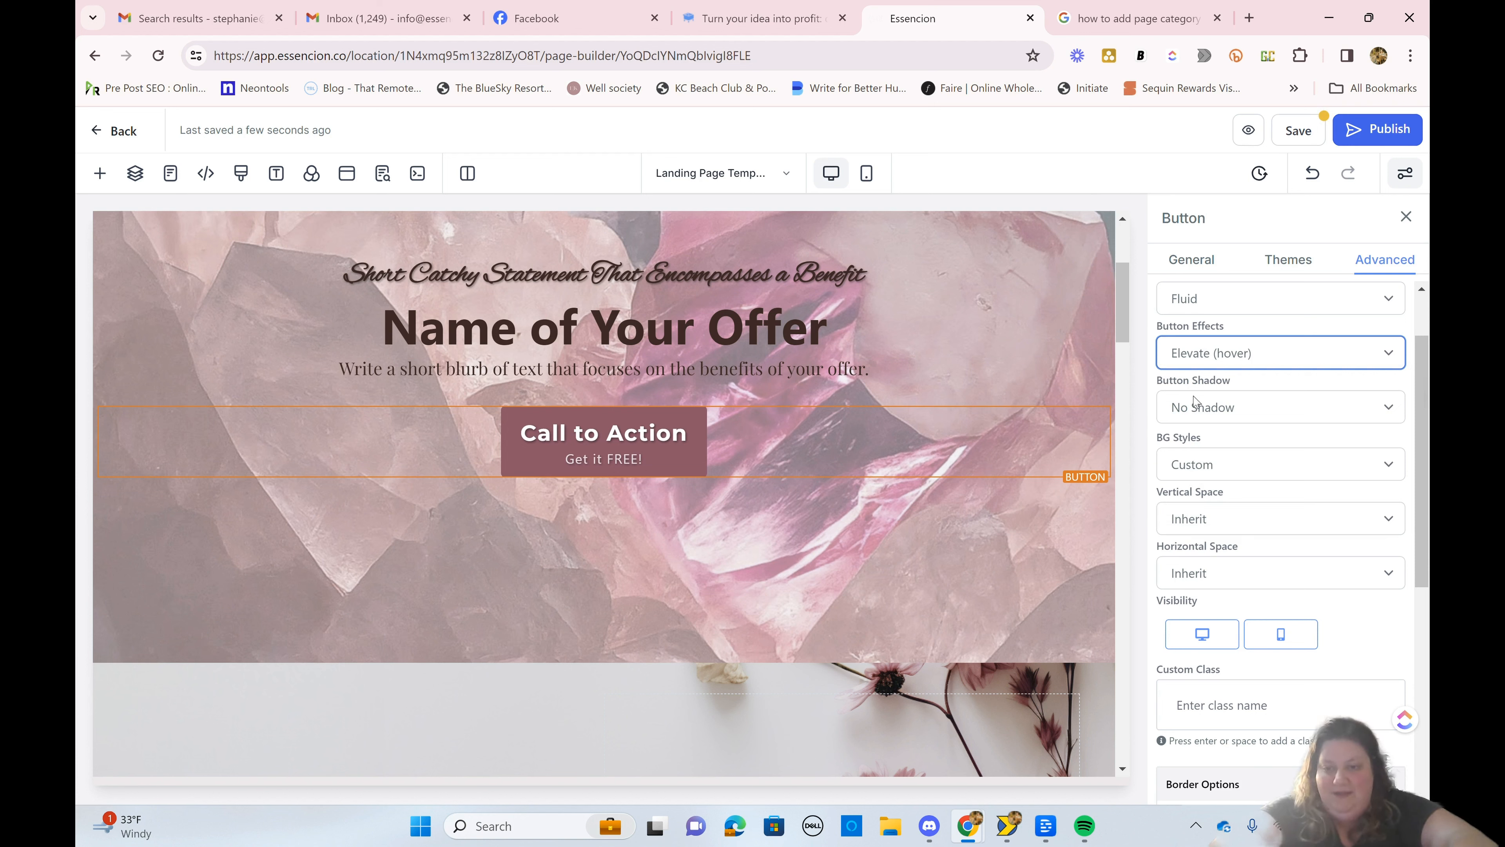
Step: Try Mid Shadow on the Call to Action button, and set its button shadow to Hard Shadow
{"action": "left_click", "coordinate": [1209, 406]}
{"action": "left_click", "coordinate": [1210, 468]}
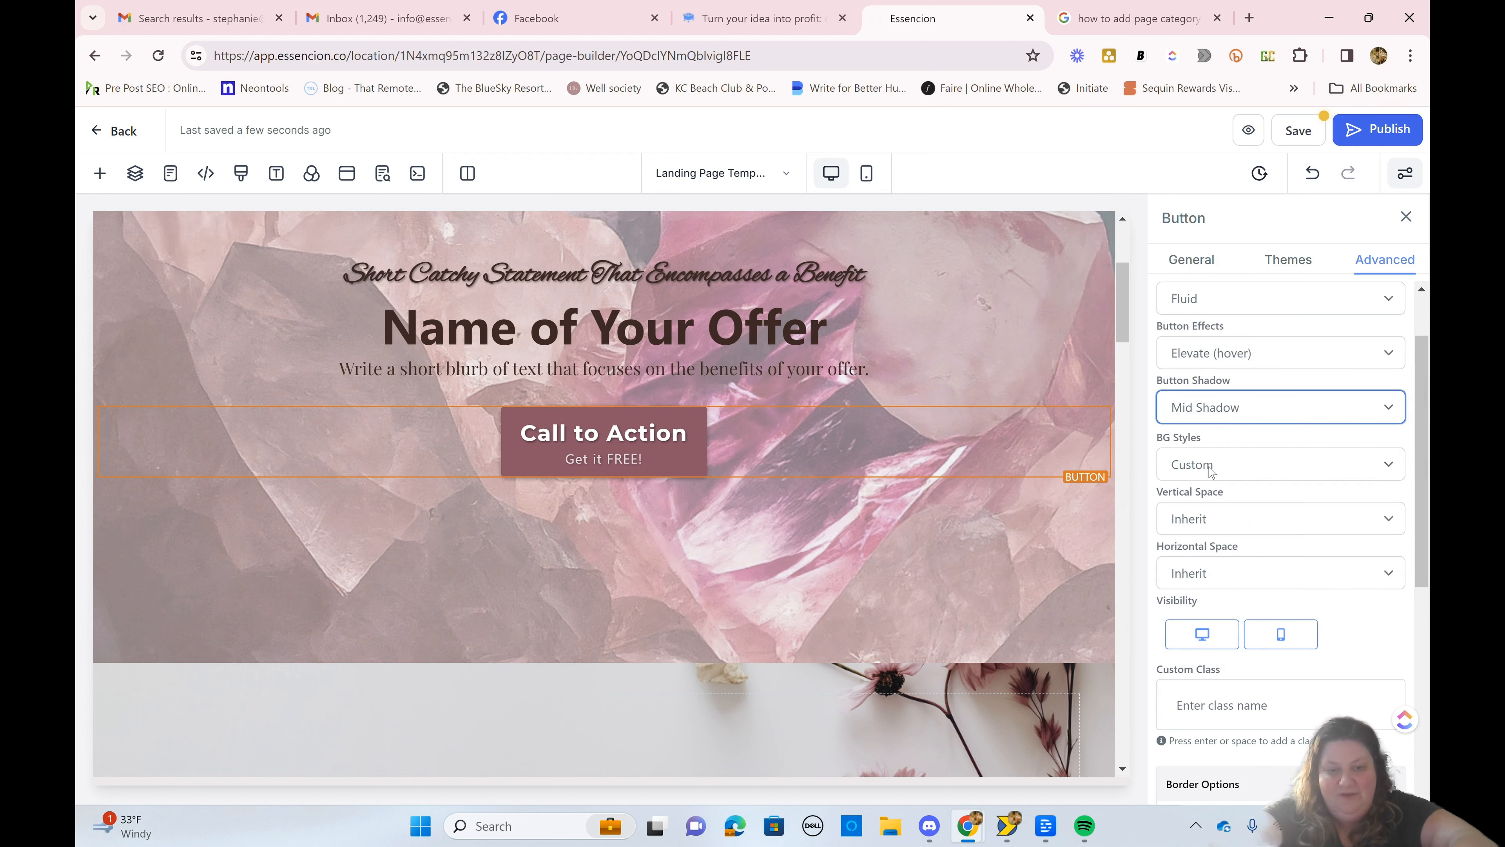
{"action": "left_click", "coordinate": [1217, 409]}
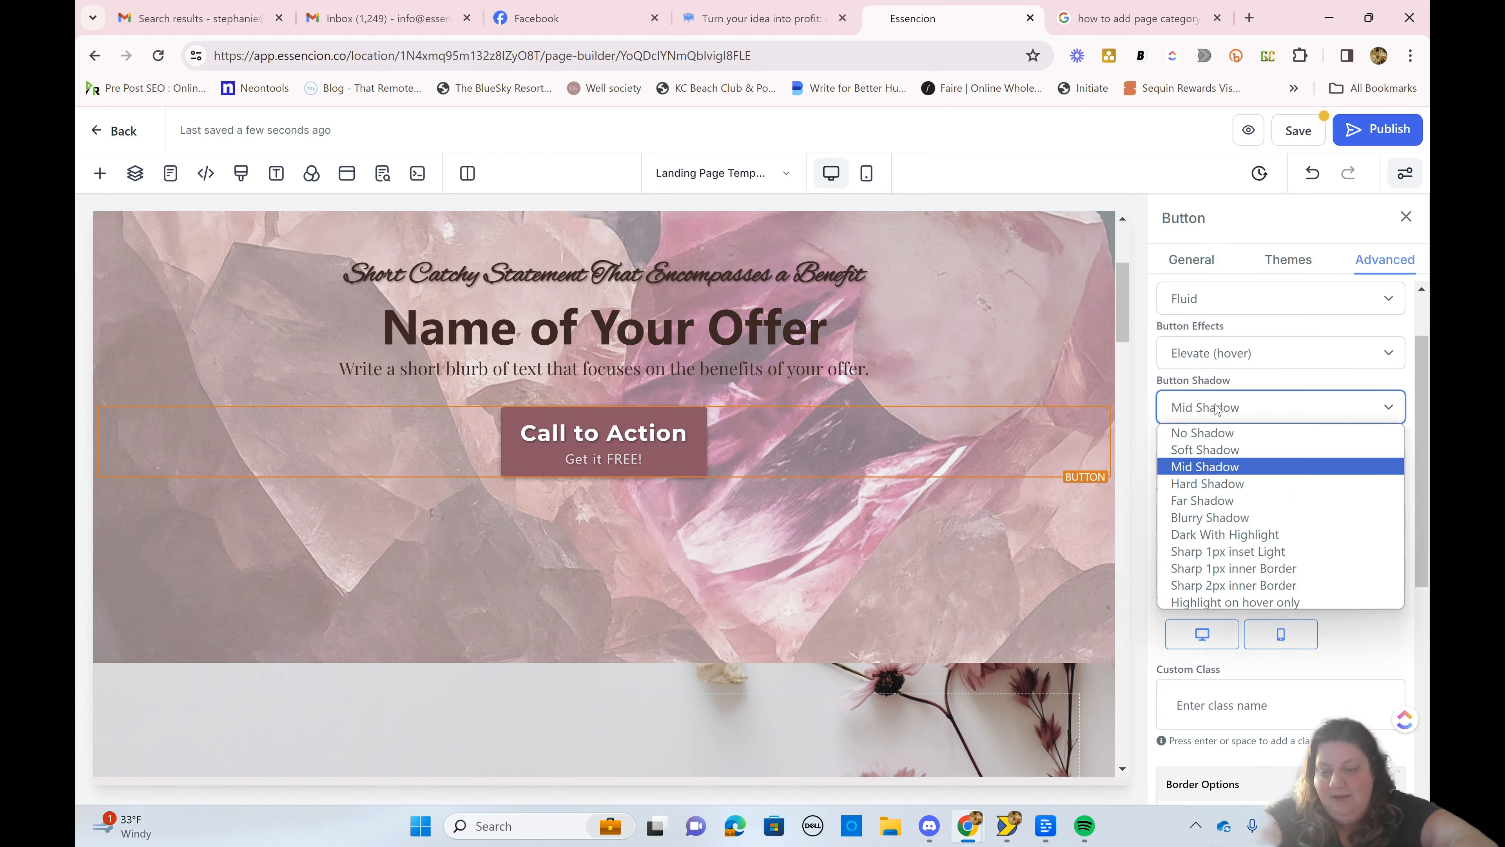
{"action": "left_click", "coordinate": [1218, 484]}
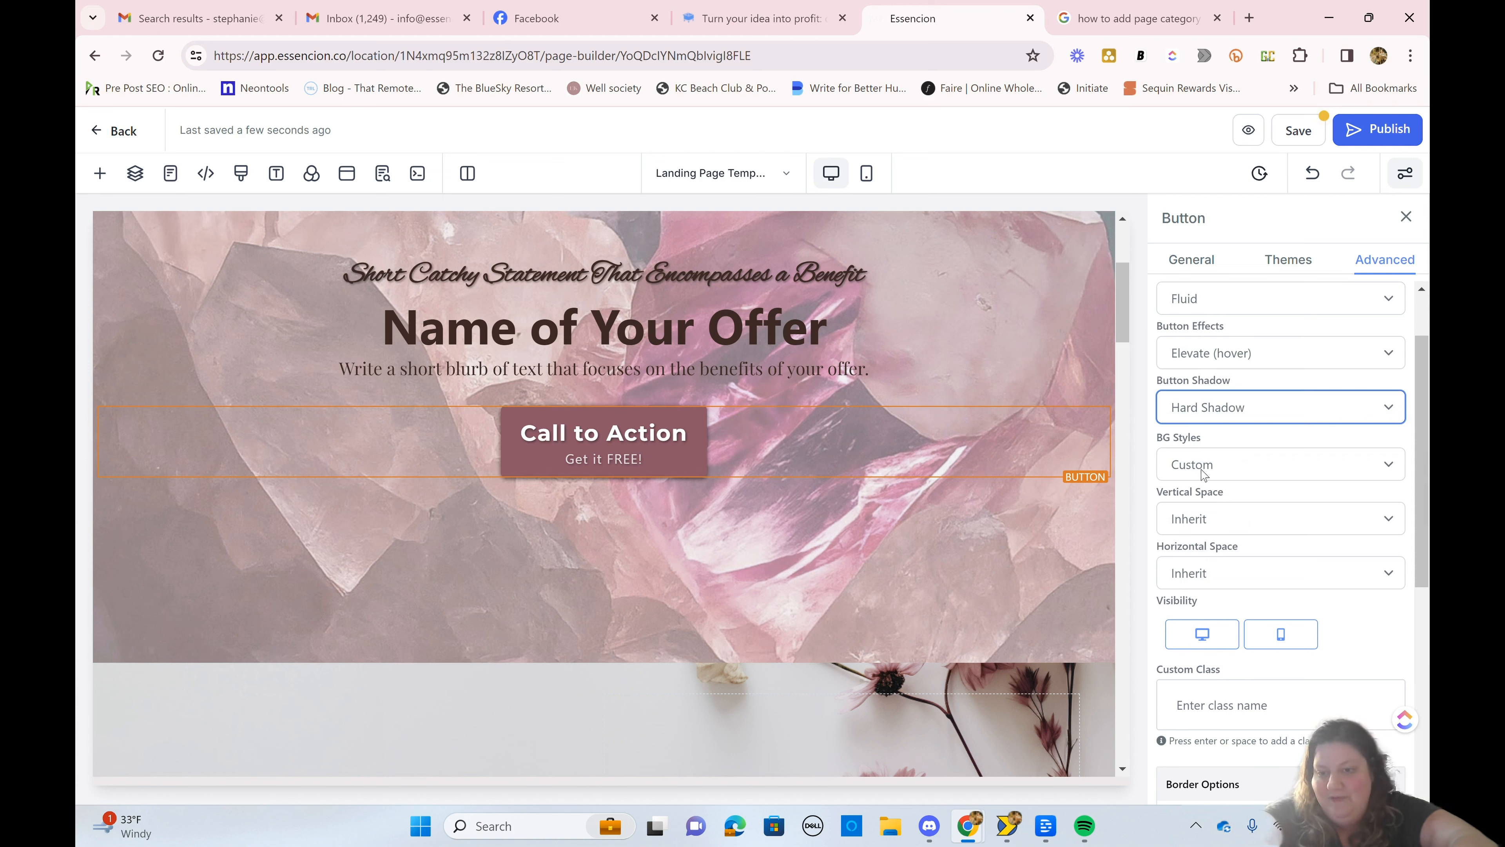
{"action": "scroll", "coordinate": [1204, 473], "scroll_direction": "down", "scroll_amount": 2}
{"action": "left_click", "coordinate": [1188, 351]}
{"action": "scroll", "coordinate": [1184, 459], "scroll_direction": "up", "scroll_amount": 2}
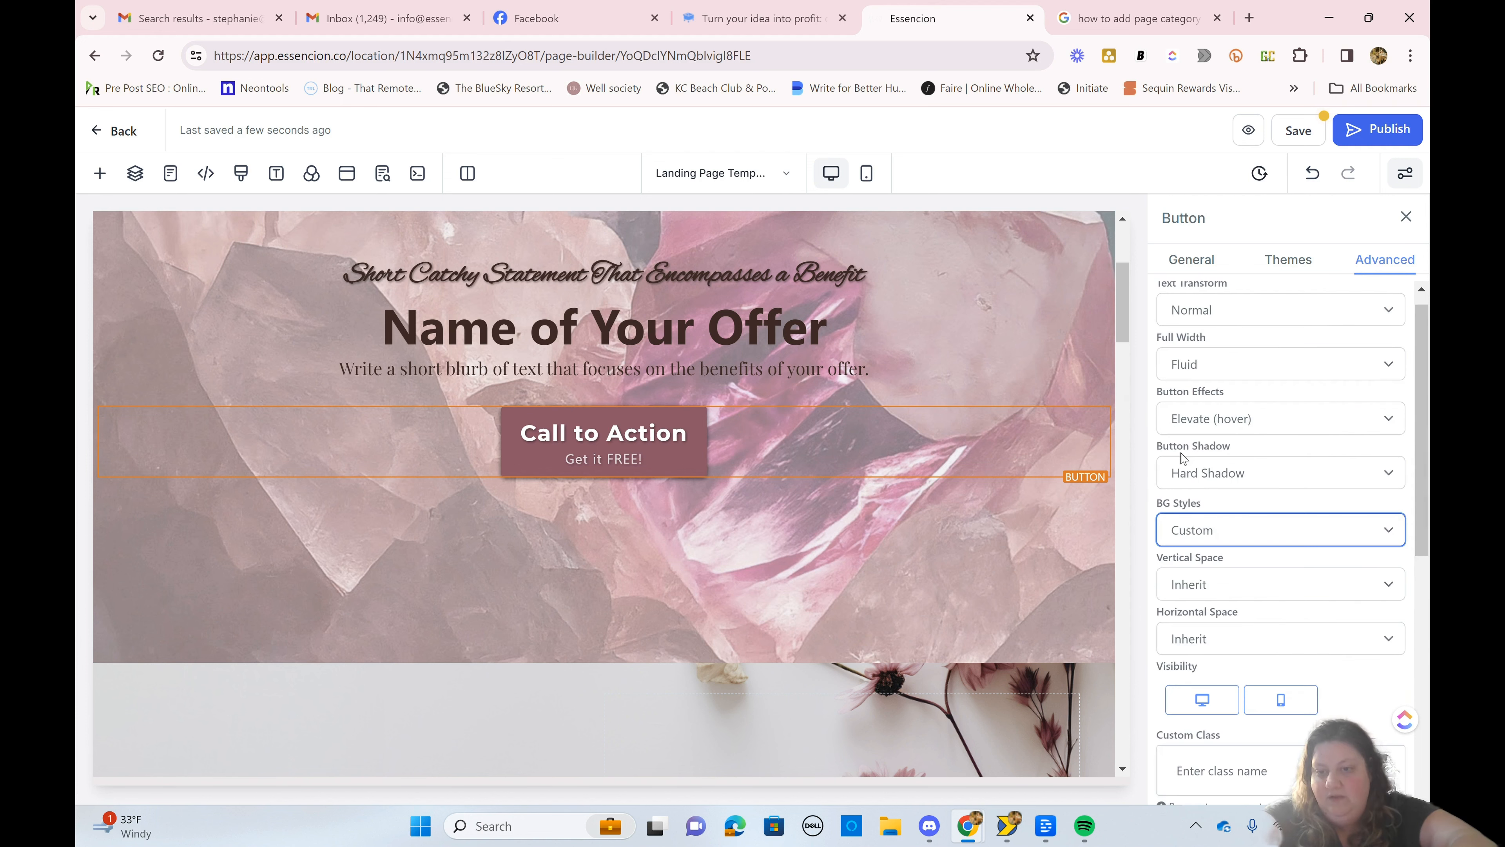
{"action": "scroll", "coordinate": [1183, 459], "scroll_direction": "down", "scroll_amount": 1}
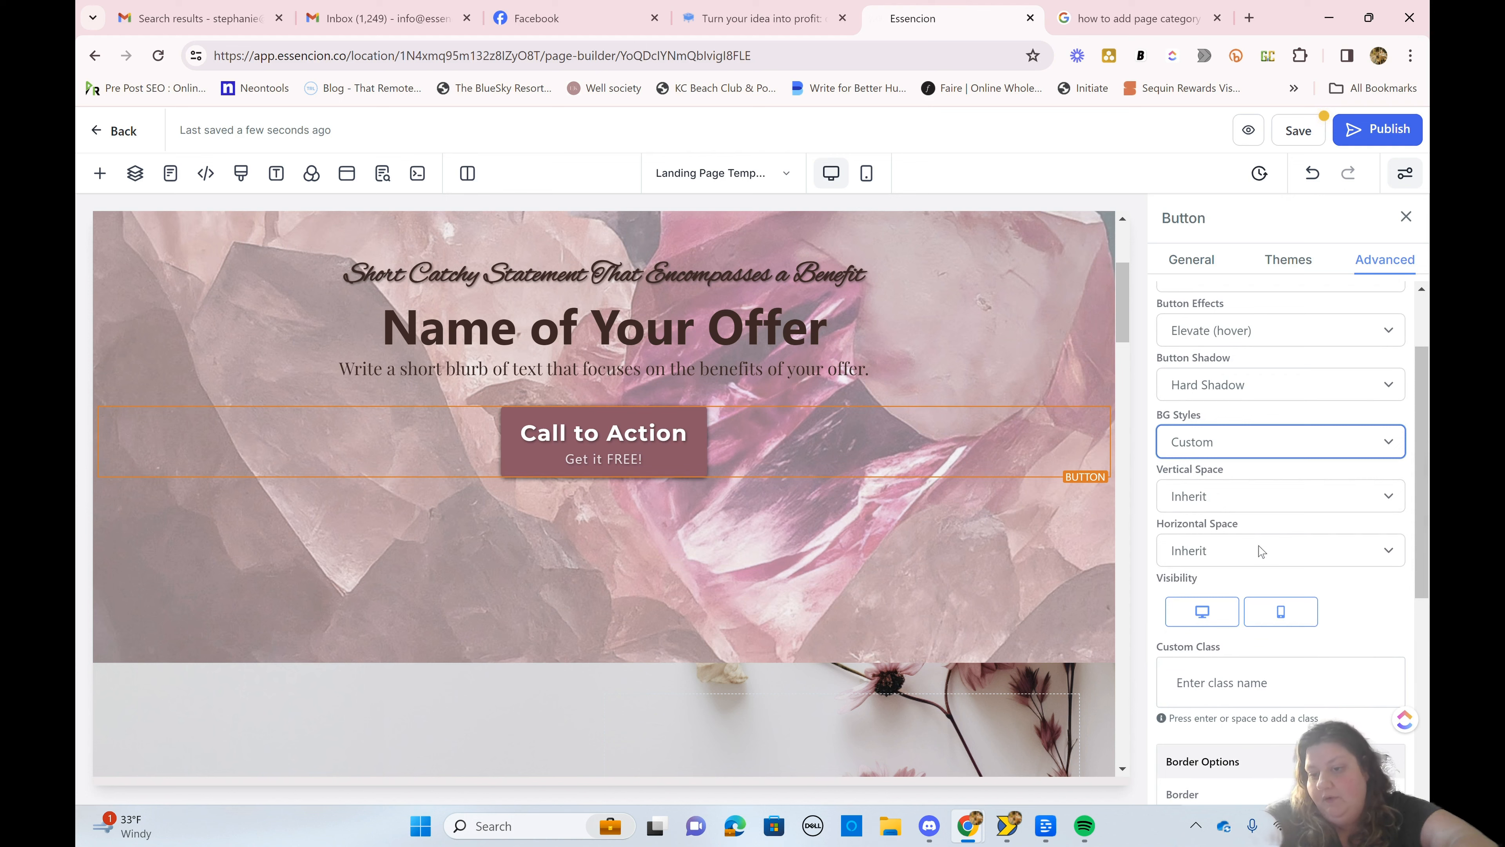
Step: Examine the border type, border width and border color options for the hero Call to Action button
{"action": "scroll", "coordinate": [1260, 550], "scroll_direction": "down", "scroll_amount": 7}
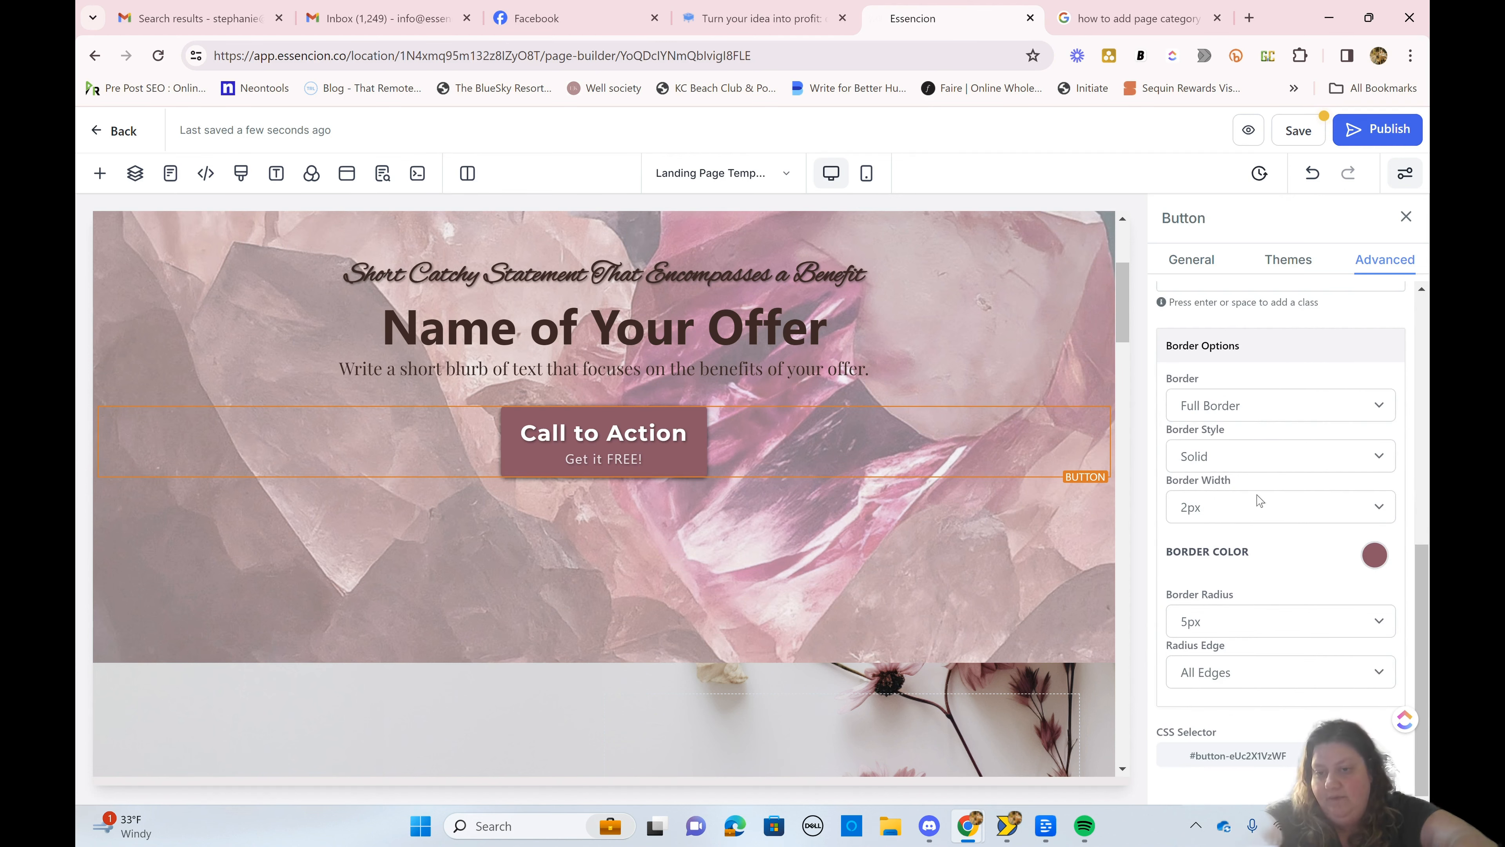
{"action": "left_click", "coordinate": [1245, 406]}
{"action": "left_click", "coordinate": [1248, 406]}
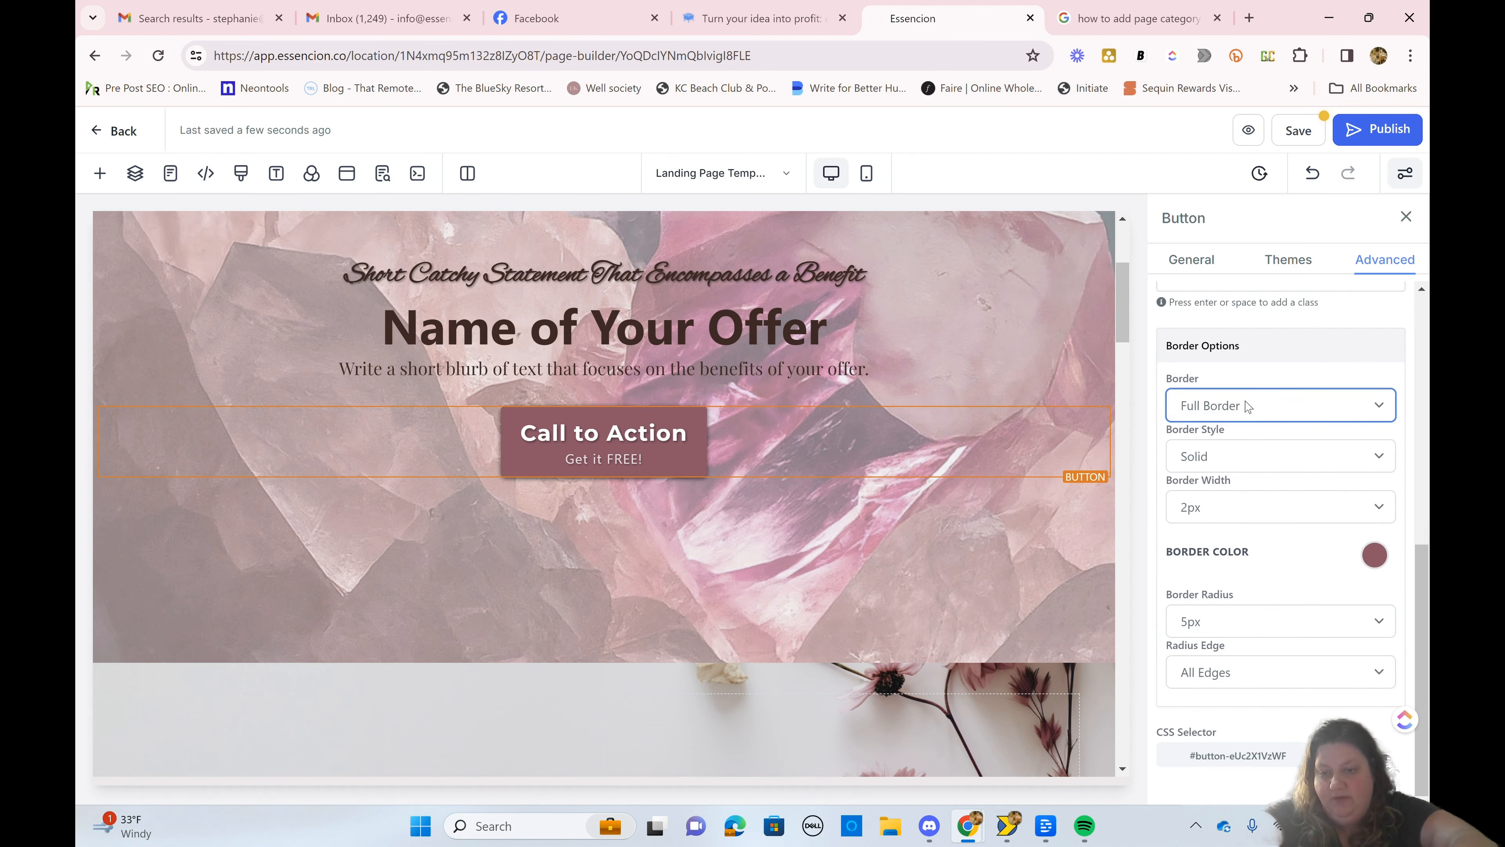
{"action": "left_click", "coordinate": [1209, 509]}
{"action": "left_click", "coordinate": [1209, 509]}
{"action": "left_click", "coordinate": [1370, 558]}
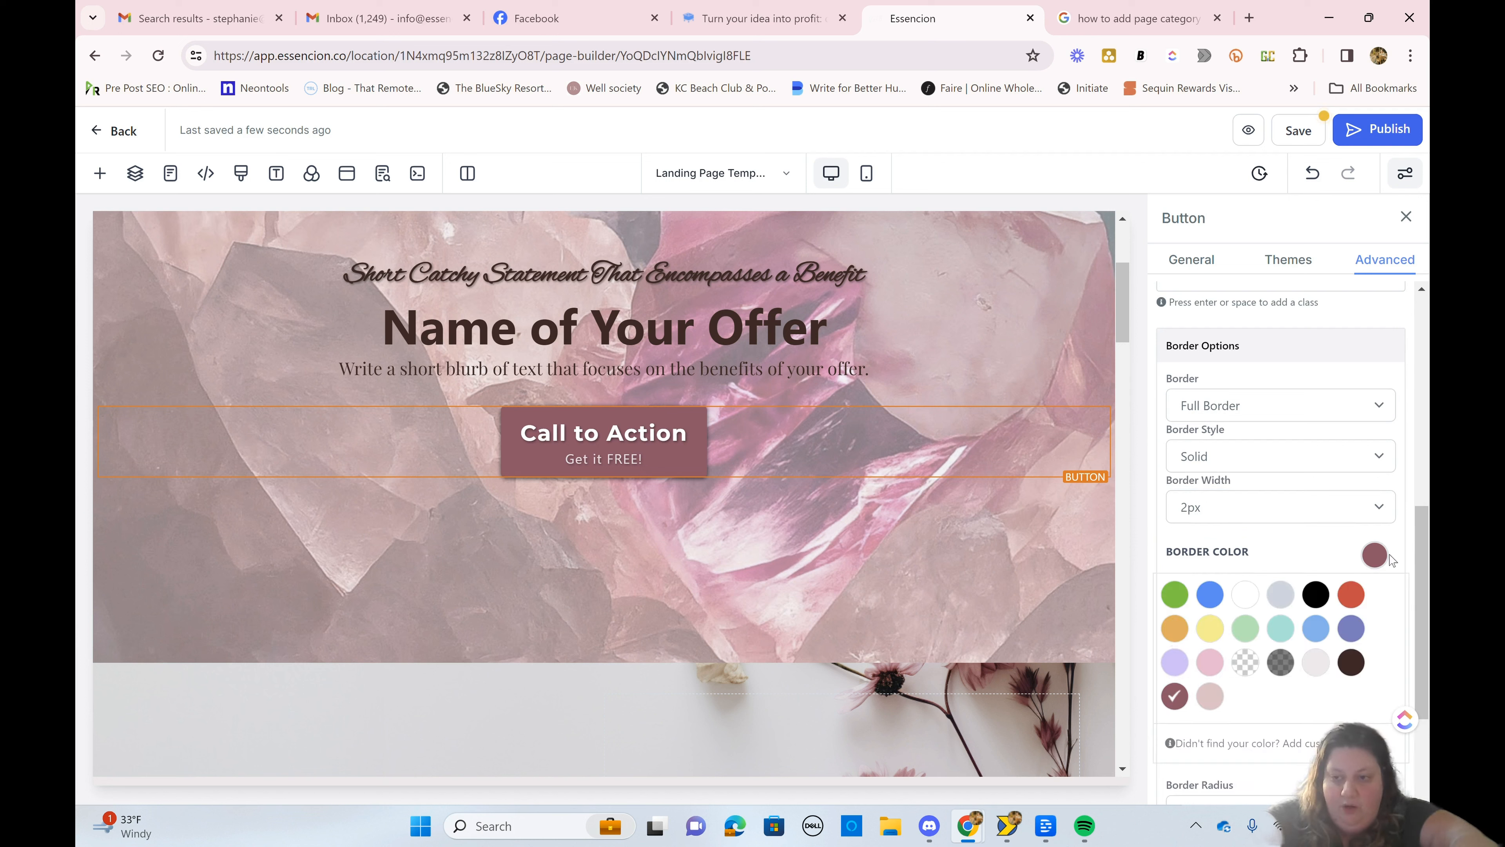
{"action": "left_click", "coordinate": [1374, 557]}
Step: Set the hero Call to Action button's border radius to 50px
{"action": "left_click", "coordinate": [1283, 620]}
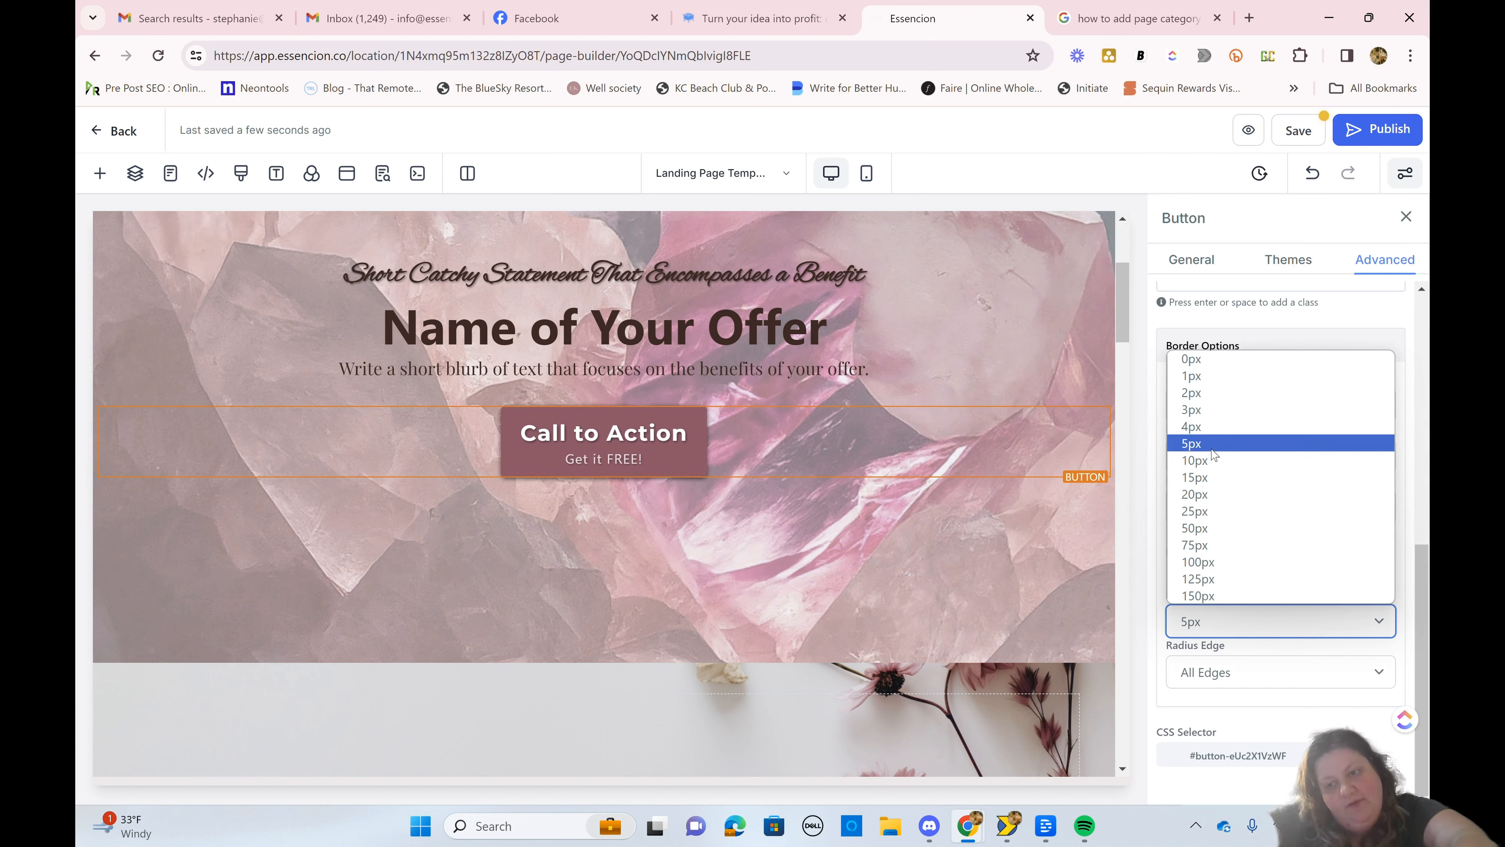
{"action": "left_click", "coordinate": [1222, 529]}
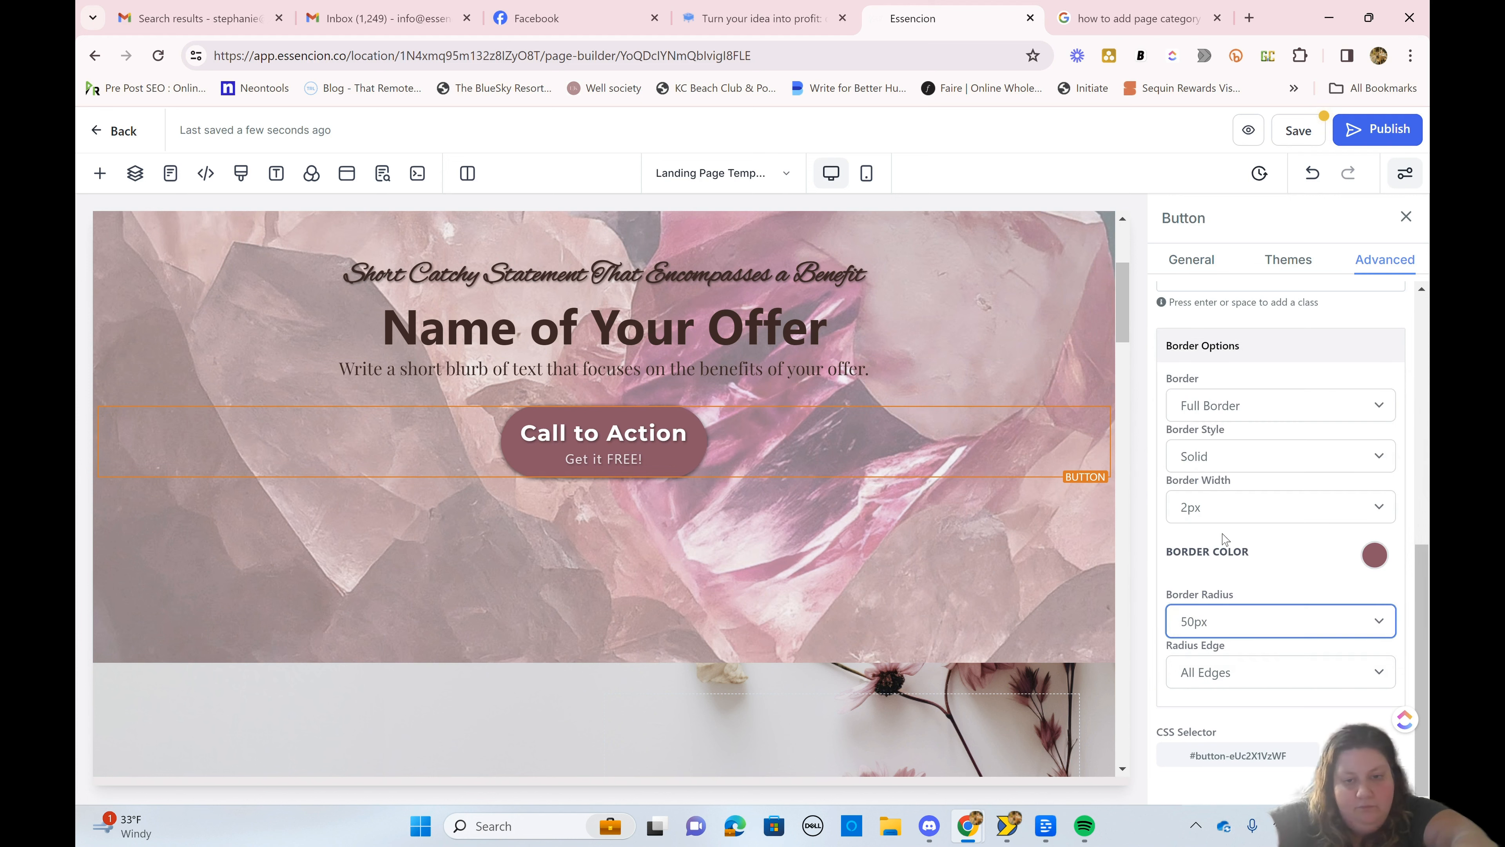
{"action": "left_click", "coordinate": [785, 540]}
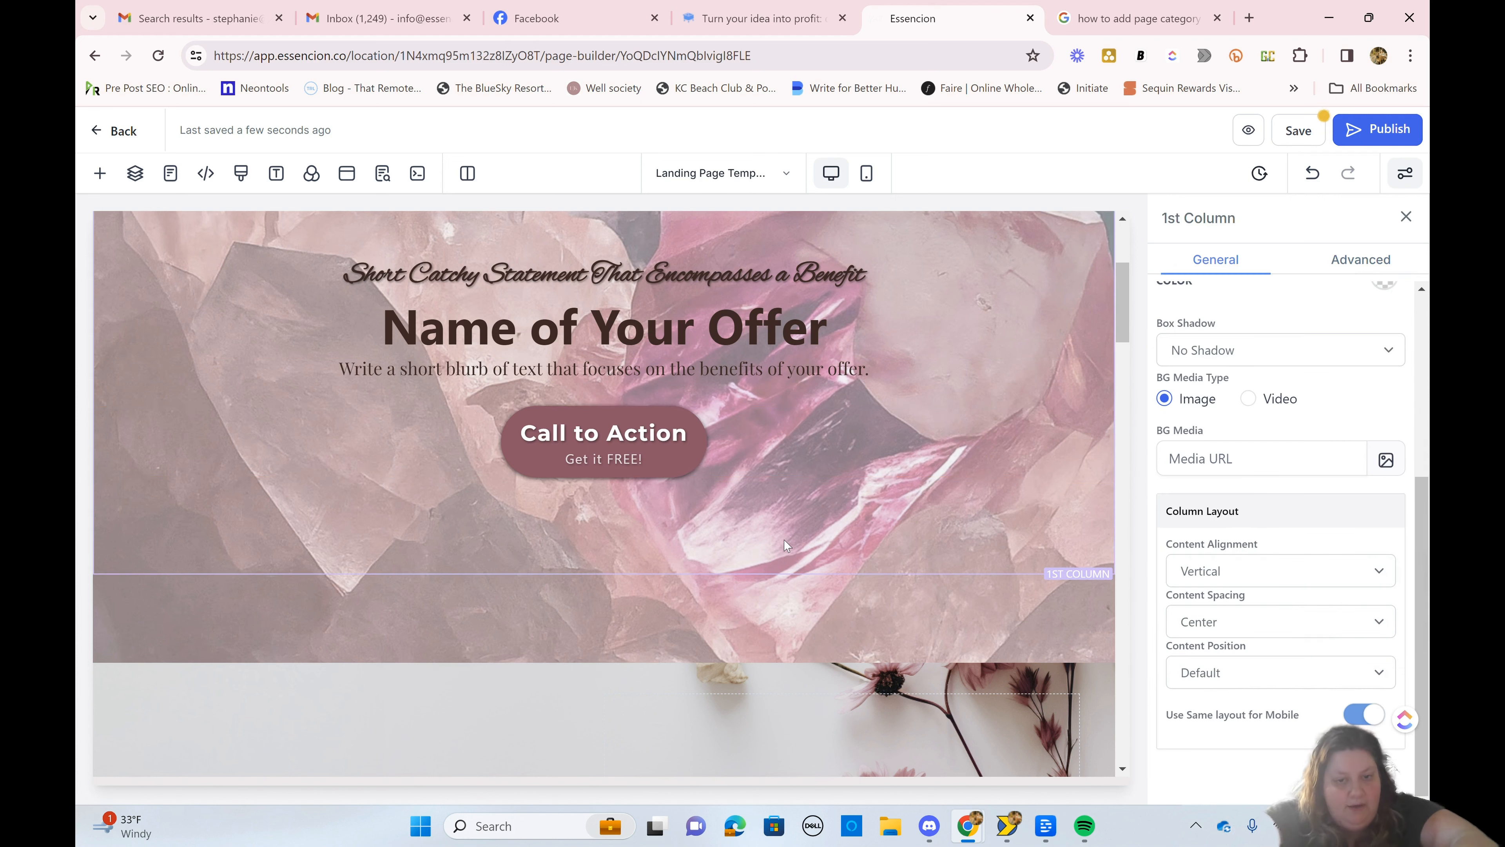
{"action": "scroll", "coordinate": [785, 541], "scroll_direction": "down", "scroll_amount": 4}
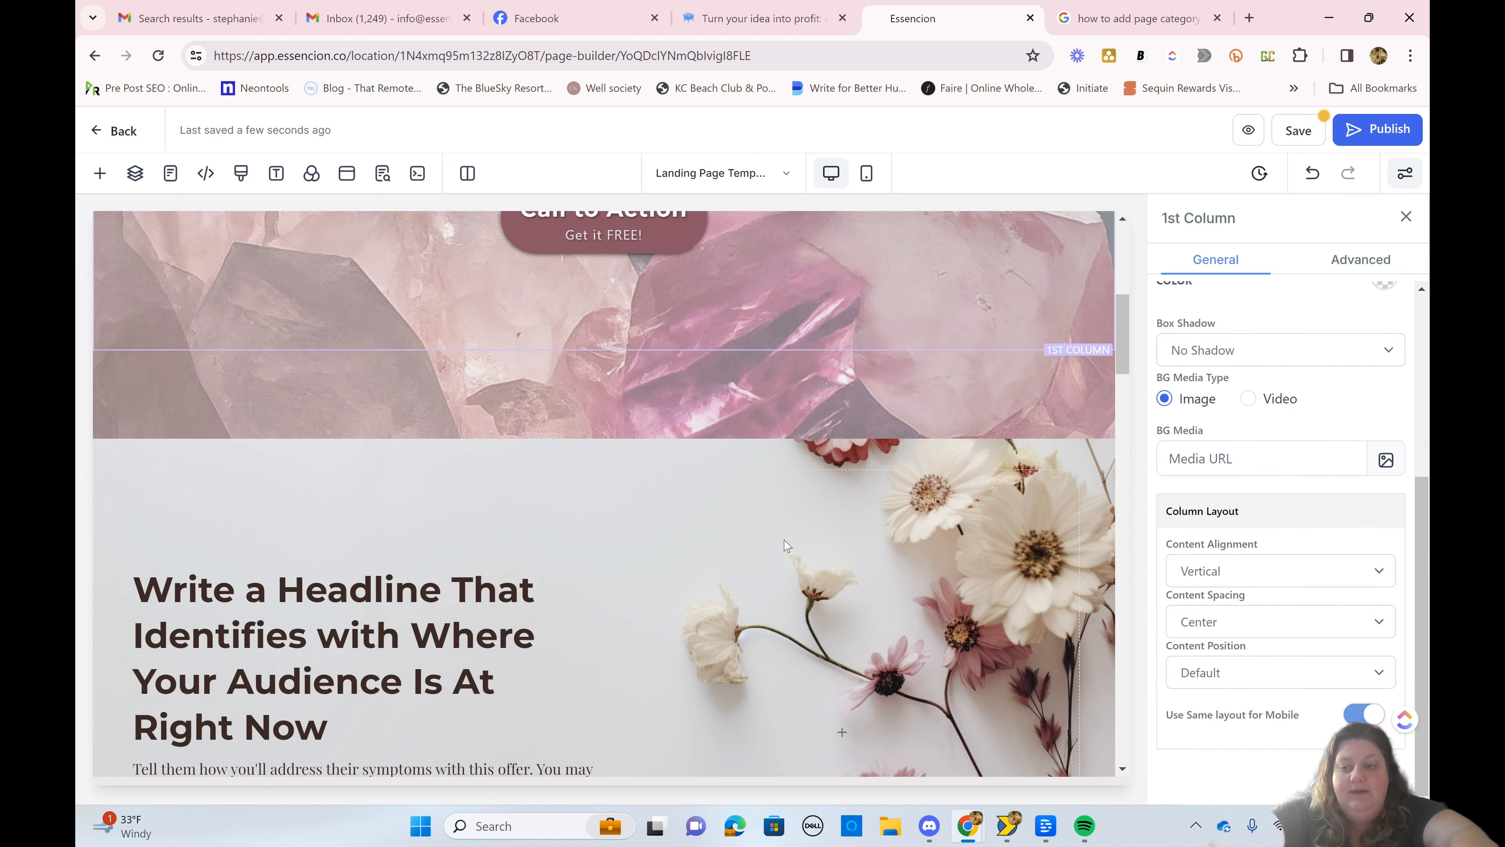
Step: Try Bottom Only Edges and Top Only Edges as the radius edge of the hero Call to Action button
{"action": "key", "text": "ctrl+z"}
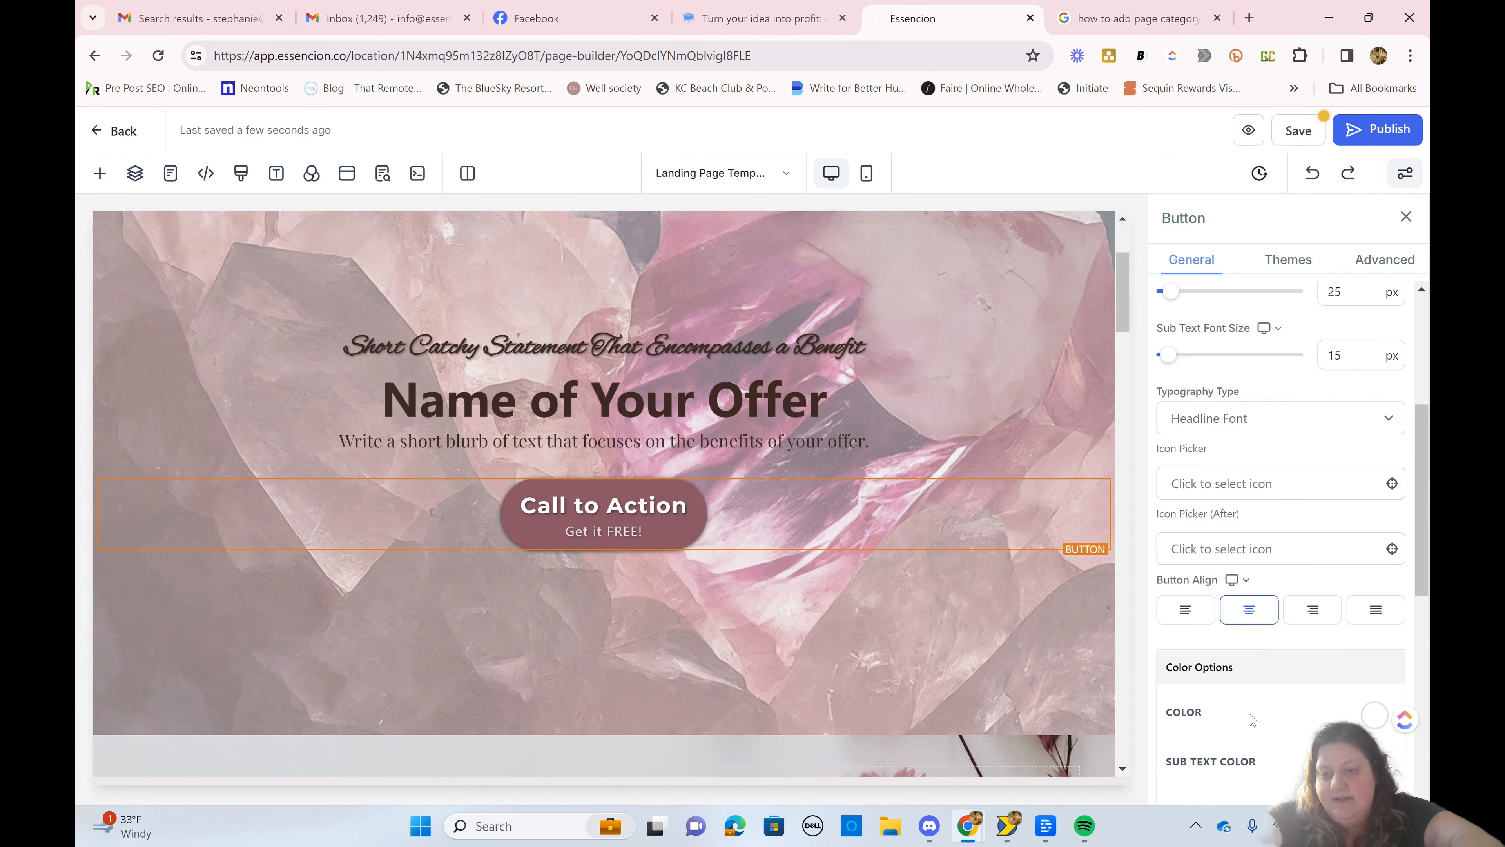
{"action": "left_click", "coordinate": [1372, 261]}
{"action": "scroll", "coordinate": [1303, 555], "scroll_direction": "down", "scroll_amount": 5}
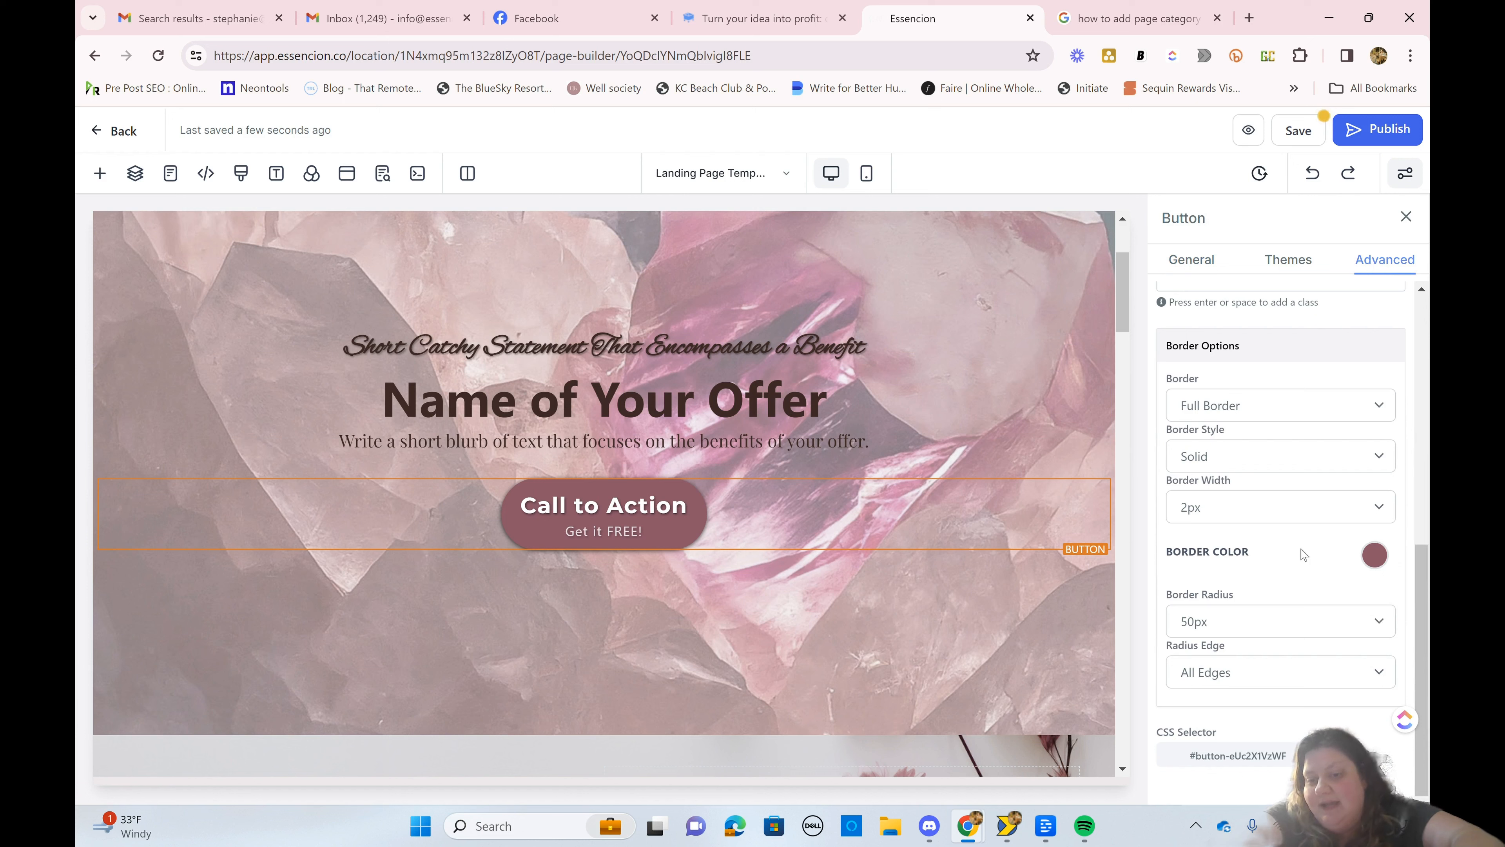
{"action": "left_click", "coordinate": [1310, 680]}
{"action": "left_click", "coordinate": [1311, 680]}
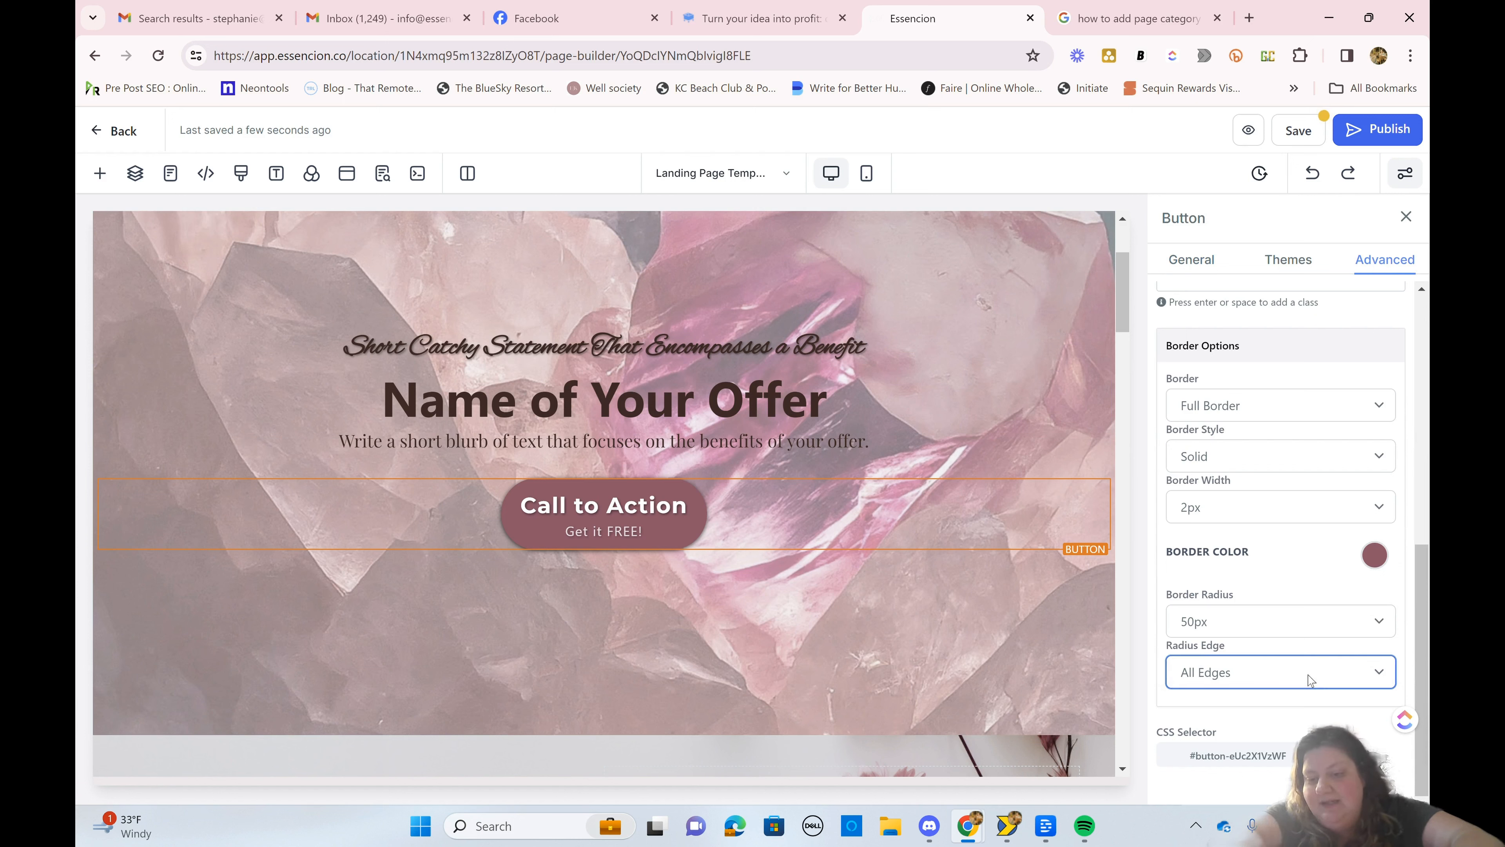
{"action": "left_click", "coordinate": [1310, 680]}
{"action": "left_click", "coordinate": [1252, 733]}
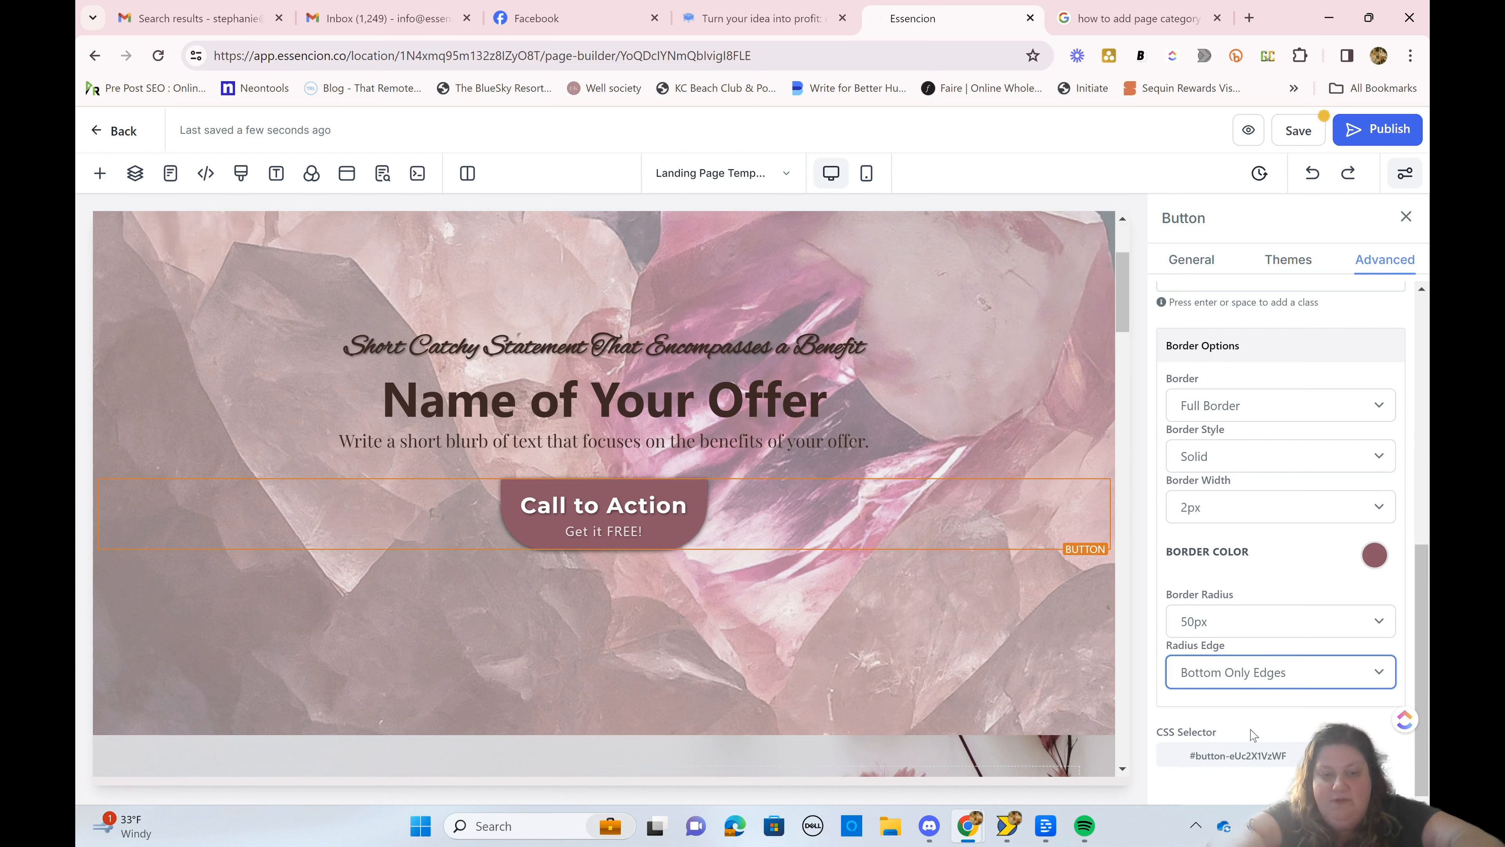
{"action": "left_click", "coordinate": [1239, 686]}
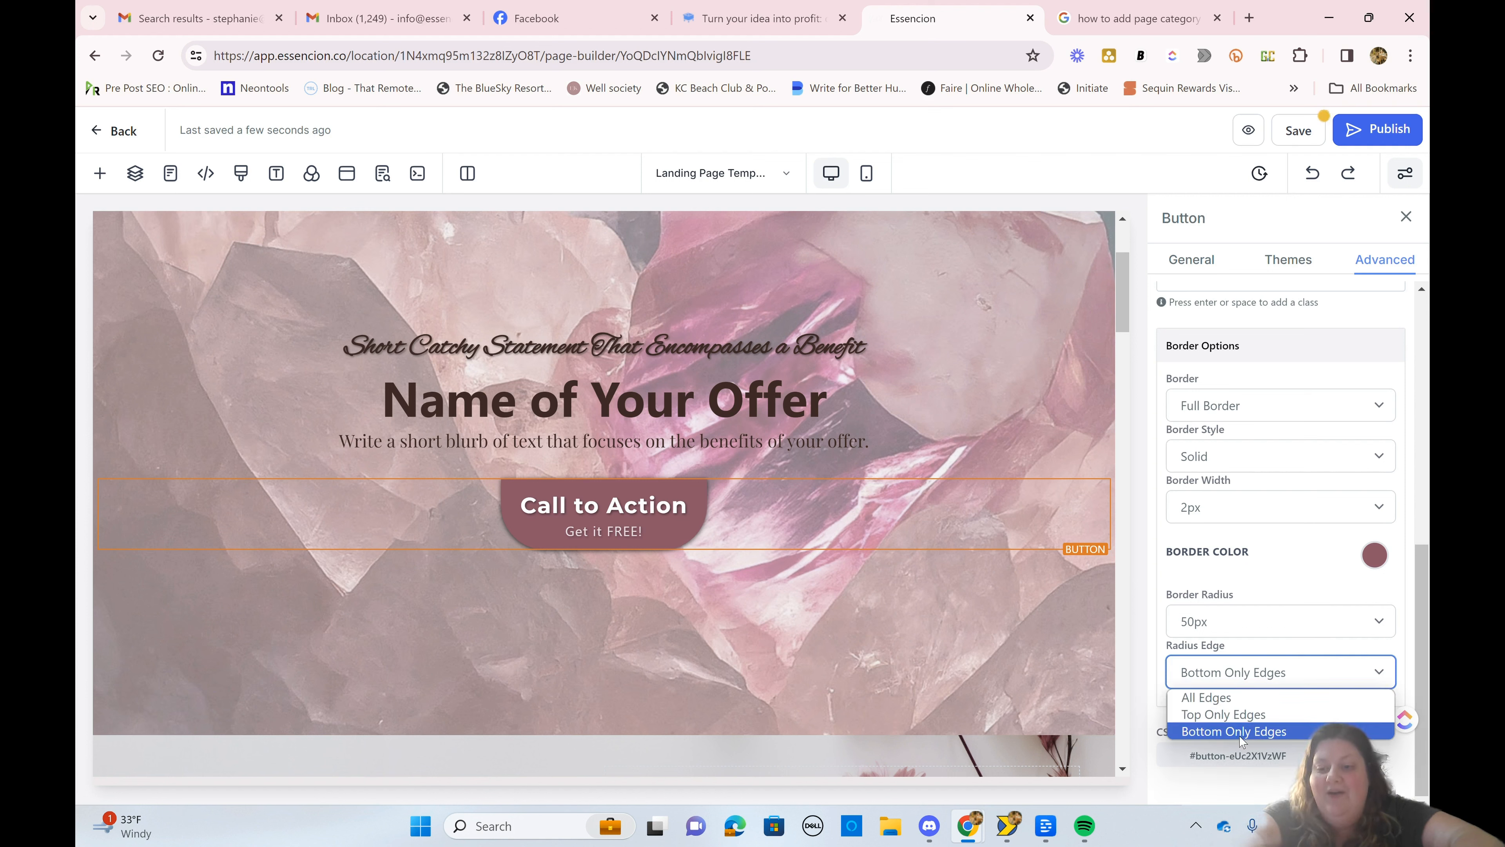
{"action": "left_click", "coordinate": [1236, 699]}
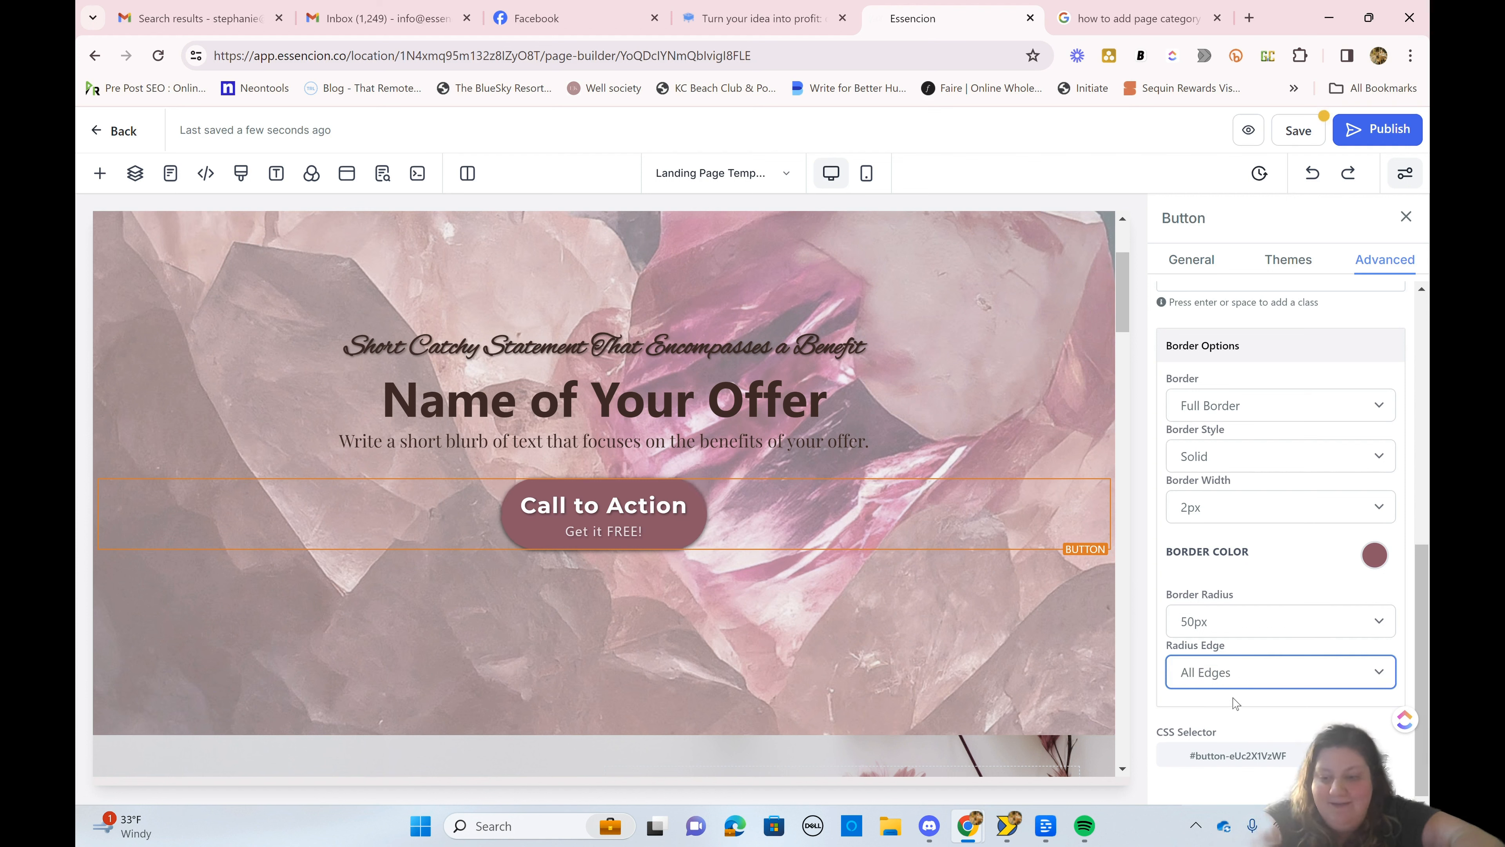
{"action": "left_click", "coordinate": [1226, 677]}
{"action": "left_click", "coordinate": [1228, 714]}
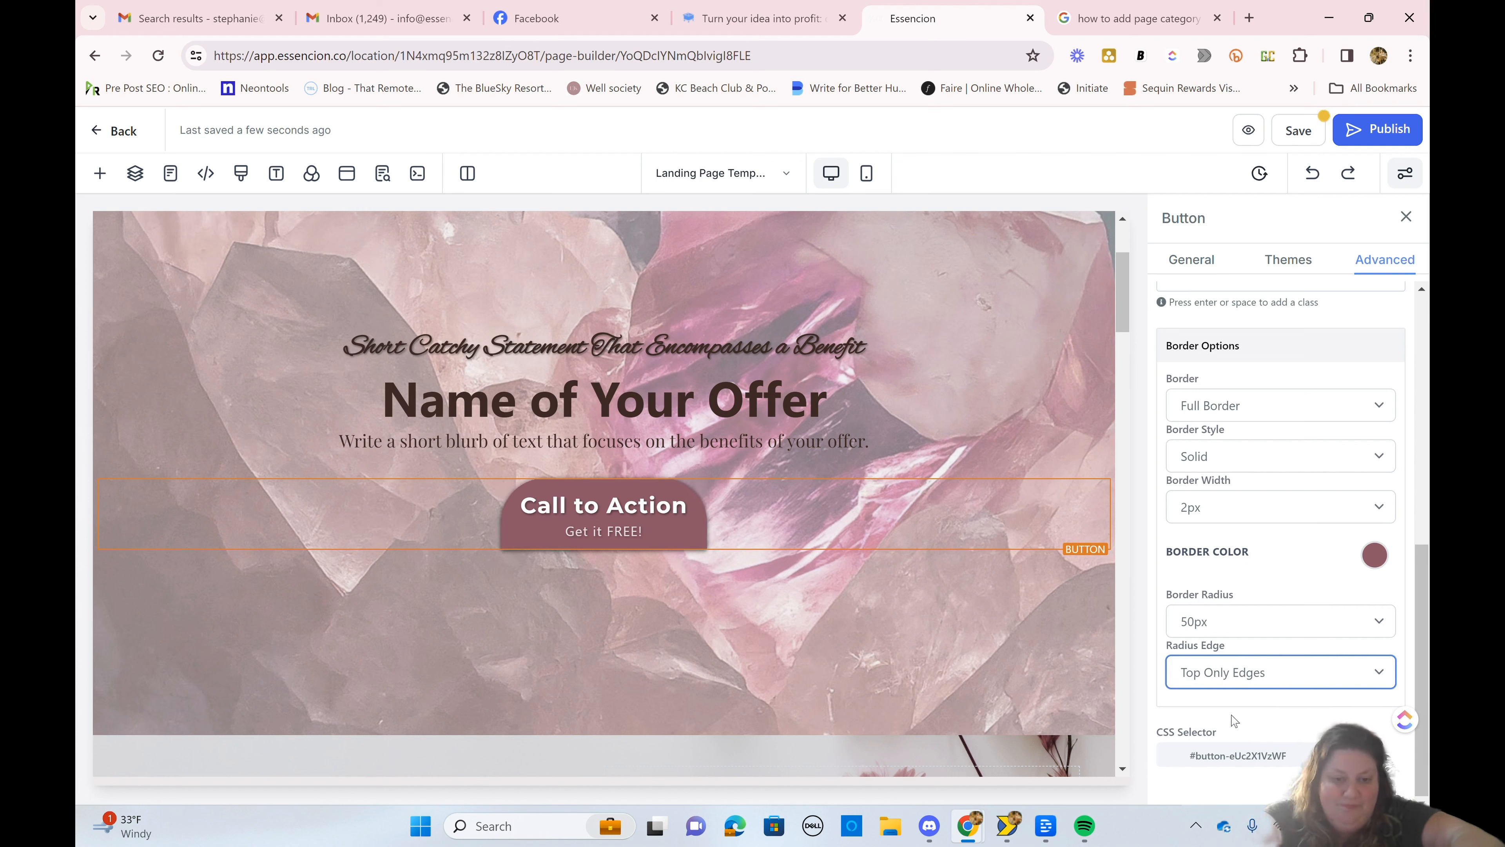
{"action": "left_click", "coordinate": [697, 578]}
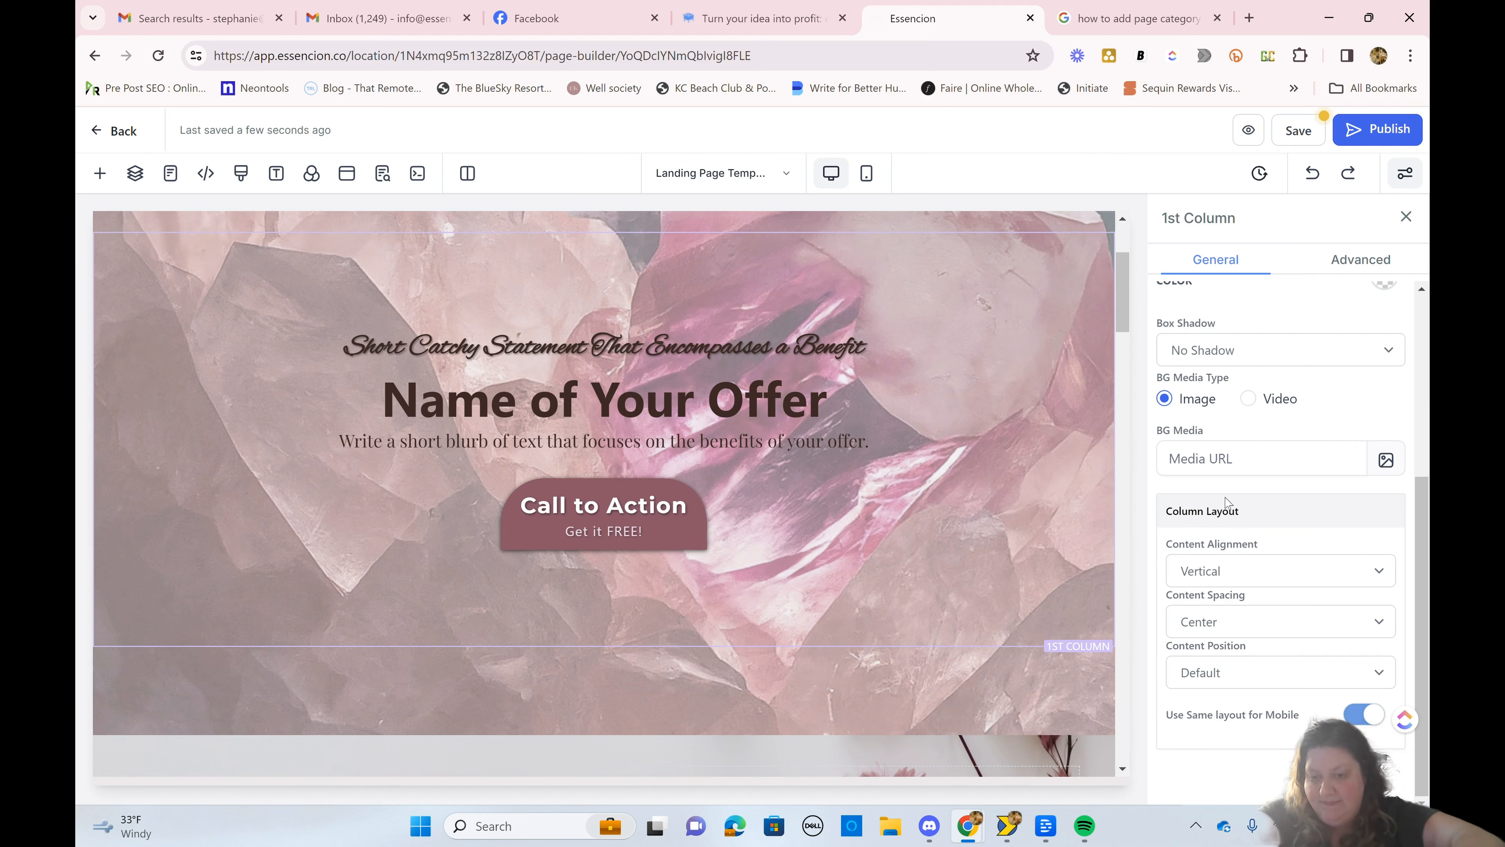
Step: Set the hero Call to Action button's radius edge to All Edges and save the page
{"action": "scroll", "coordinate": [1233, 689], "scroll_direction": "up", "scroll_amount": 5}
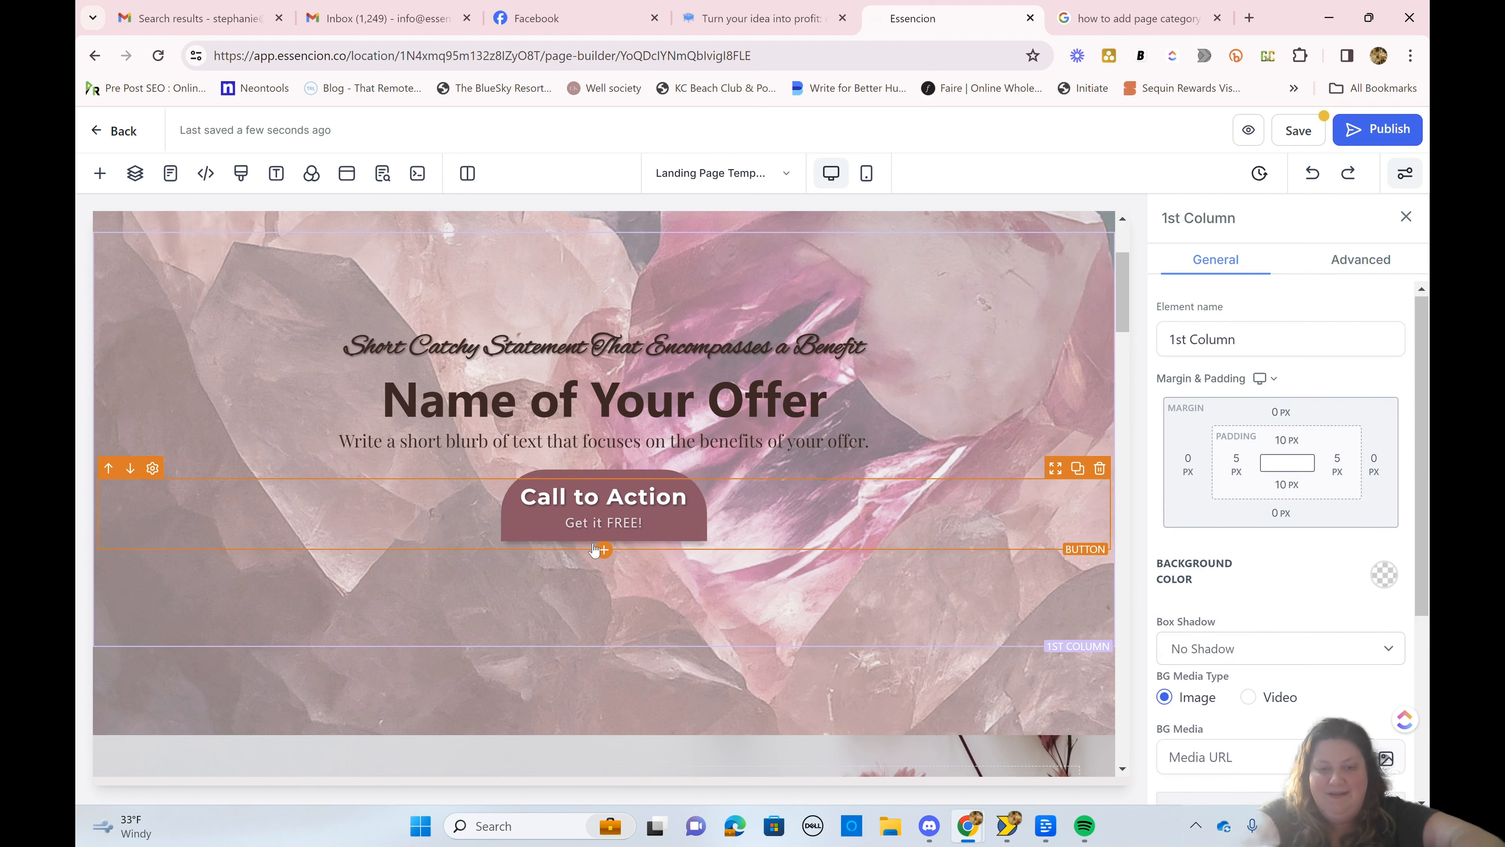
{"action": "left_click", "coordinate": [598, 543]}
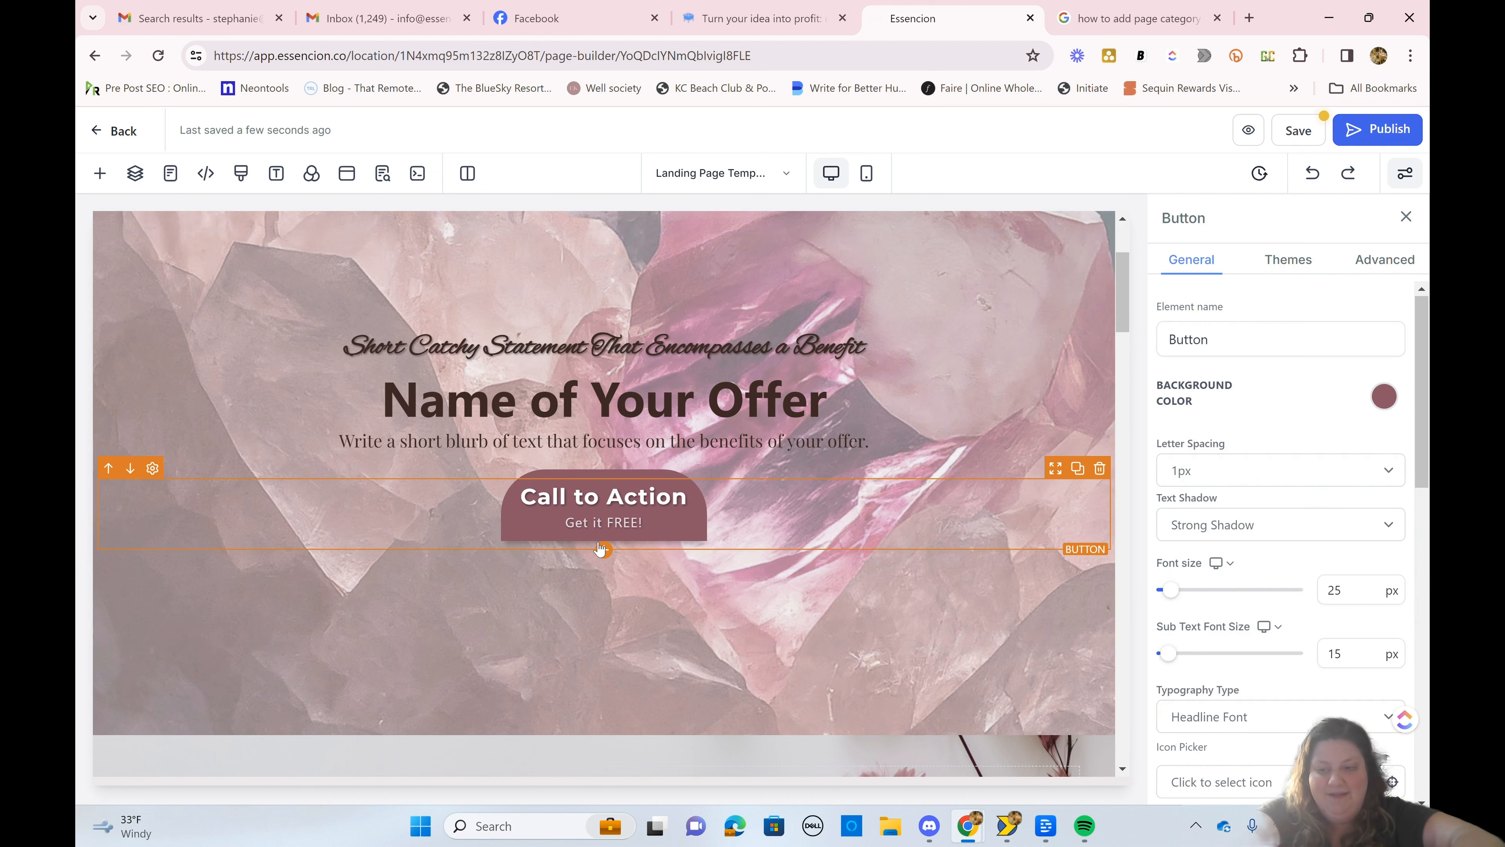
{"action": "left_click", "coordinate": [1382, 266]}
{"action": "scroll", "coordinate": [1245, 594], "scroll_direction": "down", "scroll_amount": 5}
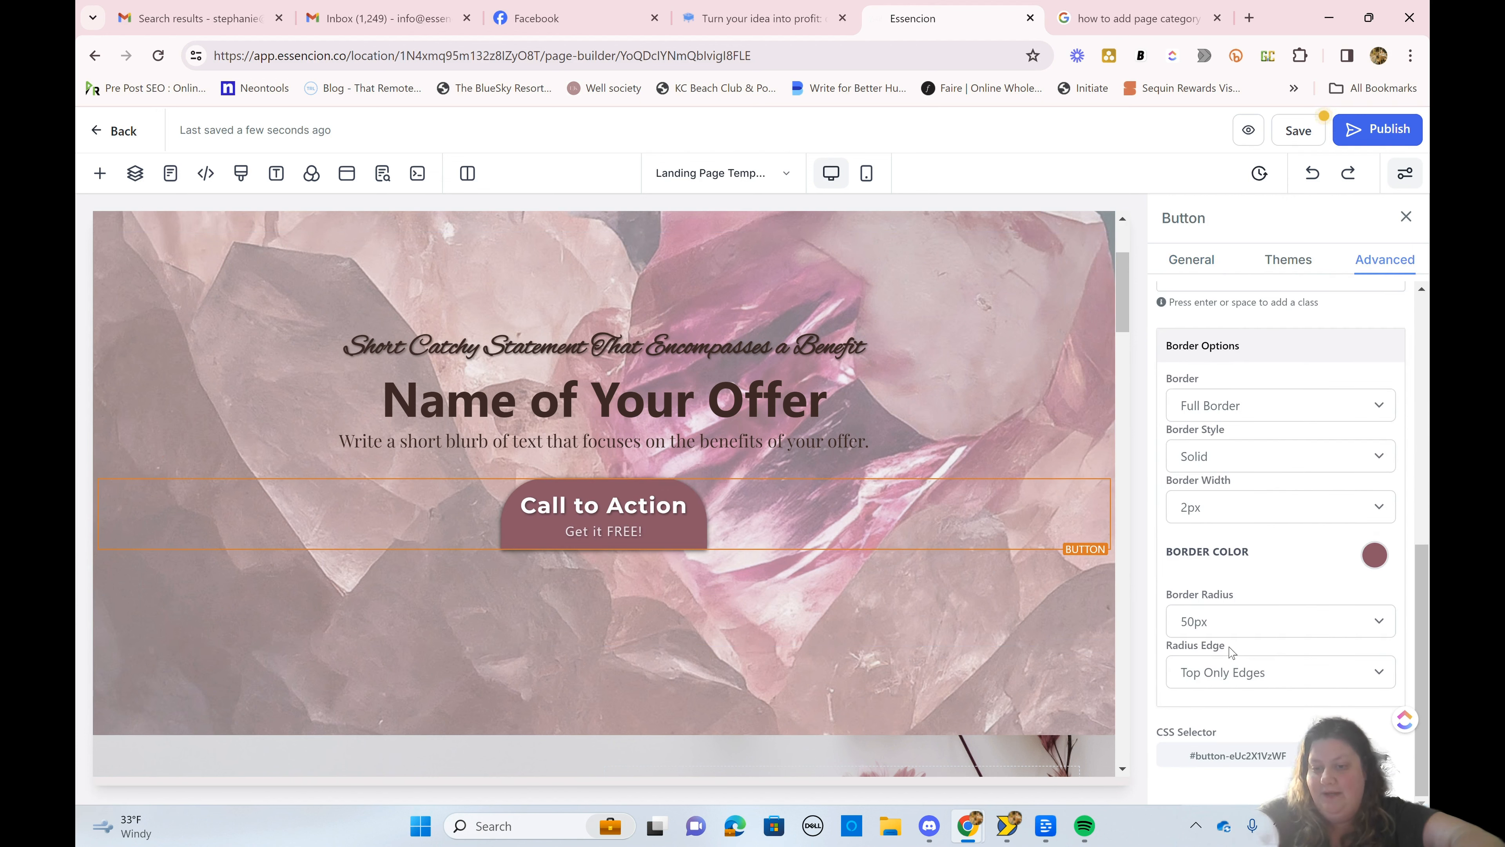
{"action": "left_click", "coordinate": [1229, 670]}
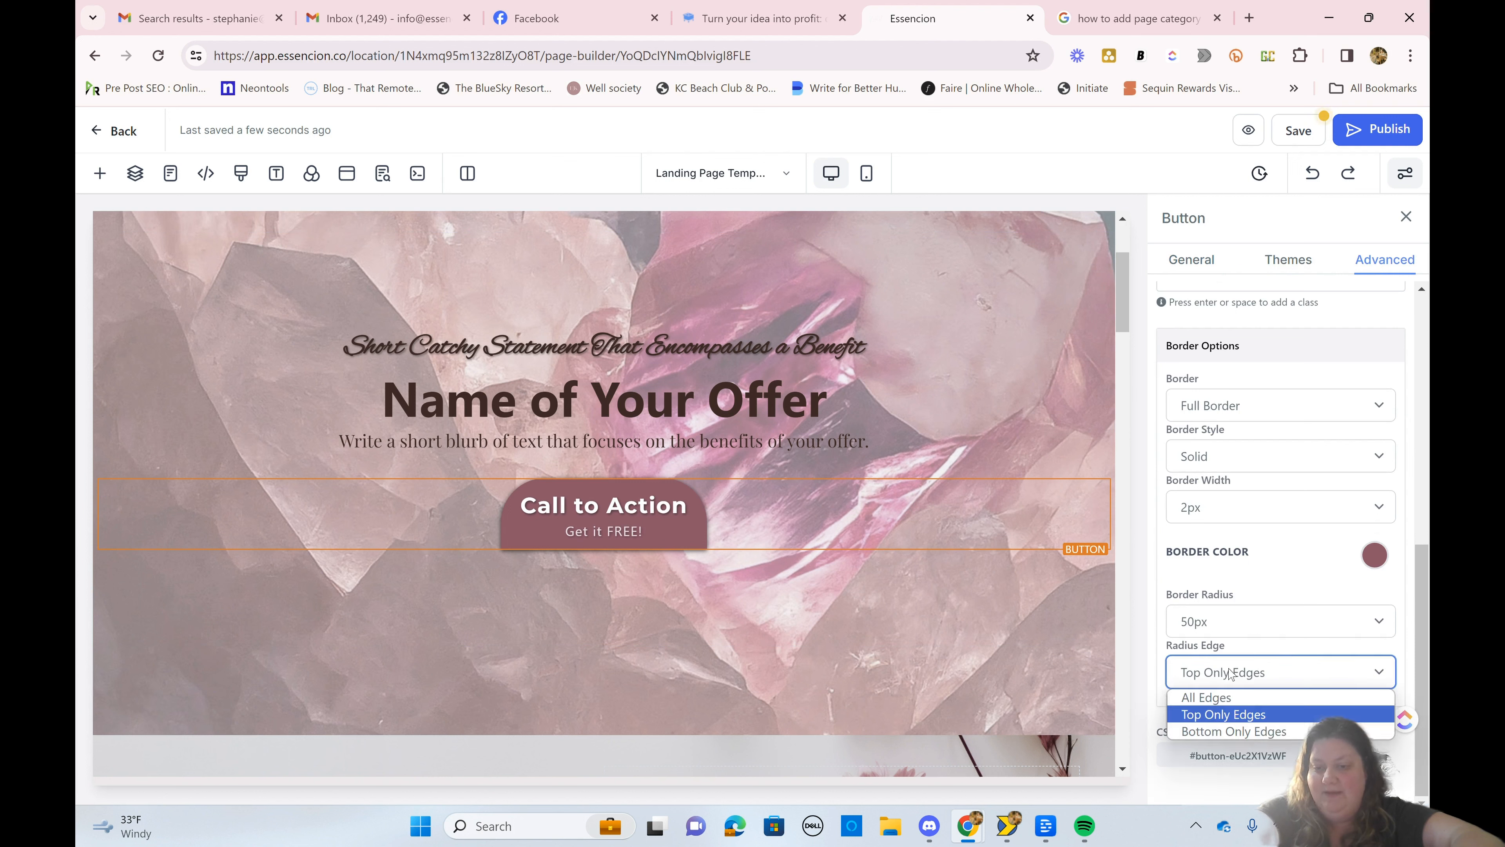
{"action": "left_click", "coordinate": [1223, 697]}
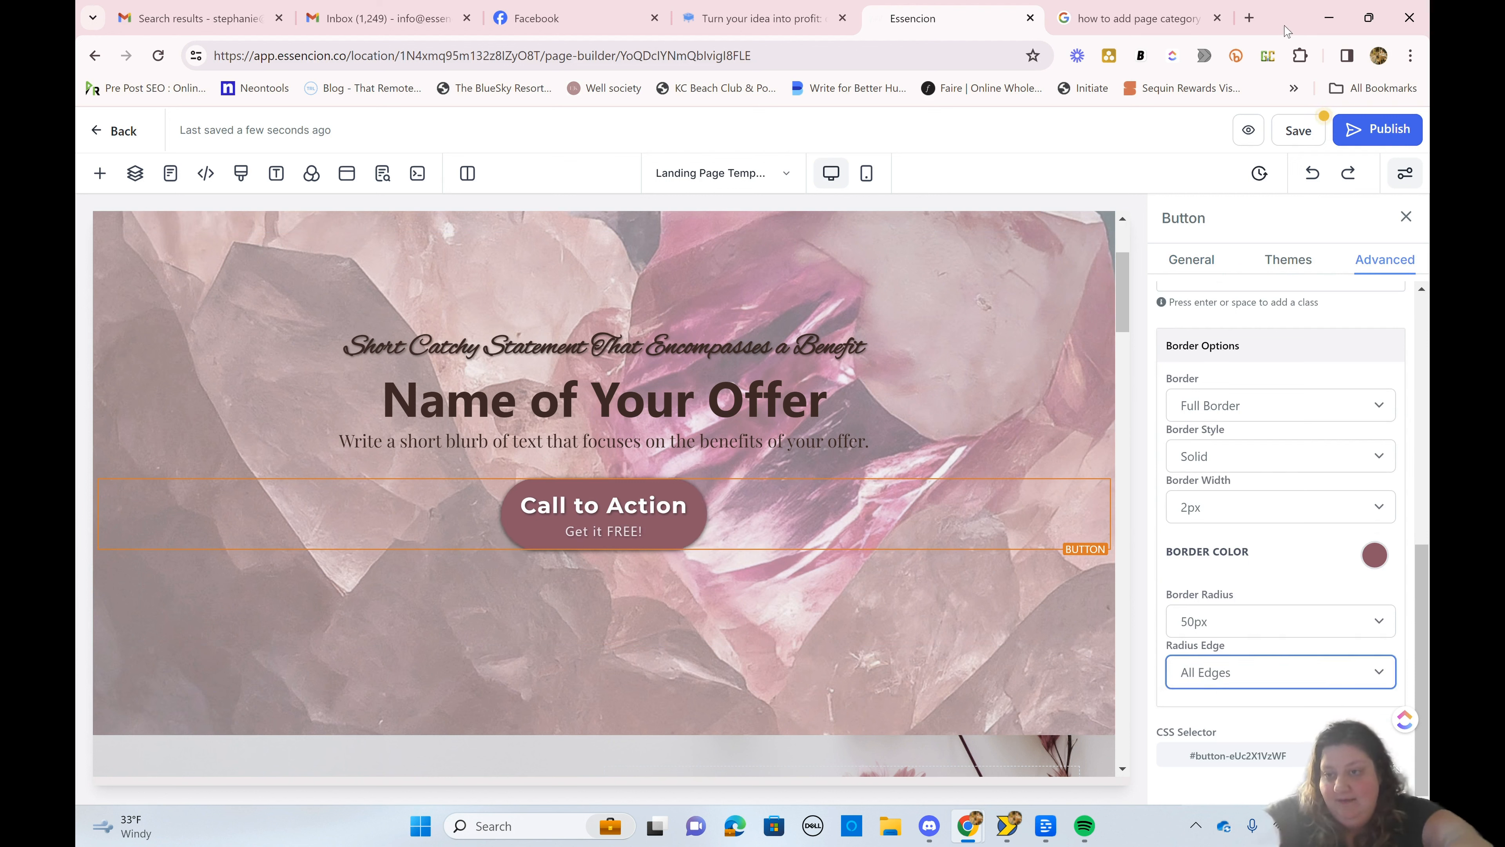
{"action": "left_click", "coordinate": [1291, 129]}
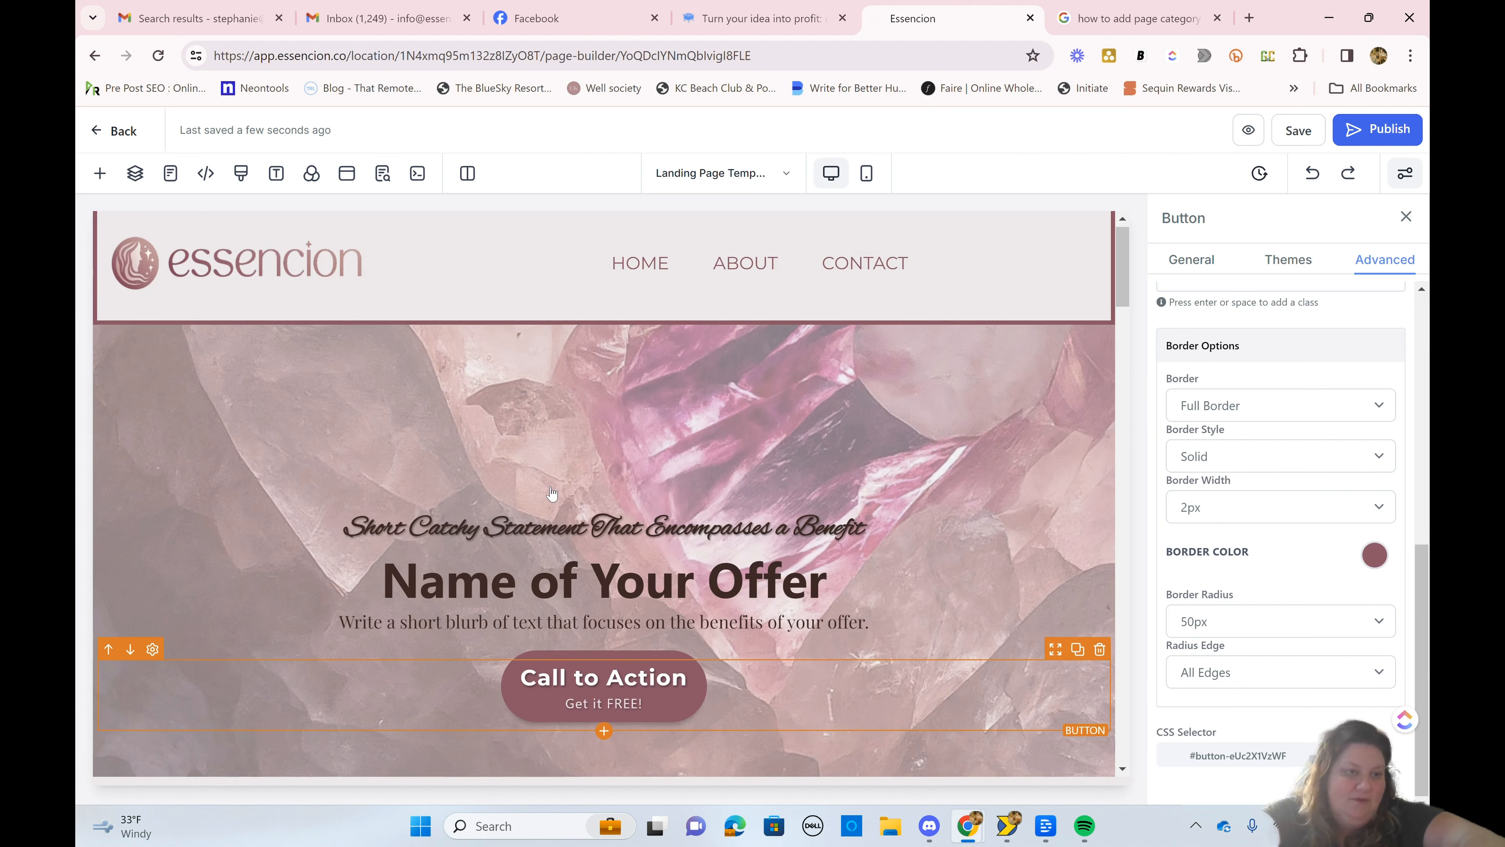
Step: Examine the element types that can be added to the page, from text and media to countdowns, blocks and order elements
{"action": "left_click", "coordinate": [100, 174]}
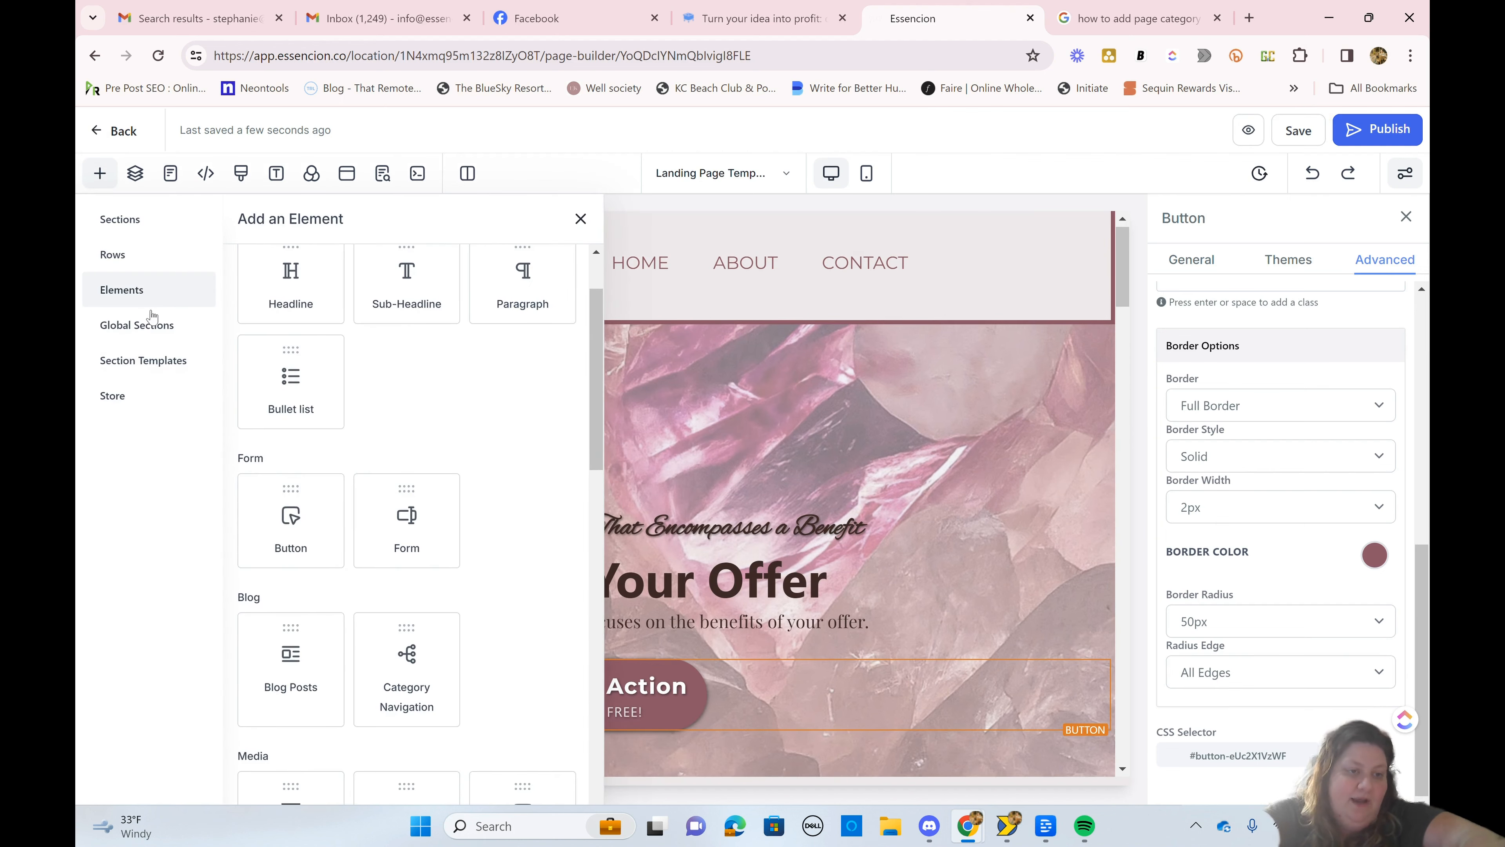
{"action": "left_click", "coordinate": [151, 323]}
{"action": "left_click", "coordinate": [148, 290]}
{"action": "scroll", "coordinate": [496, 455], "scroll_direction": "down", "scroll_amount": 5}
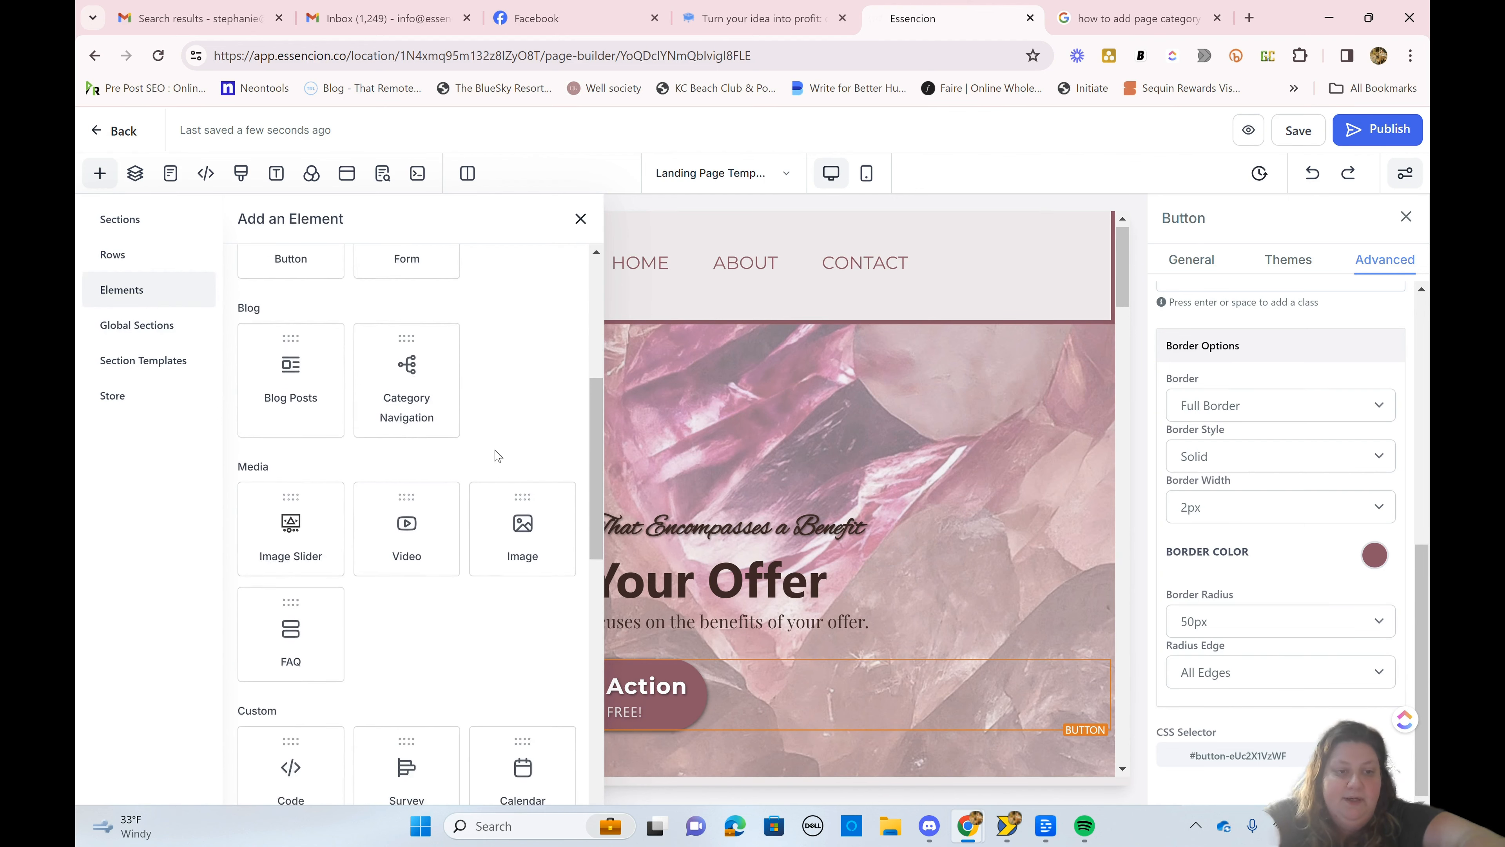
{"action": "scroll", "coordinate": [497, 455], "scroll_direction": "down", "scroll_amount": 3}
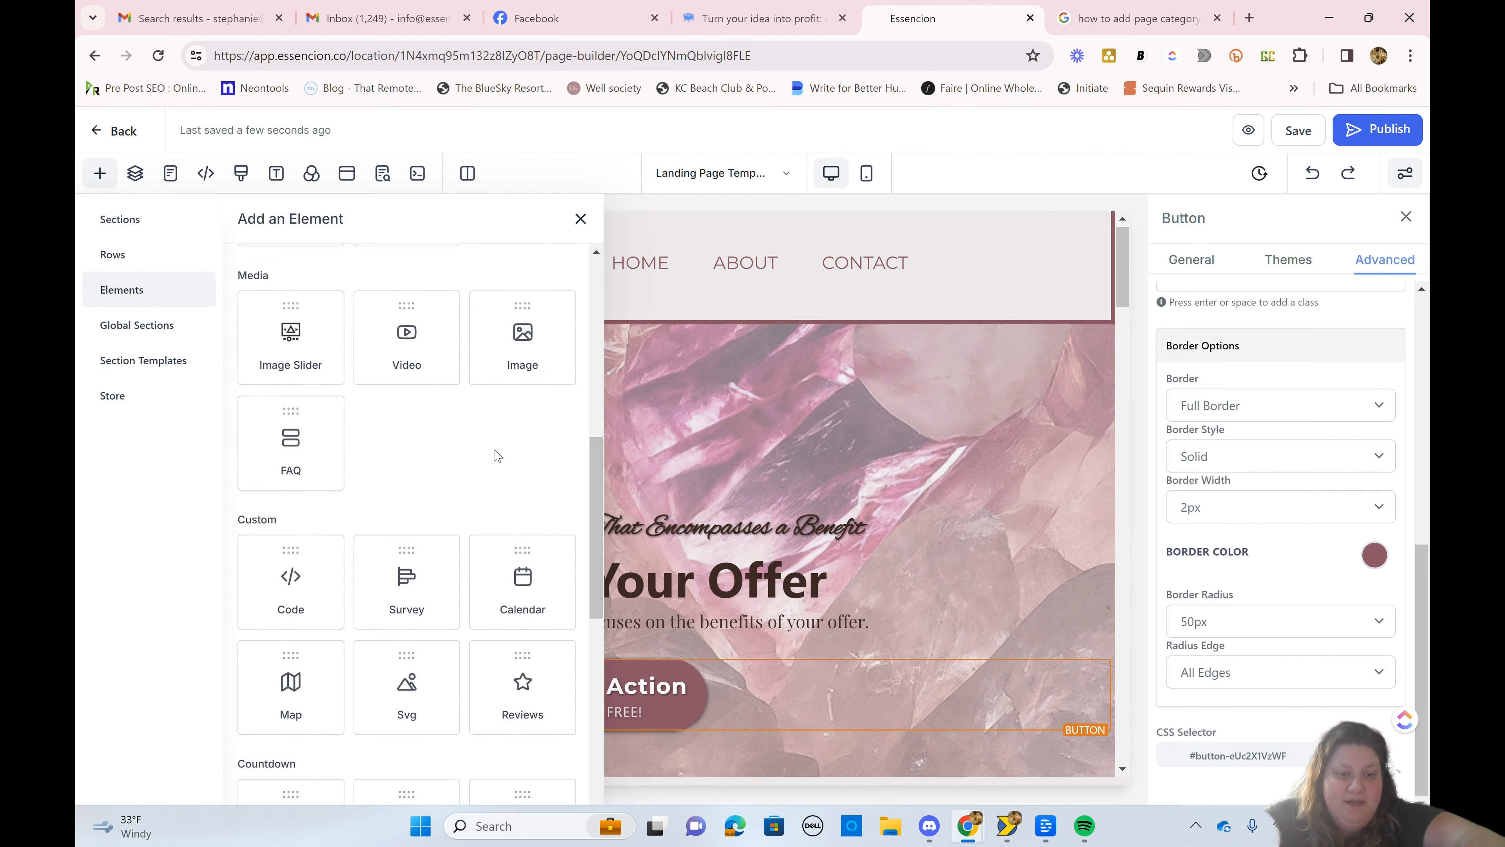
{"action": "scroll", "coordinate": [495, 450], "scroll_direction": "down", "scroll_amount": 1}
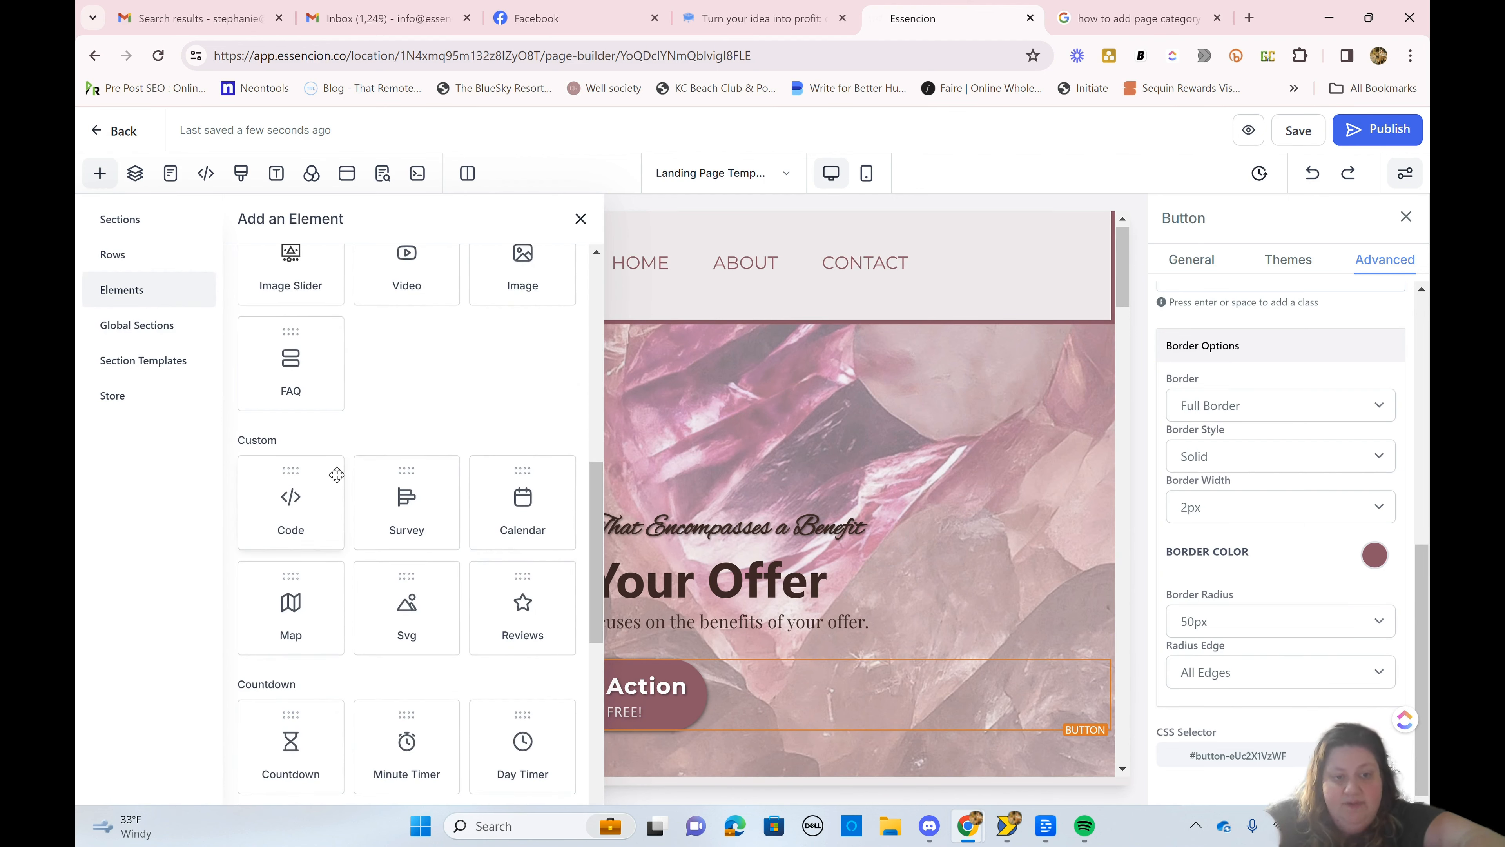
{"action": "scroll", "coordinate": [337, 474], "scroll_direction": "down", "scroll_amount": 3}
{"action": "scroll", "coordinate": [337, 475], "scroll_direction": "up", "scroll_amount": 3}
{"action": "scroll", "coordinate": [337, 475], "scroll_direction": "down", "scroll_amount": 1}
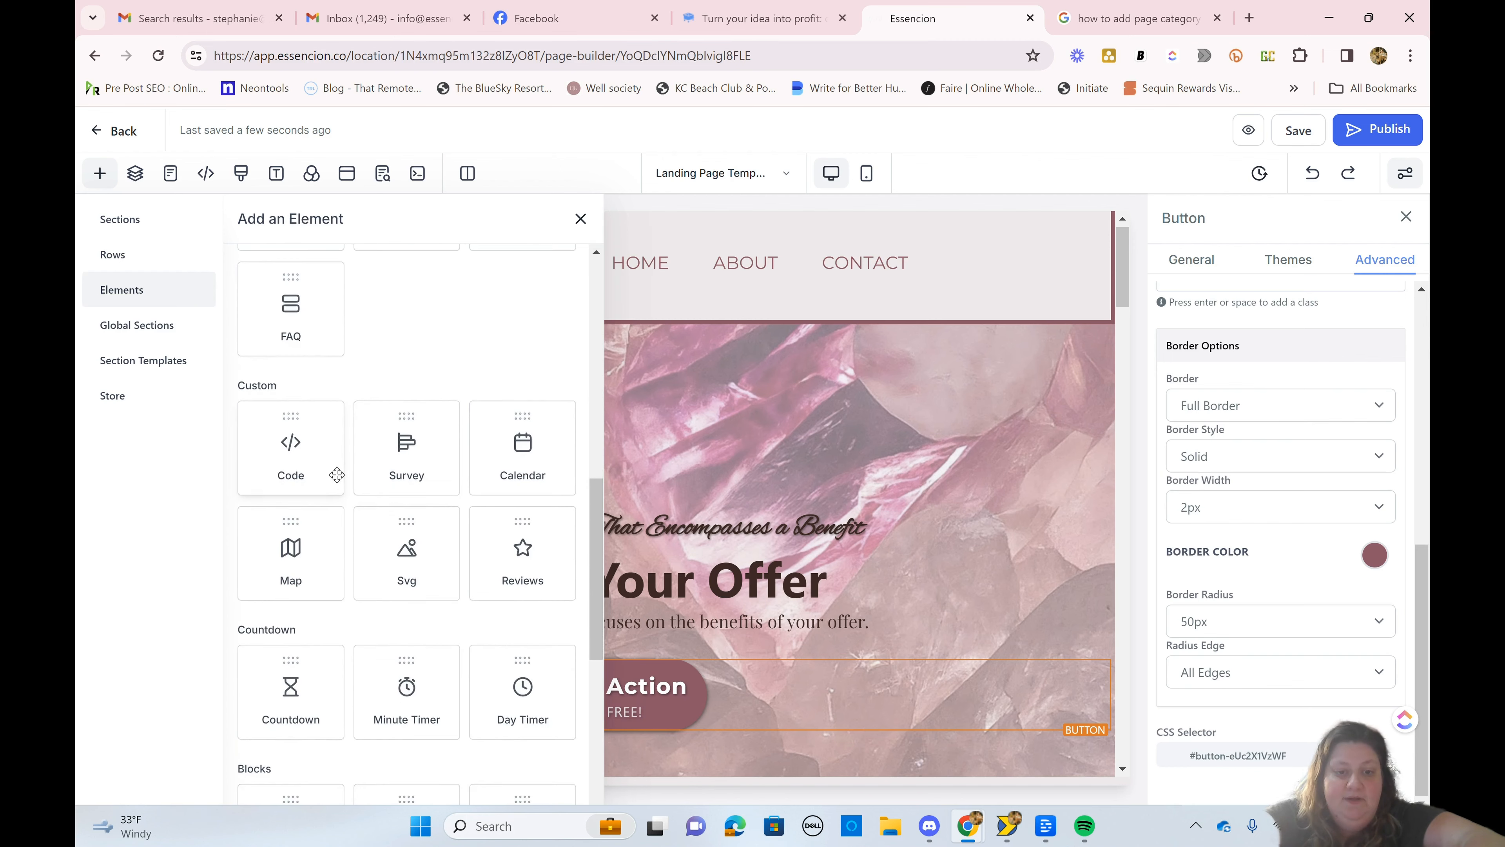
{"action": "scroll", "coordinate": [337, 475], "scroll_direction": "down", "scroll_amount": 7}
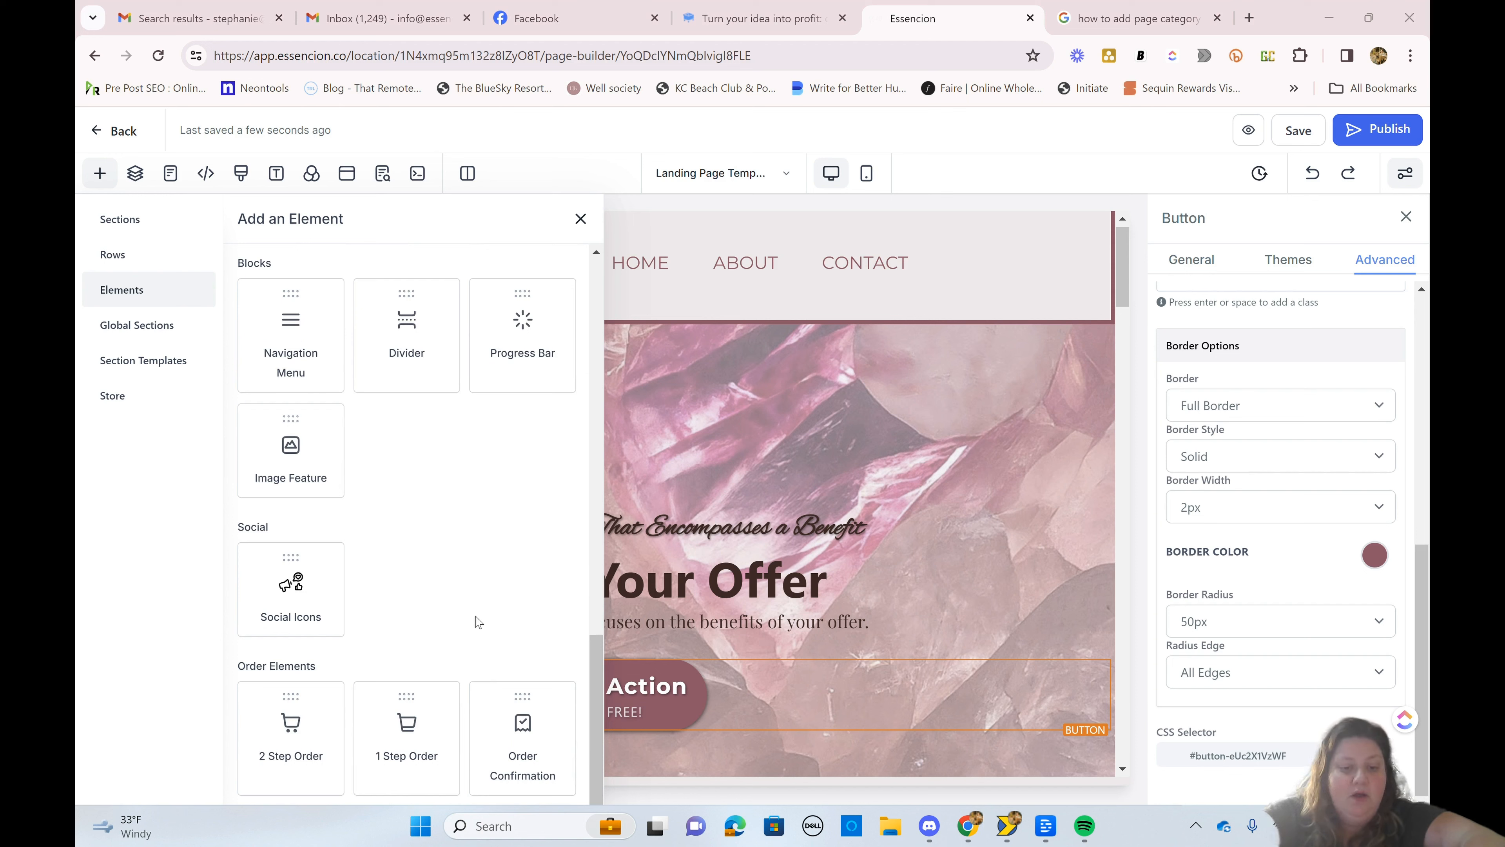
{"action": "scroll", "coordinate": [478, 621], "scroll_direction": "up", "scroll_amount": 10}
{"action": "scroll", "coordinate": [479, 621], "scroll_direction": "down", "scroll_amount": 10}
{"action": "scroll", "coordinate": [478, 621], "scroll_direction": "up", "scroll_amount": 15}
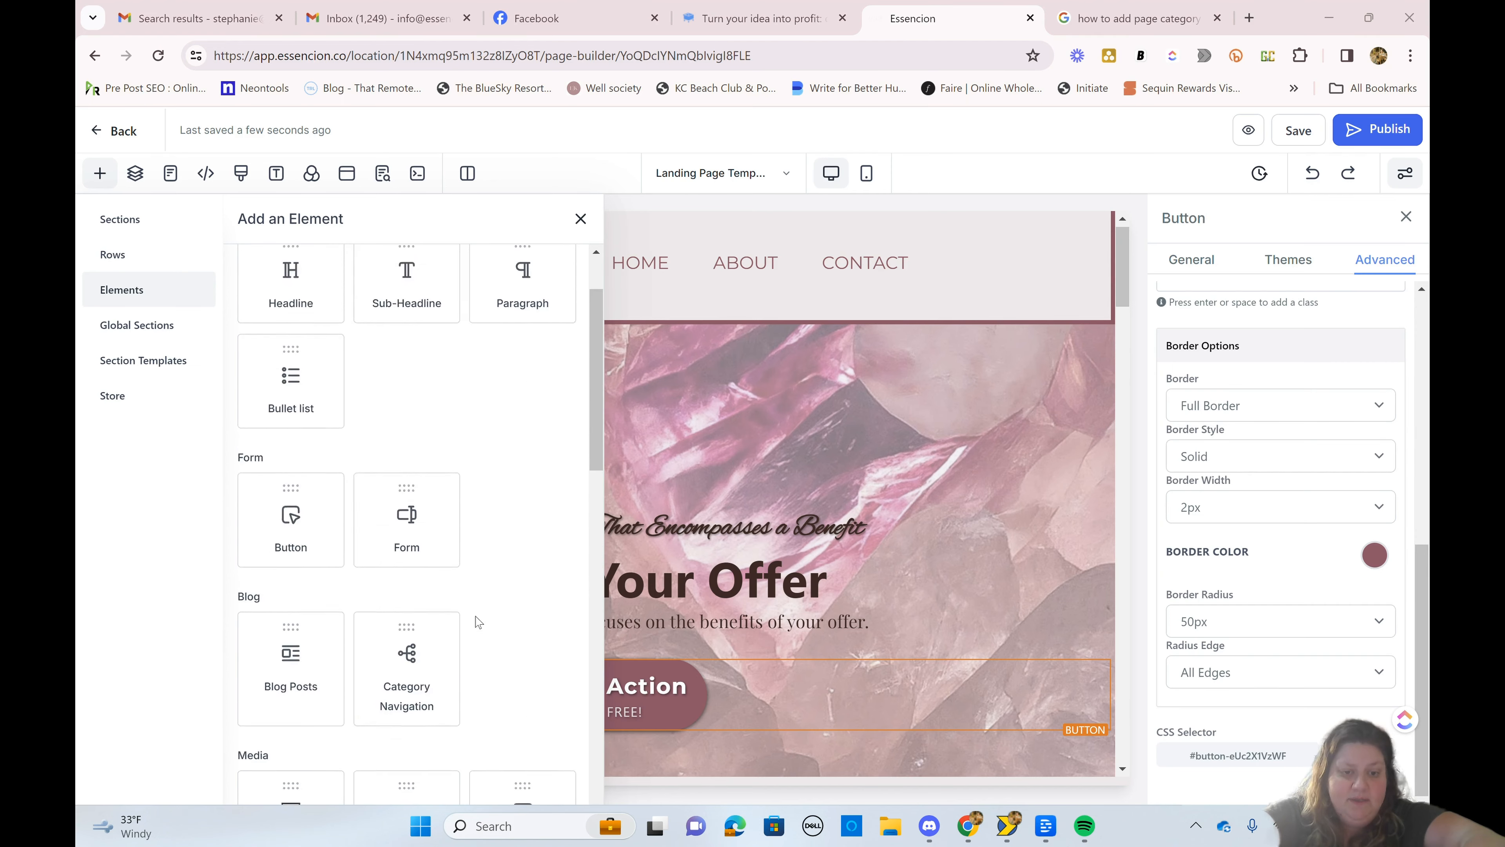
{"action": "scroll", "coordinate": [479, 621], "scroll_direction": "up", "scroll_amount": 3}
{"action": "left_click", "coordinate": [581, 218]}
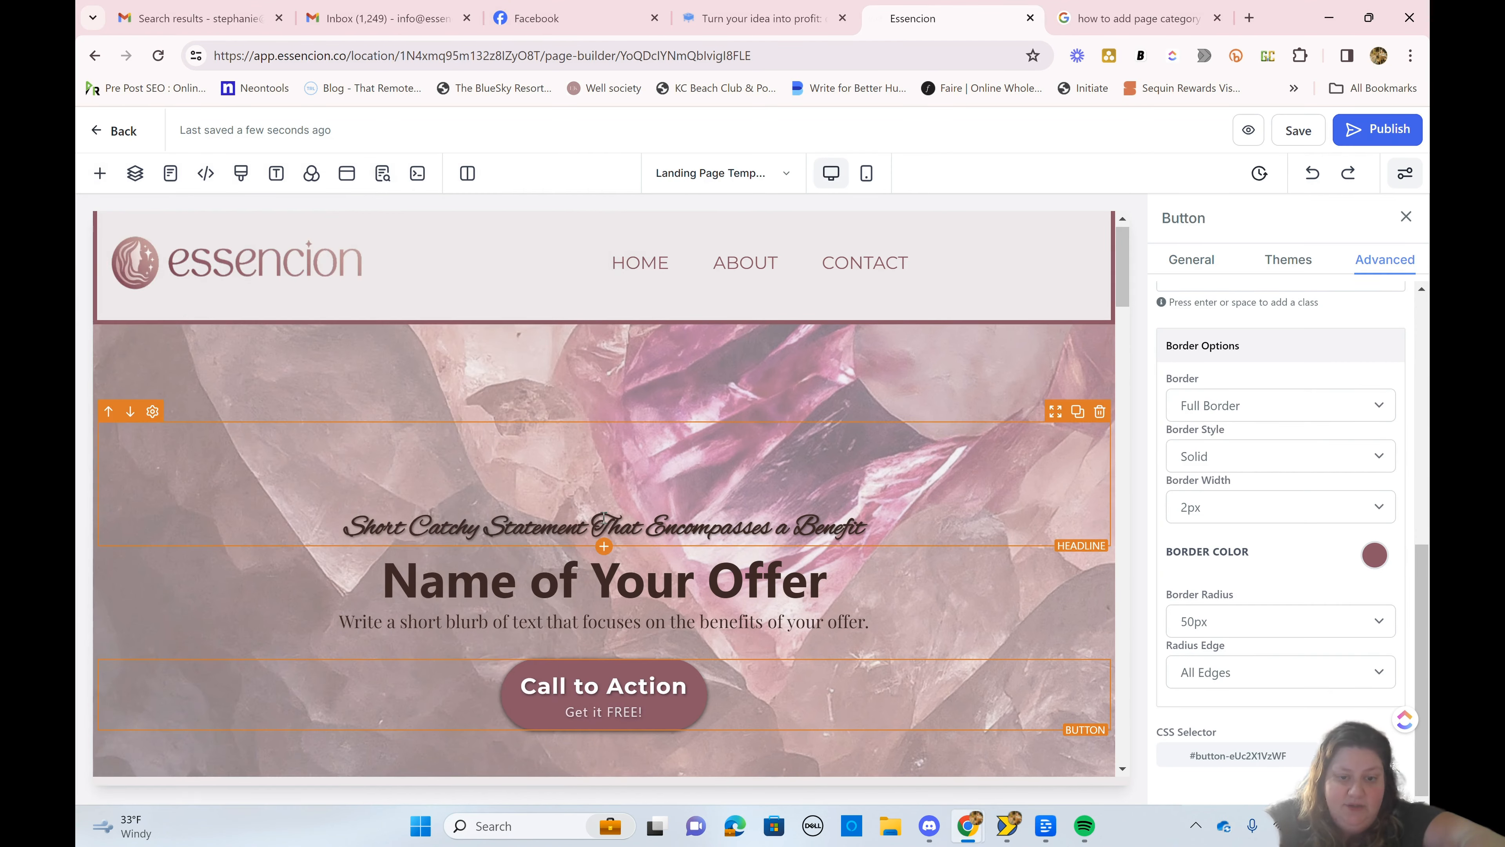
Step: Examine the Juicy Benefit progress bars and the Feature boxes in the What's Included section
{"action": "scroll", "coordinate": [603, 517], "scroll_direction": "down", "scroll_amount": 20}
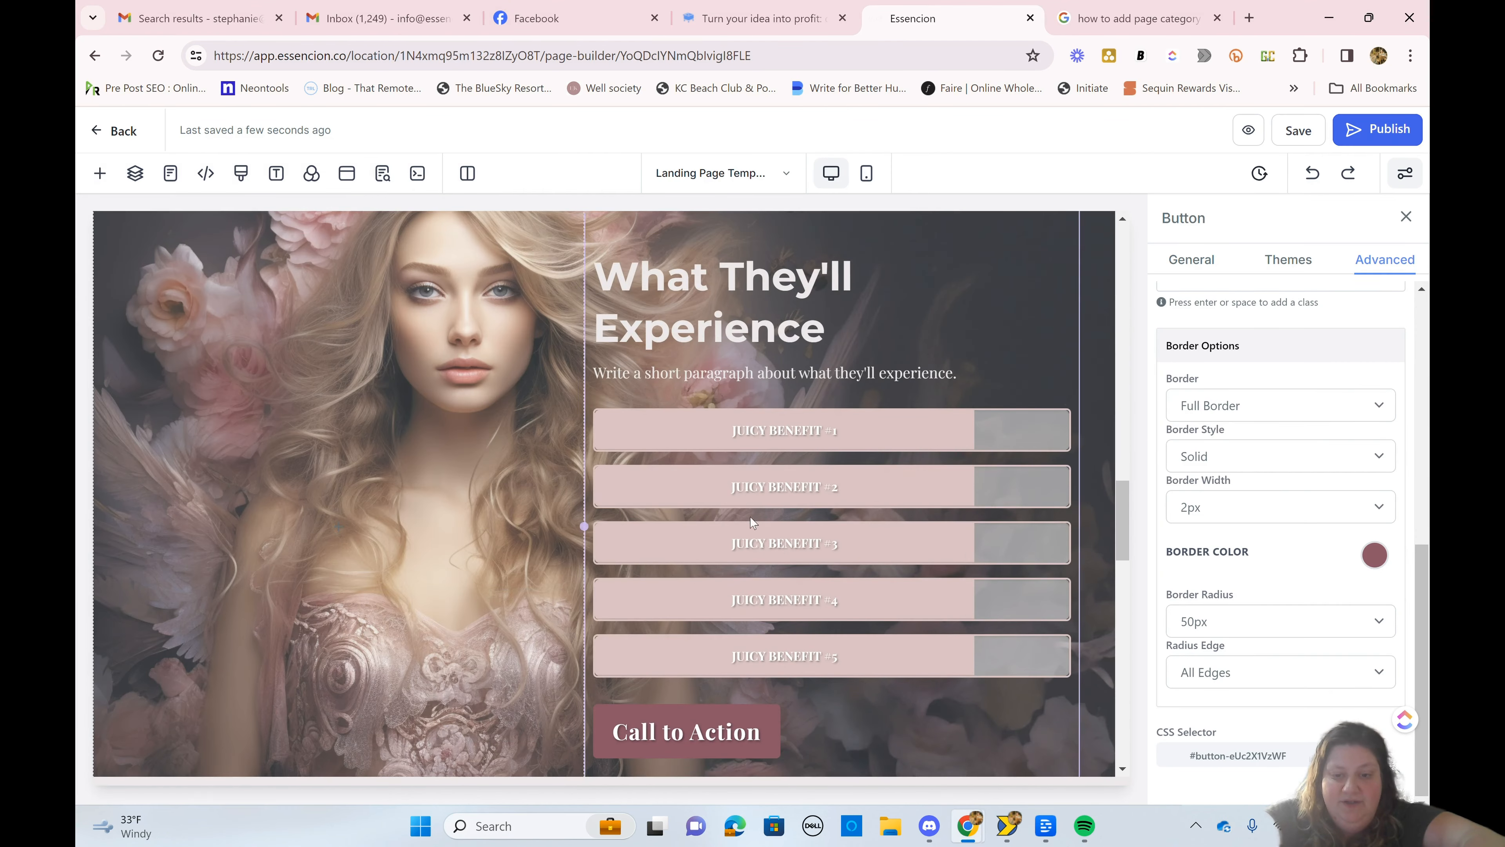
{"action": "left_click", "coordinate": [750, 524]}
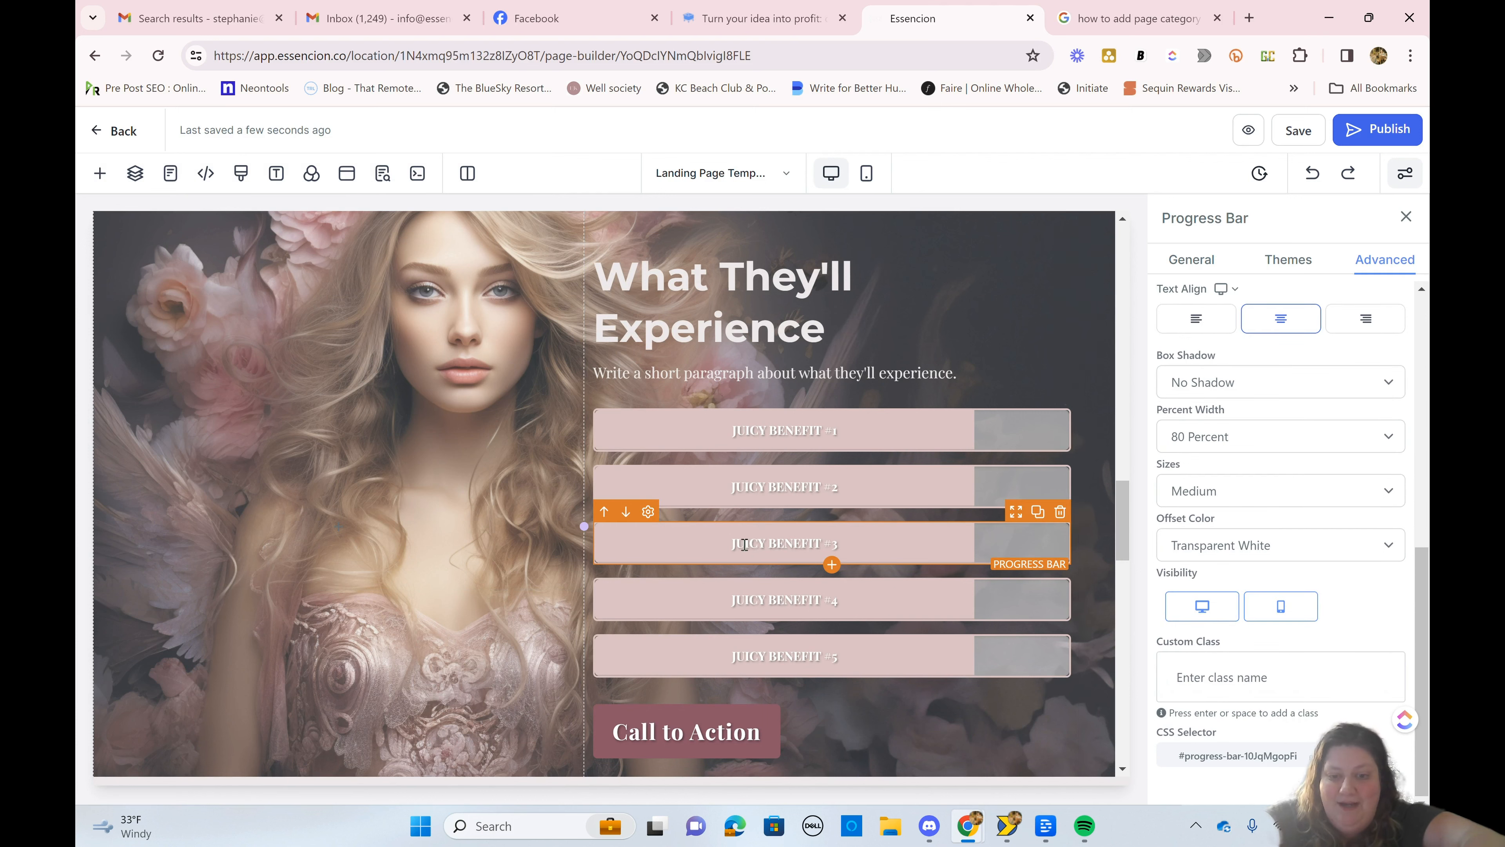
{"action": "scroll", "coordinate": [732, 545], "scroll_direction": "up", "scroll_amount": 15}
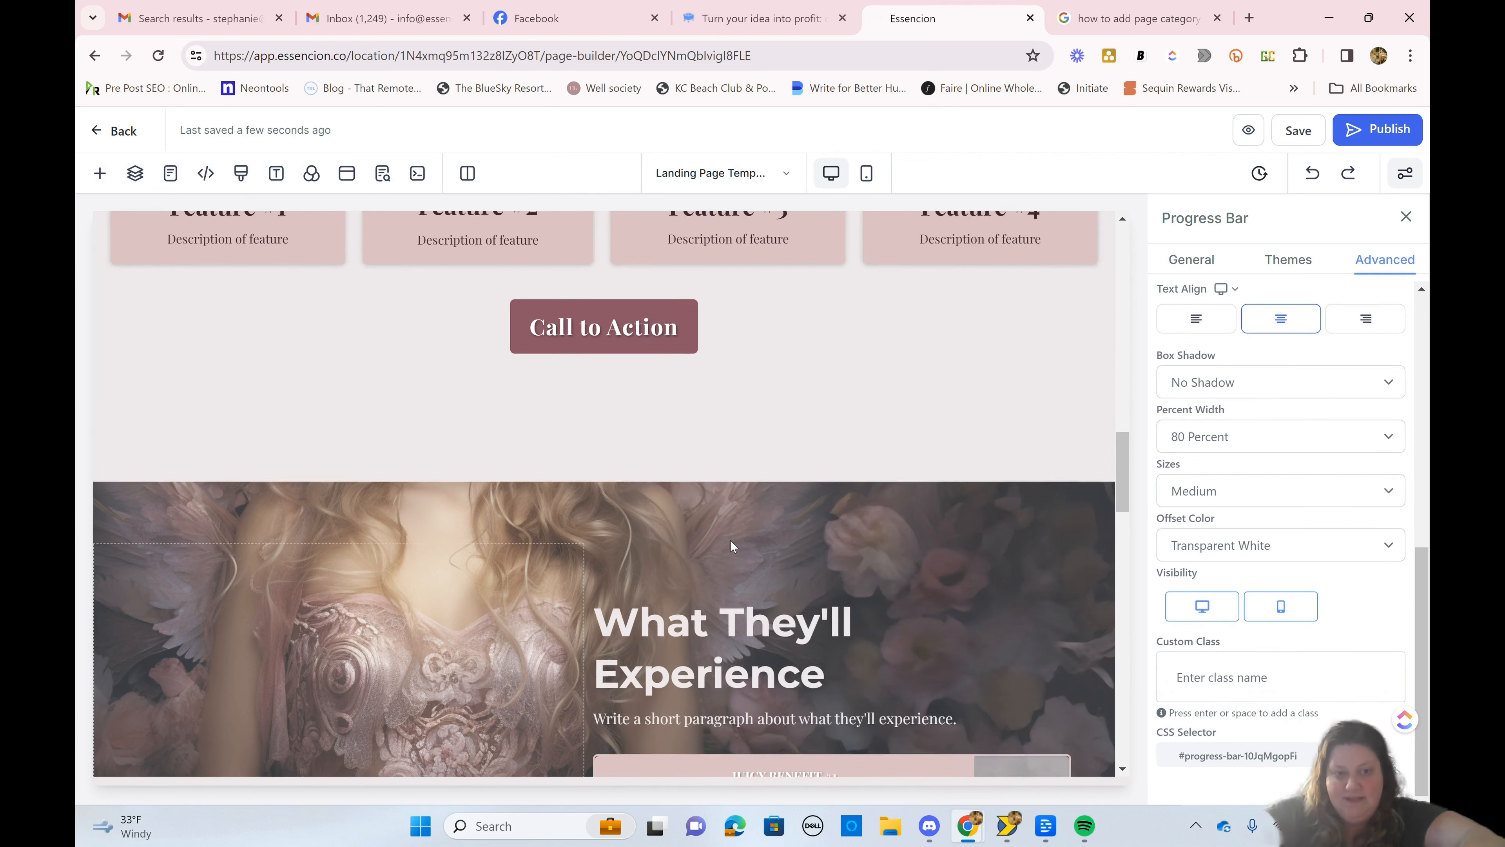
{"action": "scroll", "coordinate": [732, 546], "scroll_direction": "up", "scroll_amount": 15}
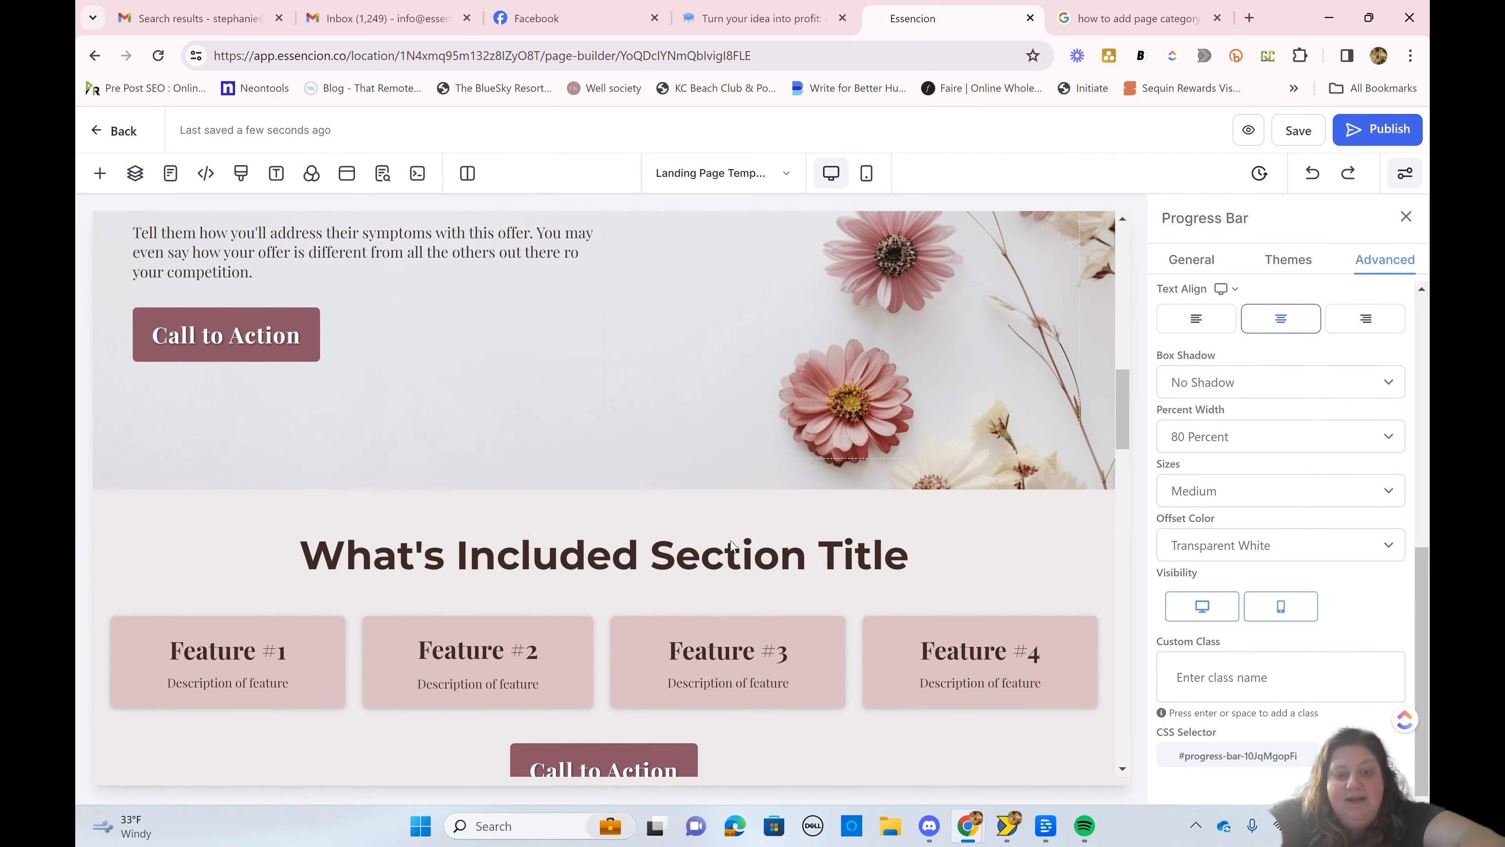
{"action": "scroll", "coordinate": [731, 546], "scroll_direction": "down", "scroll_amount": 15}
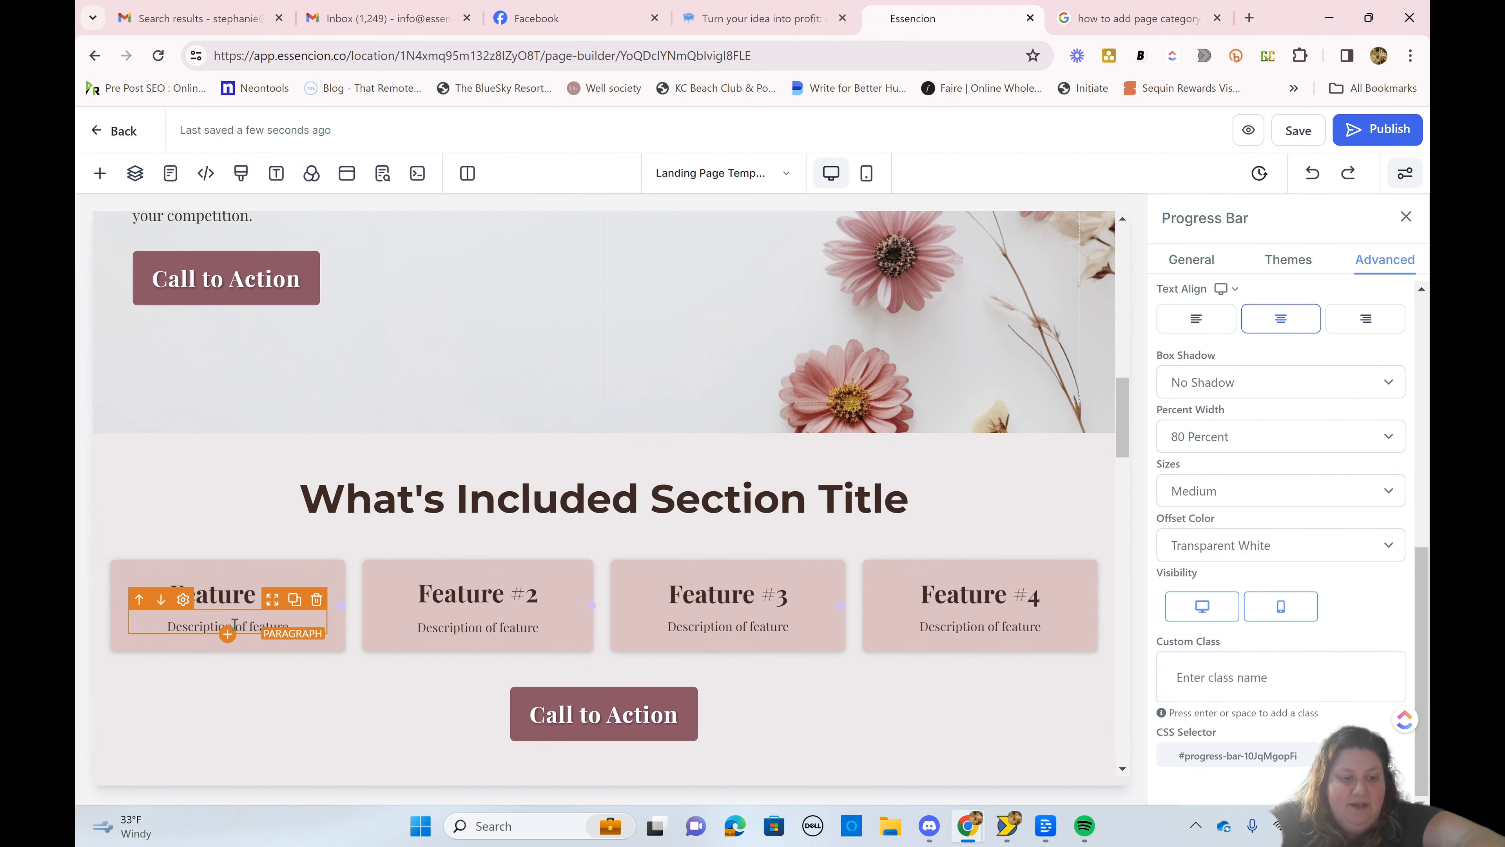
{"action": "left_click", "coordinate": [275, 575]}
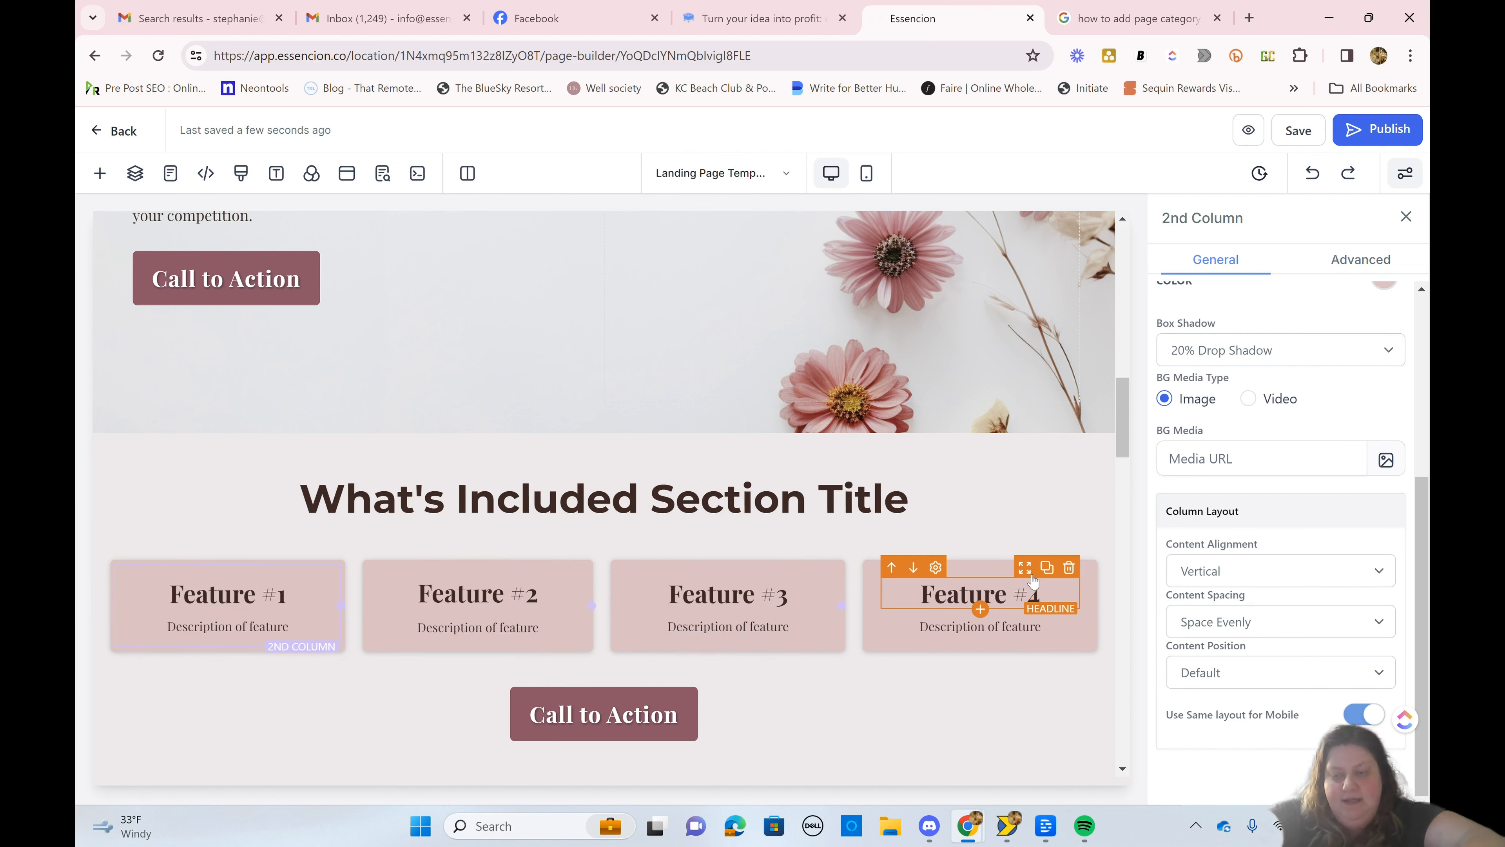
{"action": "left_click", "coordinate": [1033, 578]}
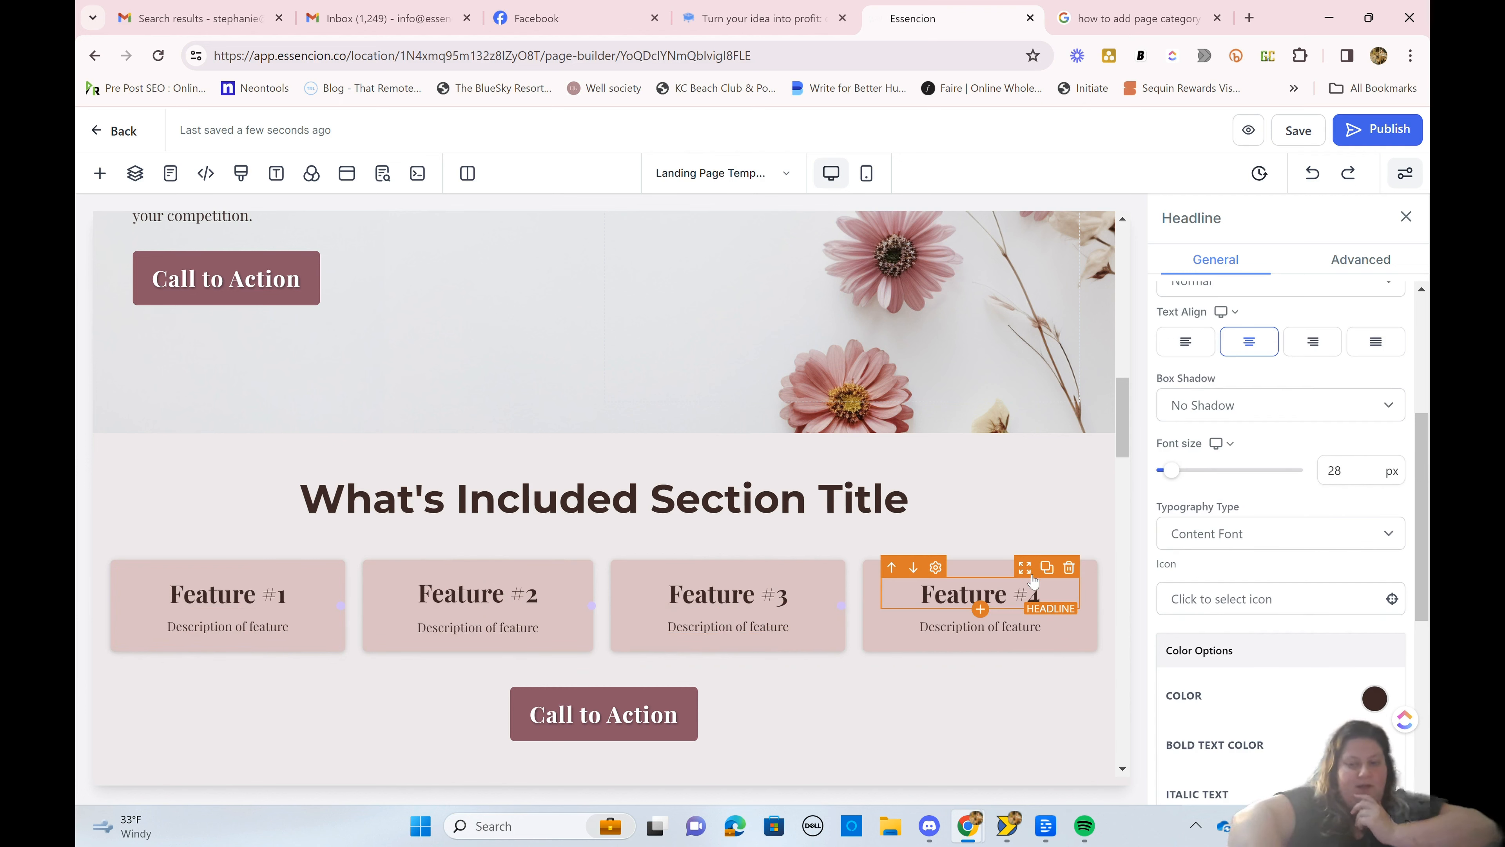